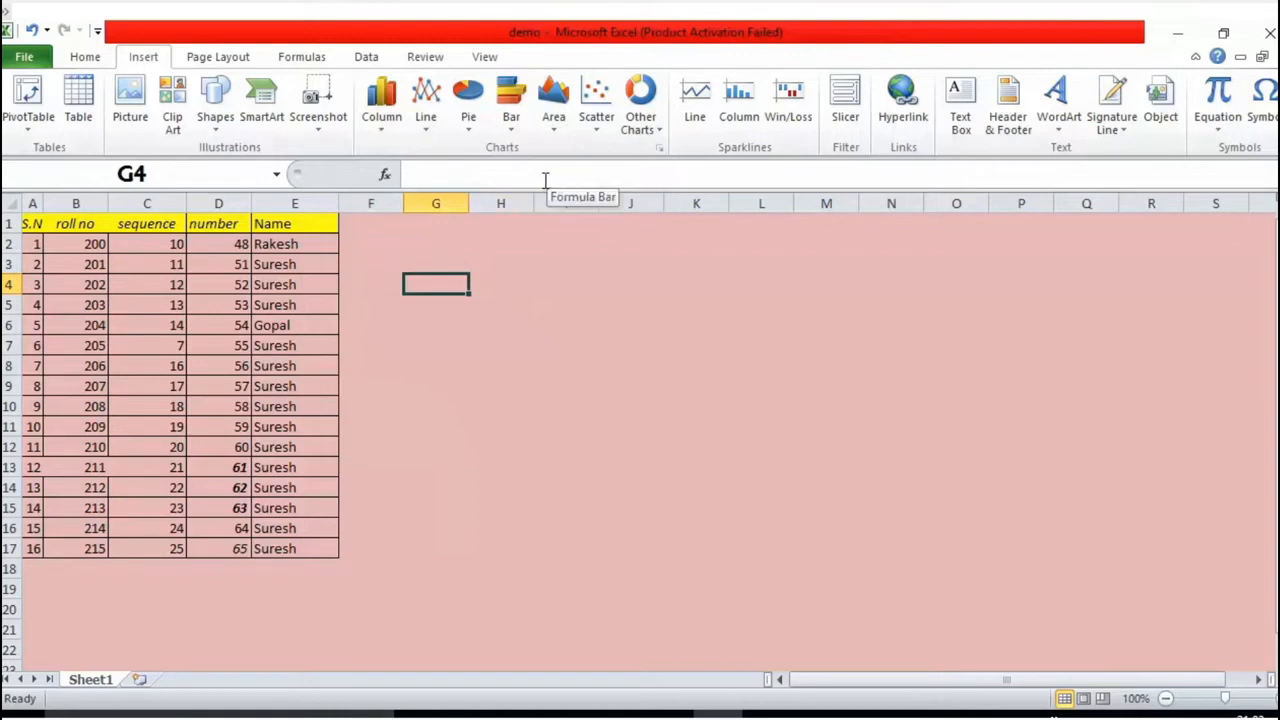
click(659, 147)
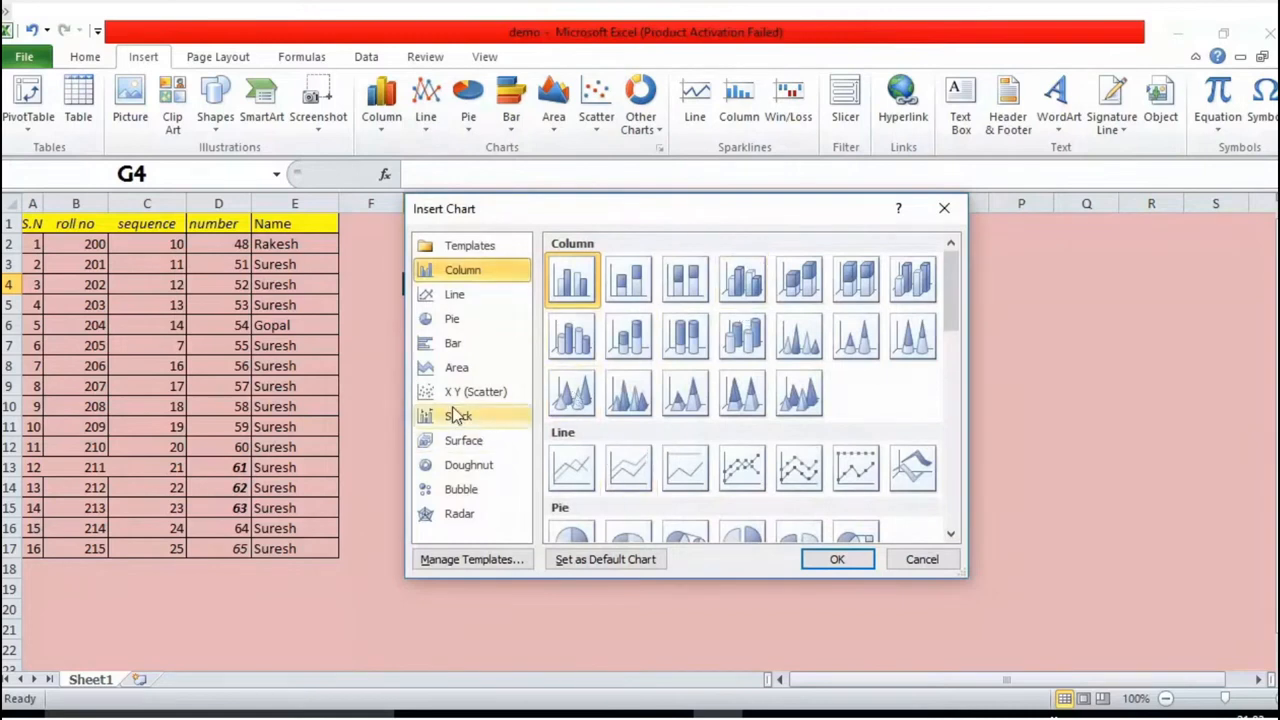
click(459, 489)
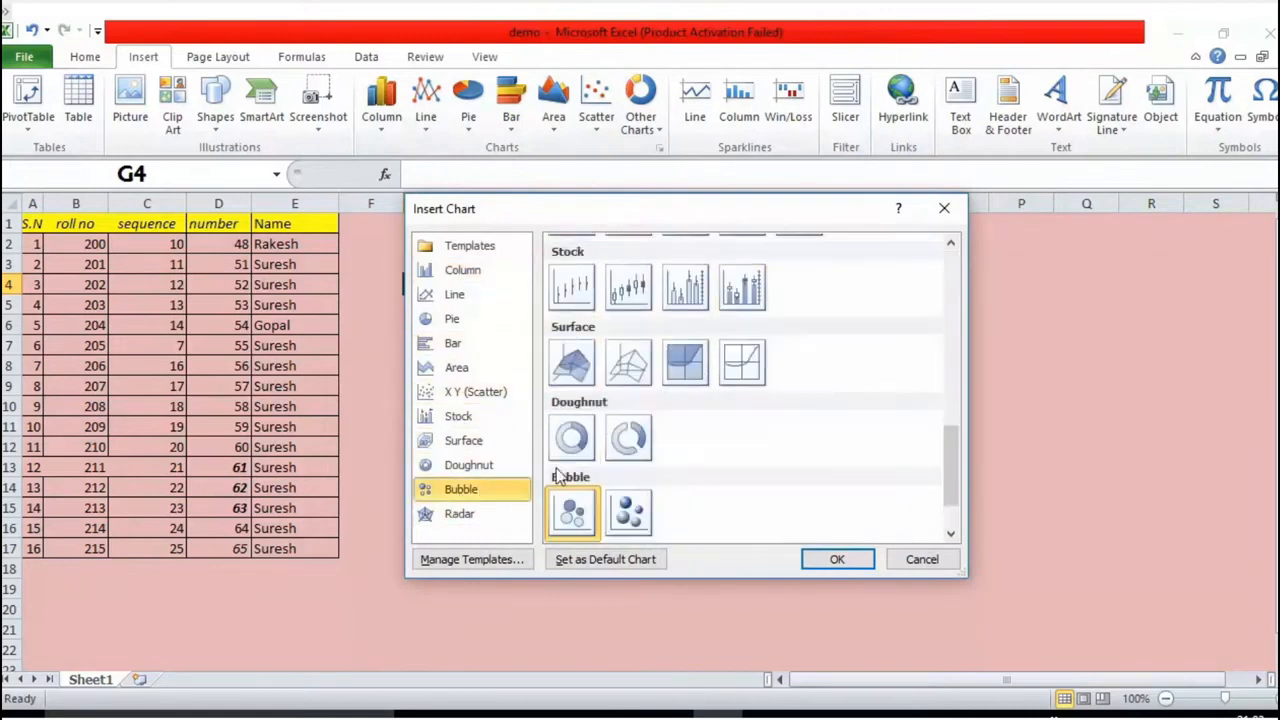
scroll(576, 386, down, 1)
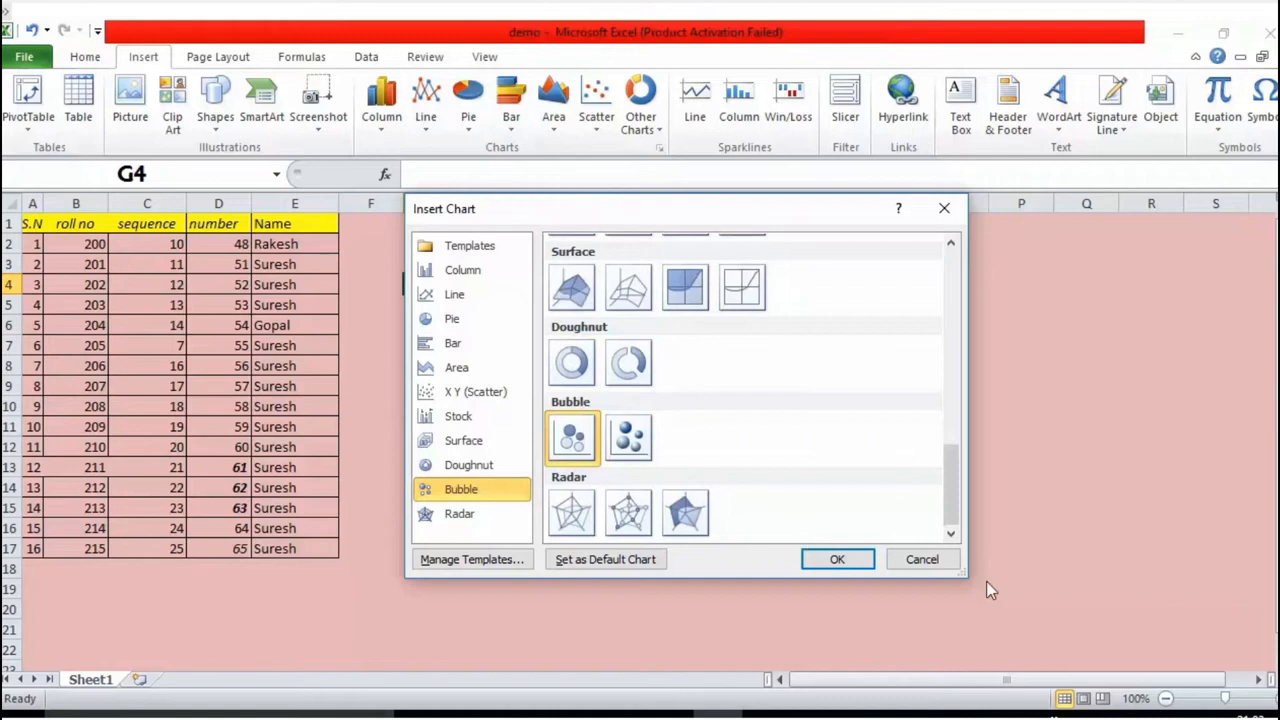
click(920, 560)
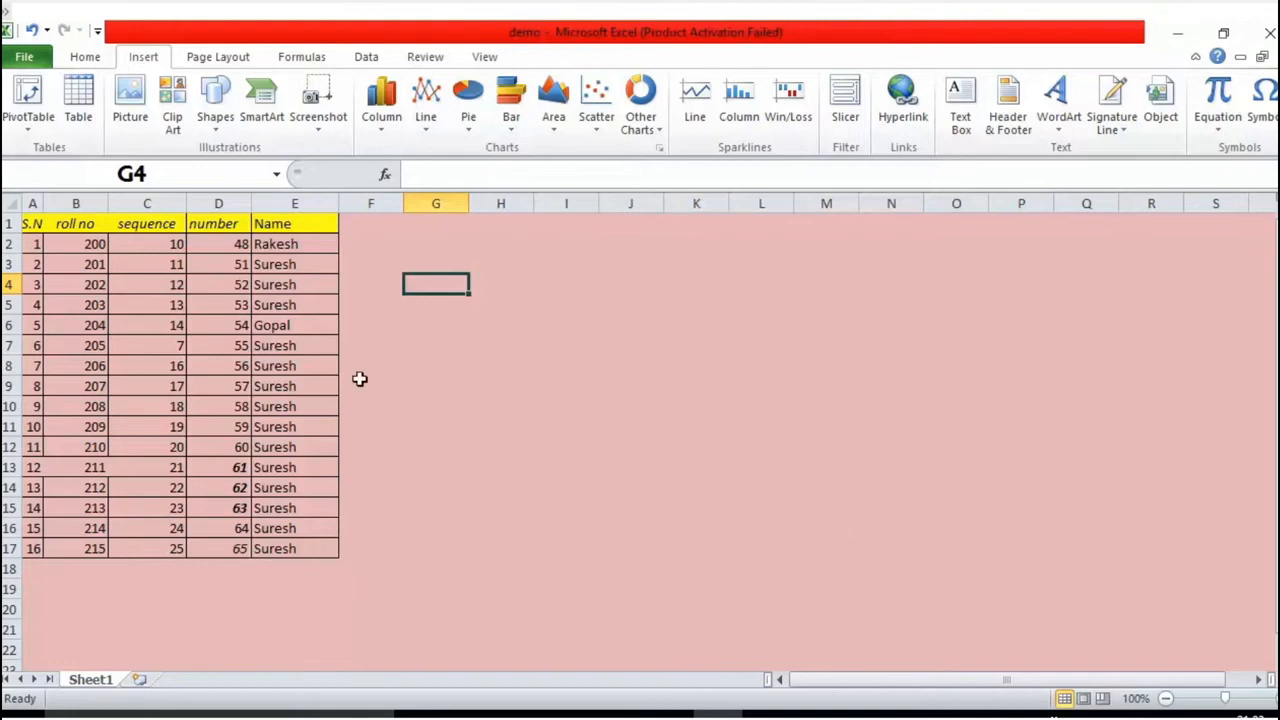
Step: Insert a 3-D pie chart based on the number and Name data in cells D2:E8
drag(225, 243, 282, 368)
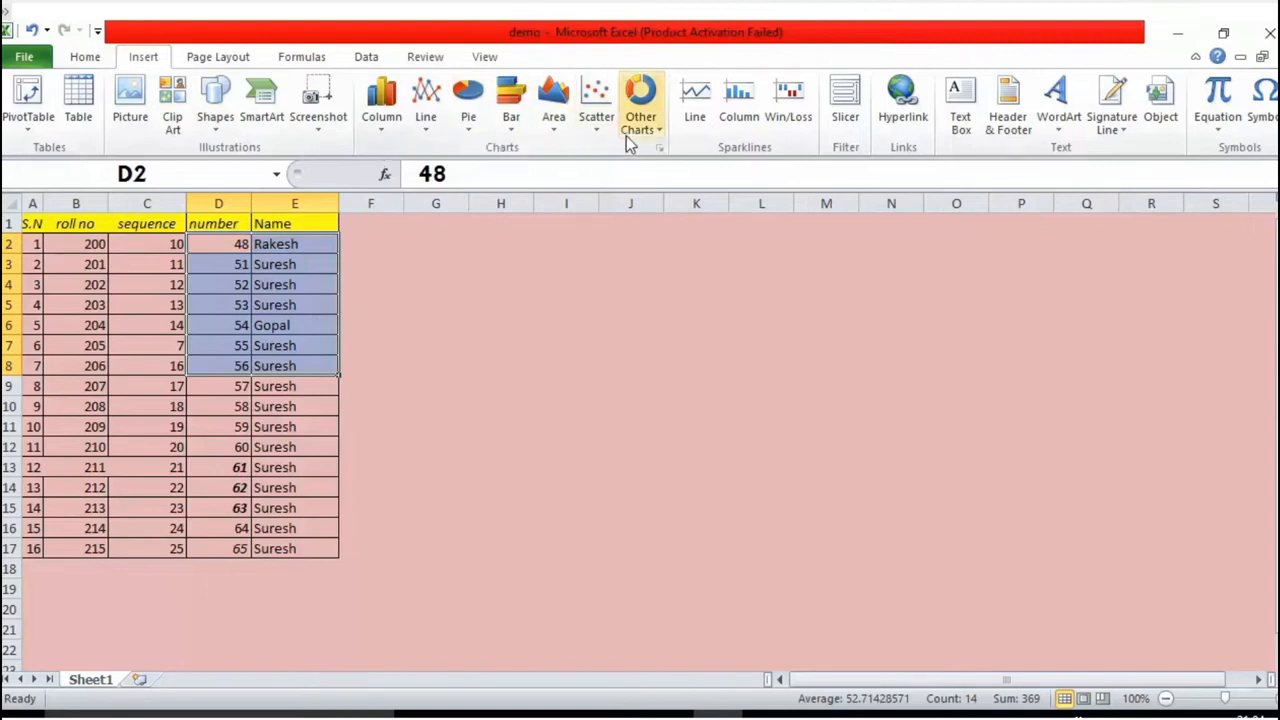
click(369, 133)
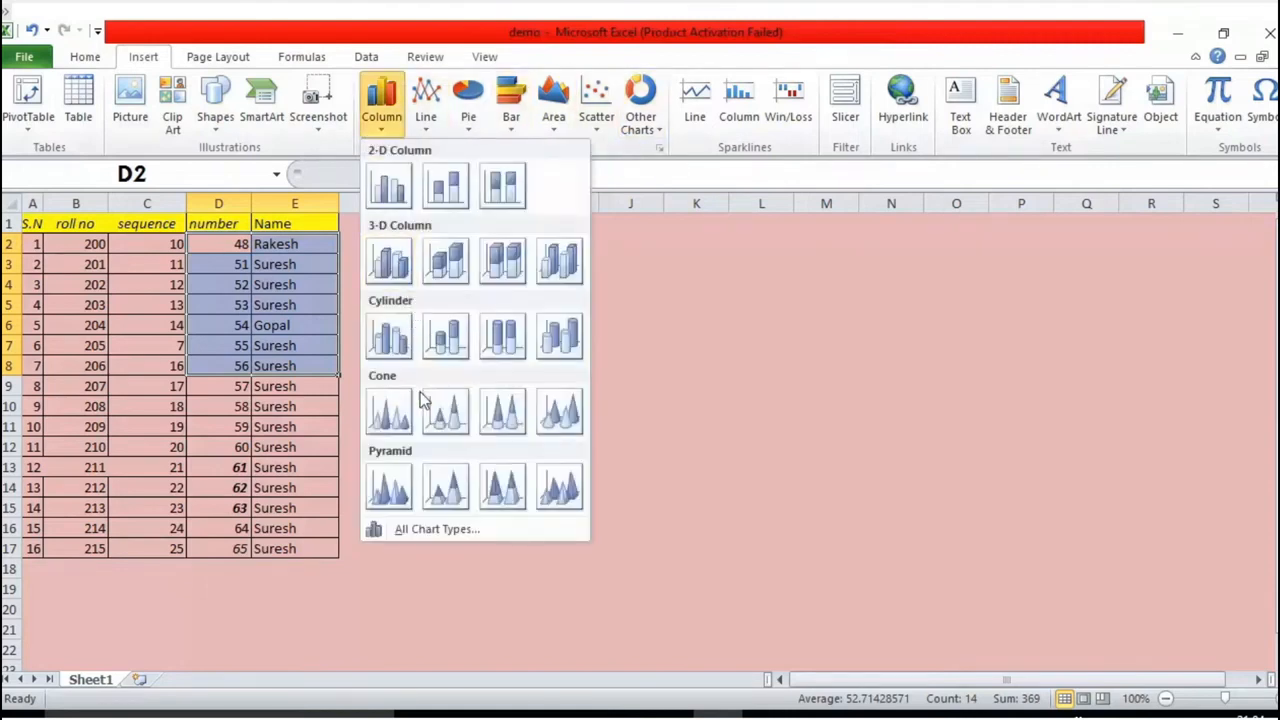
click(432, 534)
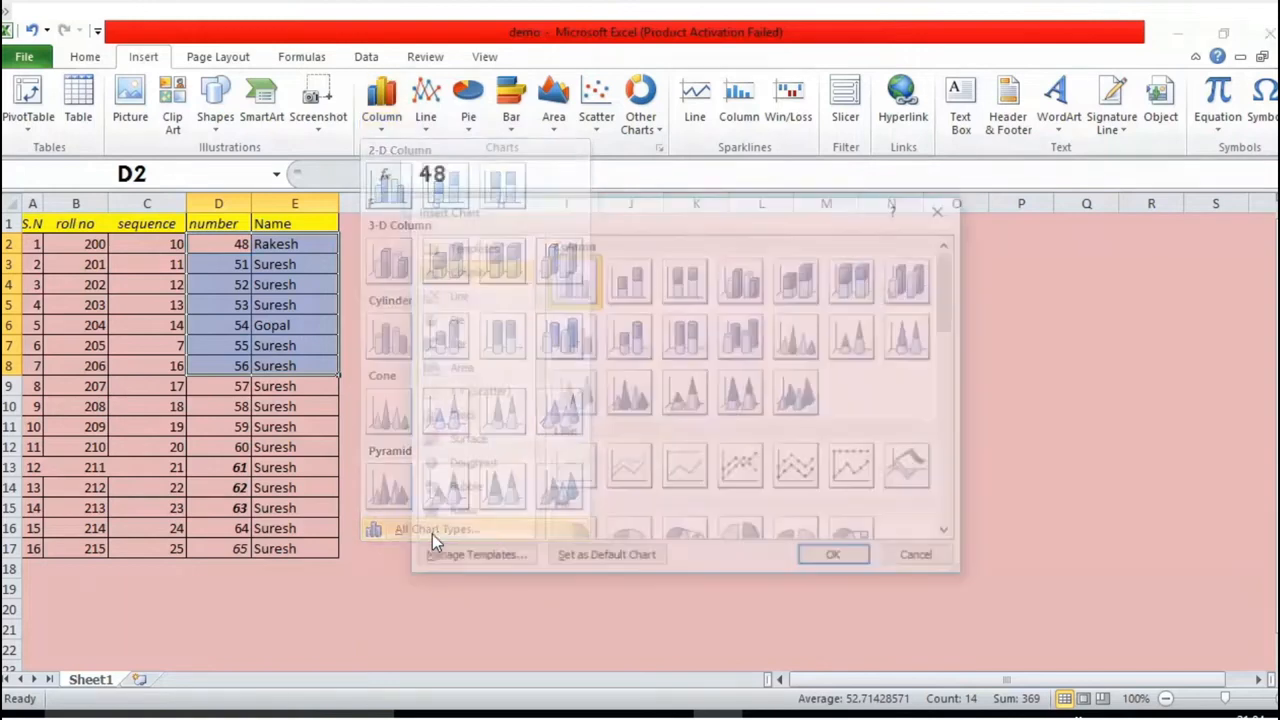
scroll(754, 400, down, 10)
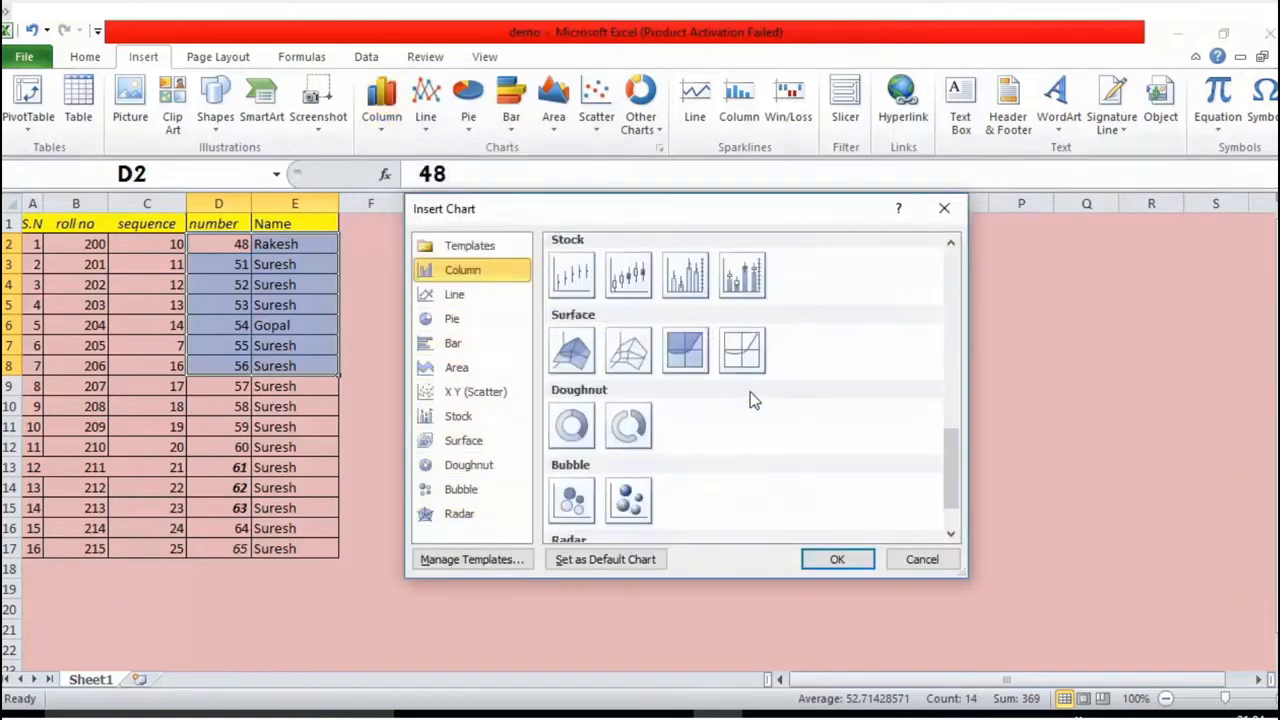
scroll(748, 400, up, 5)
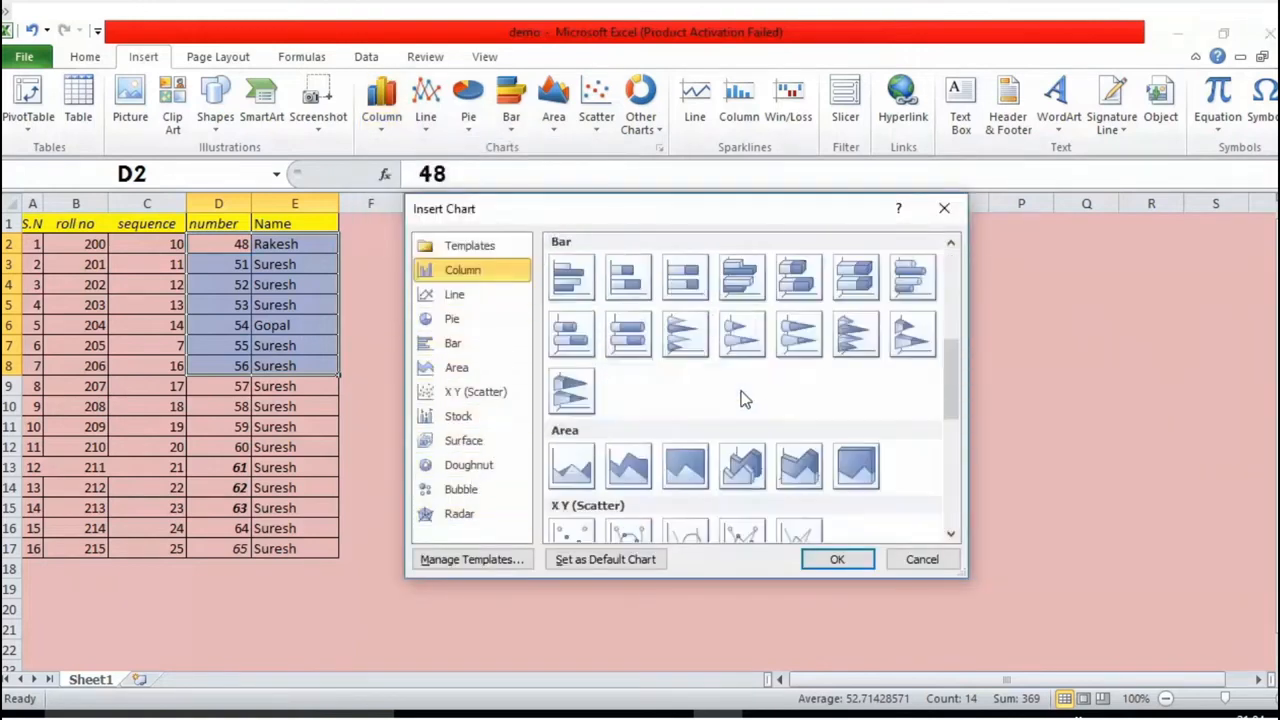
click(637, 345)
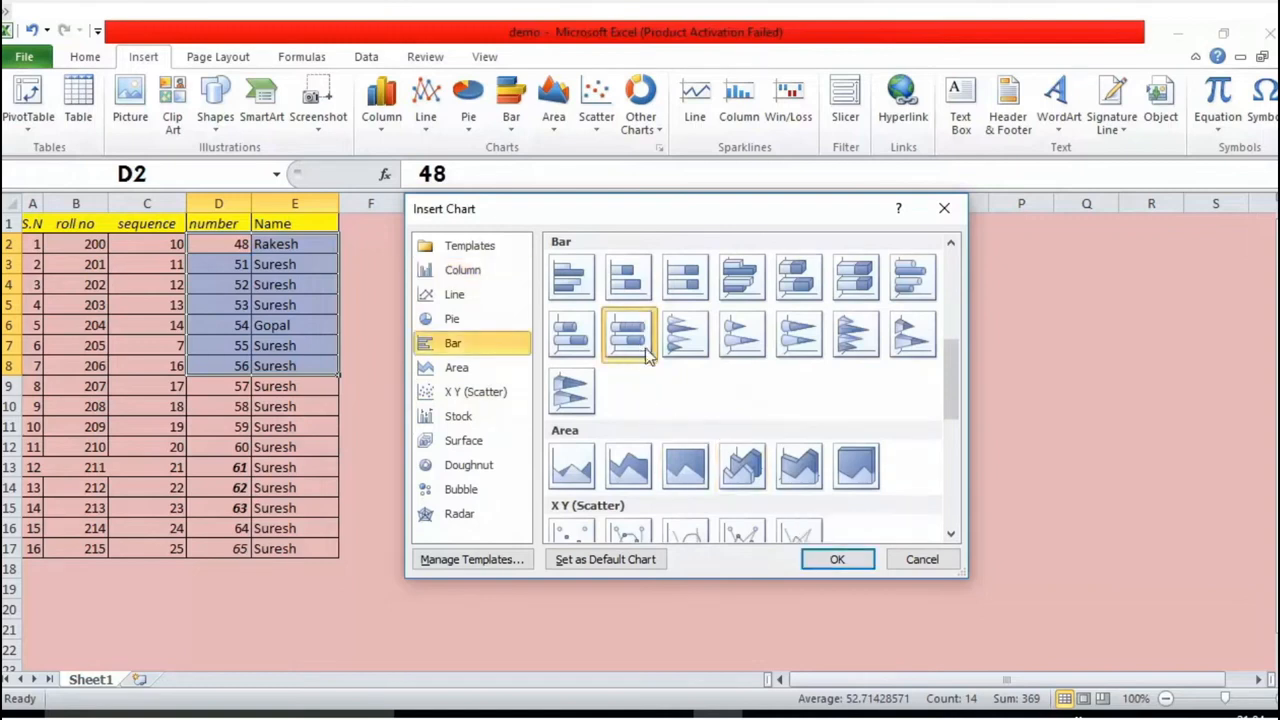
scroll(646, 349, up, 5)
scroll(646, 349, down, 2)
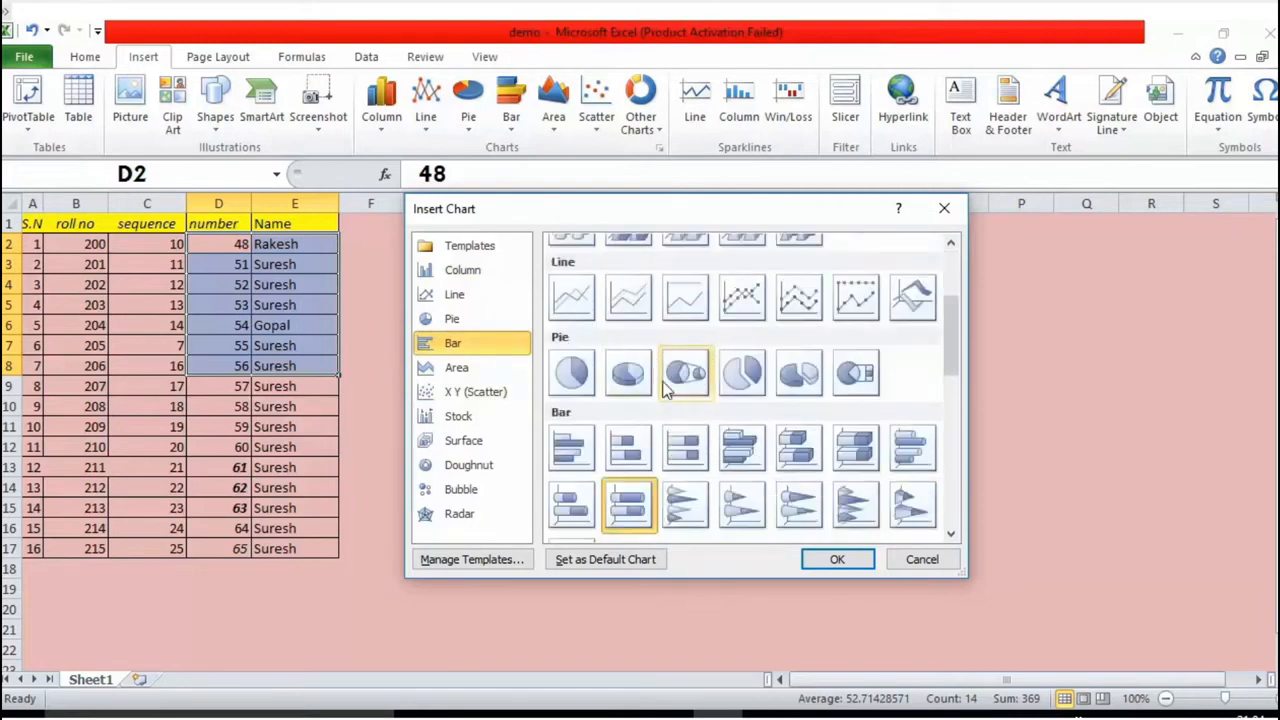
click(686, 373)
click(628, 373)
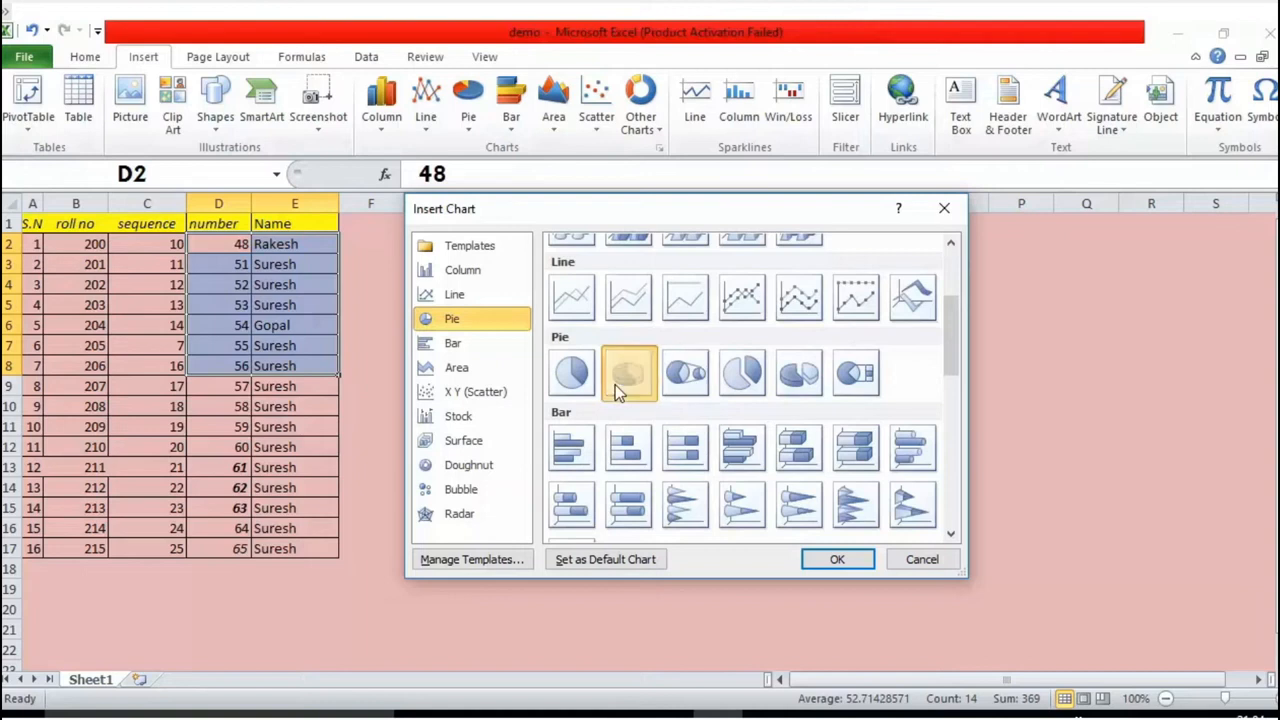
click(836, 561)
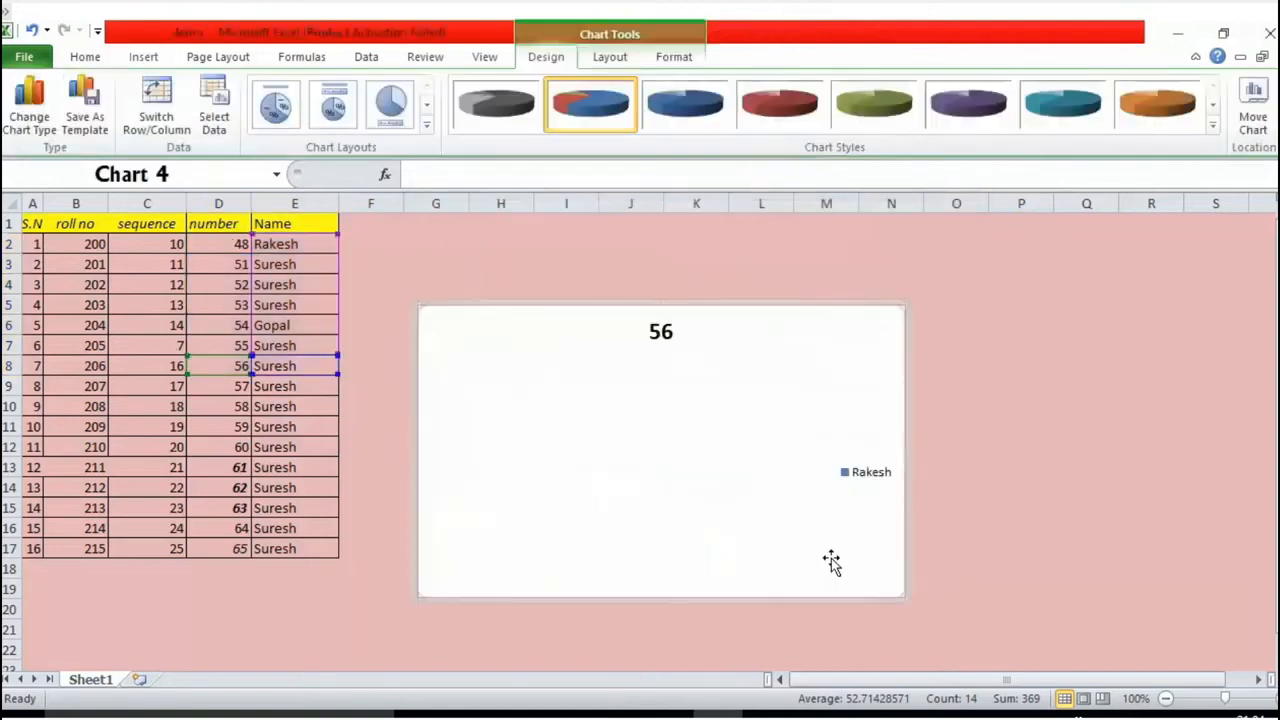
click(876, 438)
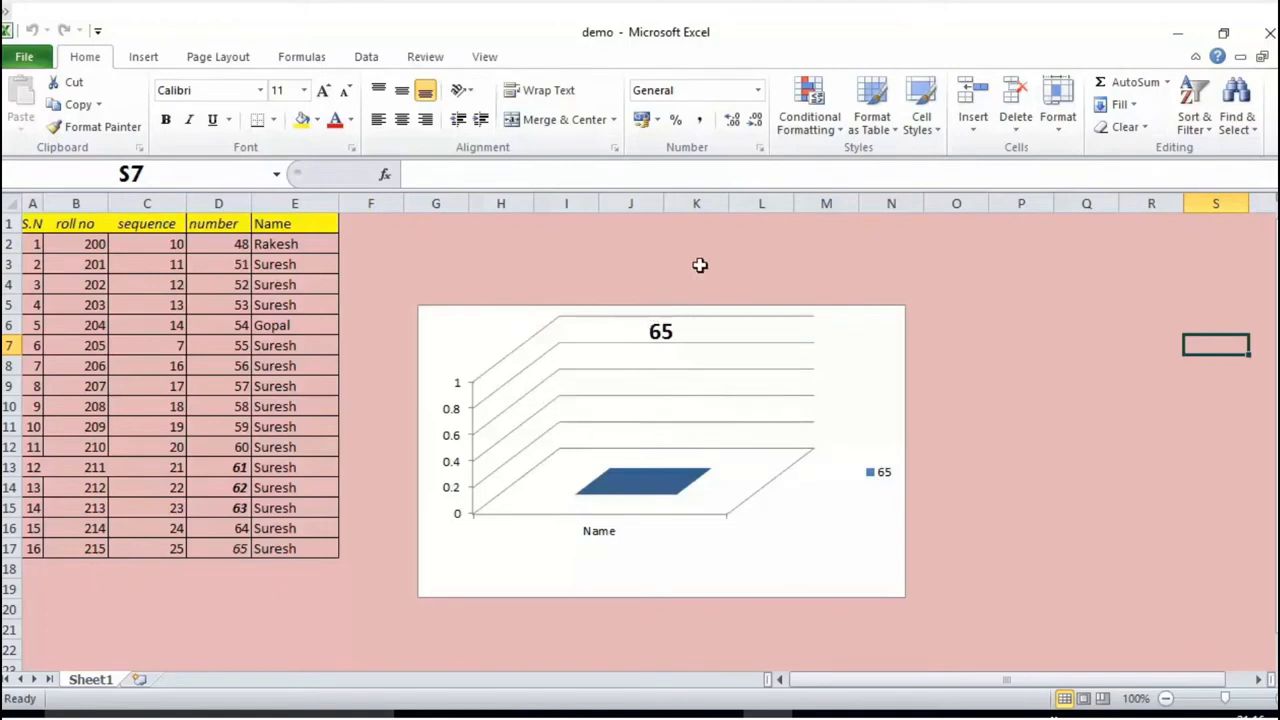
Step: Apply the fourth preset chart layout to the 3-D column chart on the sheet
click(675, 388)
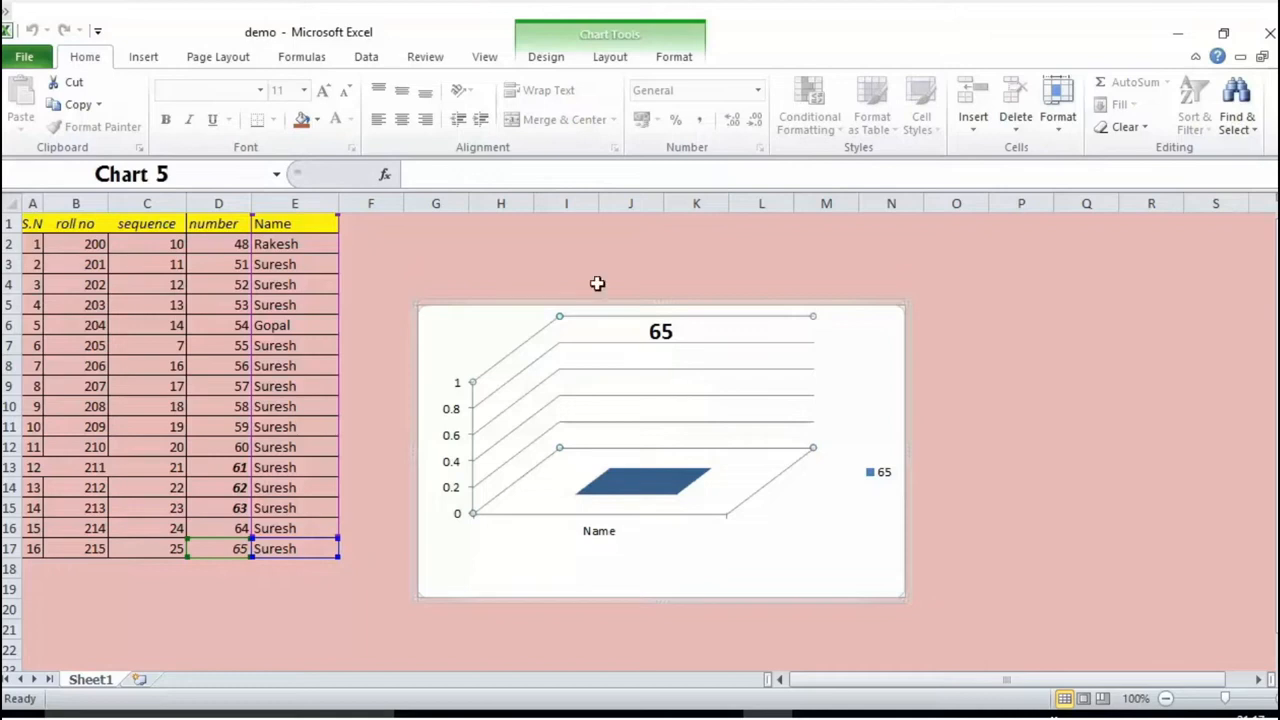
click(551, 60)
click(610, 60)
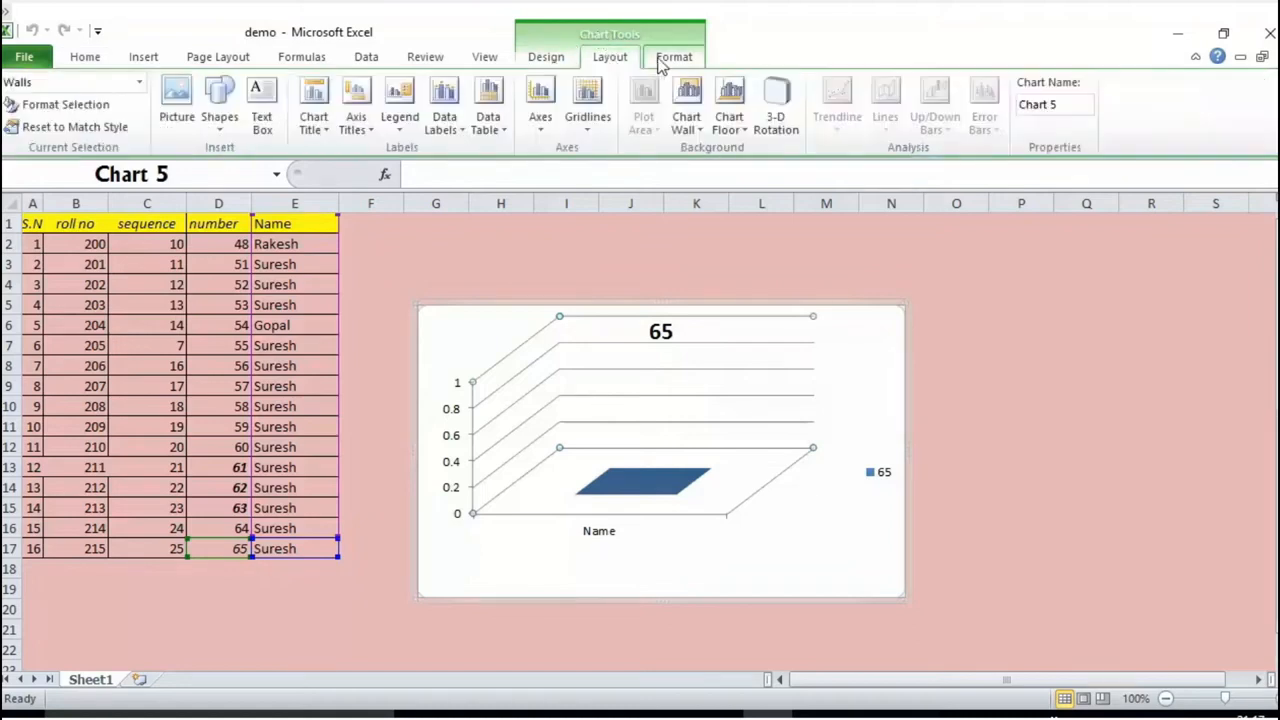
click(670, 60)
click(551, 60)
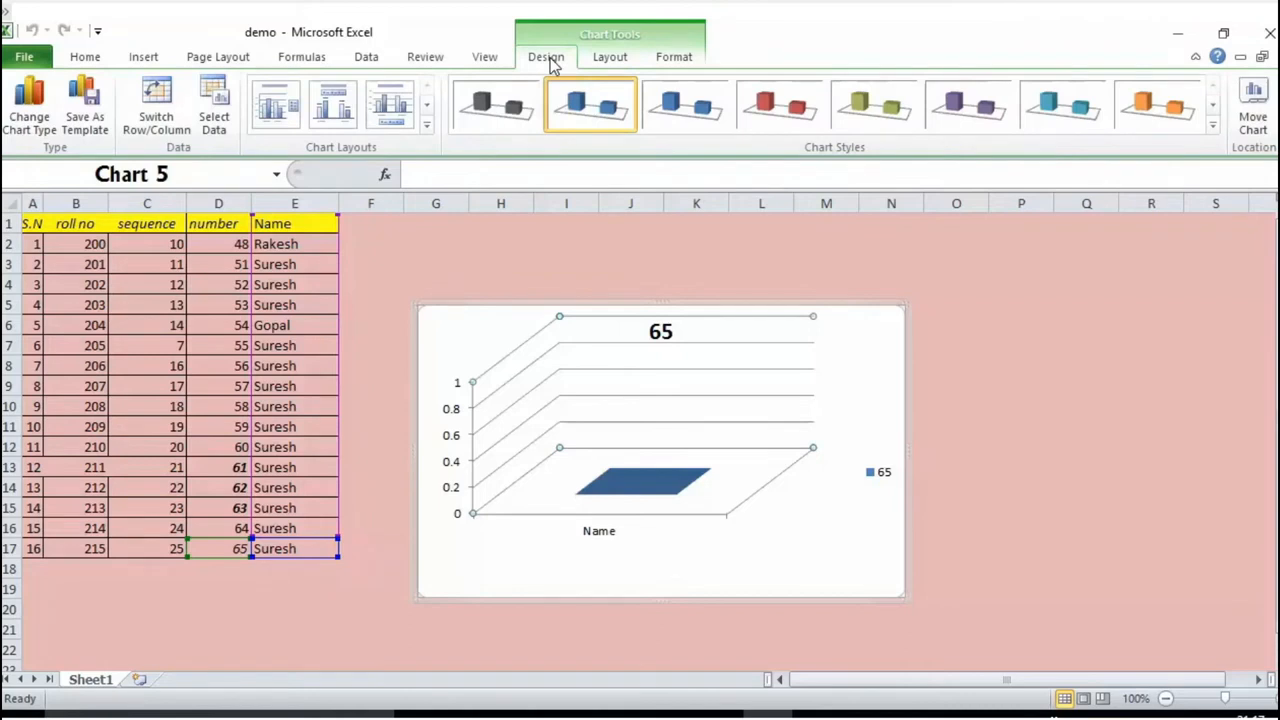
click(427, 125)
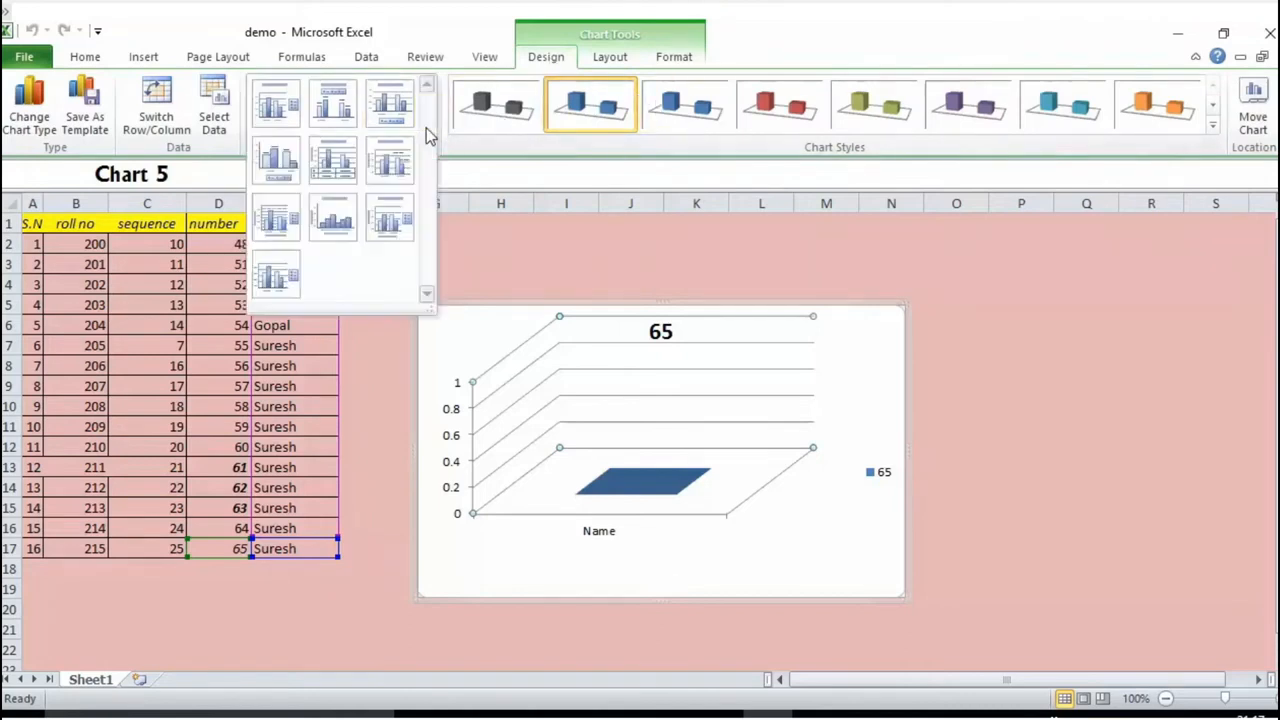
click(279, 170)
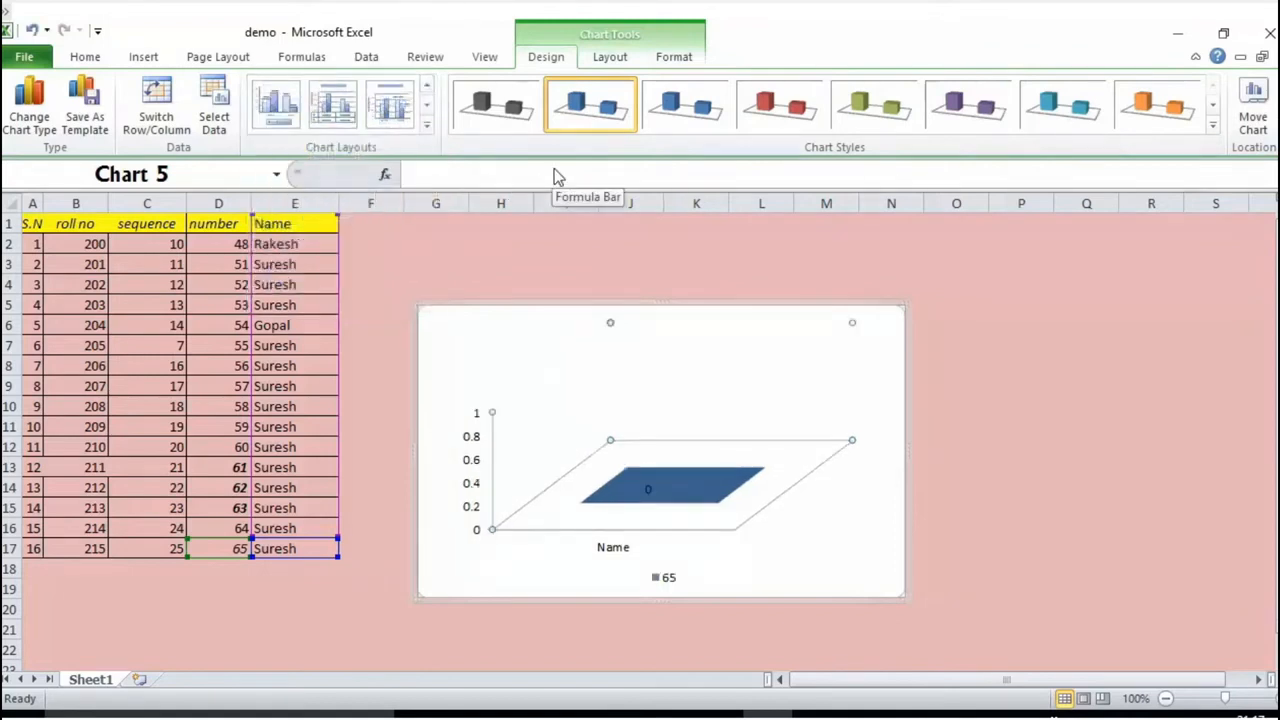
click(1086, 528)
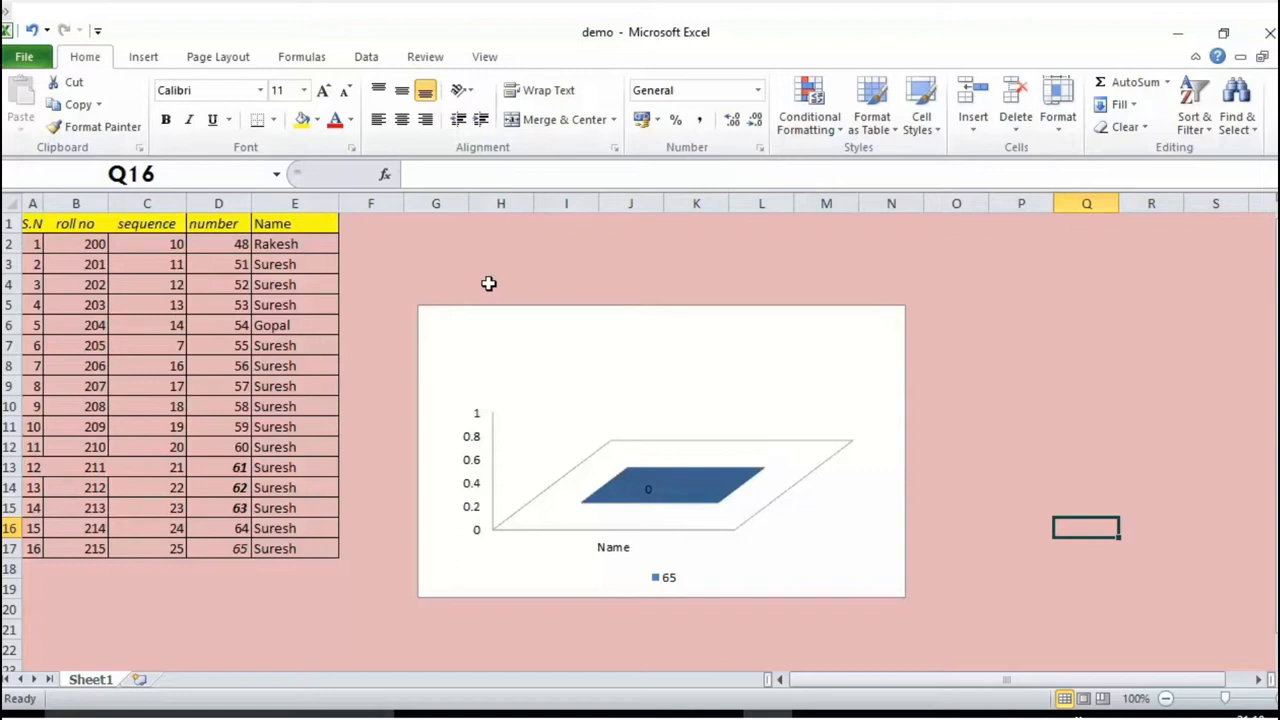
Step: Apply a green chart style to the 3-D column chart
click(612, 452)
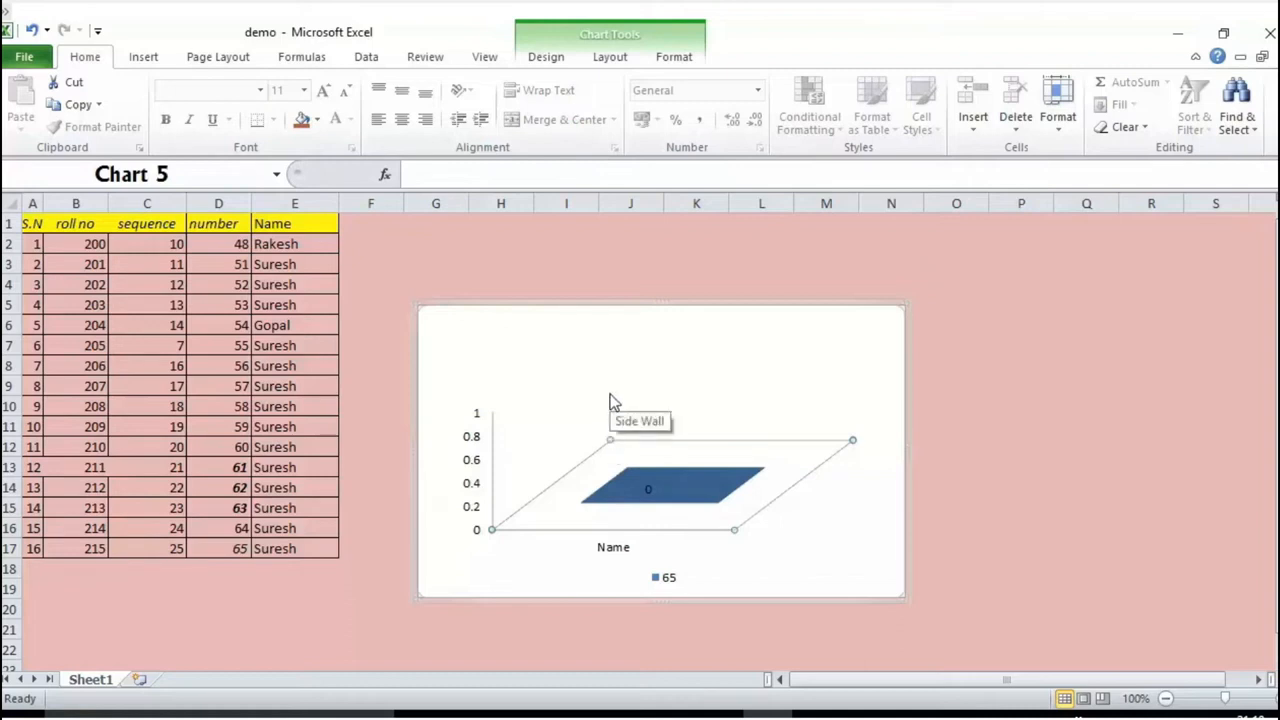
click(548, 58)
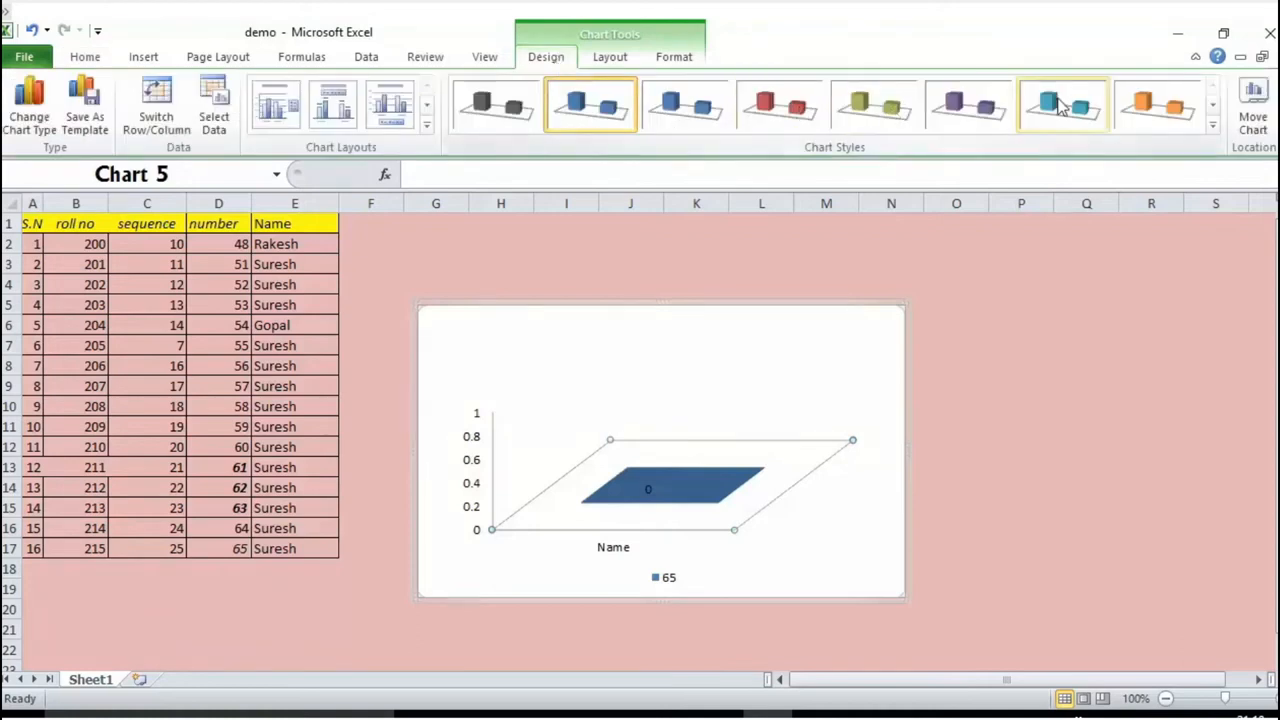
click(1214, 130)
click(888, 229)
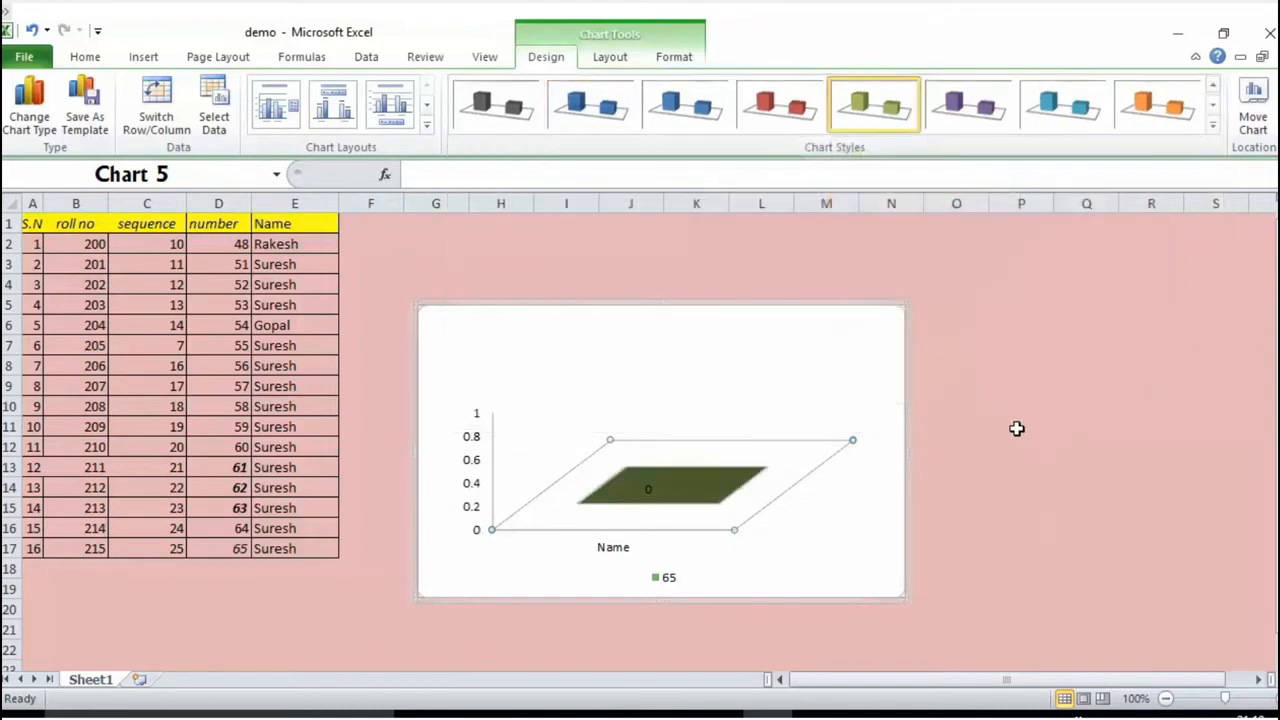
click(1017, 428)
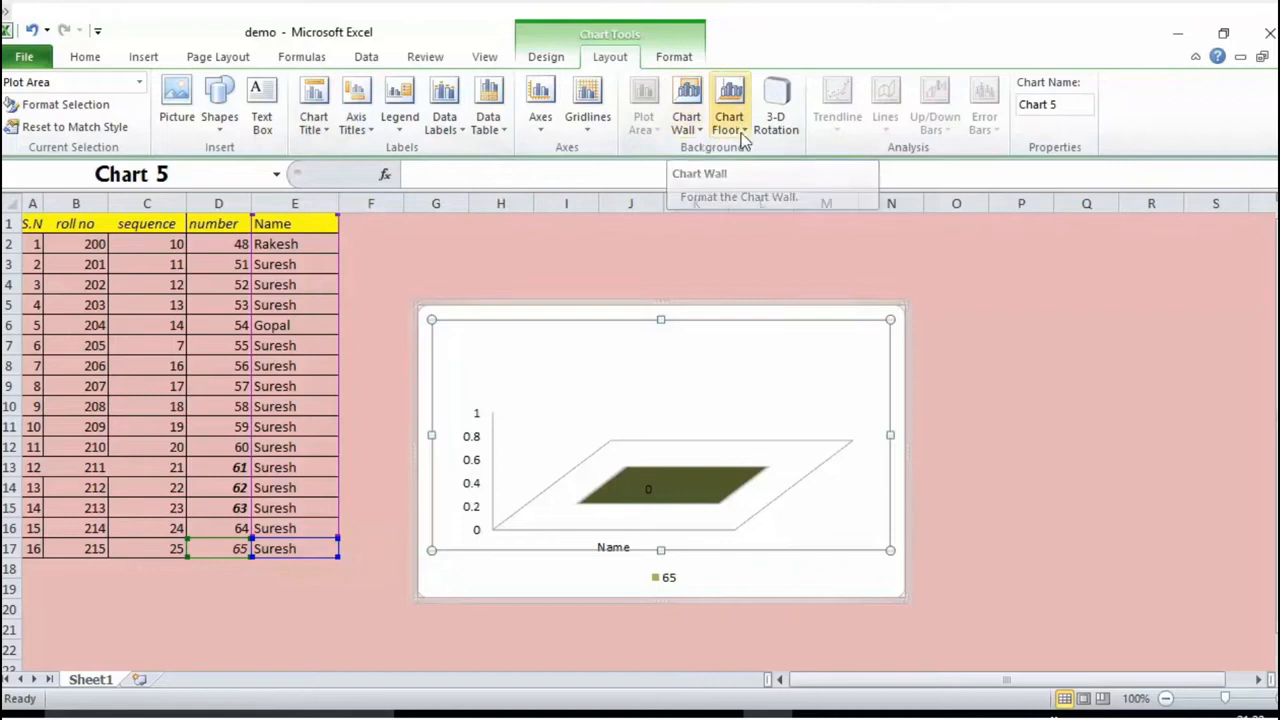
Step: Try showing the chart wall with its default color fill
click(686, 138)
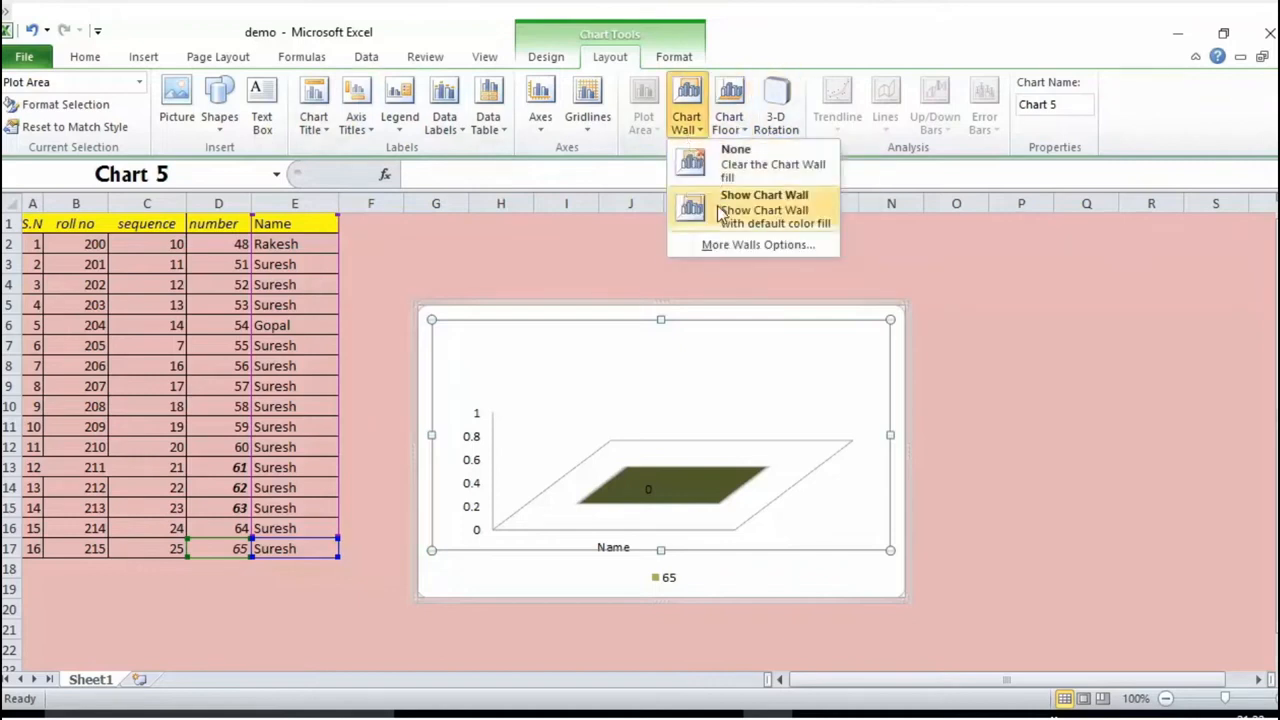
click(718, 213)
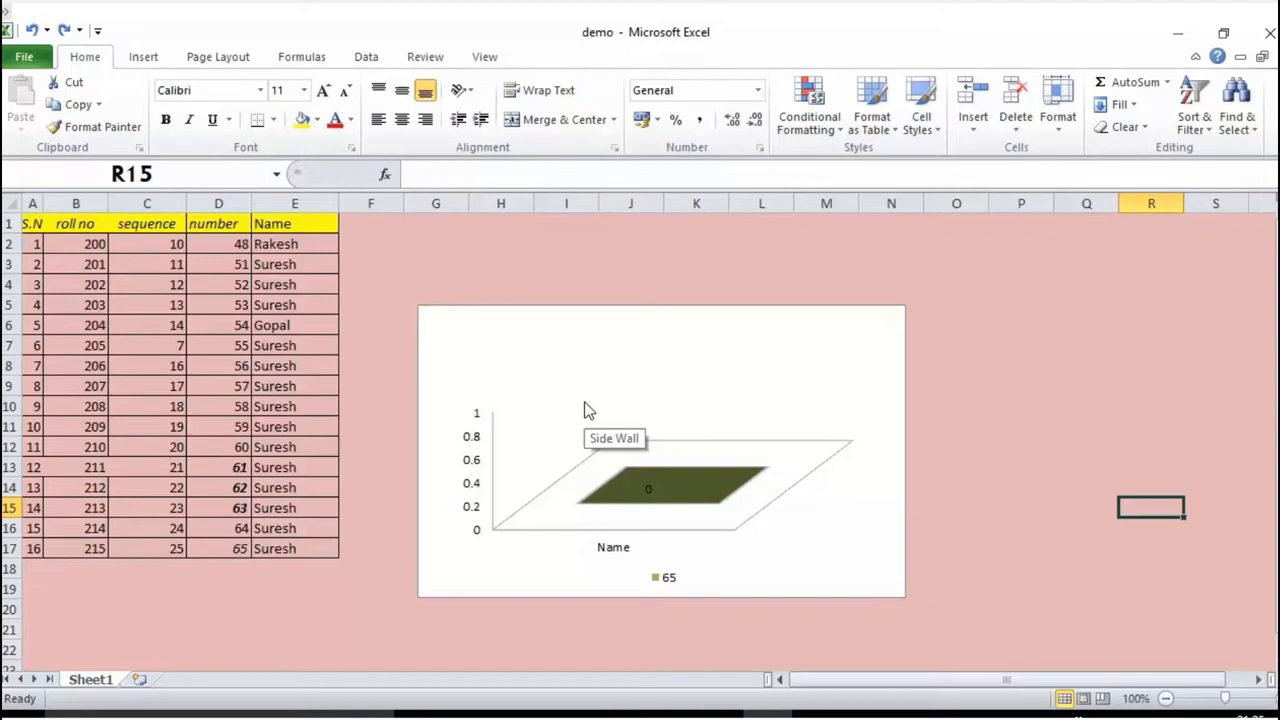
Step: Give the chart's legend a light aqua shape style and a standard orange outline
click(655, 463)
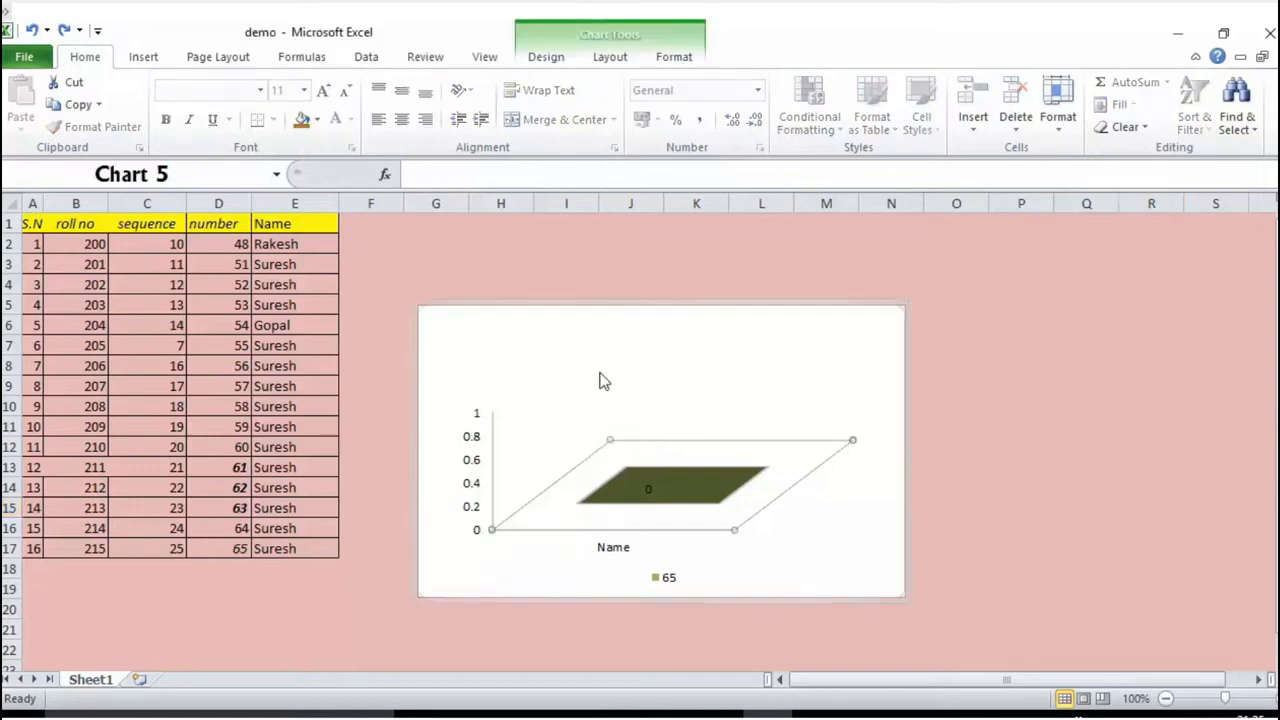
click(674, 57)
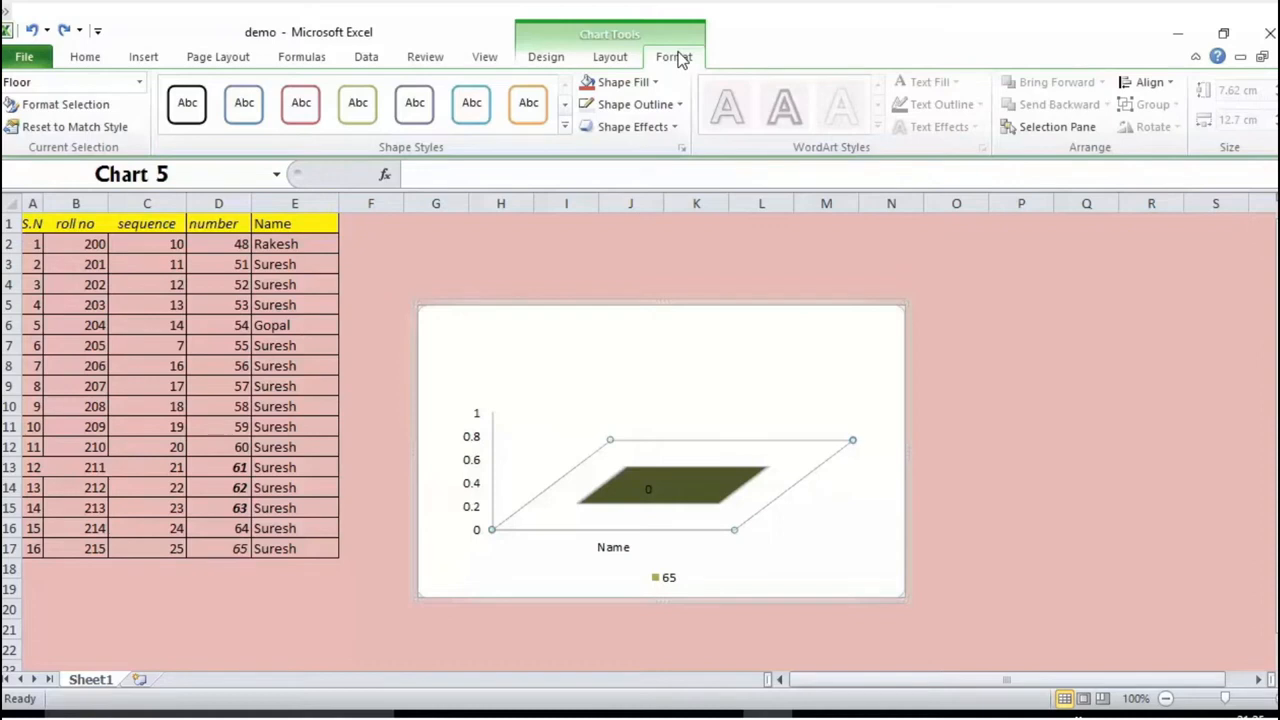
click(141, 84)
click(105, 172)
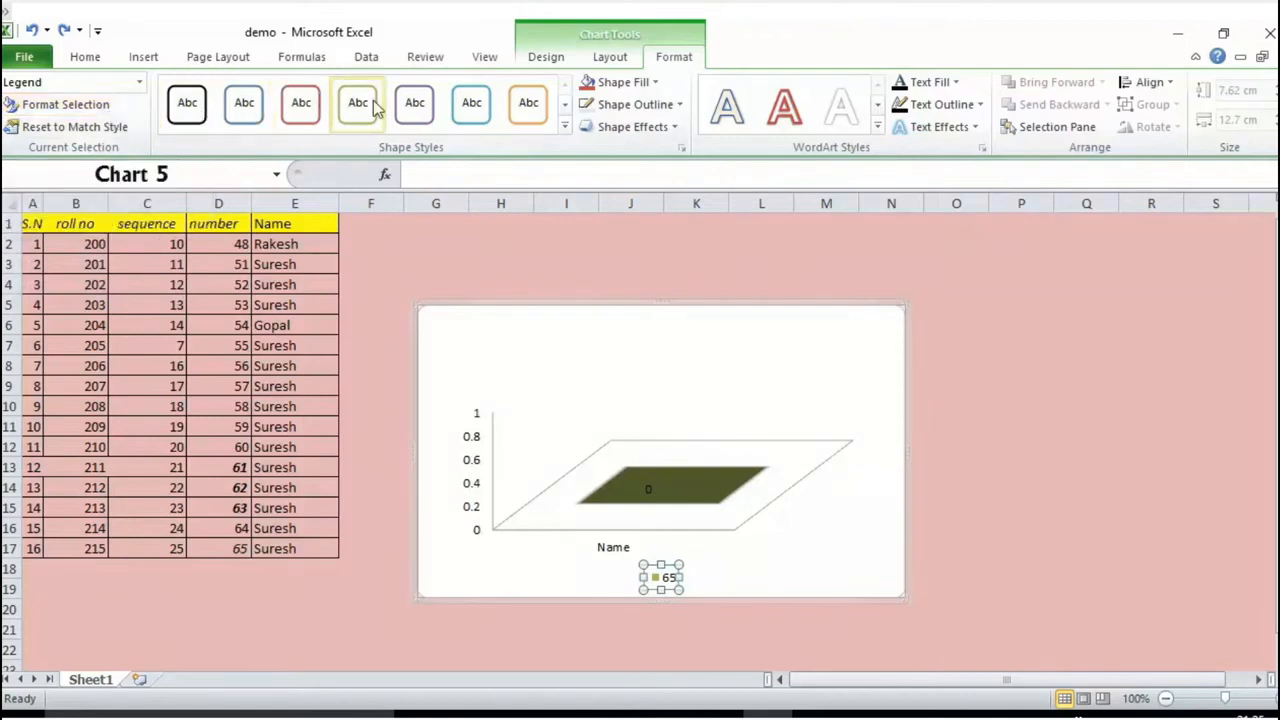
click(565, 126)
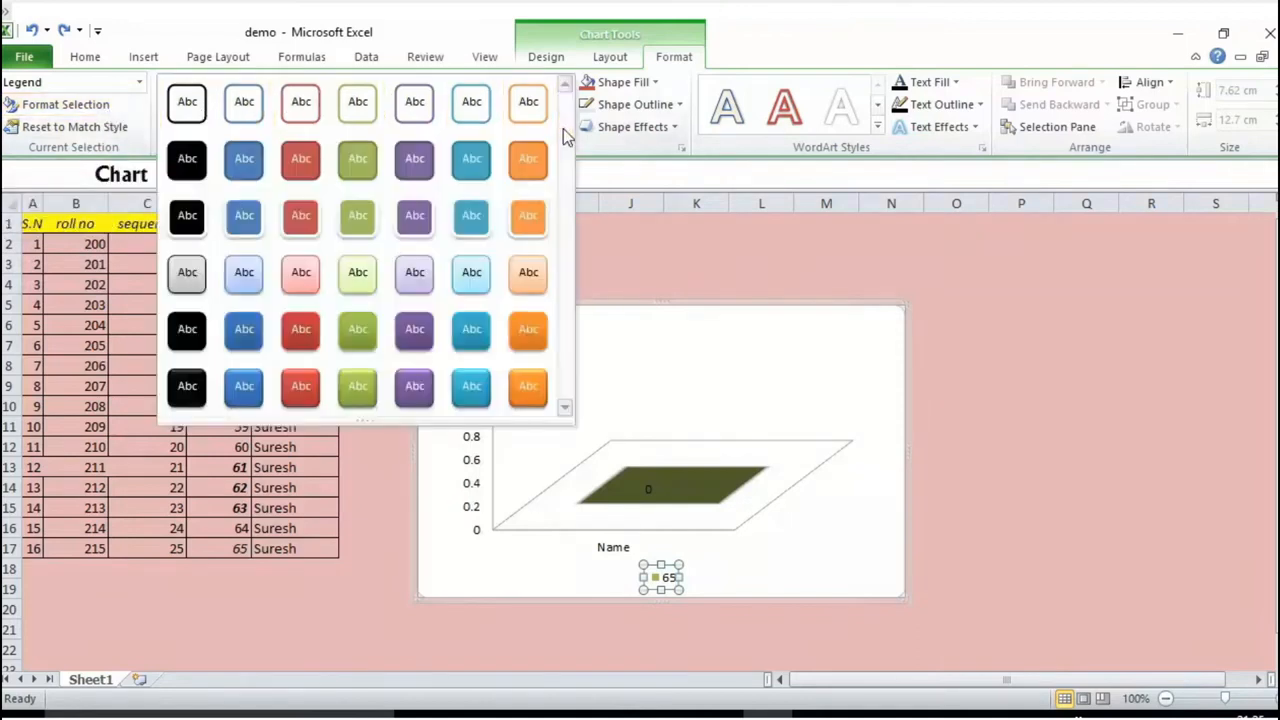
click(468, 275)
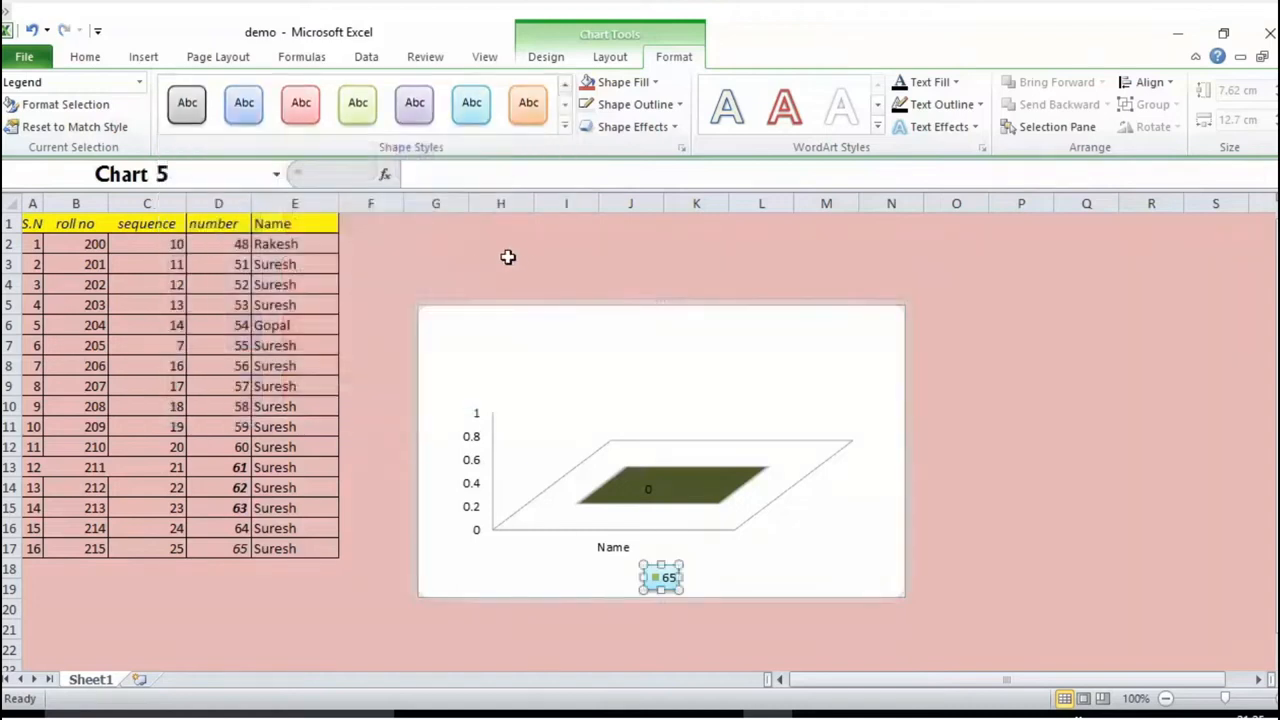
click(676, 104)
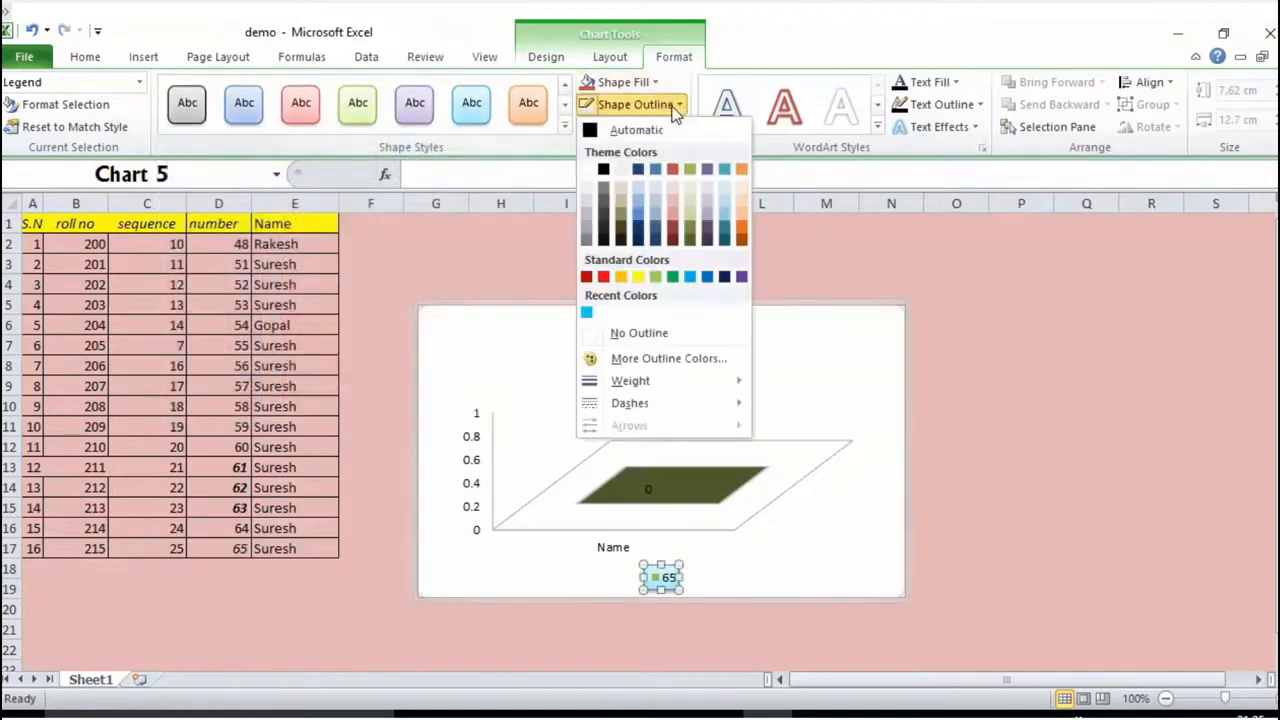
click(620, 277)
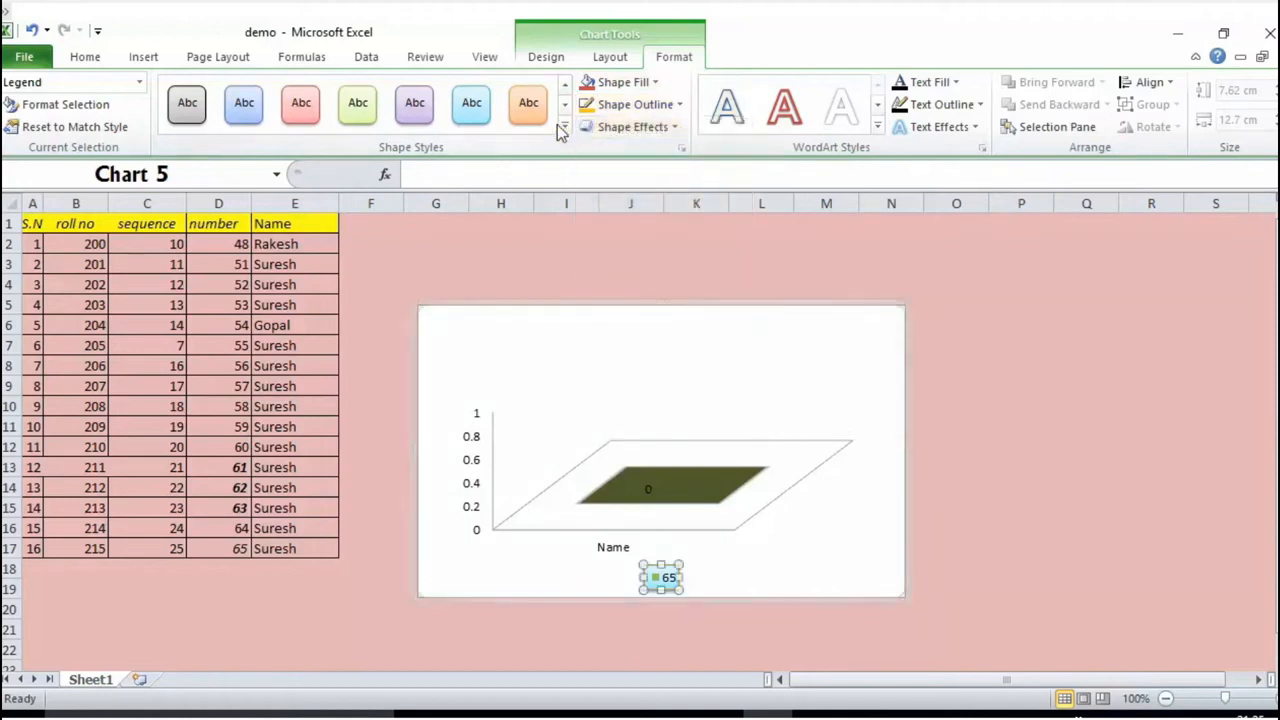
Step: Apply an outer shadow offset toward the lower left to the chart's legend
click(676, 129)
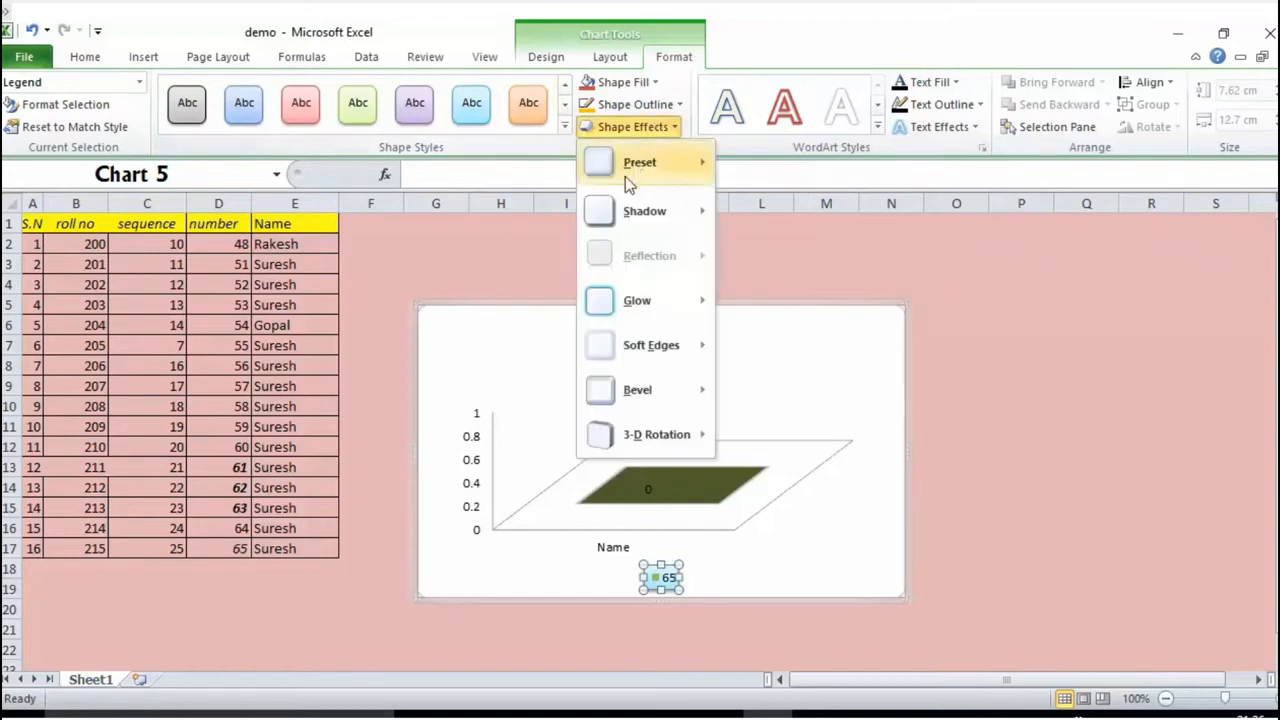
mouse_move(628, 208)
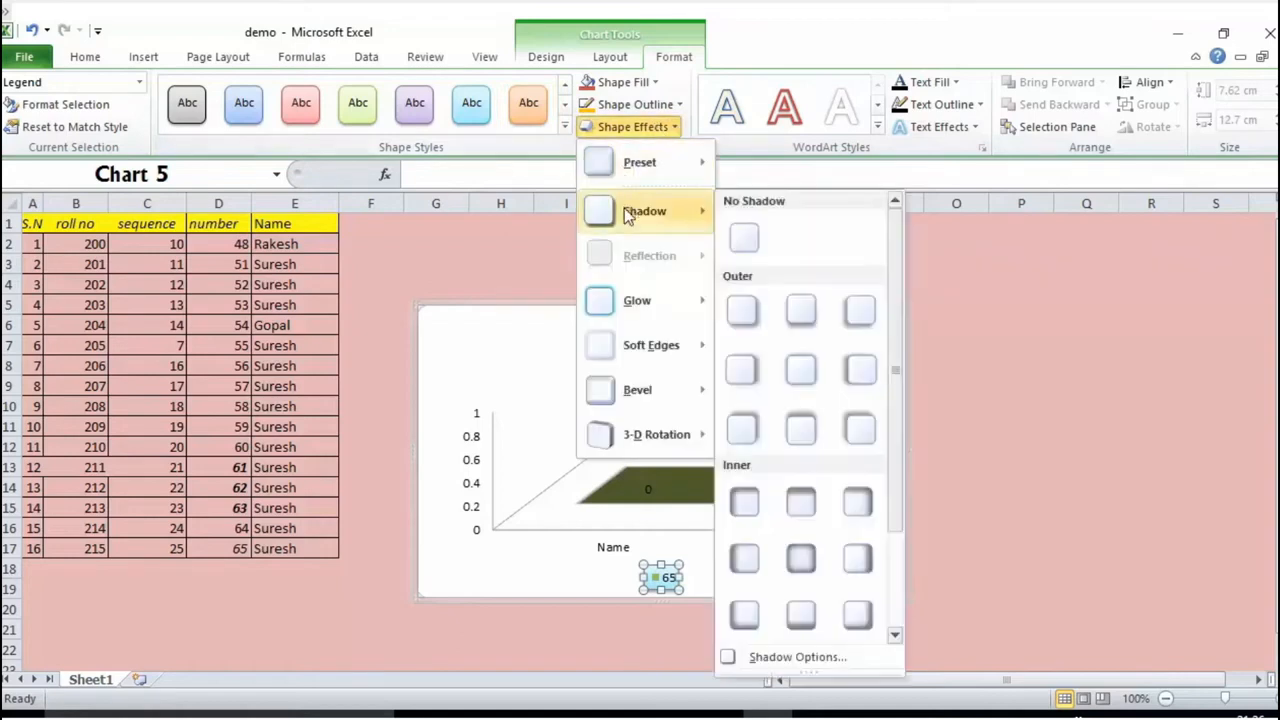
click(858, 315)
click(900, 284)
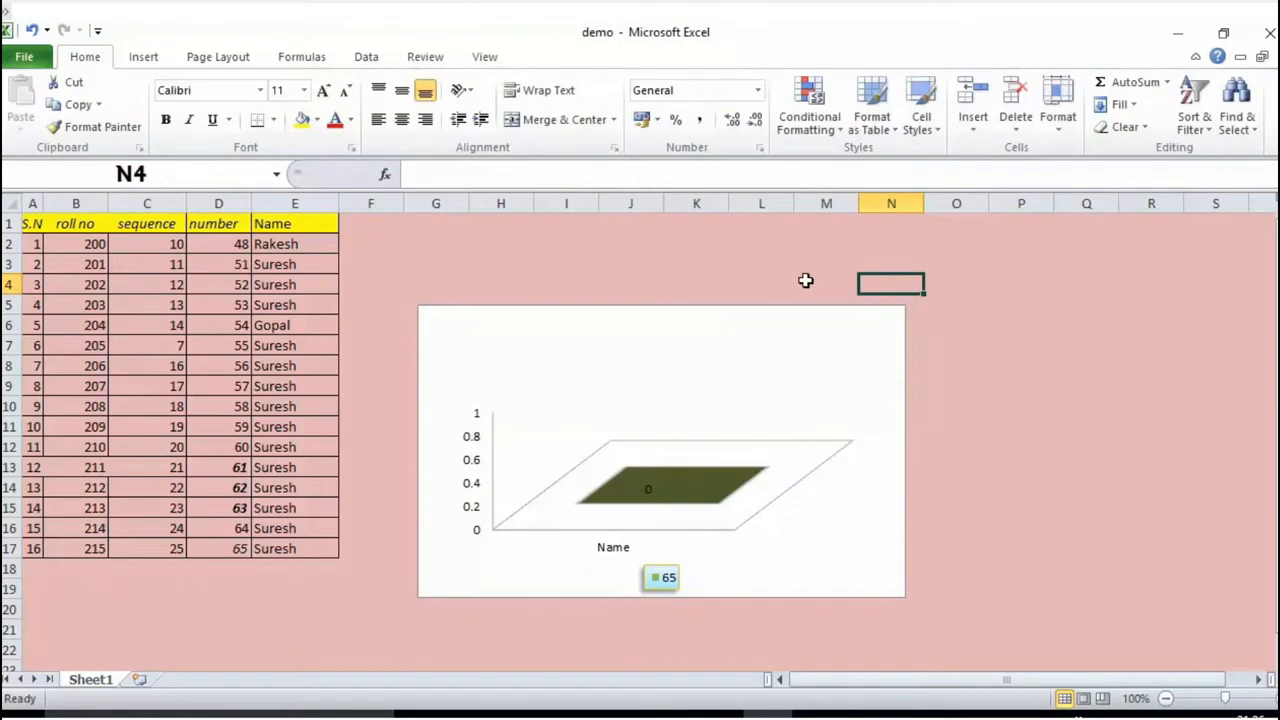
Step: Apply the orange WordArt style from the fourth row of the gallery to all of the chart's text
click(612, 368)
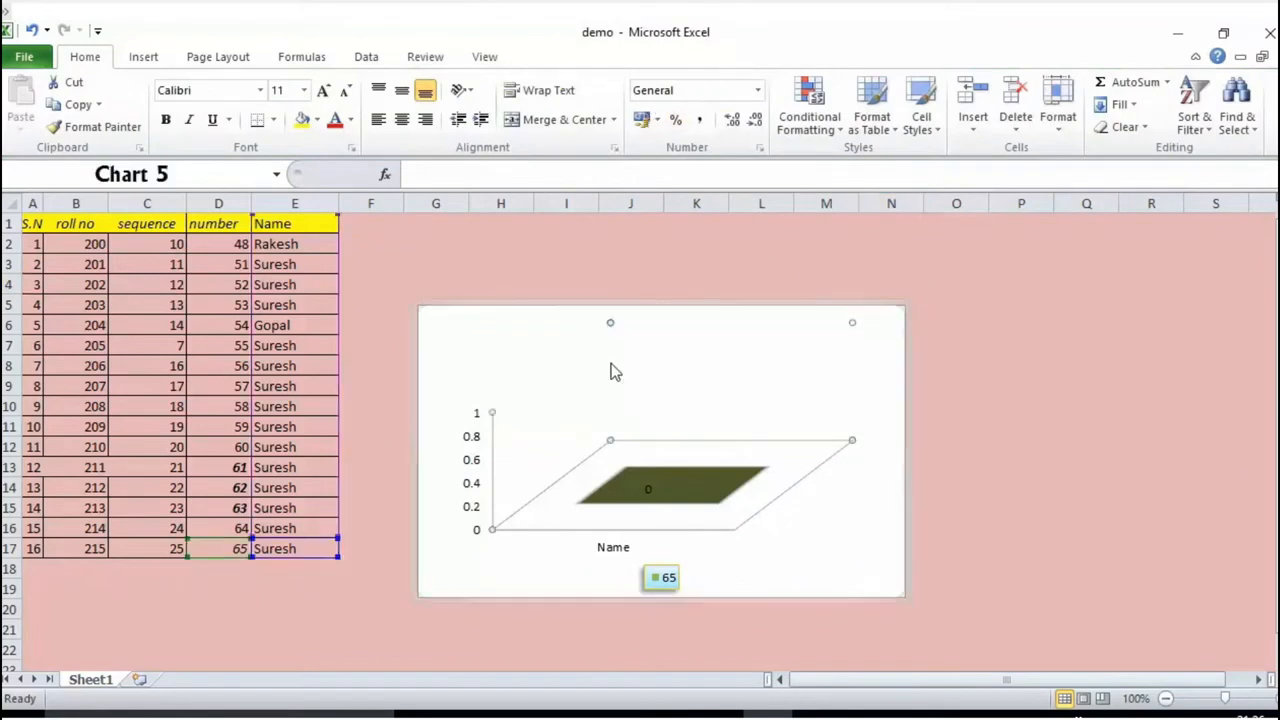
click(880, 266)
click(864, 314)
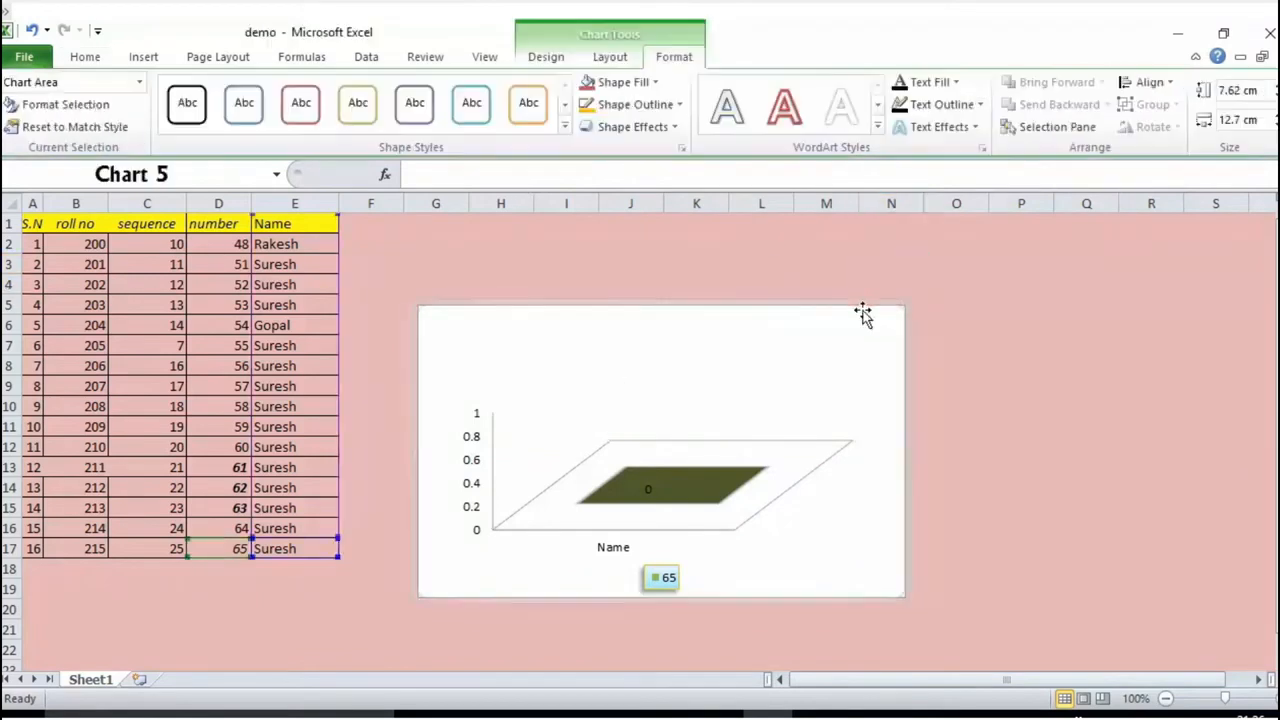
click(878, 128)
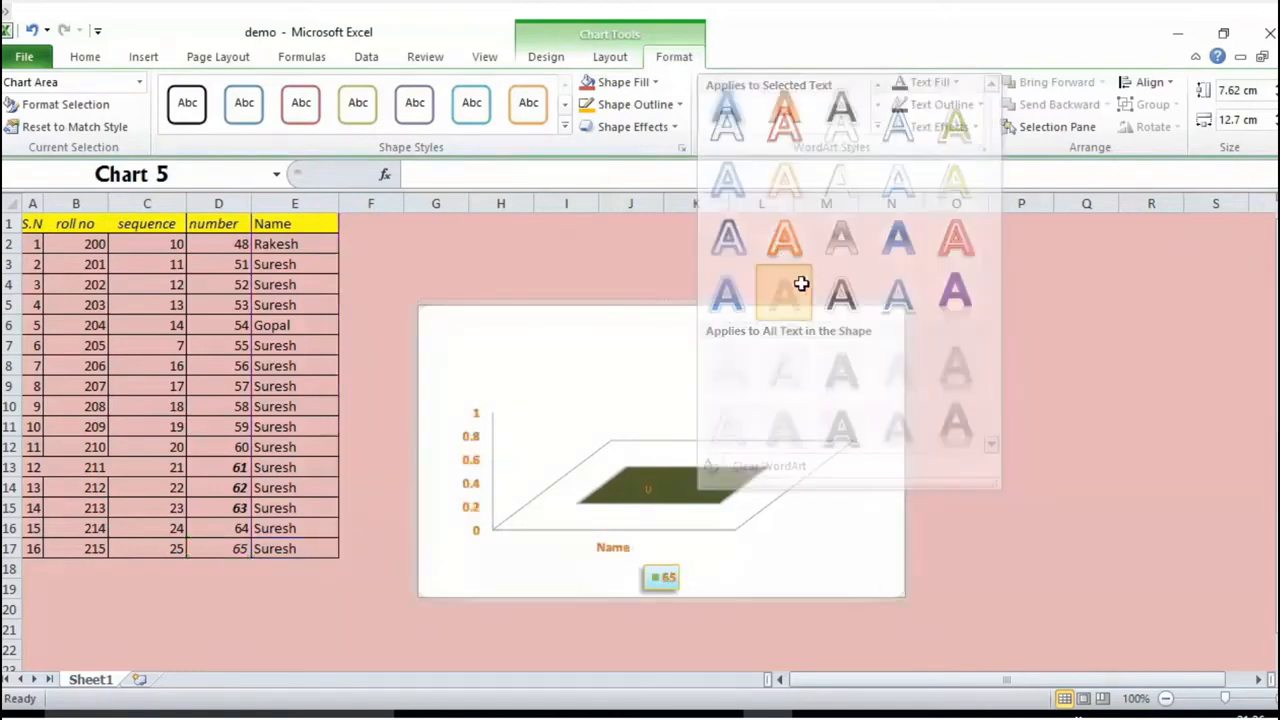
click(980, 322)
click(790, 345)
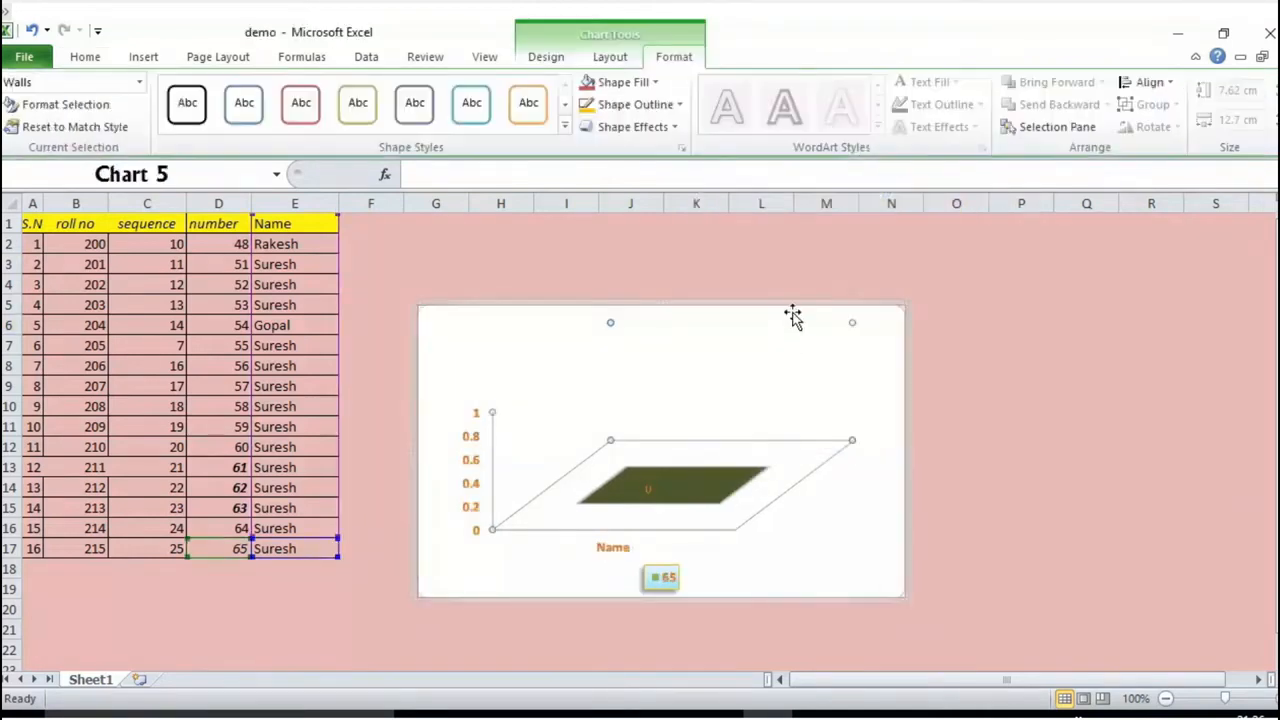
Step: Set the text fill of the whole chart to the light orange theme color and deselect the chart
click(830, 308)
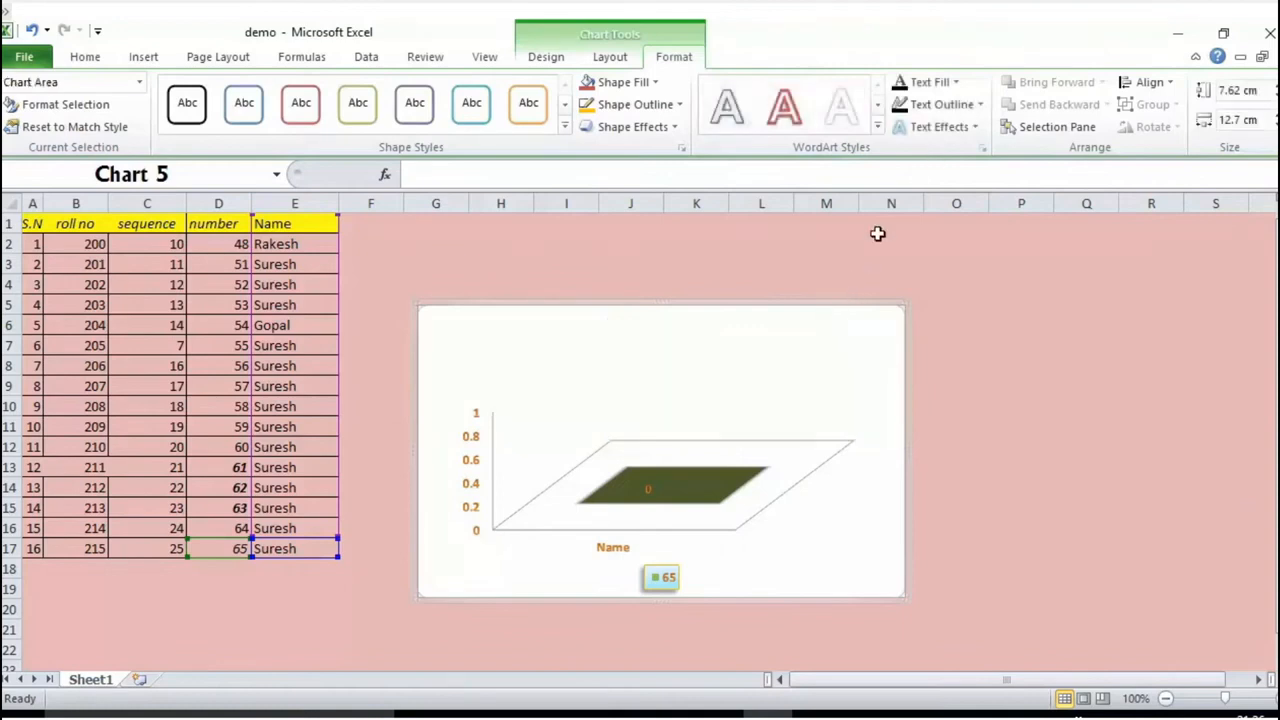
click(954, 82)
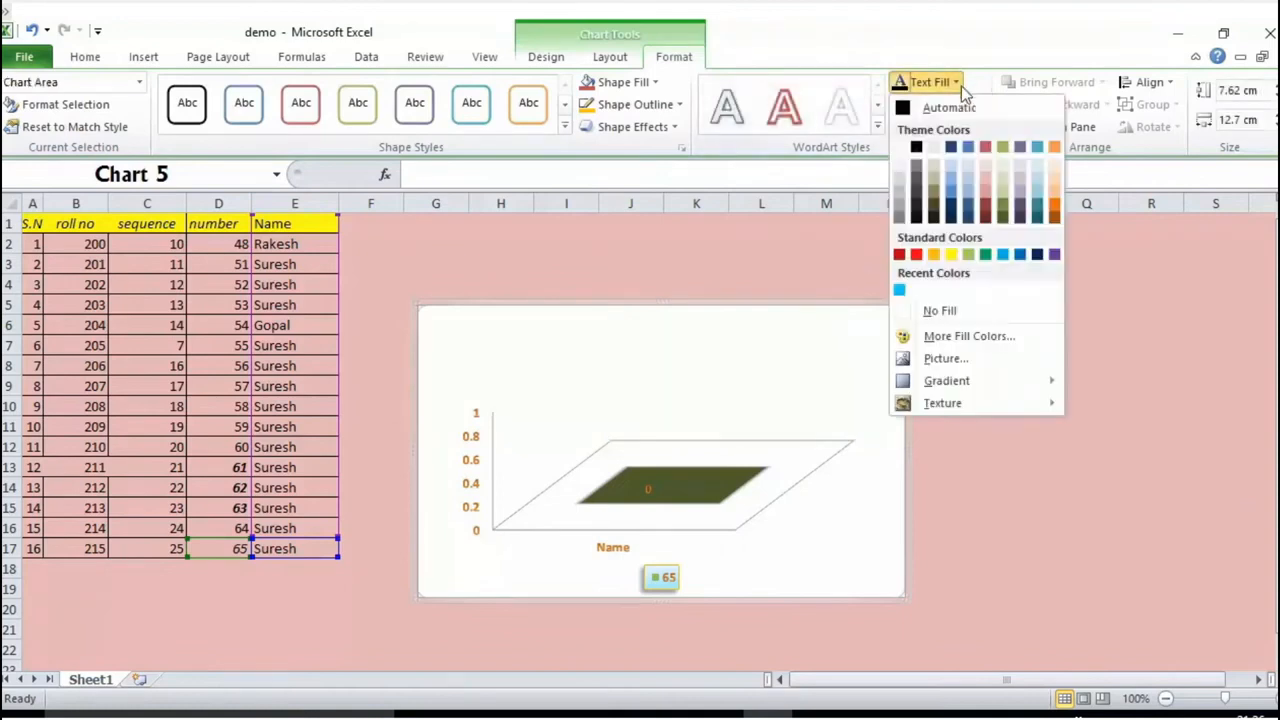
click(1057, 146)
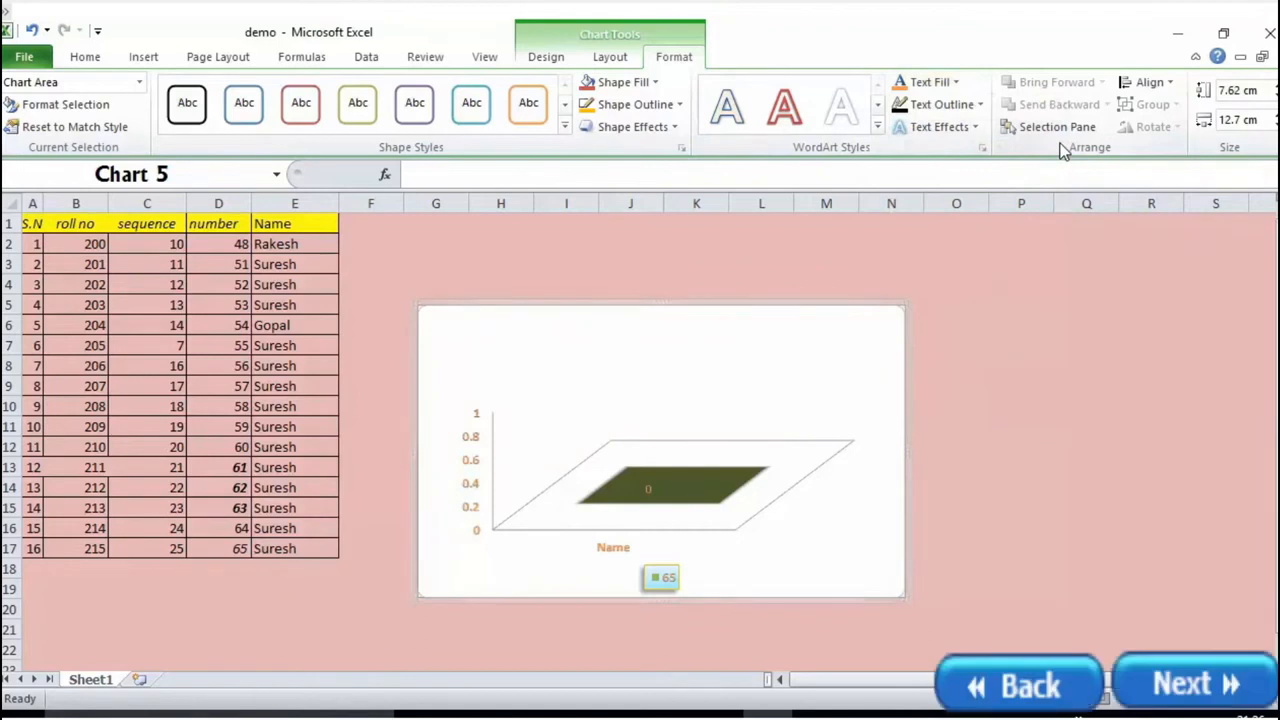
key(Escape)
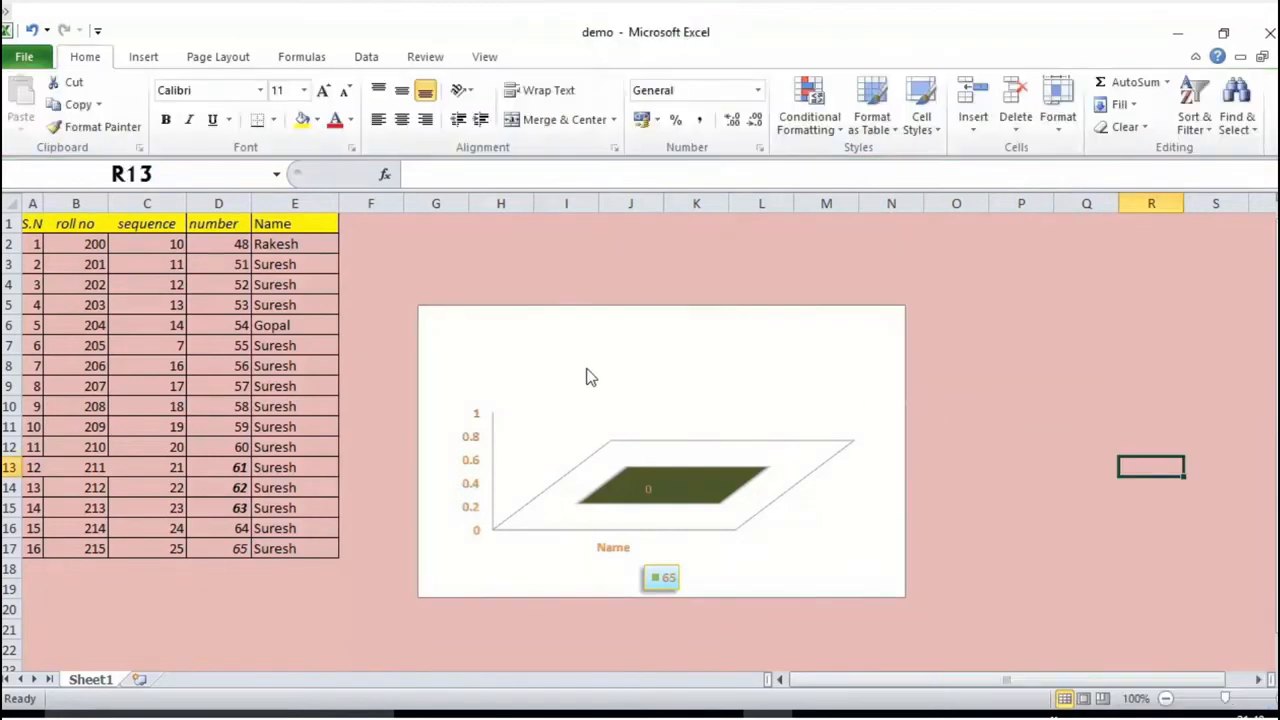
Step: Add a chart title to the 3-D column chart using the Centered Overlay Title option
click(620, 418)
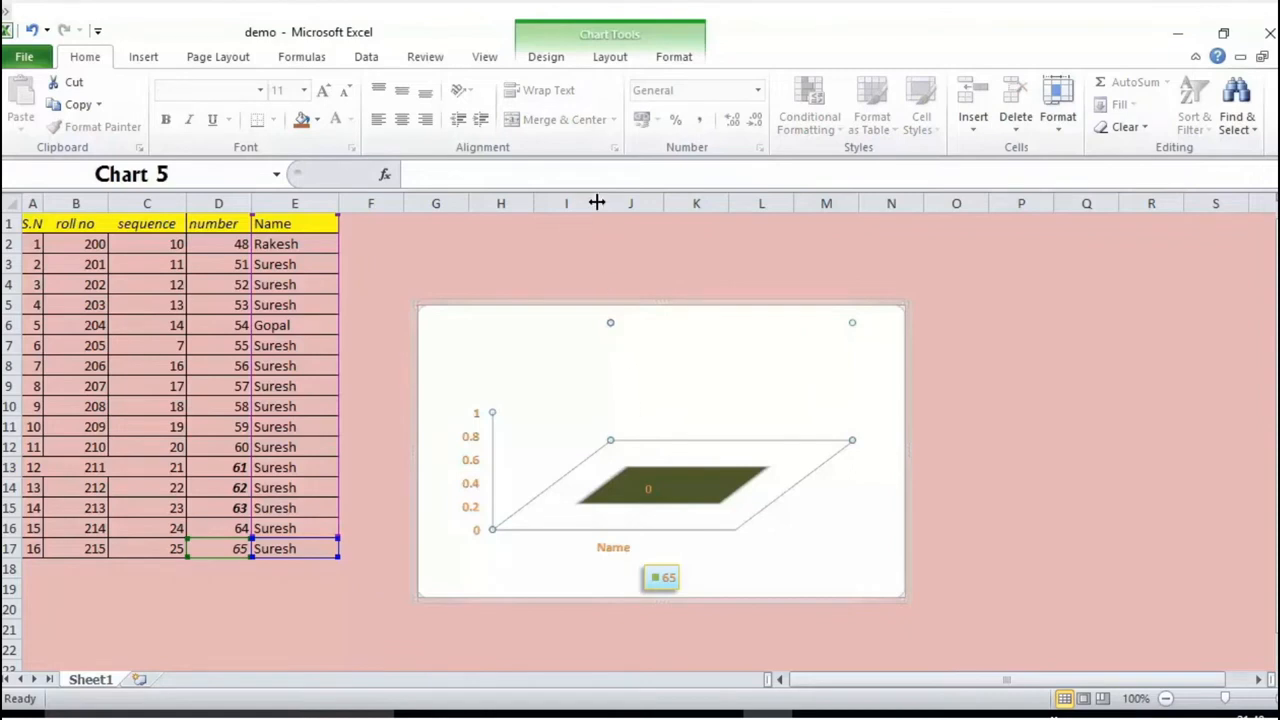
click(606, 60)
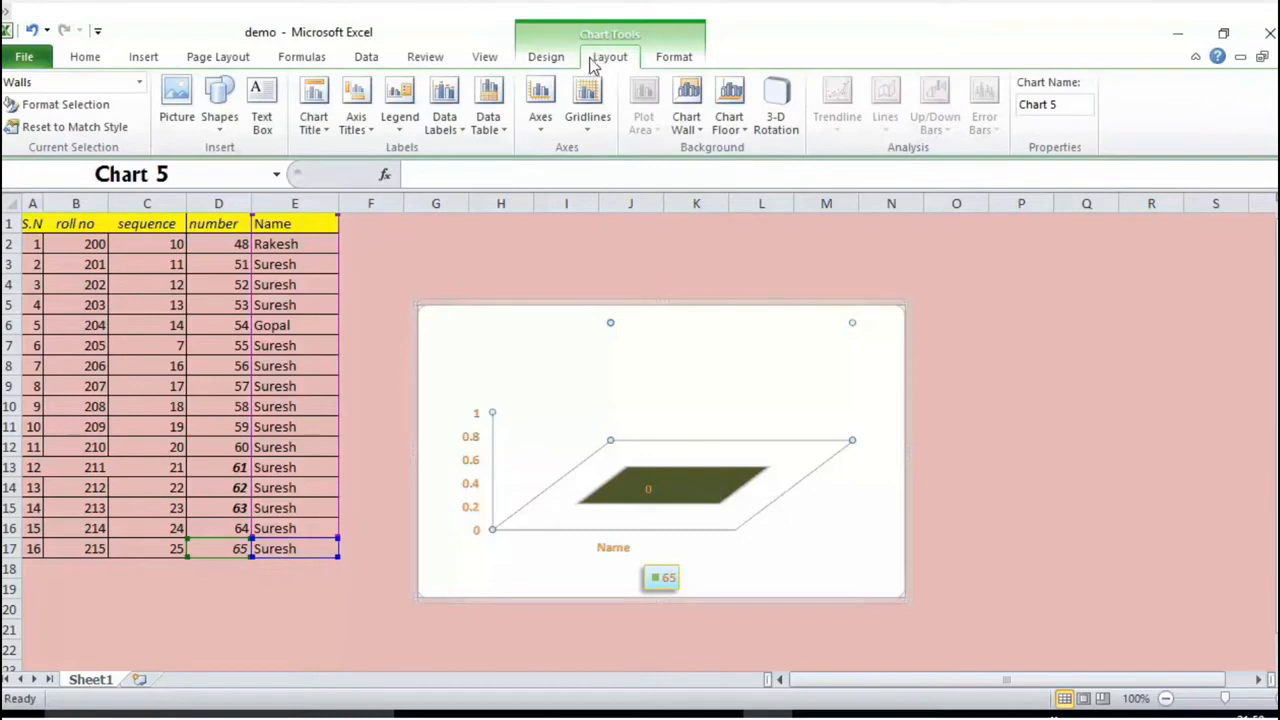
click(310, 135)
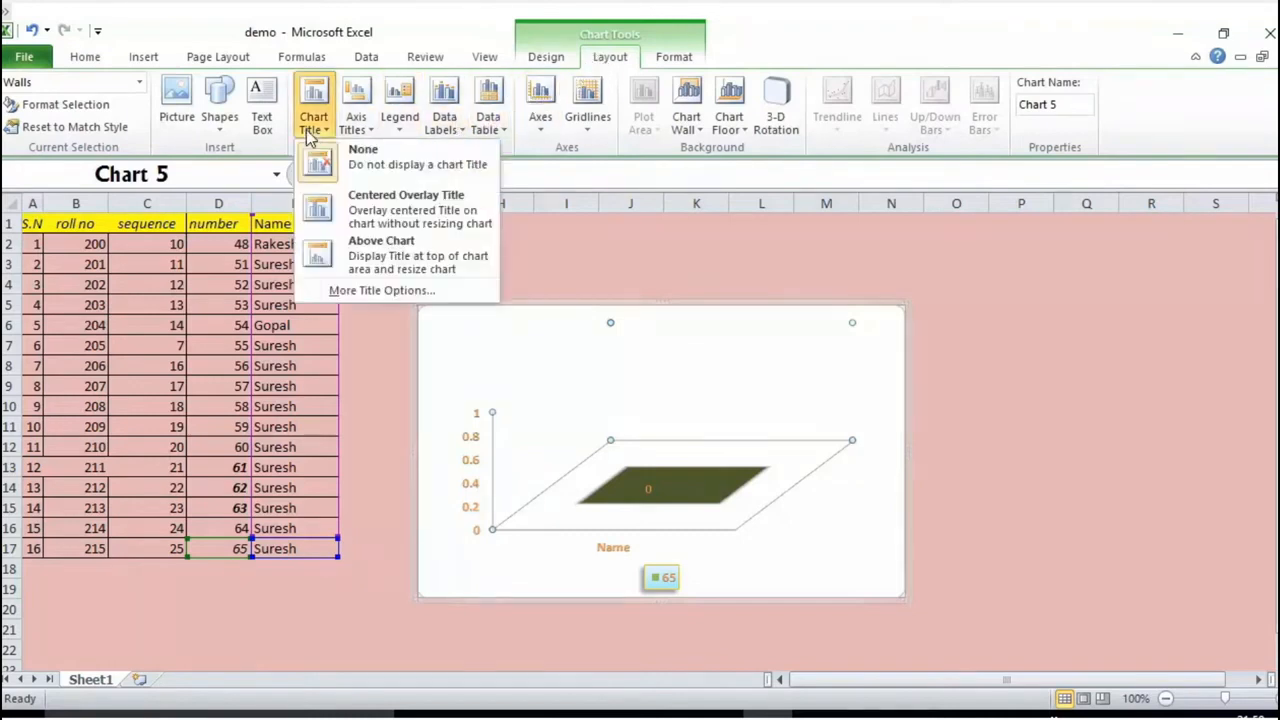
click(352, 218)
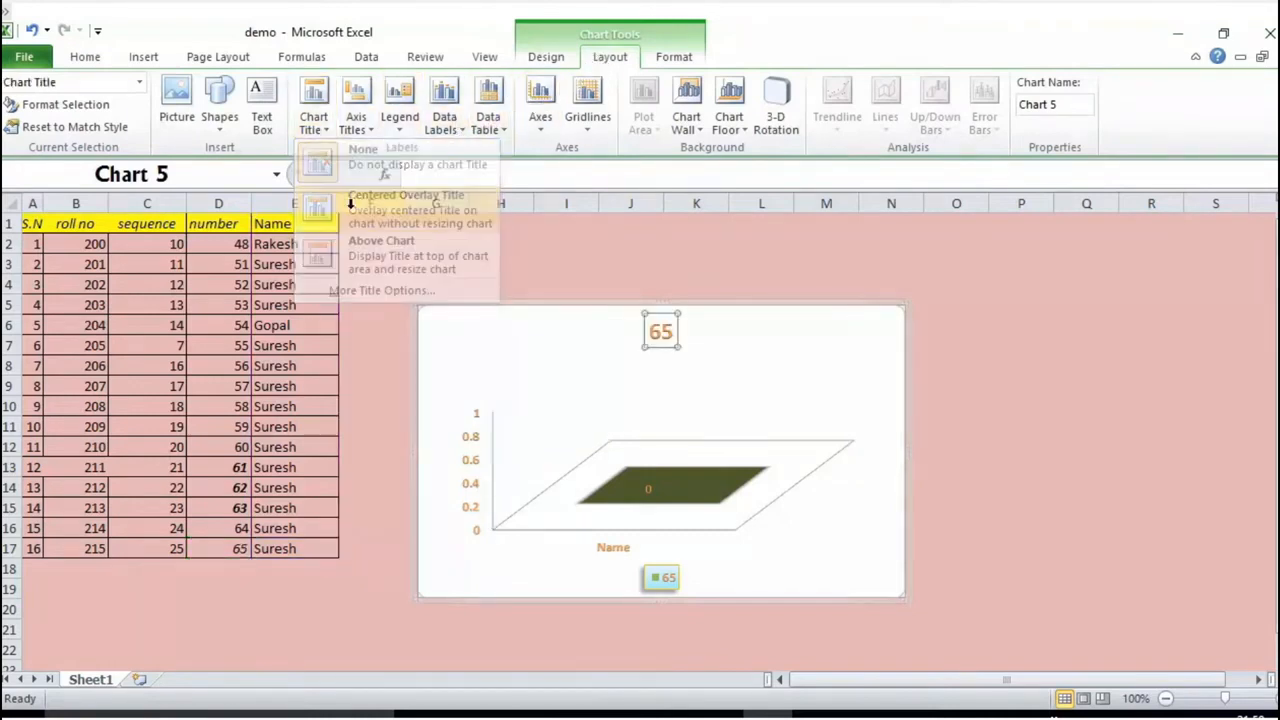
Step: Replace the chart title's text with a new title beginning with "C"
click(674, 333)
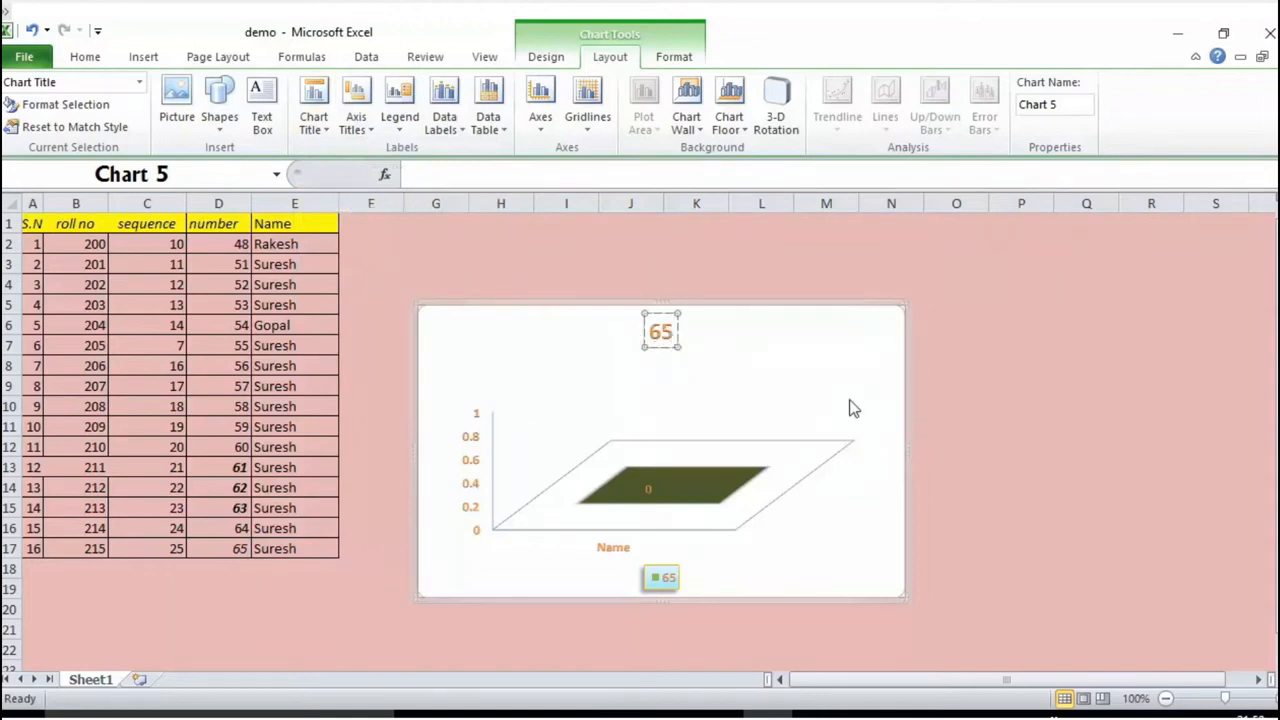
key(BackSpace)
key(BackSpace)
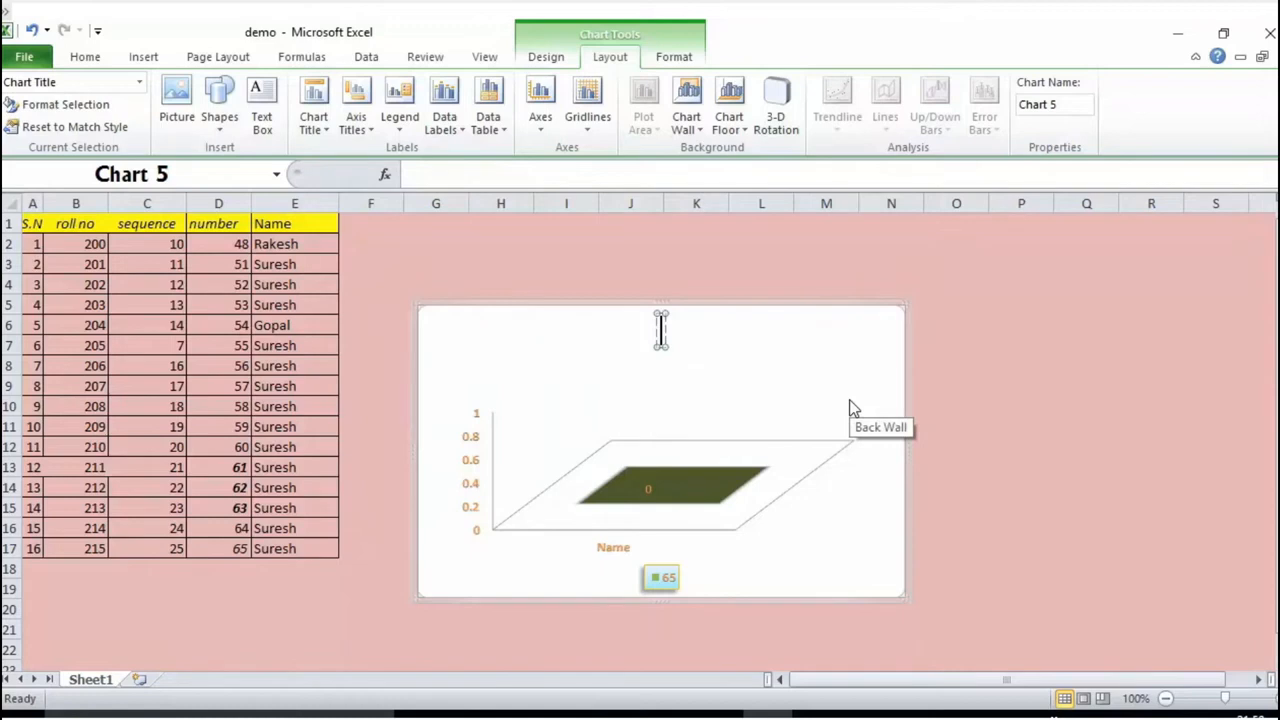
text(C)
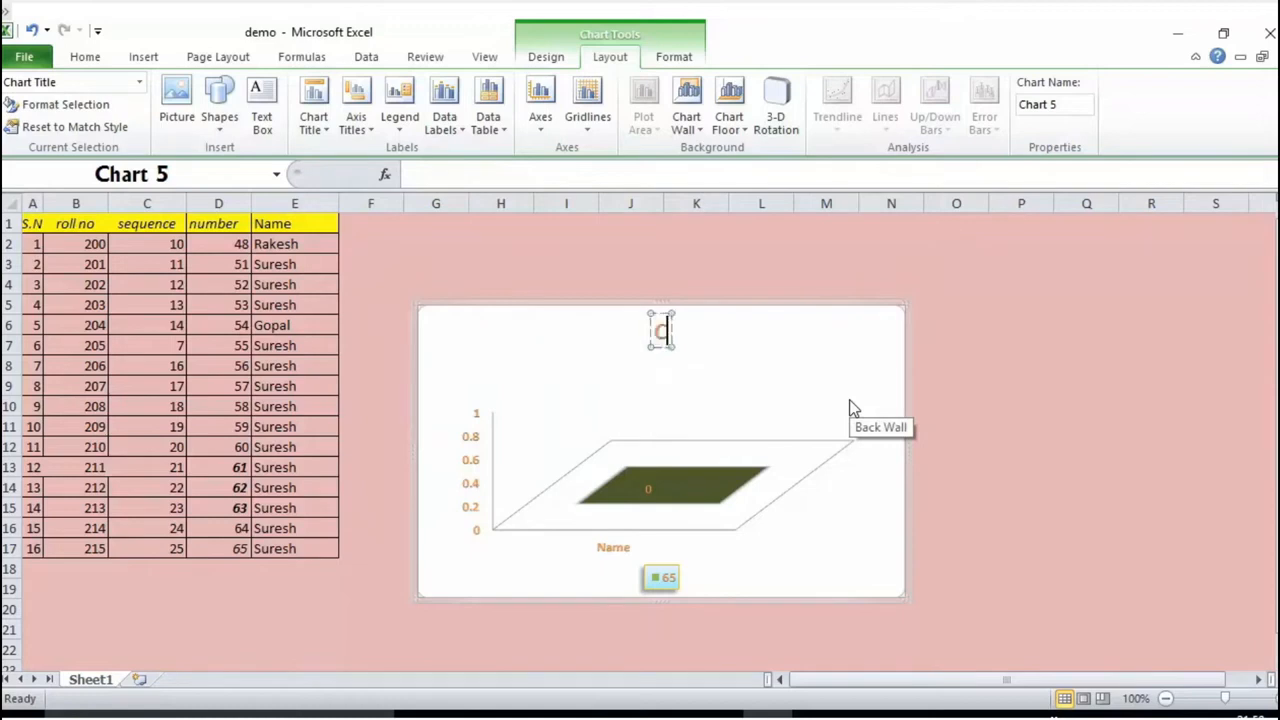
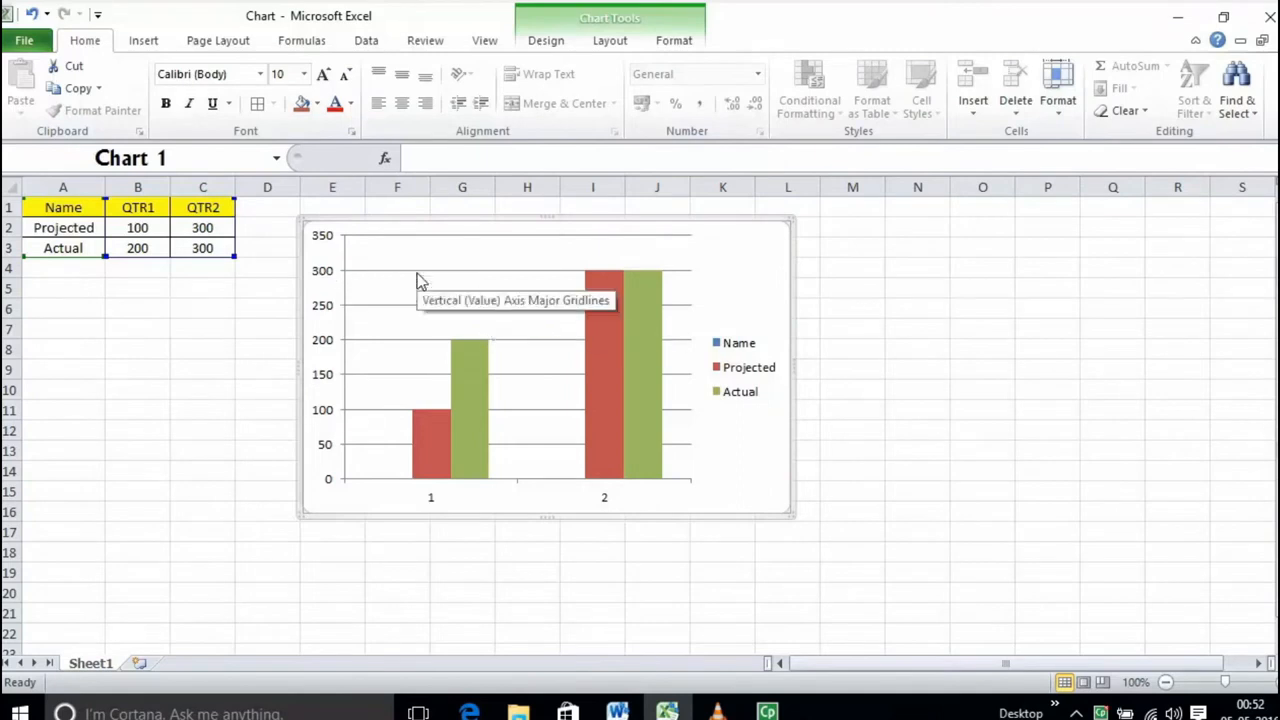
Step: Add data labels to the column chart's bars using the Outside End position
click(540, 333)
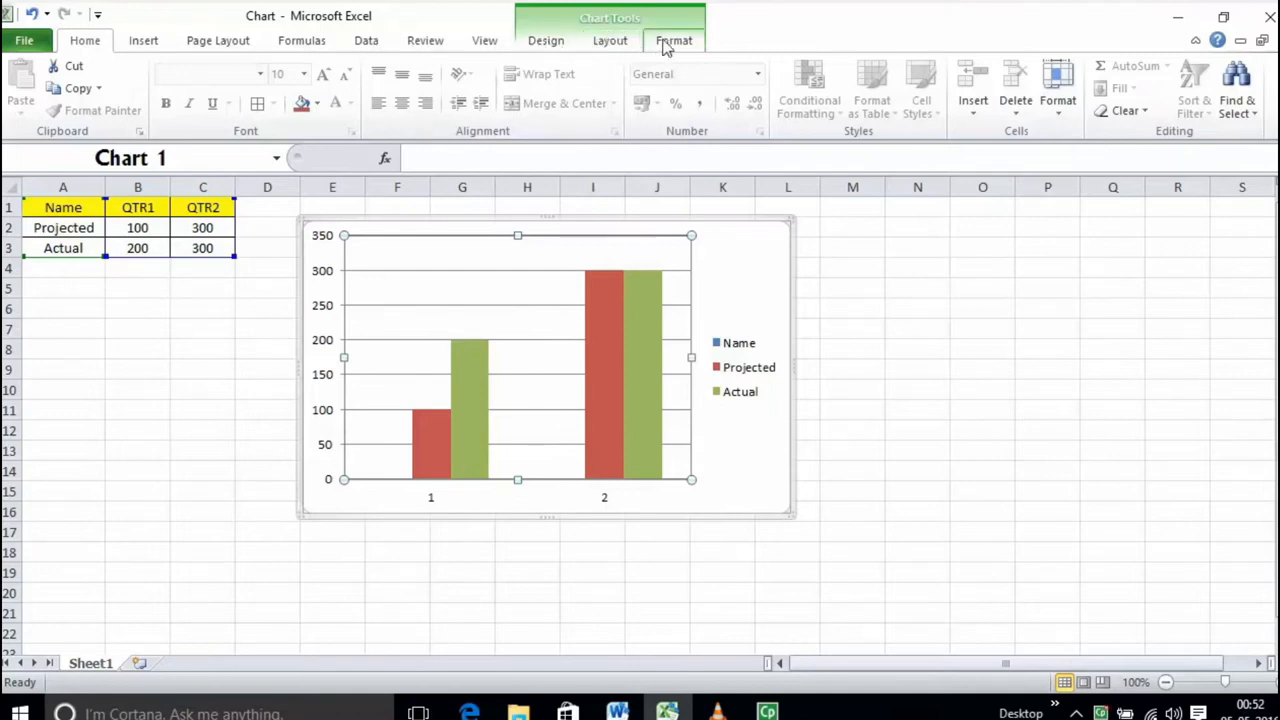
click(612, 44)
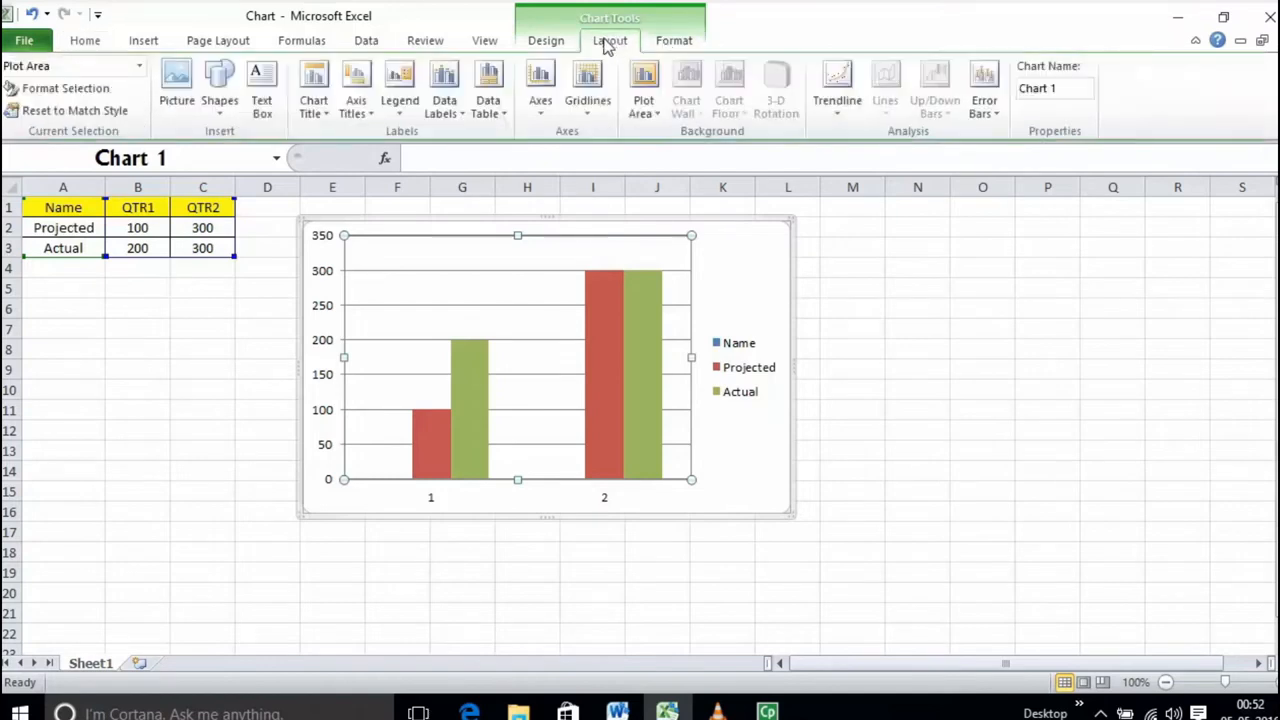
click(455, 110)
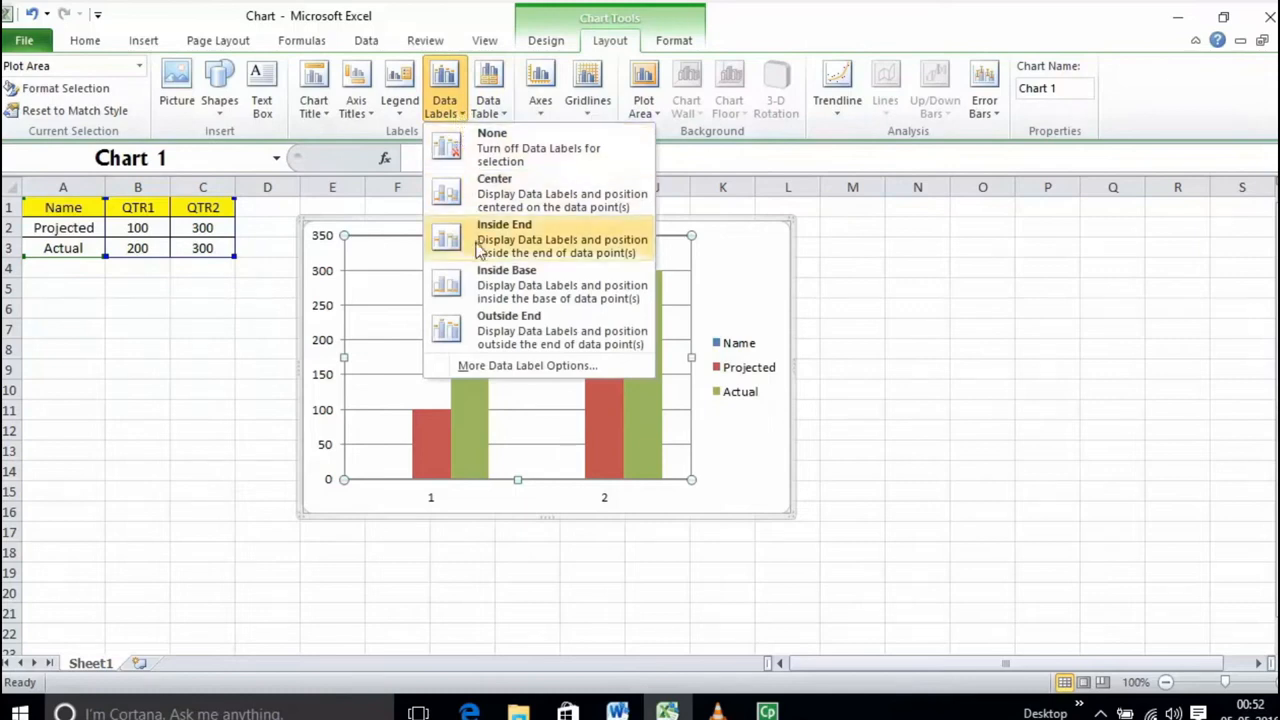
click(503, 330)
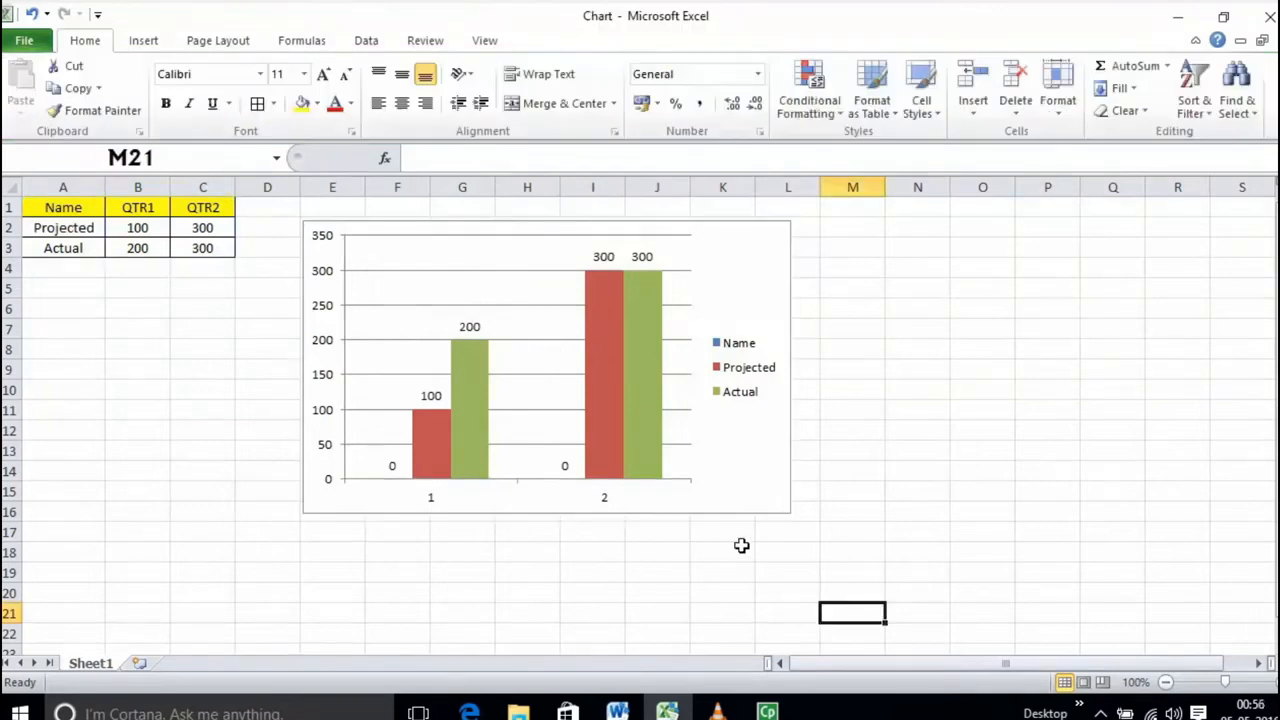
Step: Move the chart to the area around columns K to R and shrink it to about 5.7 cm high and 9.5 cm wide
click(735, 398)
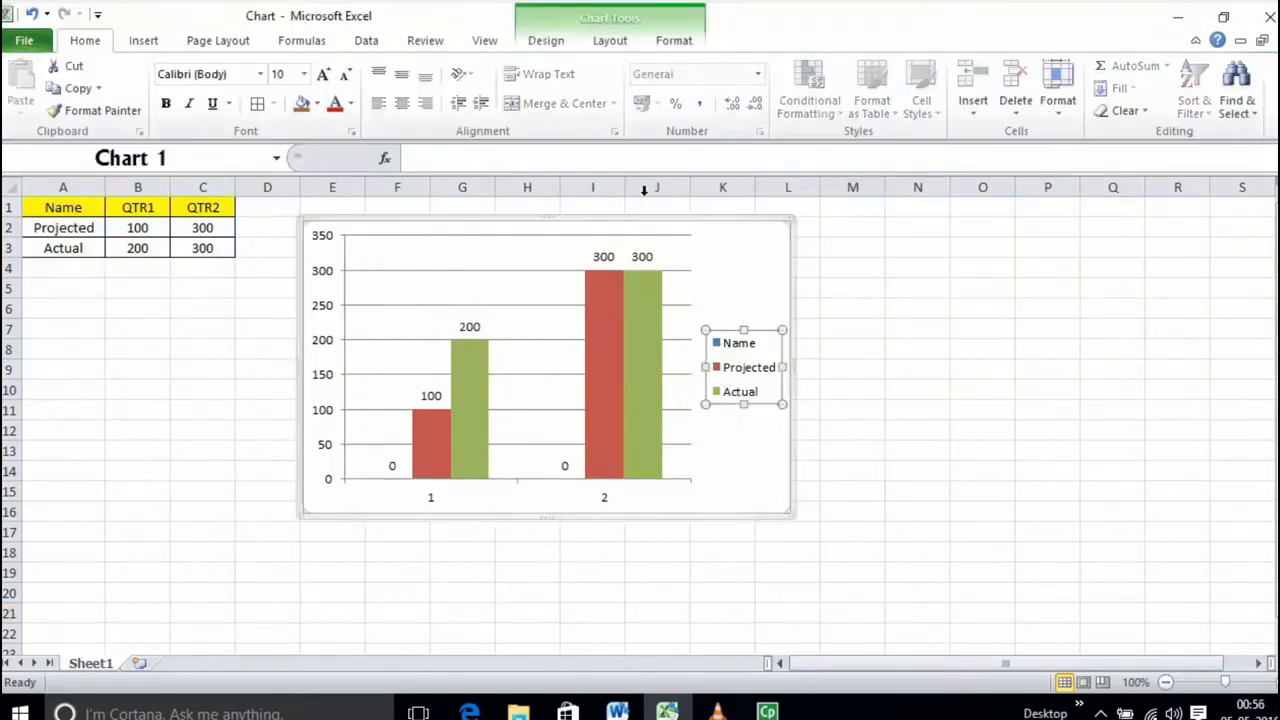
drag(655, 224, 1039, 280)
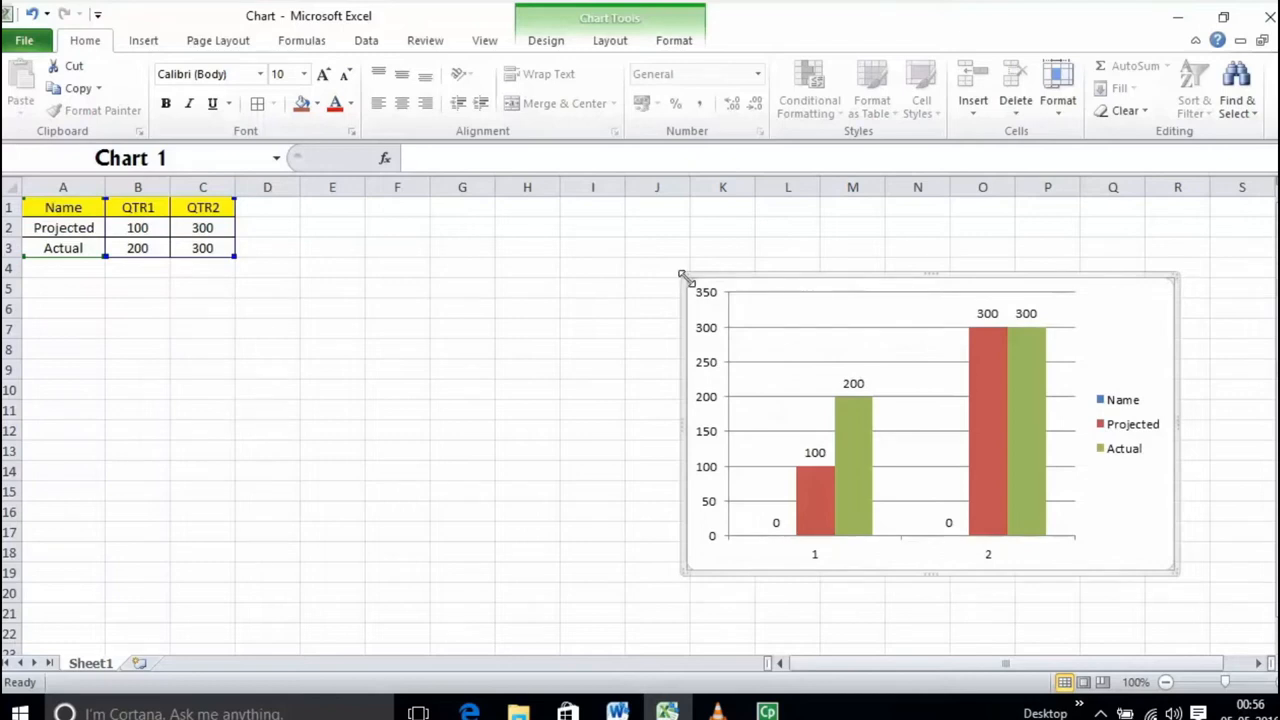
drag(683, 276, 808, 348)
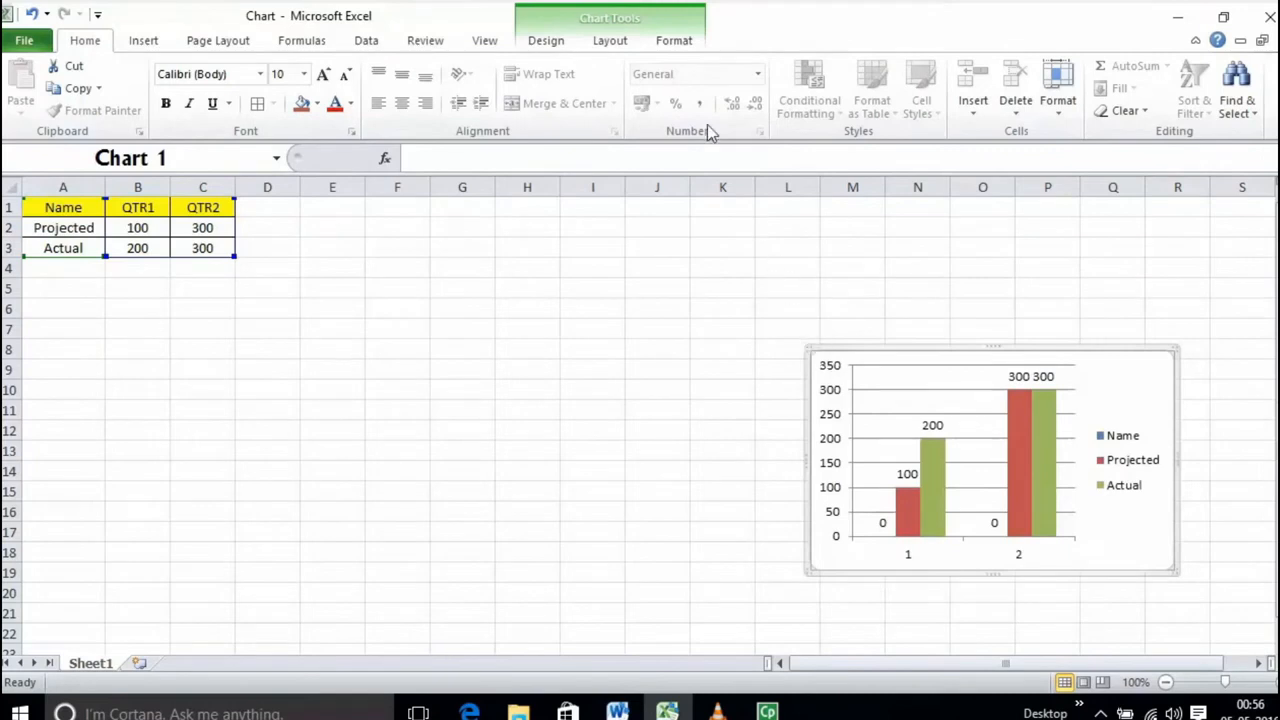
Step: Set the chart's shape height to 6.73 cm
click(676, 46)
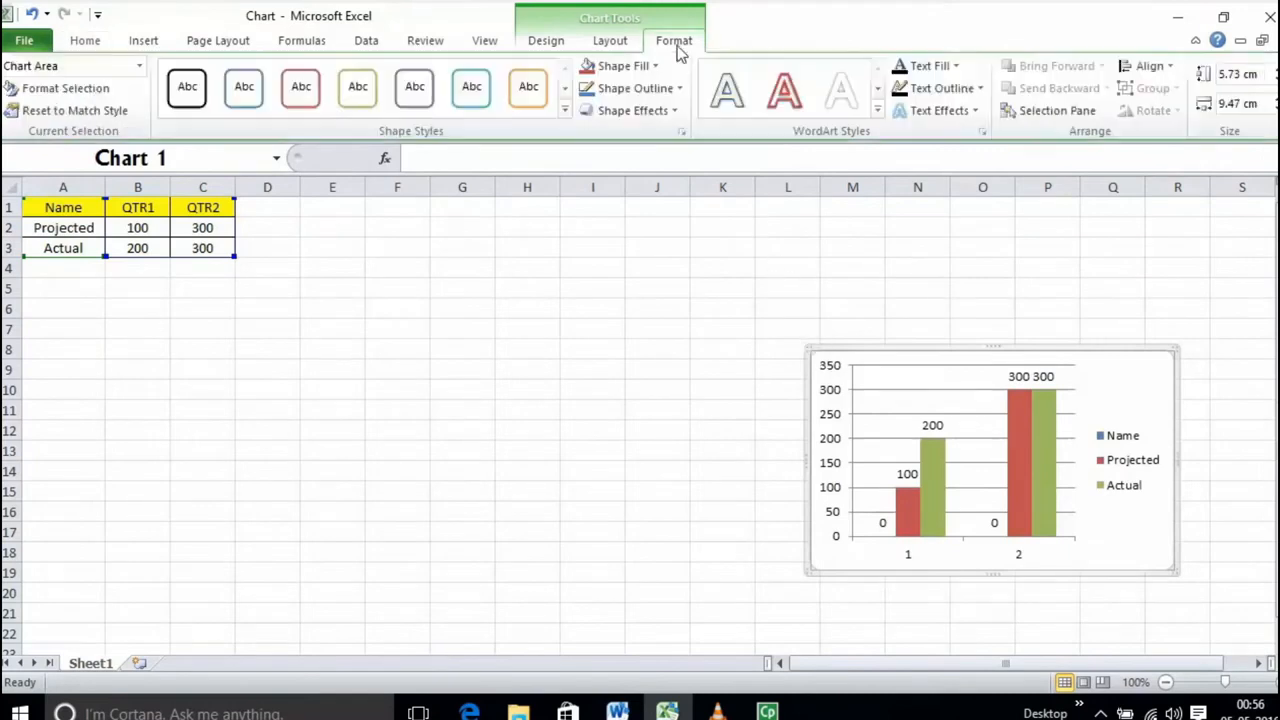
click(1240, 73)
key(BackSpace)
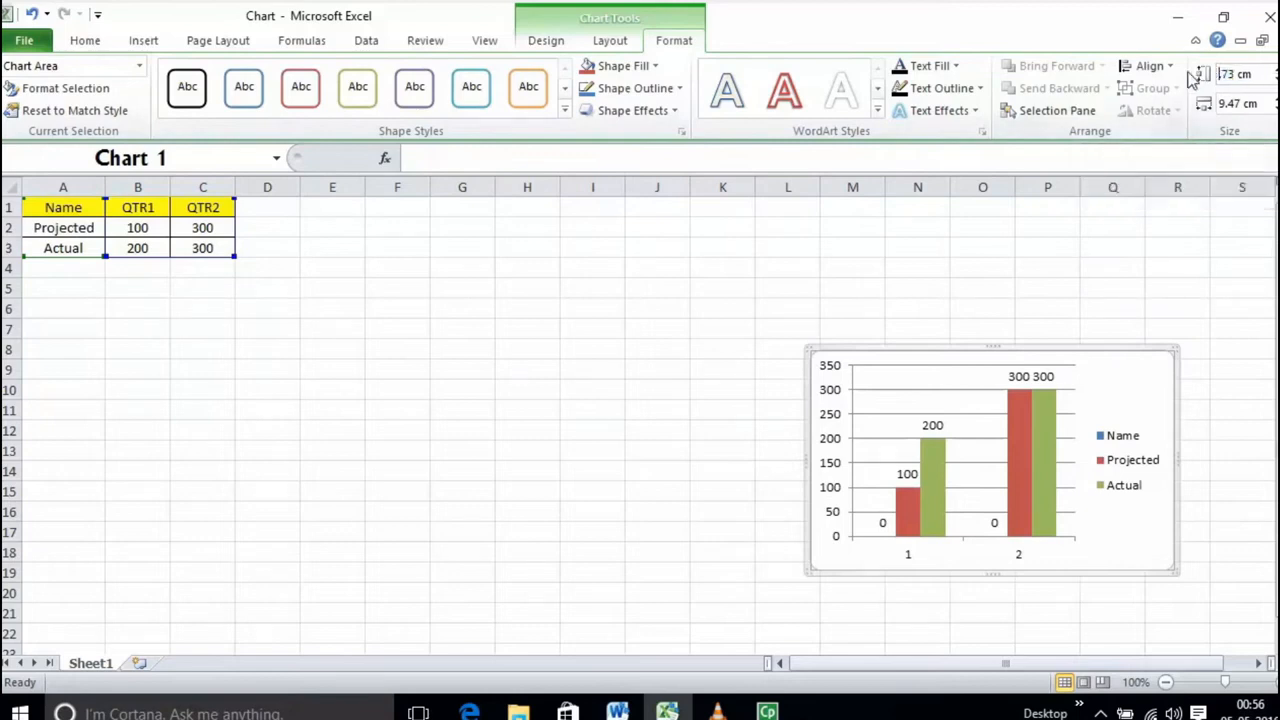
text(6)
key(Return)
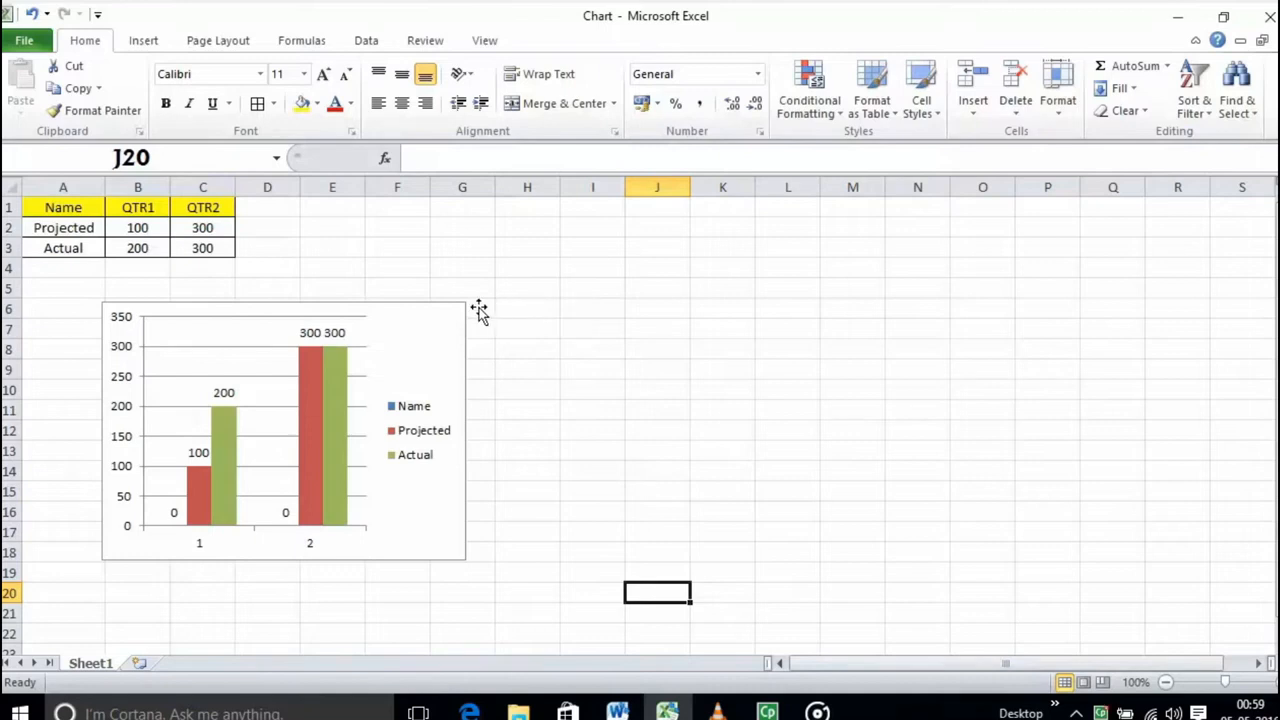
Step: Review the chart's available options for chart title, axis titles, legend, data labels and data table without applying any
click(404, 322)
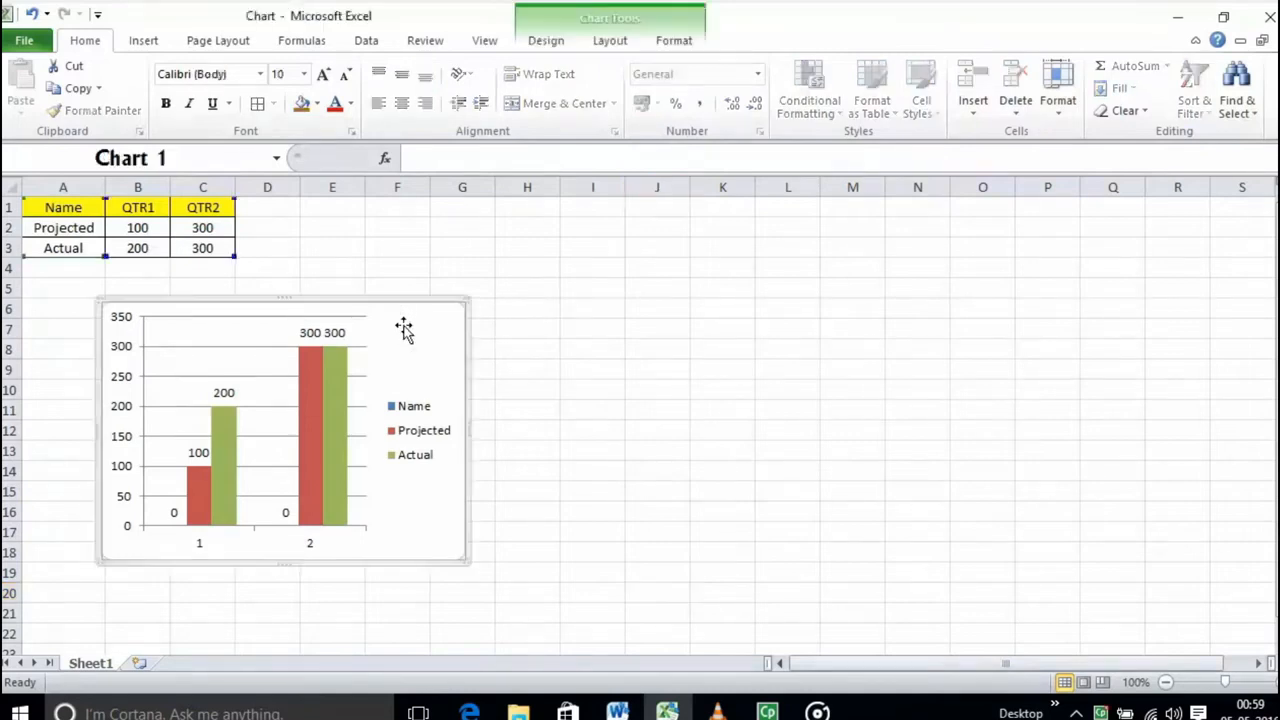
click(624, 42)
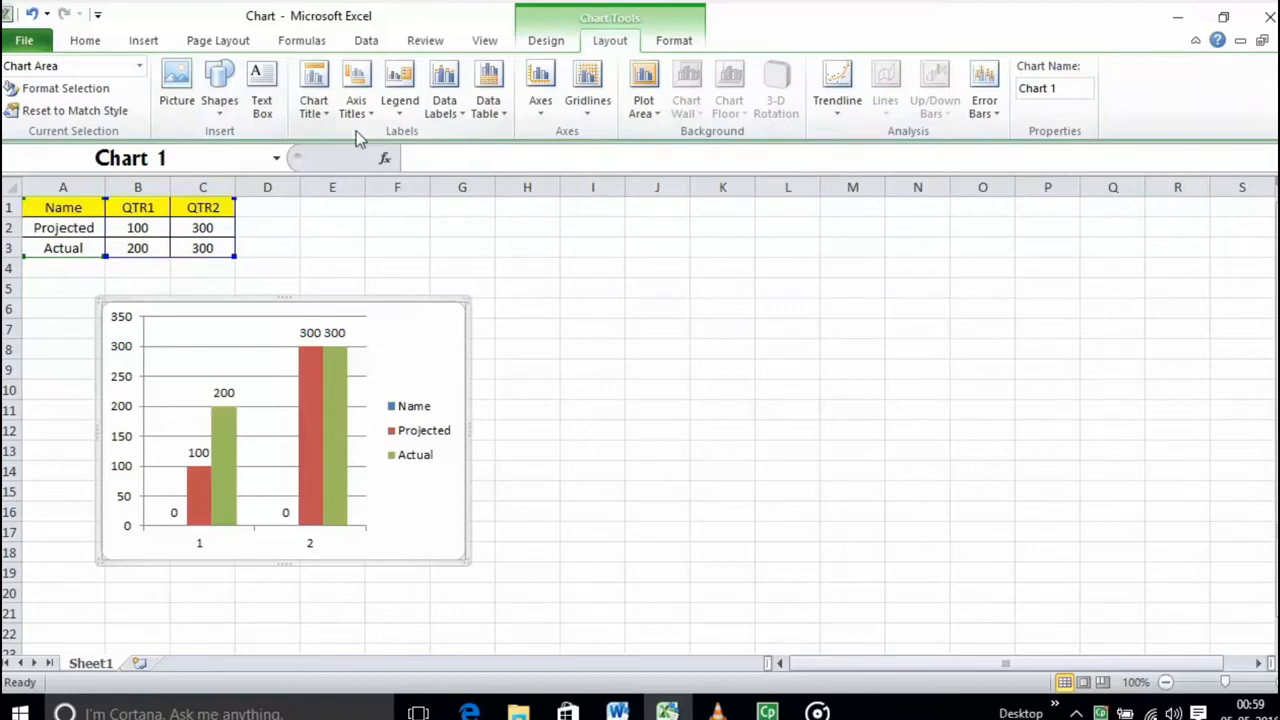
click(322, 110)
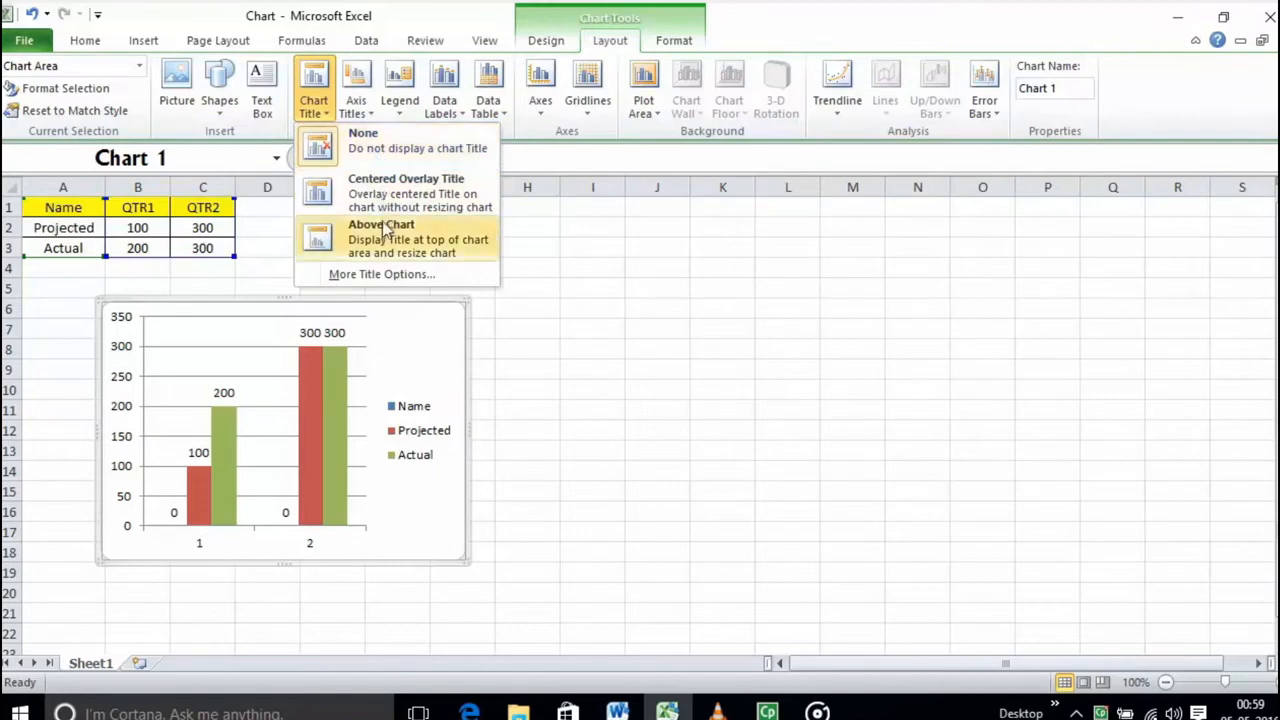
click(370, 117)
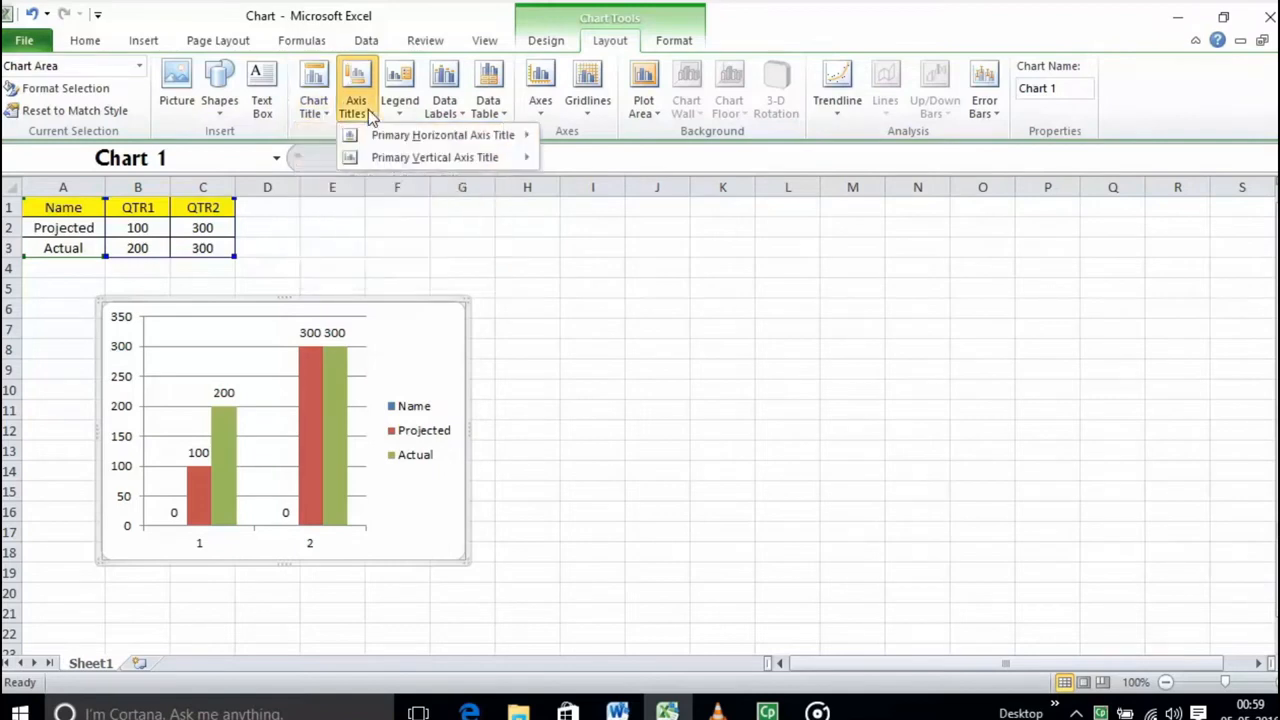
mouse_move(391, 141)
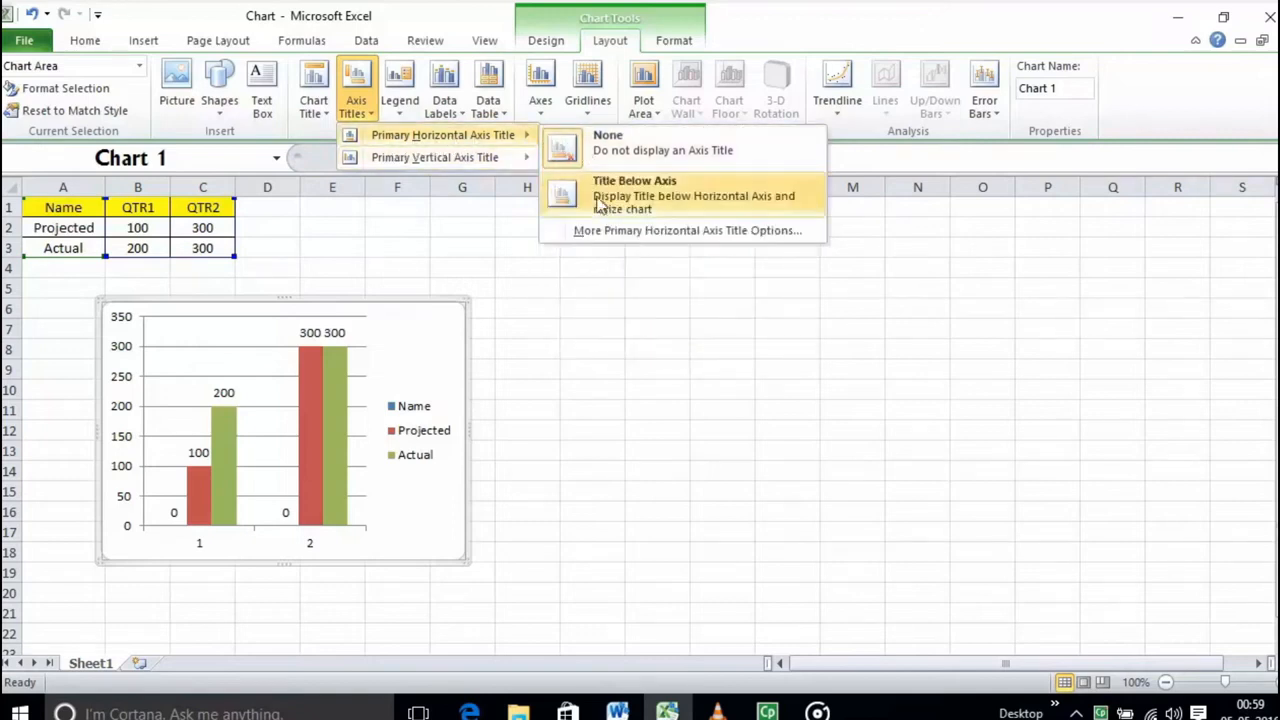
mouse_move(502, 168)
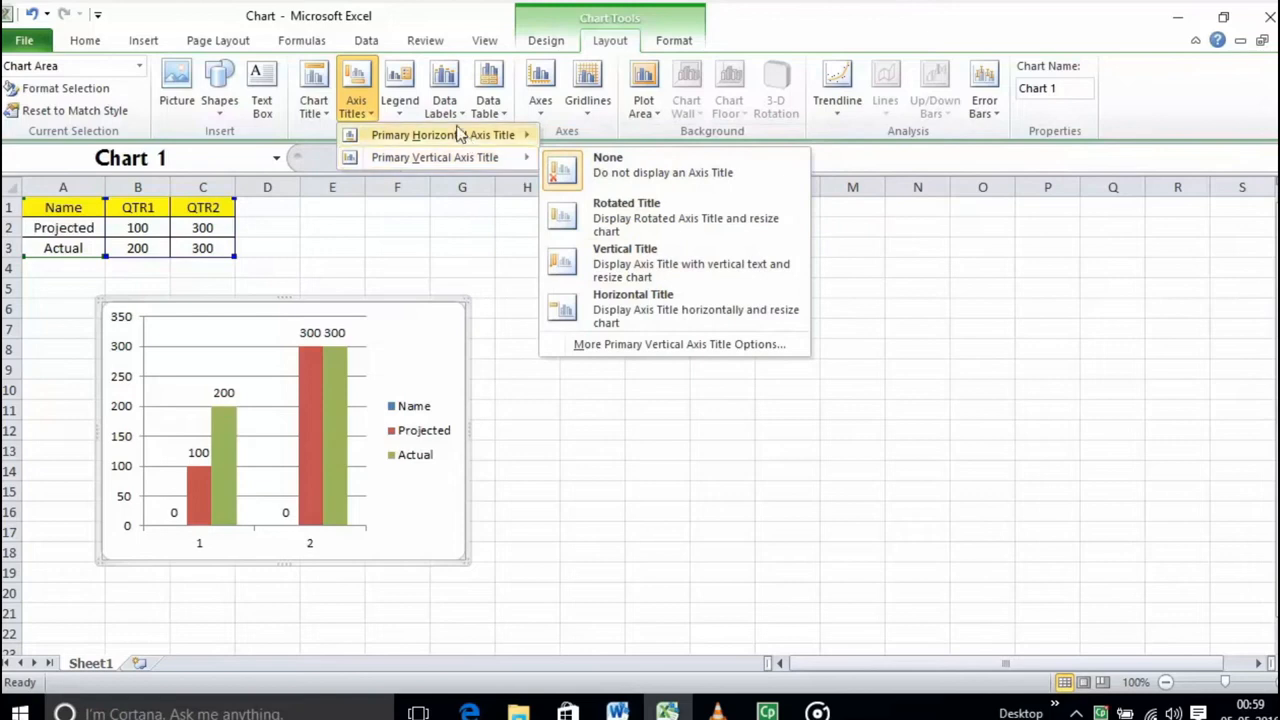
click(400, 110)
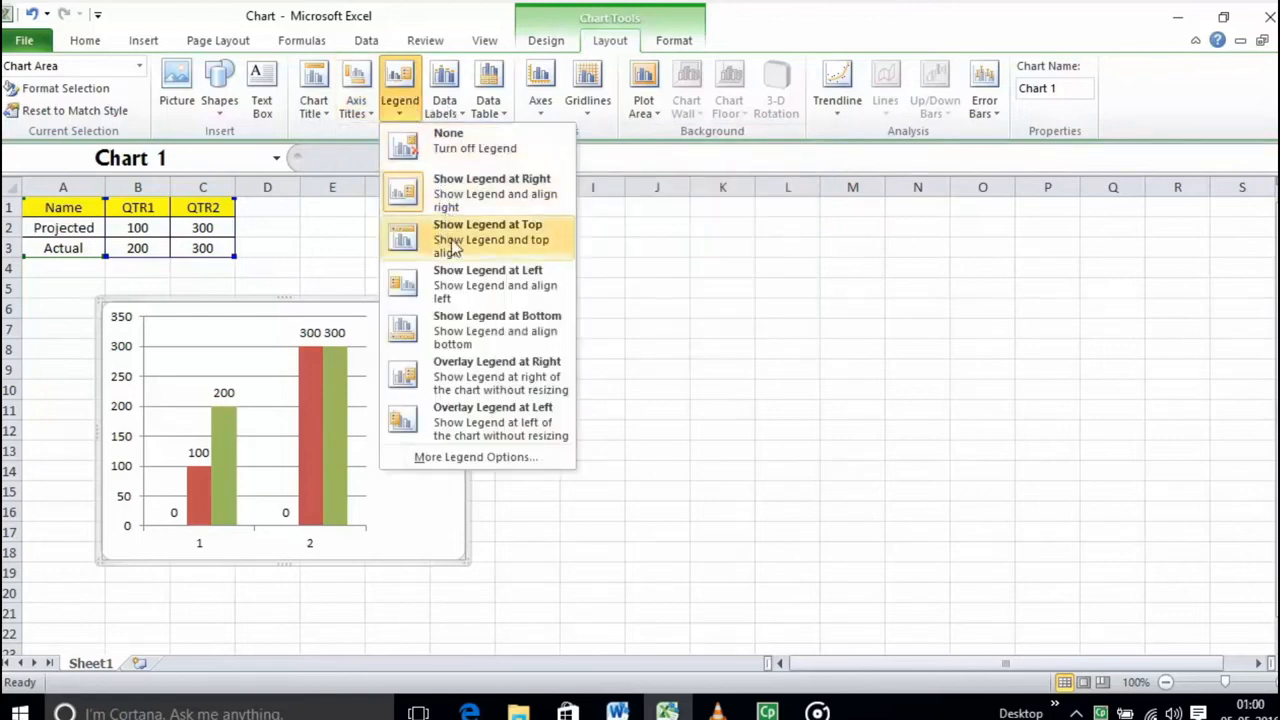
click(490, 370)
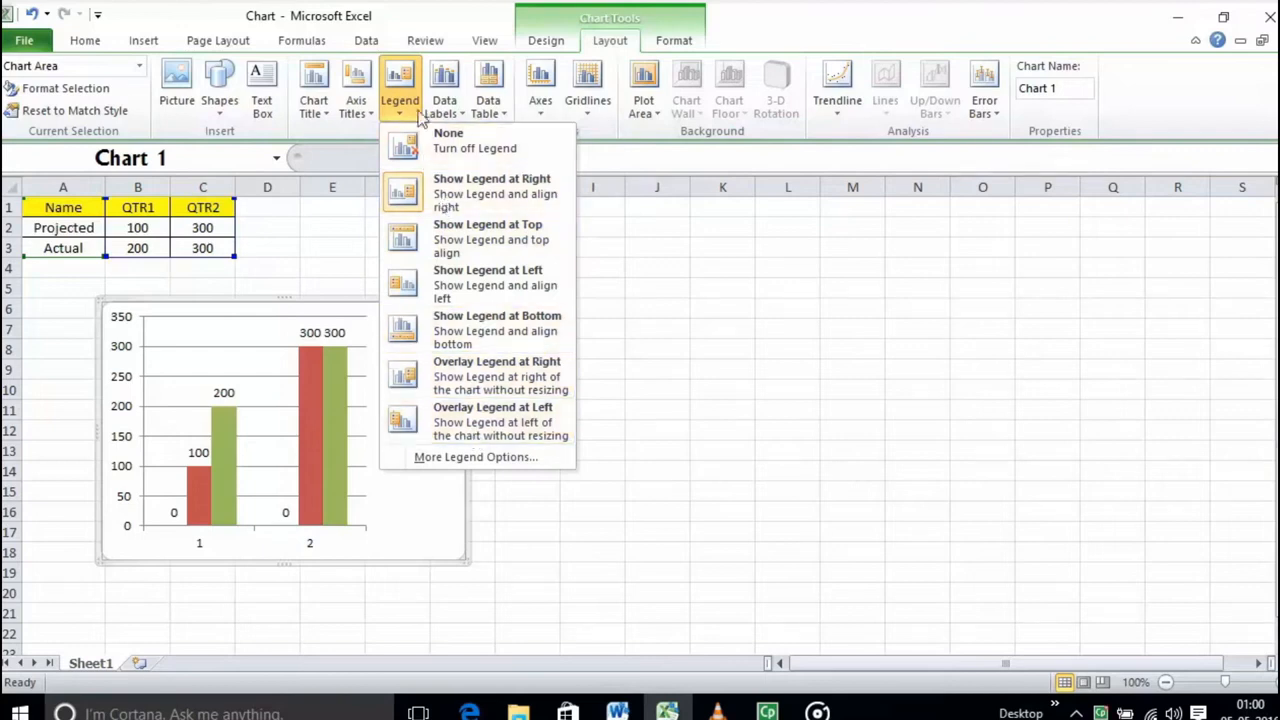
click(441, 108)
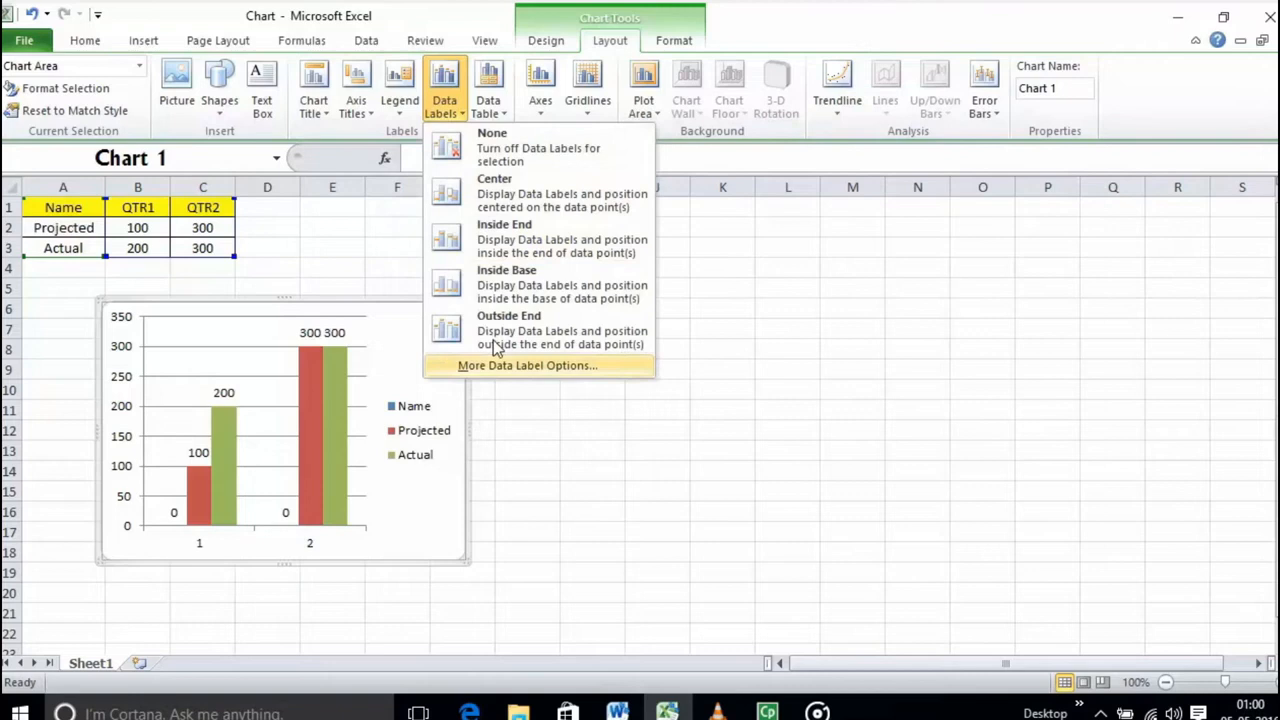
click(487, 113)
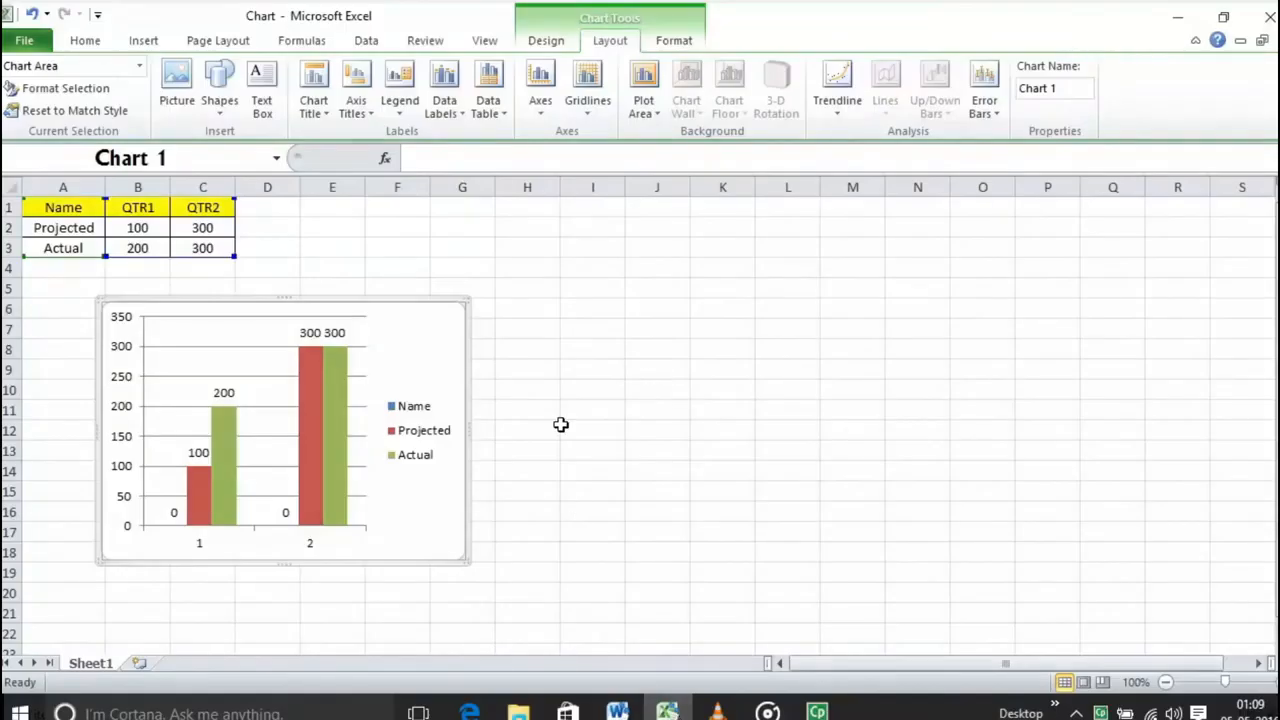
Step: Review the chart's axes, horizontal and vertical gridlines, and plot area options without applying any
click(540, 100)
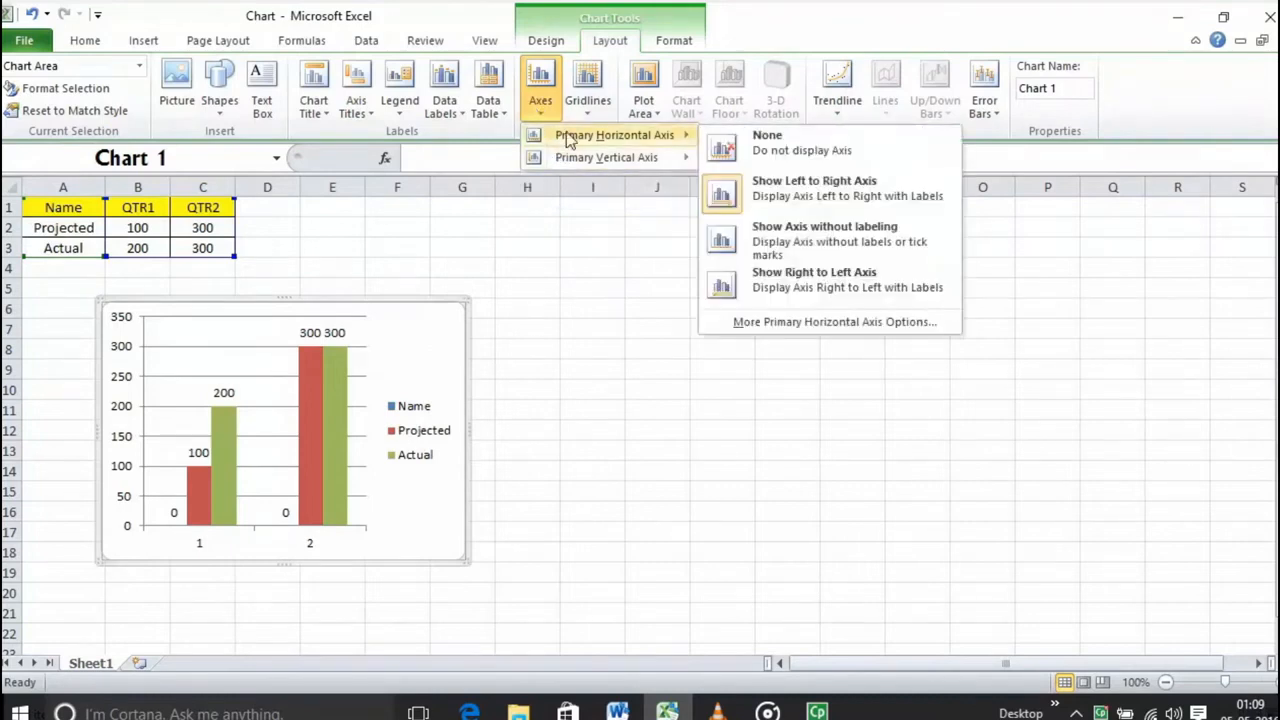
click(590, 110)
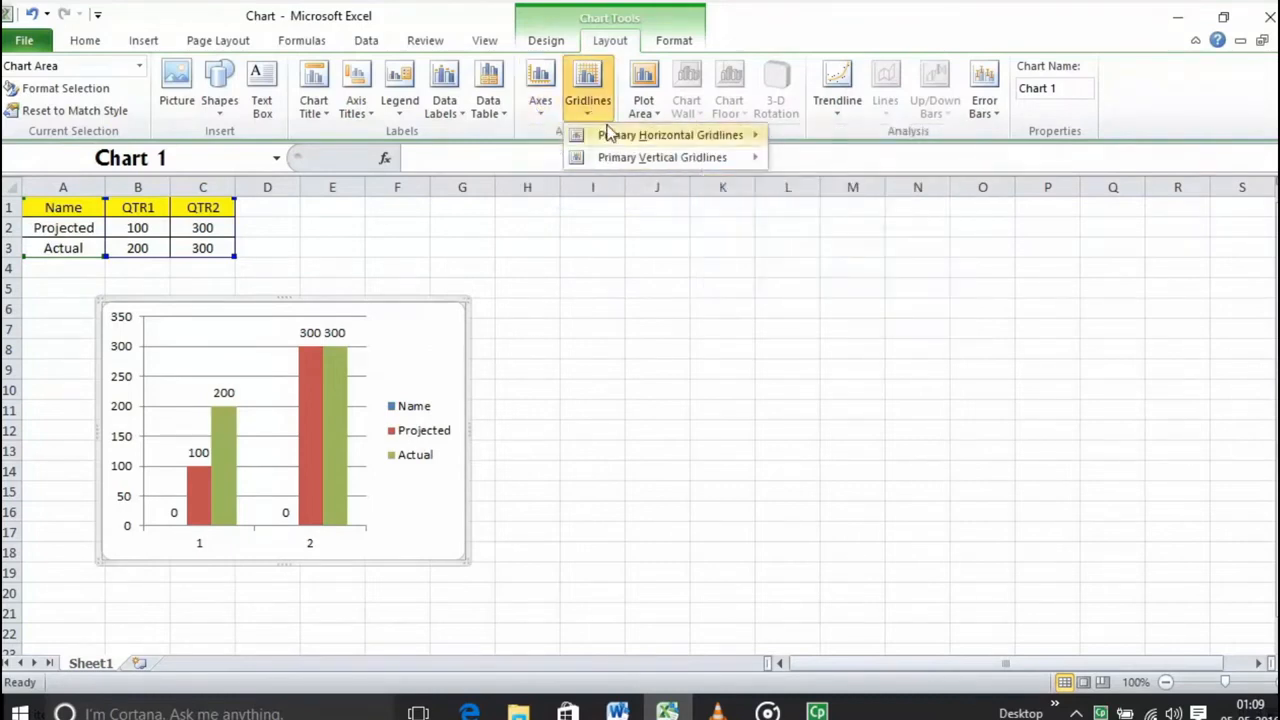
mouse_move(612, 133)
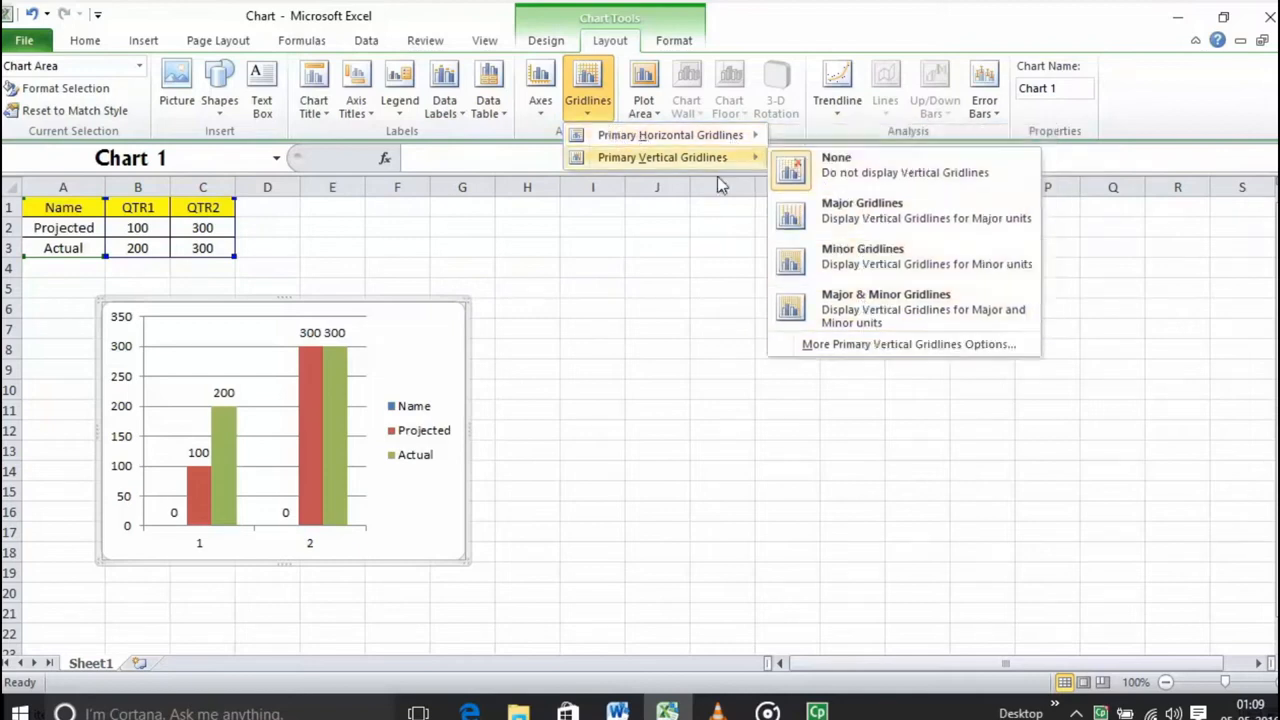
click(706, 271)
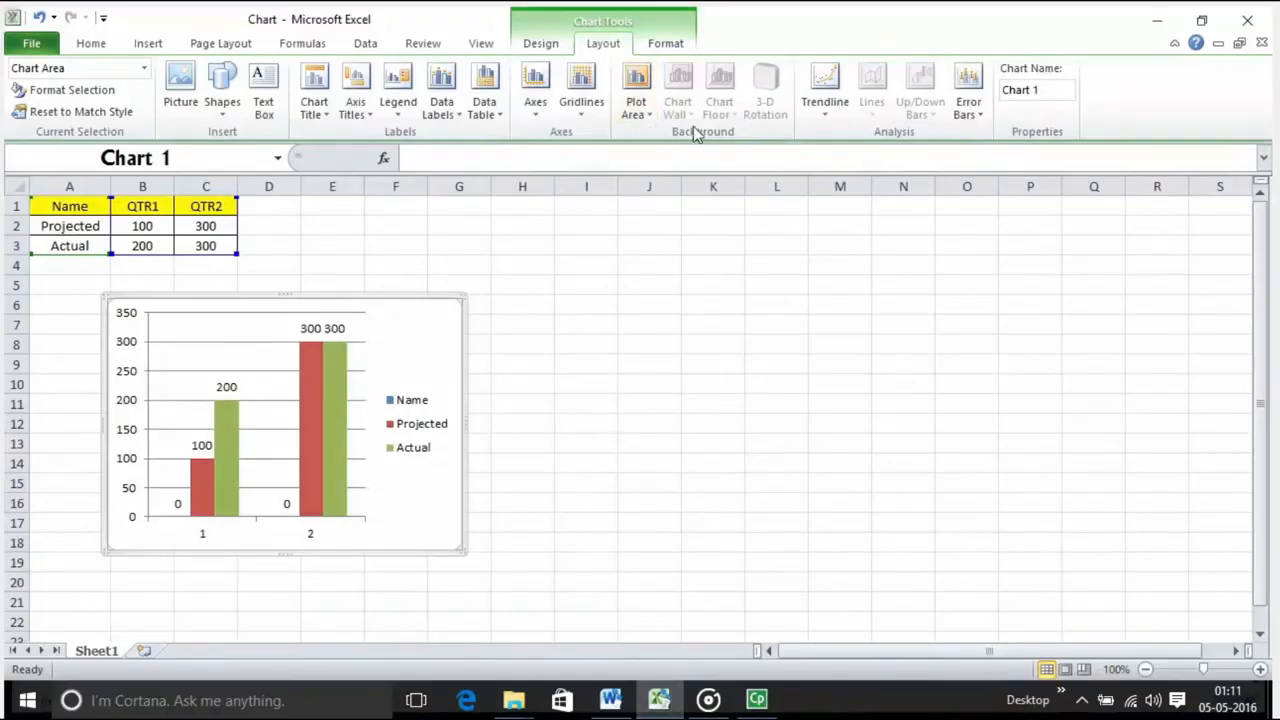
click(640, 115)
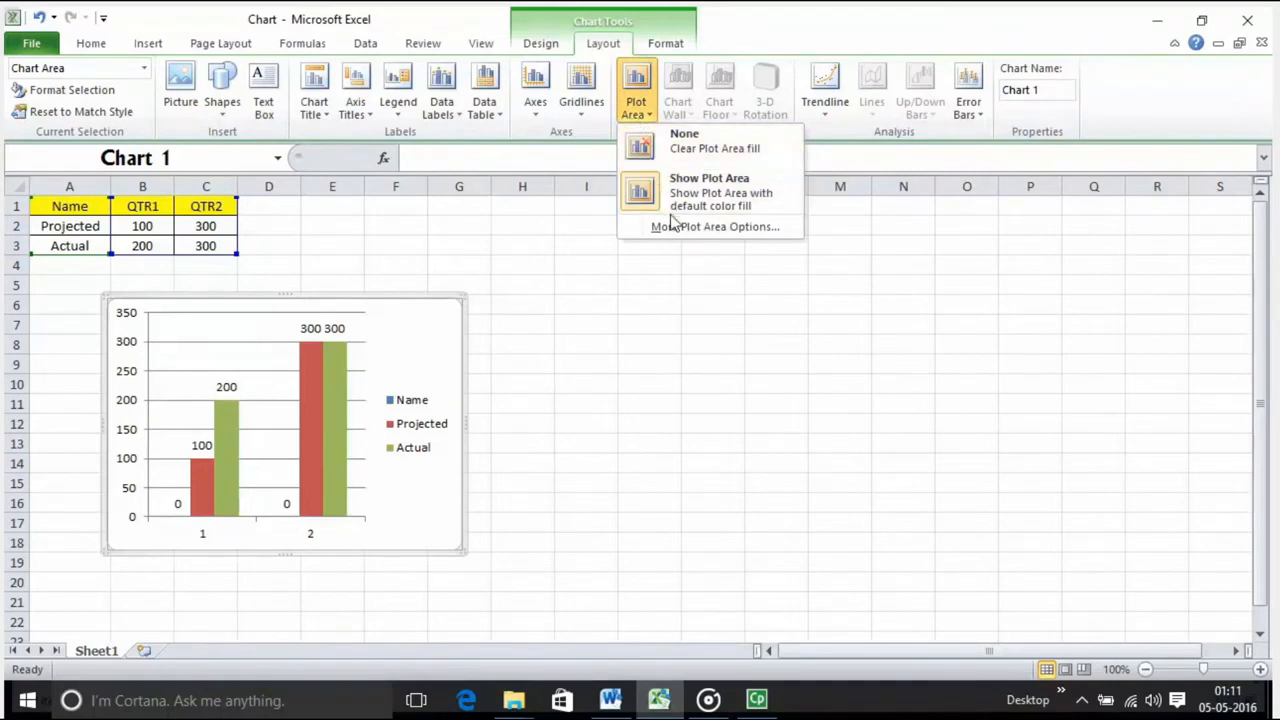
click(769, 290)
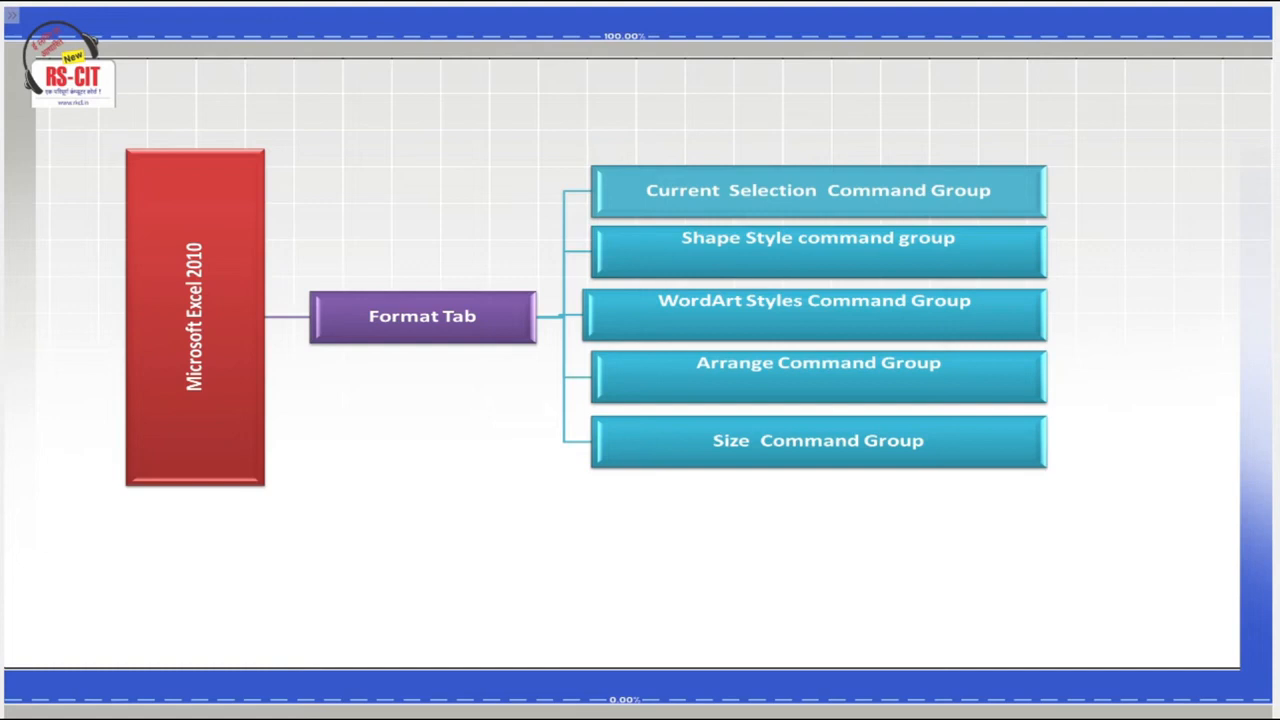
click(1162, 668)
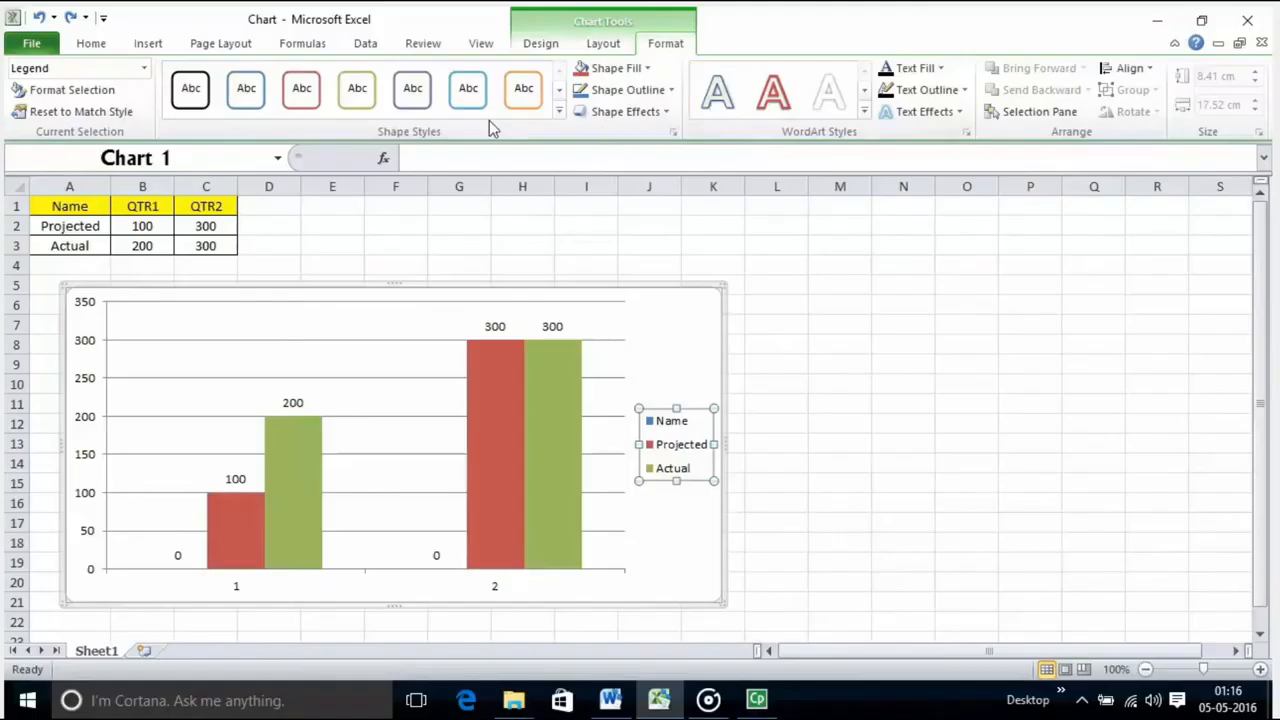
Step: Apply the purple shape style from the third row of the gallery to the chart's legend
click(557, 112)
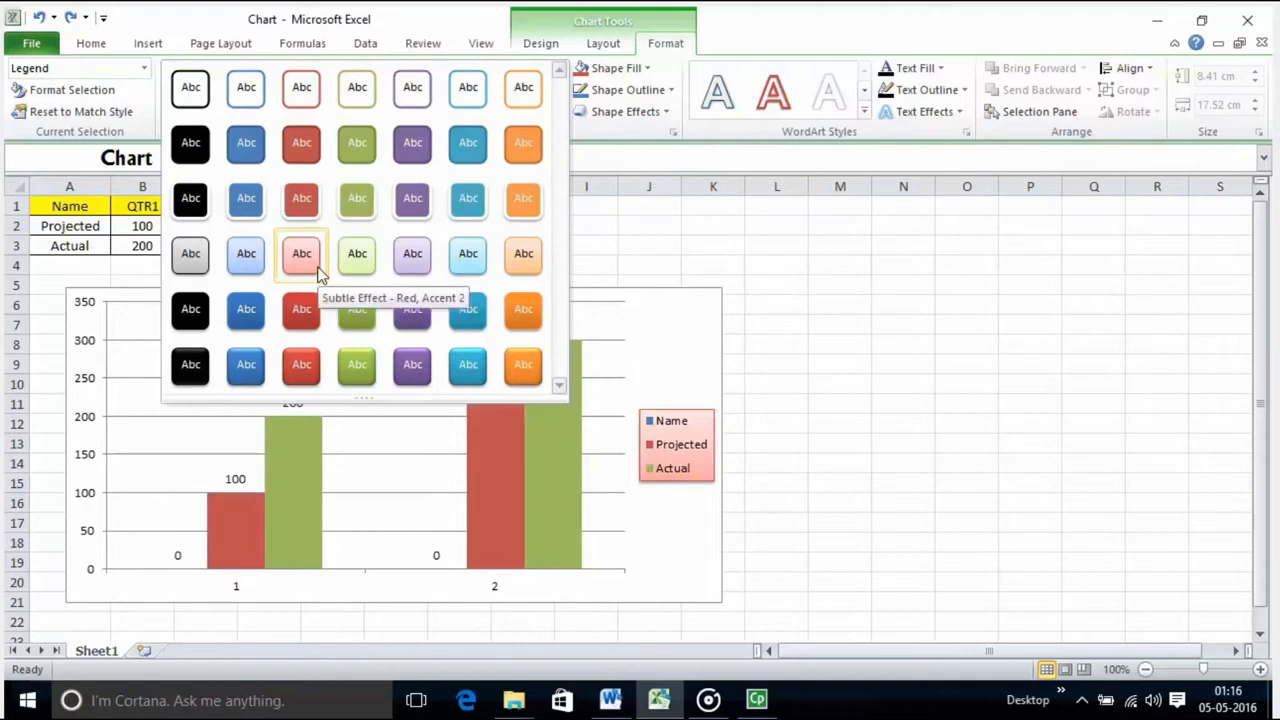
click(410, 200)
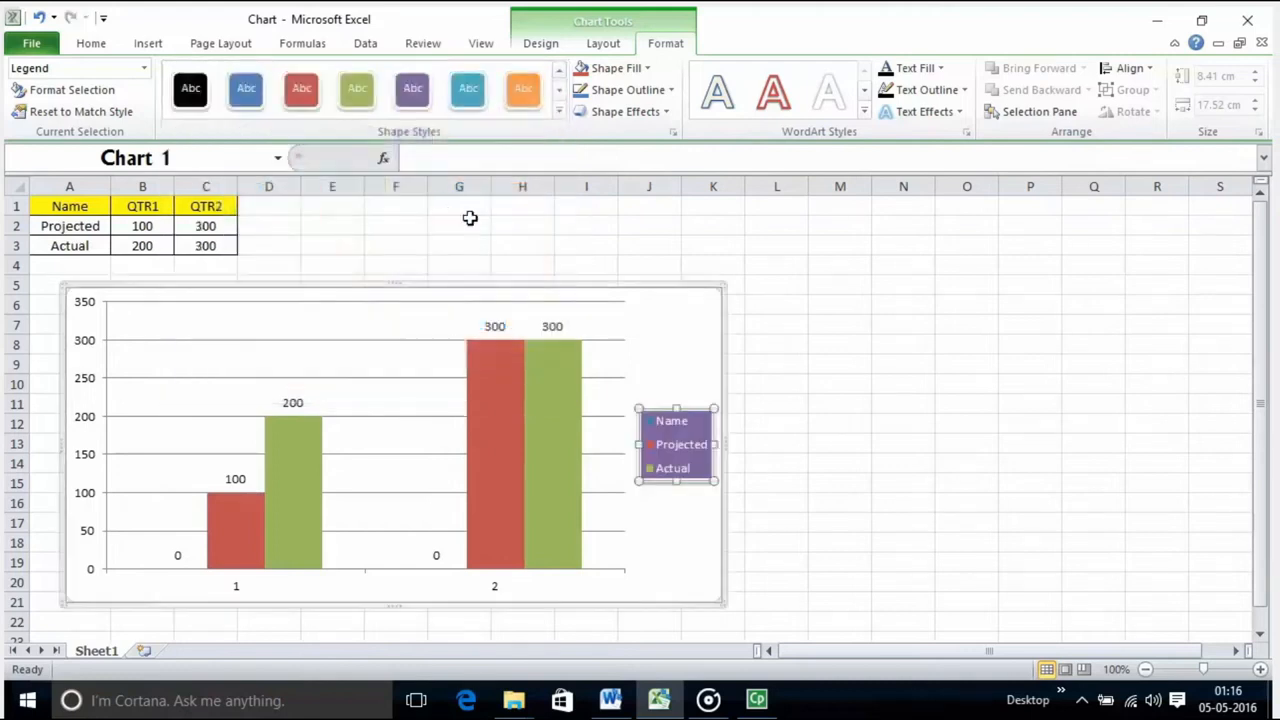
Step: Fill the legend with the light orange theme color and outline it with the red theme color
click(645, 70)
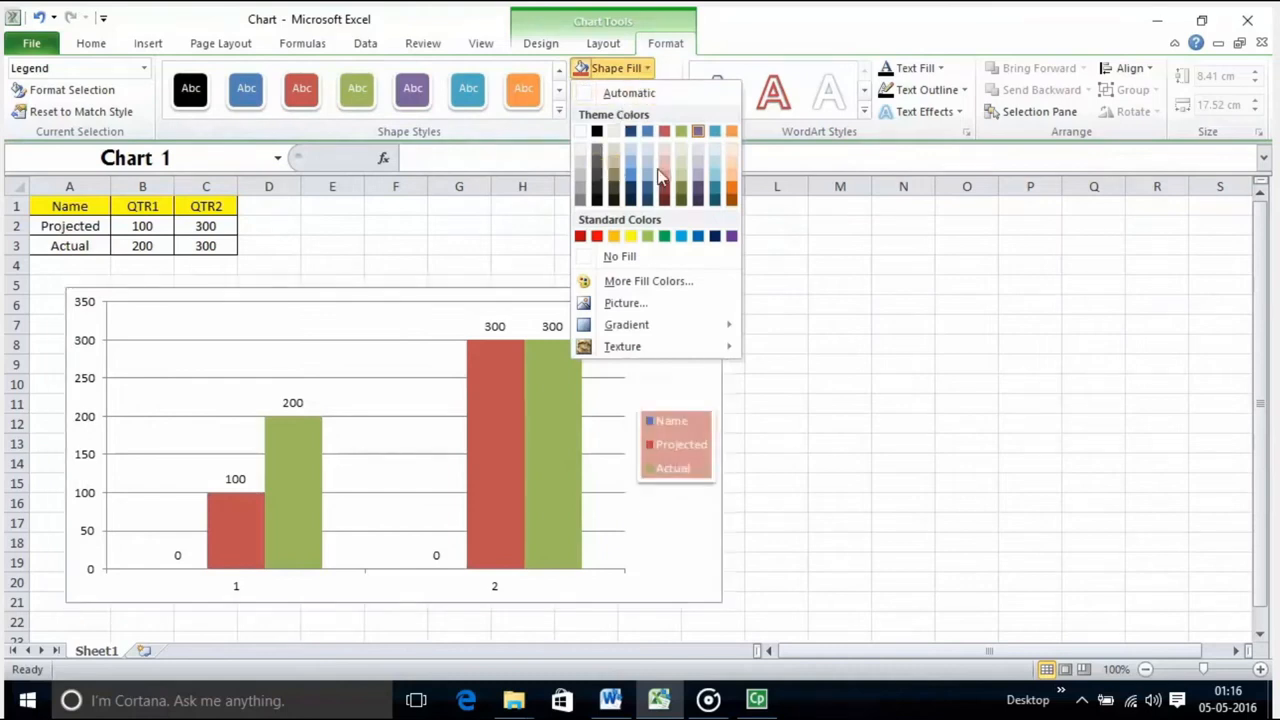
click(734, 186)
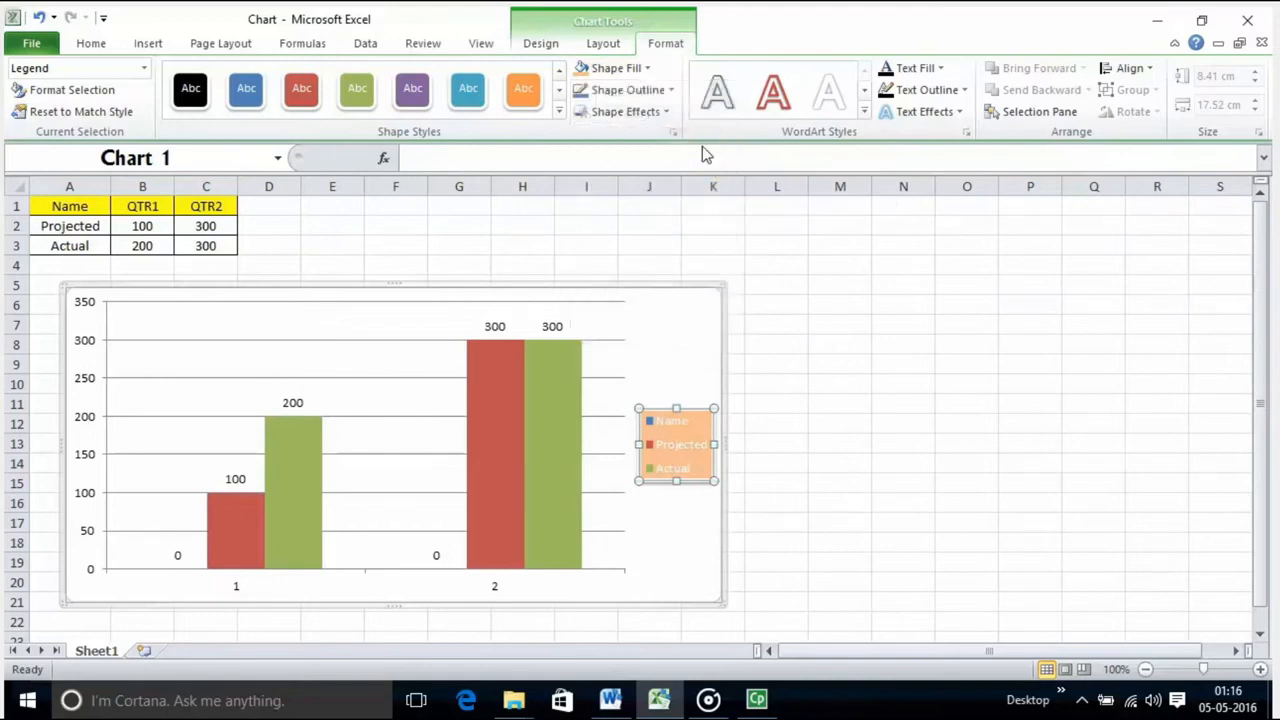
click(673, 89)
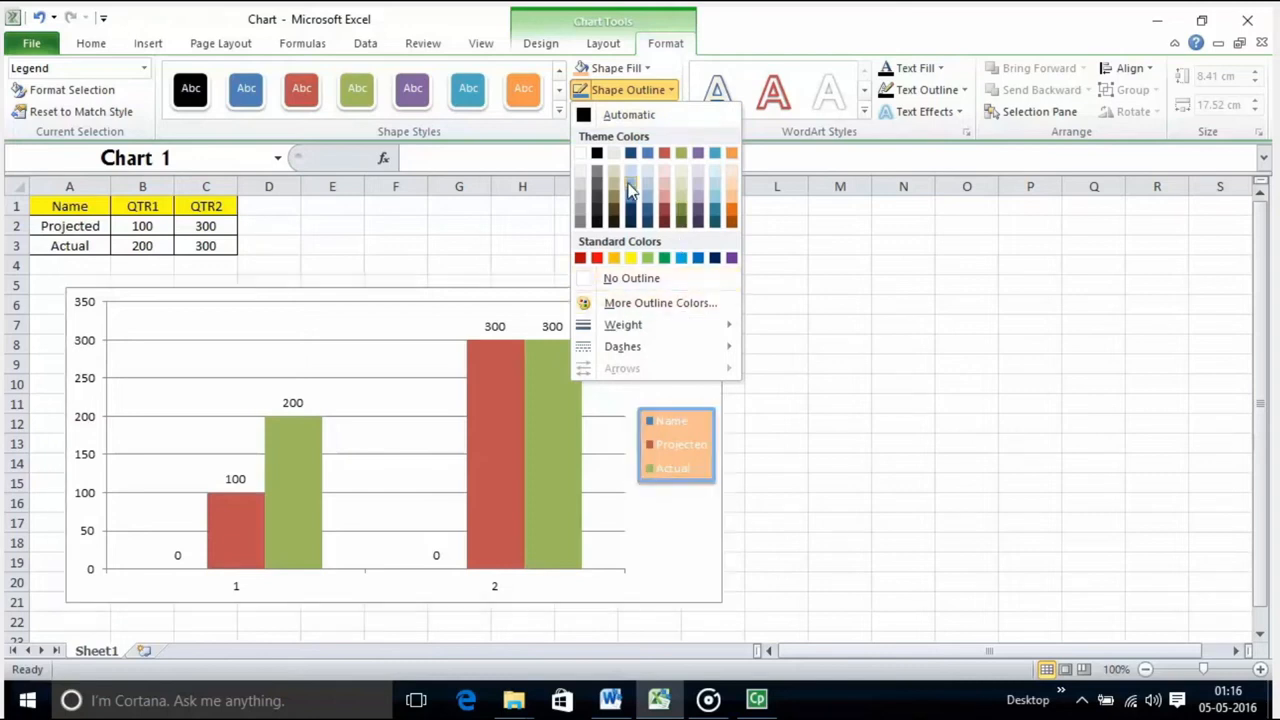
click(669, 150)
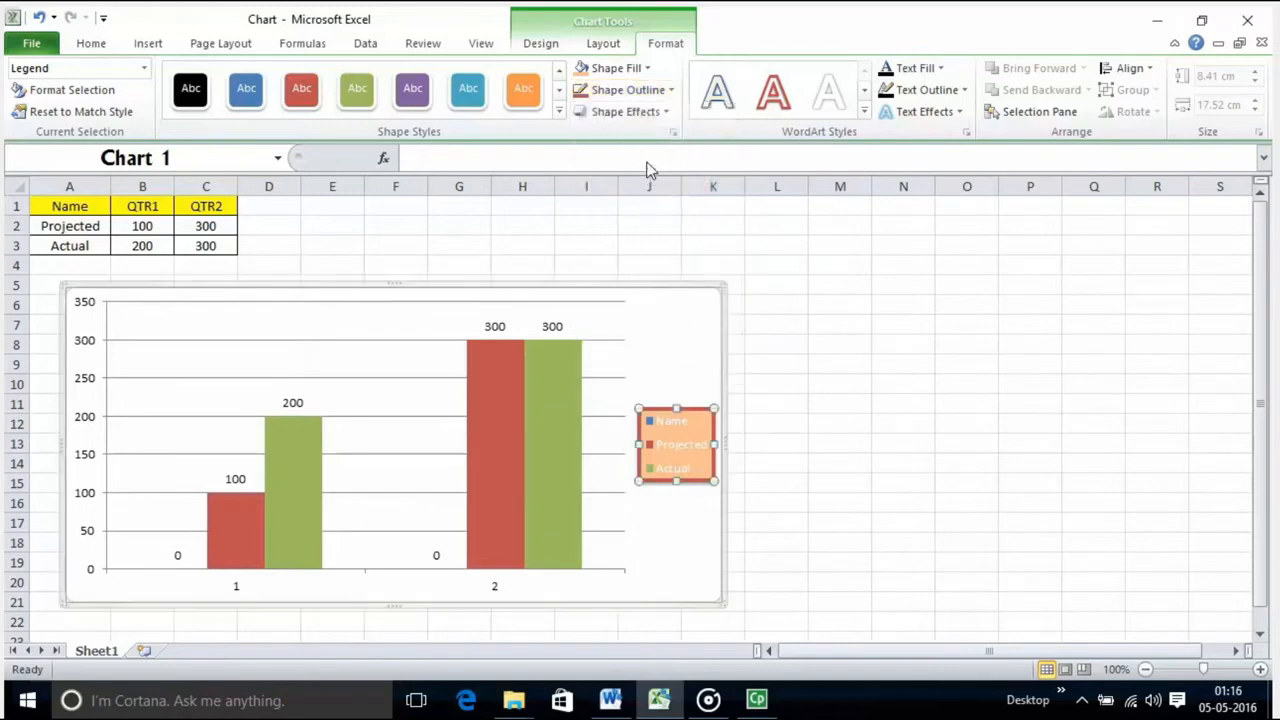
Step: Review the legend's shape effects, including the preset, glow, soft edges and 3-D rotation galleries
click(660, 114)
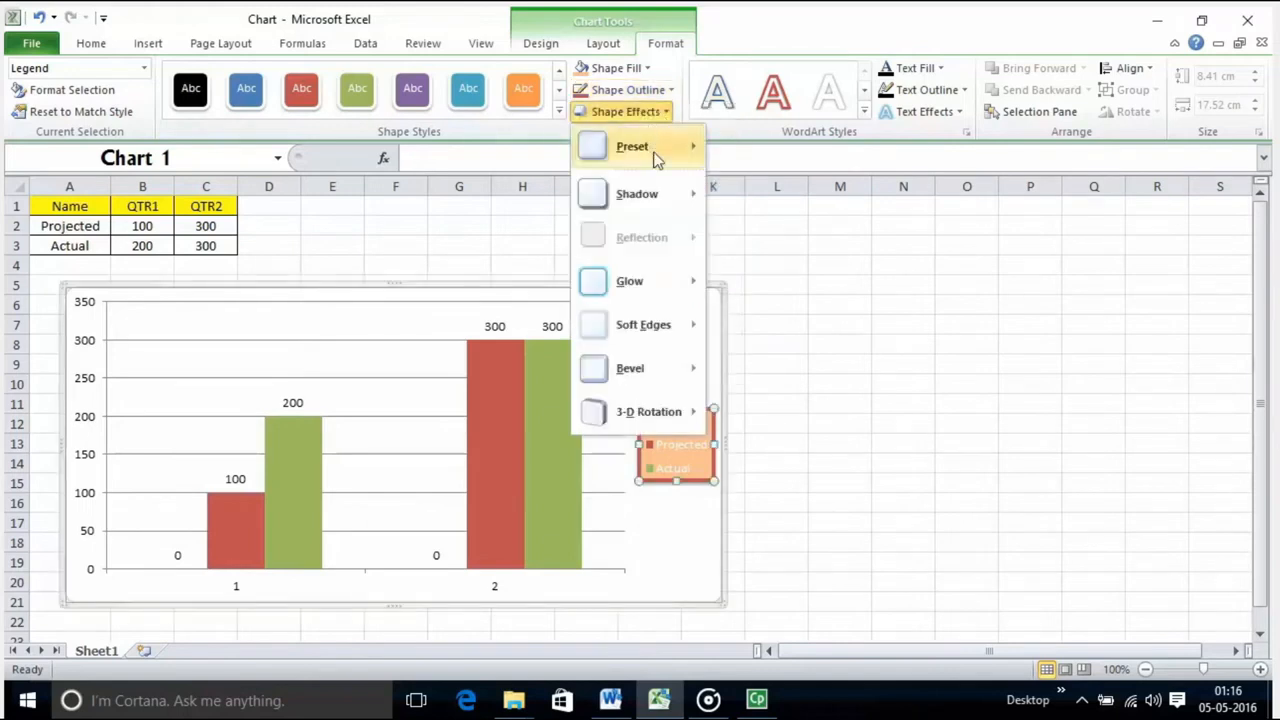
mouse_move(655, 150)
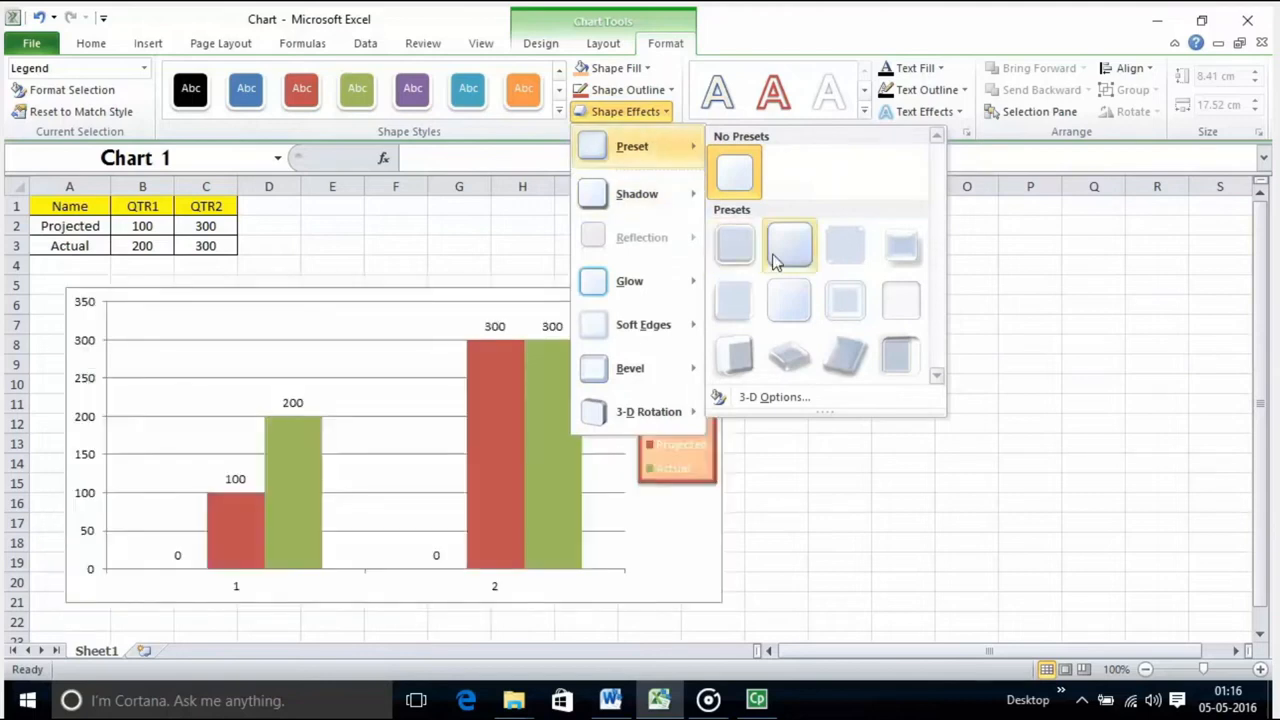
mouse_move(658, 287)
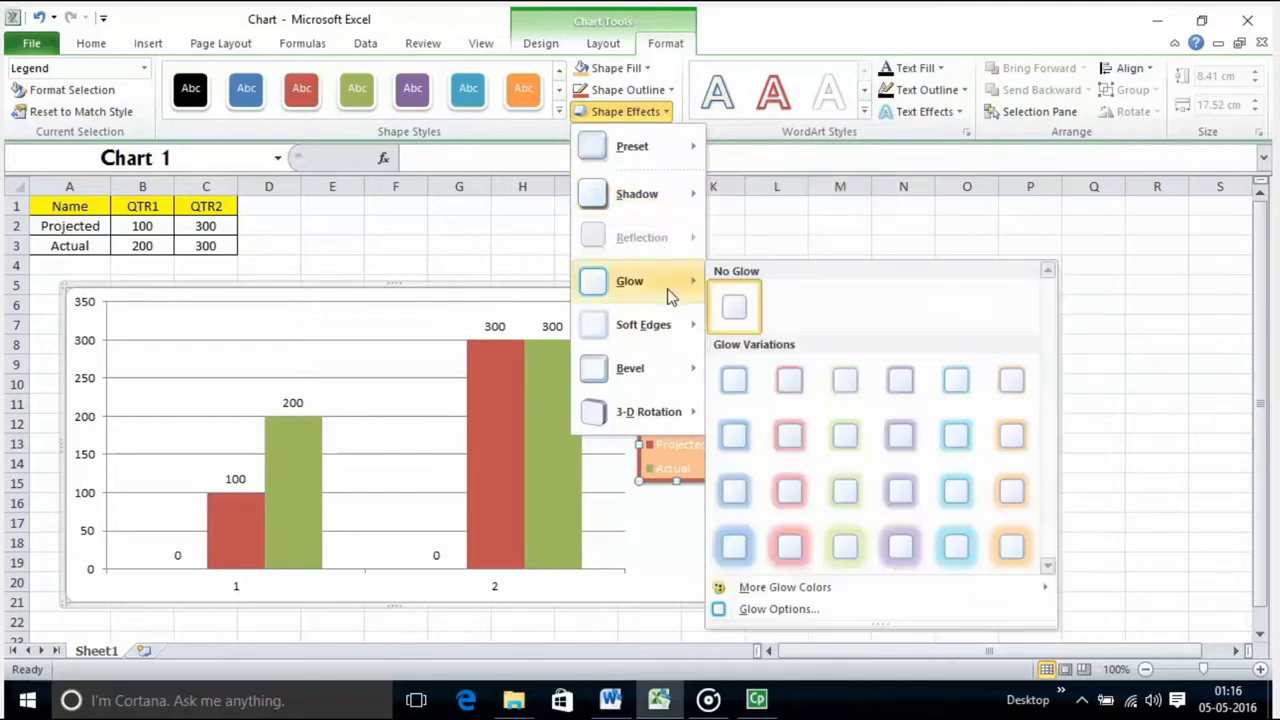
mouse_move(673, 329)
mouse_move(669, 414)
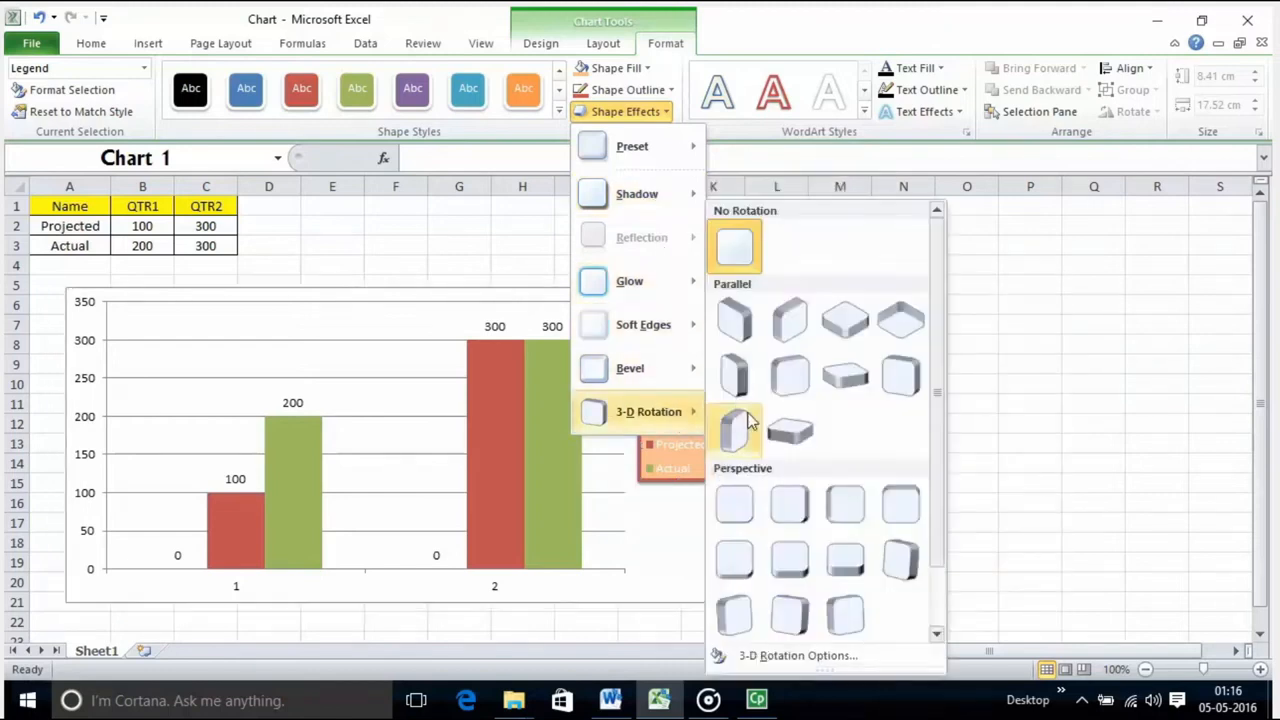
click(787, 380)
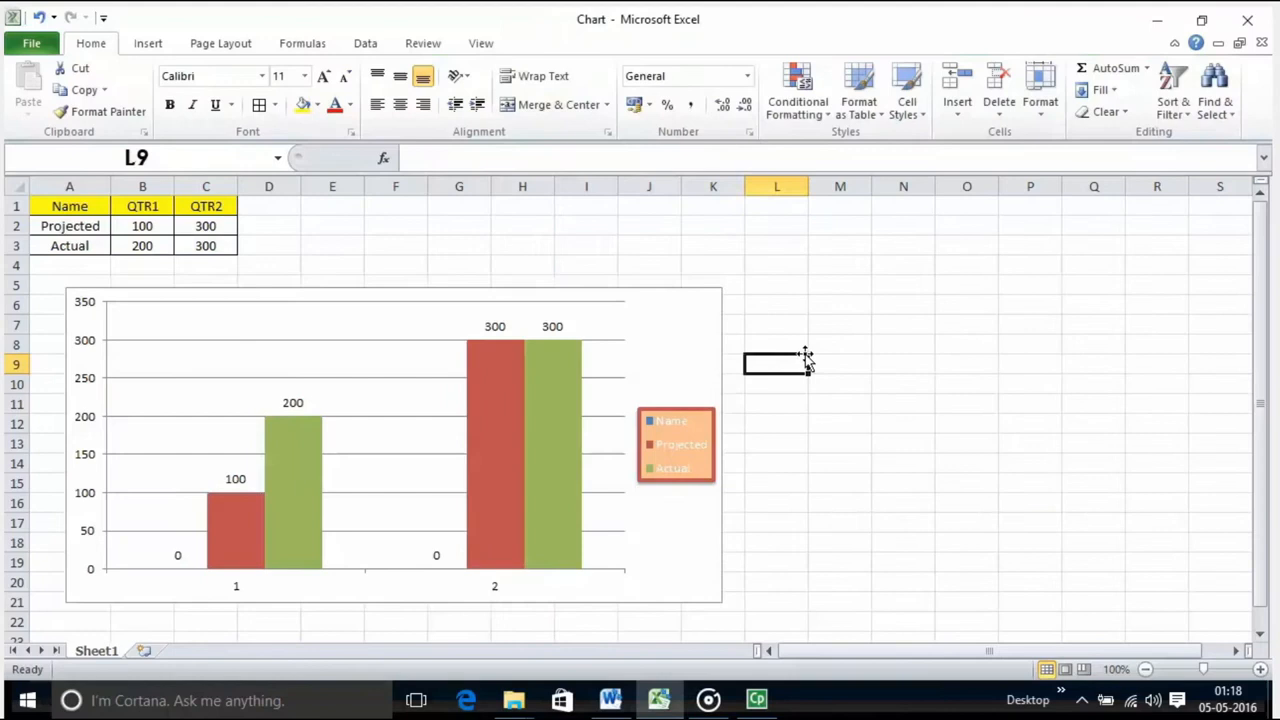
Step: Apply the red-outlined WordArt style from the first row of the gallery to all of the chart's text
click(640, 330)
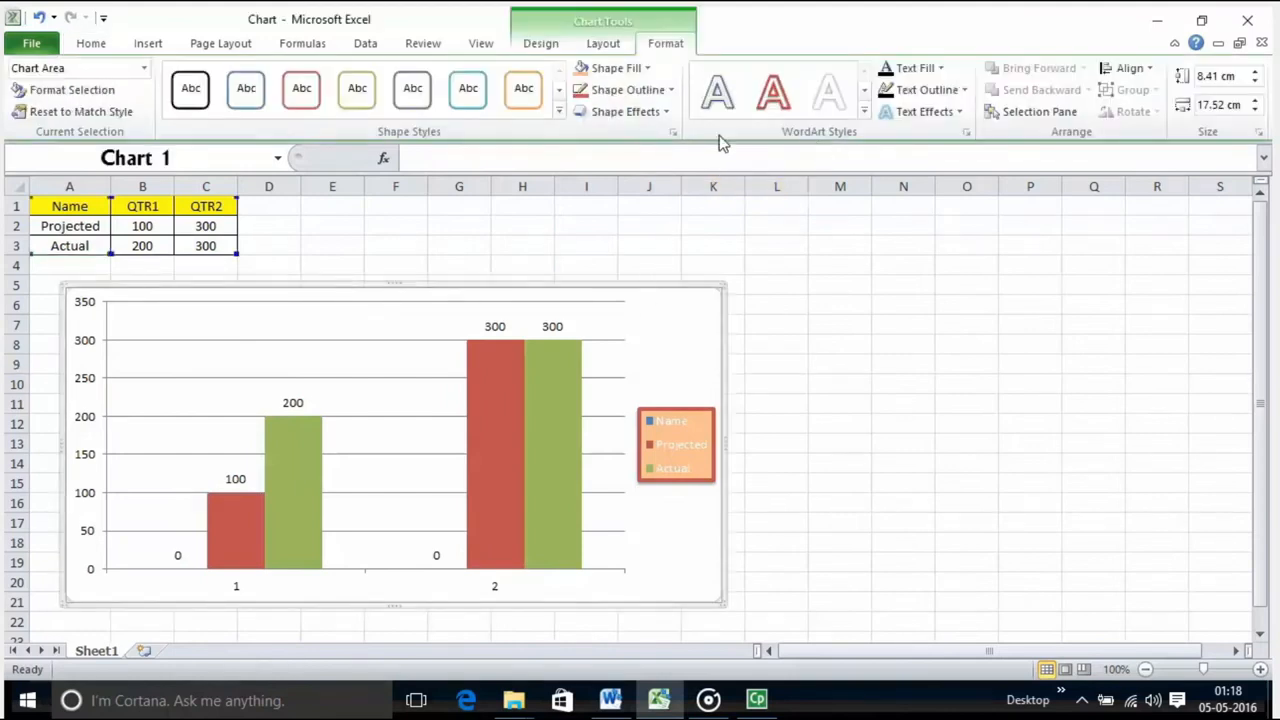
click(866, 113)
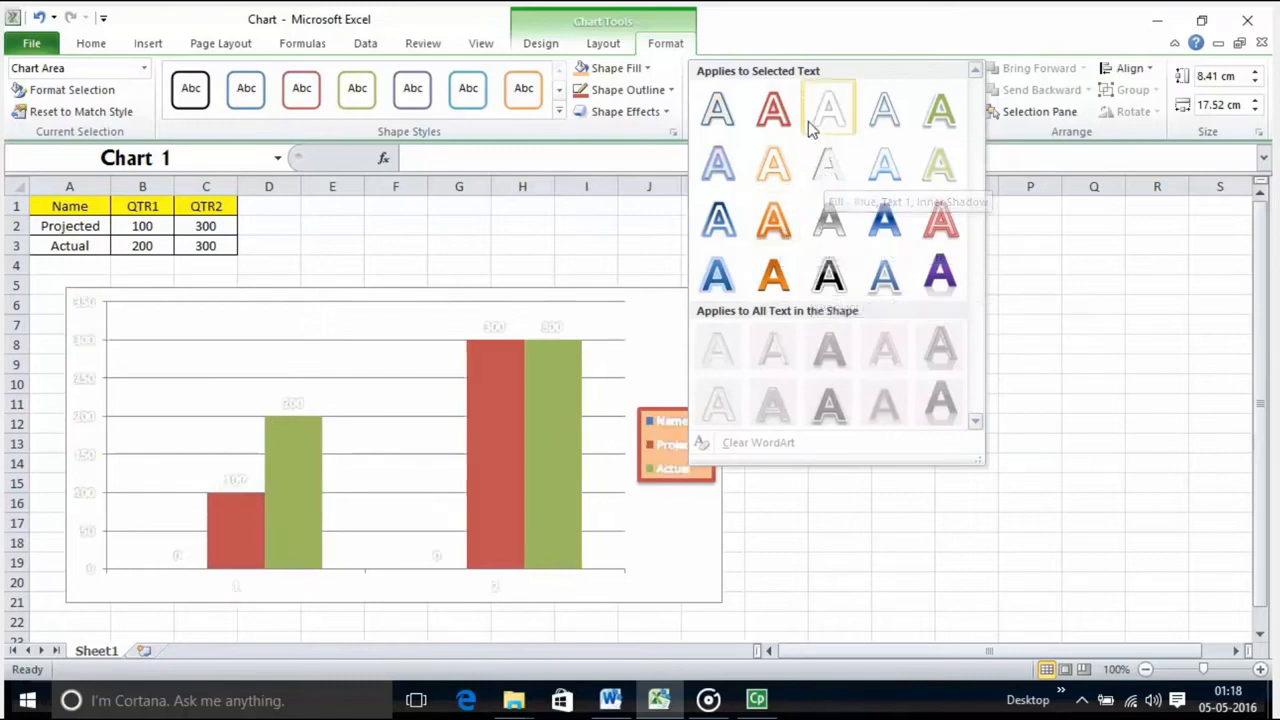
click(775, 115)
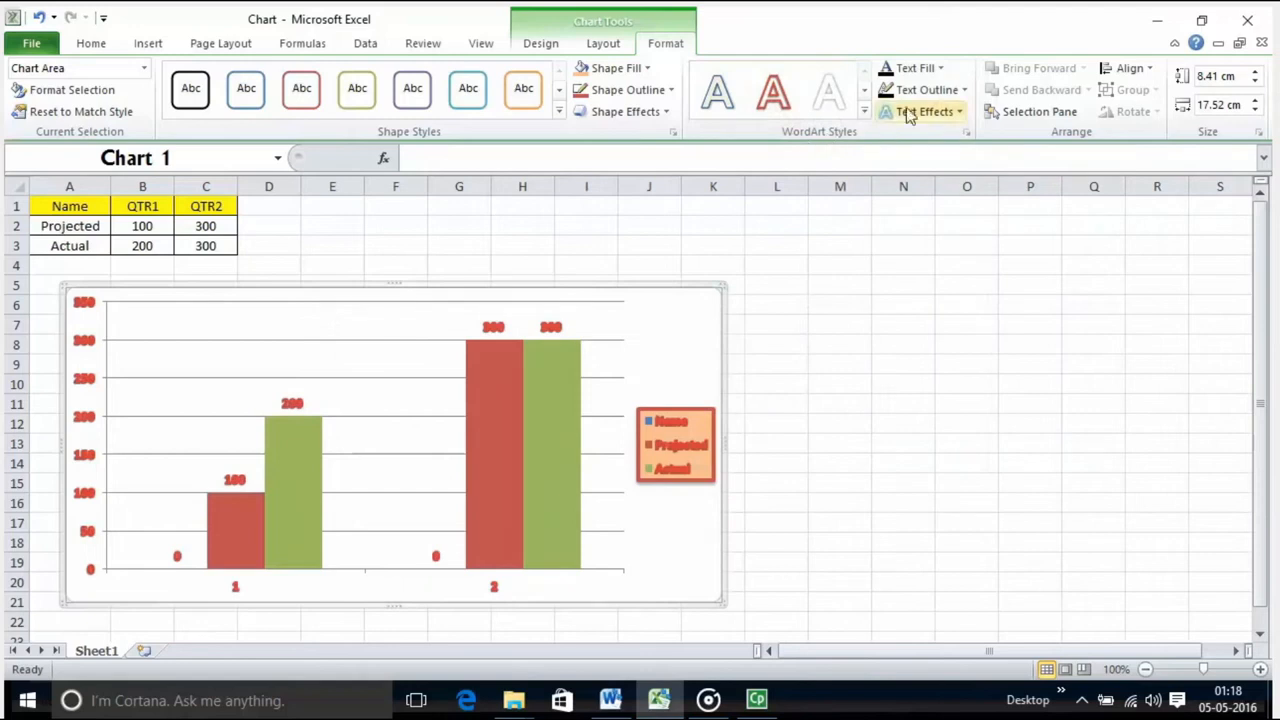
Step: Browse the fill colors for the chart's text, leaving the fill as it is, and set the text outline to the black theme color
click(938, 70)
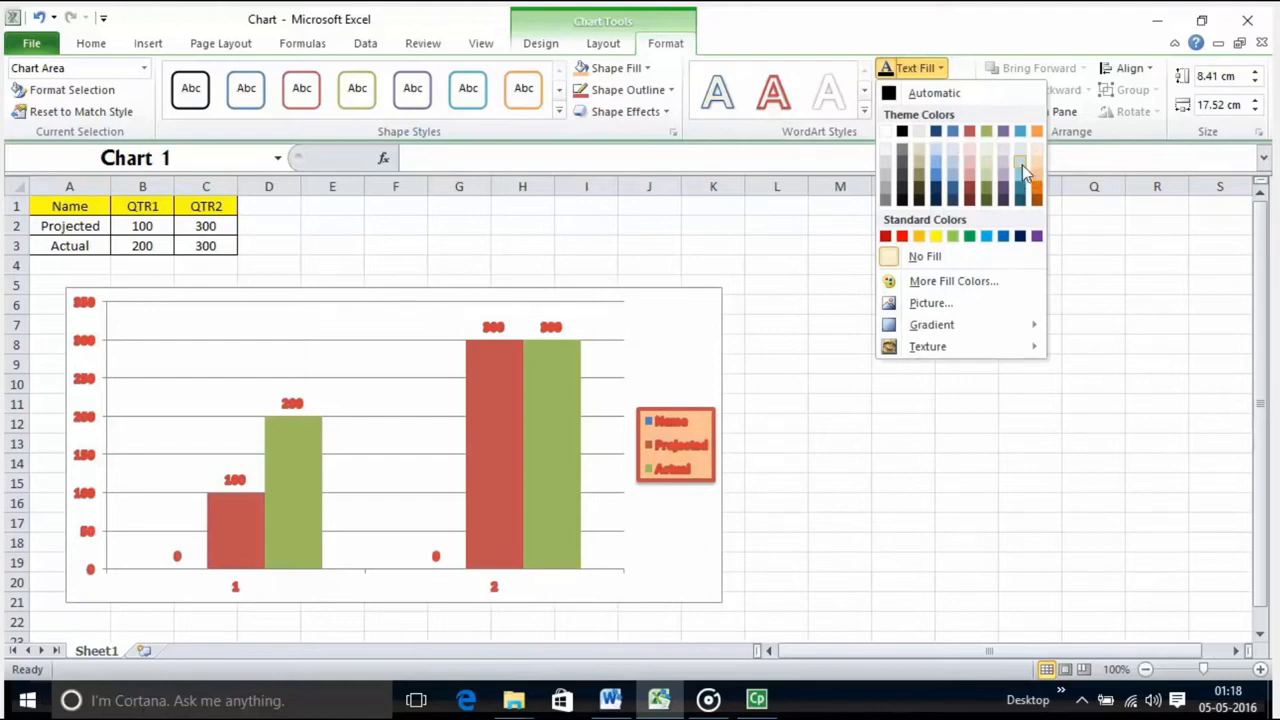
key(Escape)
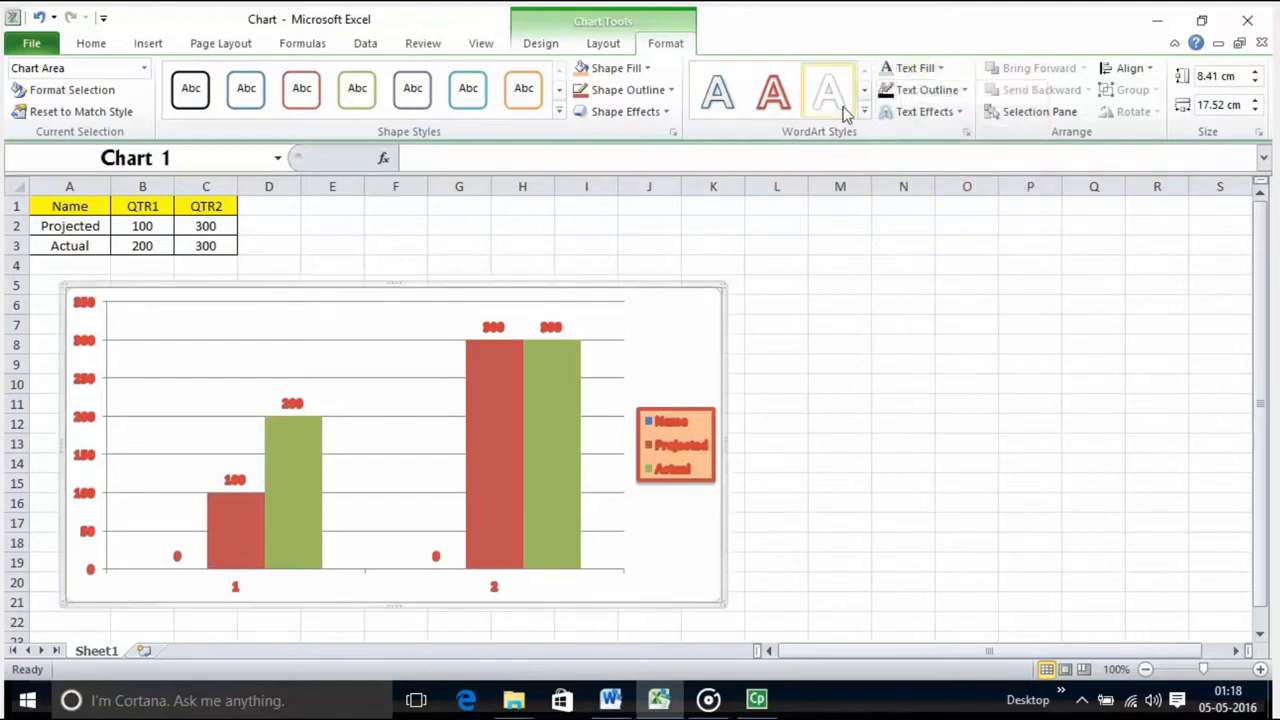
click(962, 90)
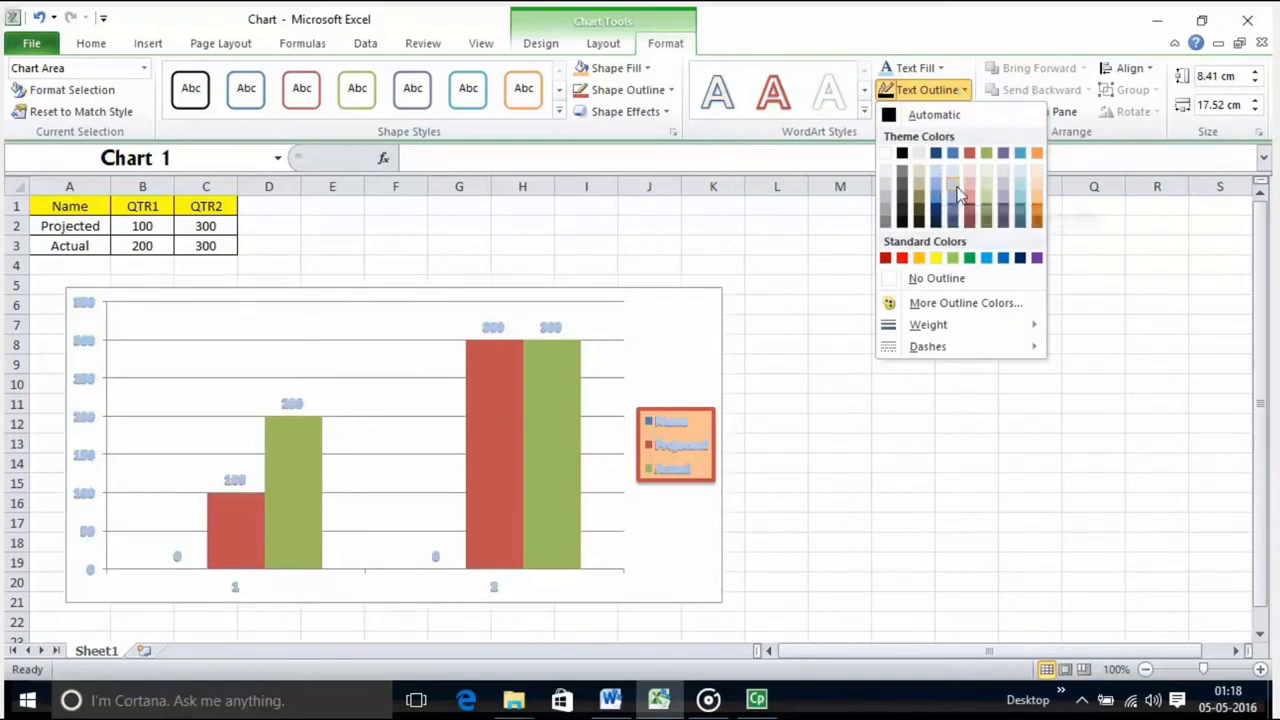
click(909, 154)
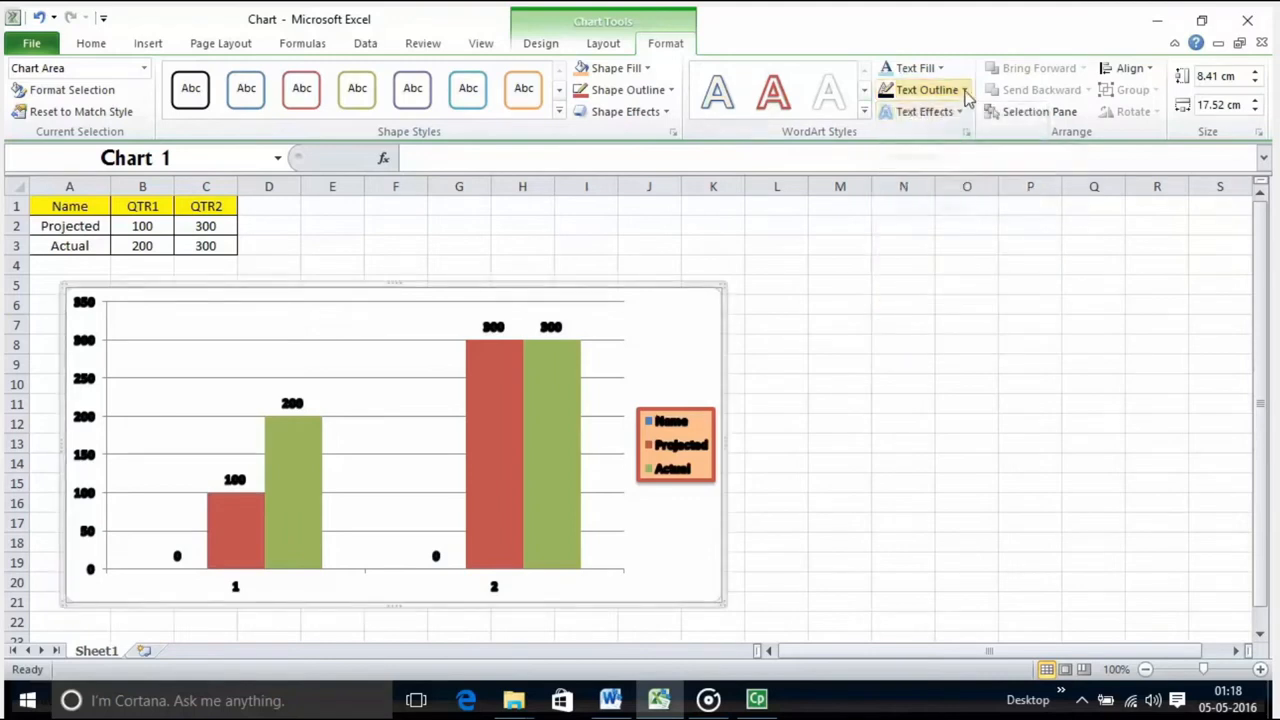
Step: Review the chart text's outline options and its shadow and reflection effects without applying any
click(966, 92)
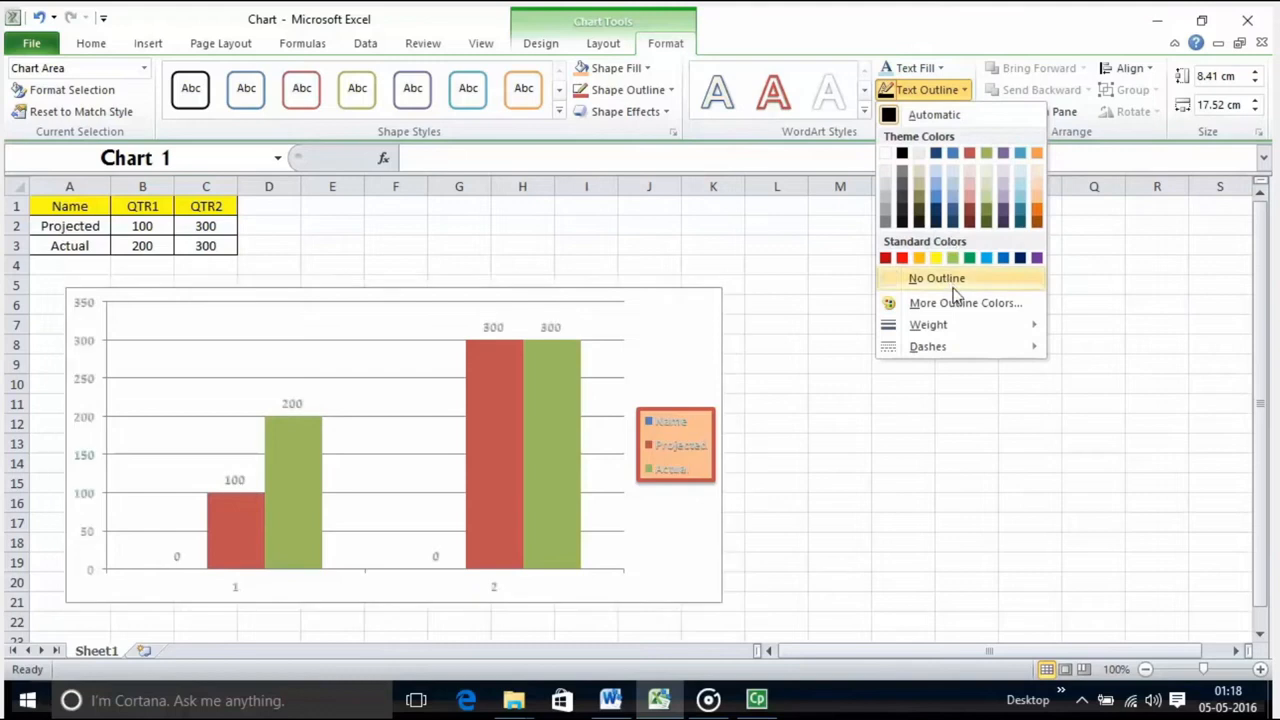
click(925, 112)
click(925, 112)
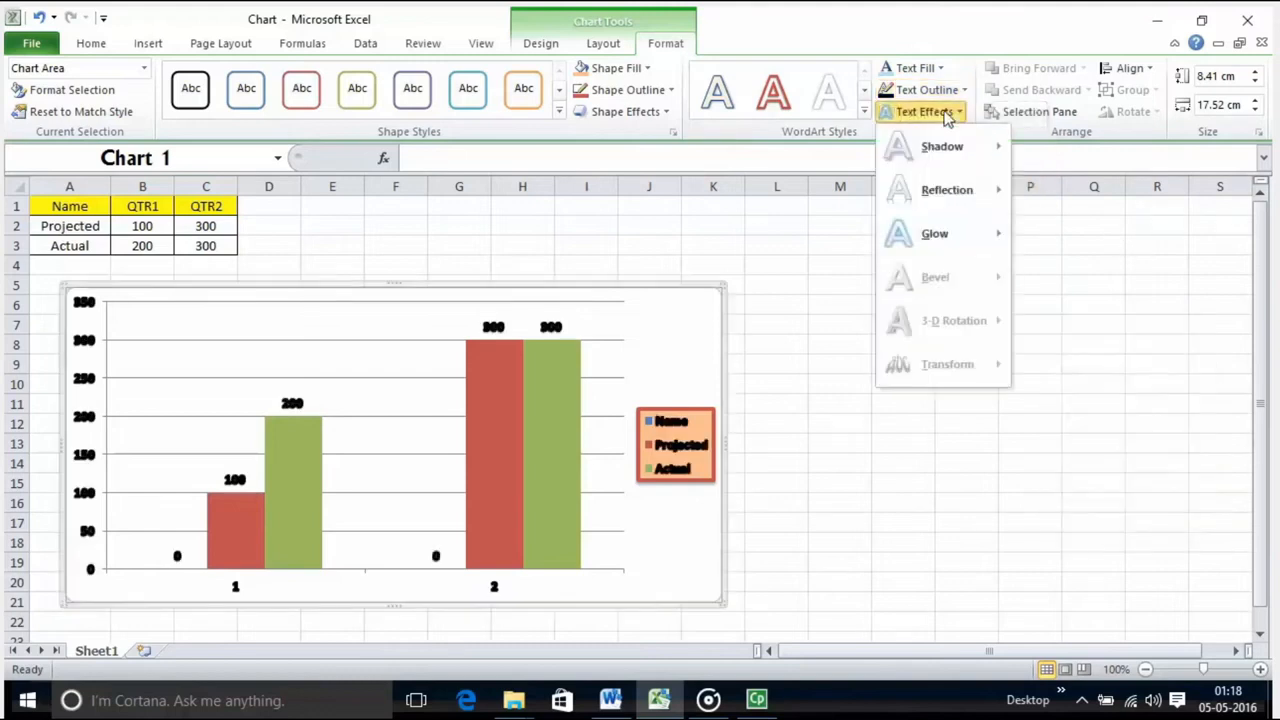
mouse_move(947, 192)
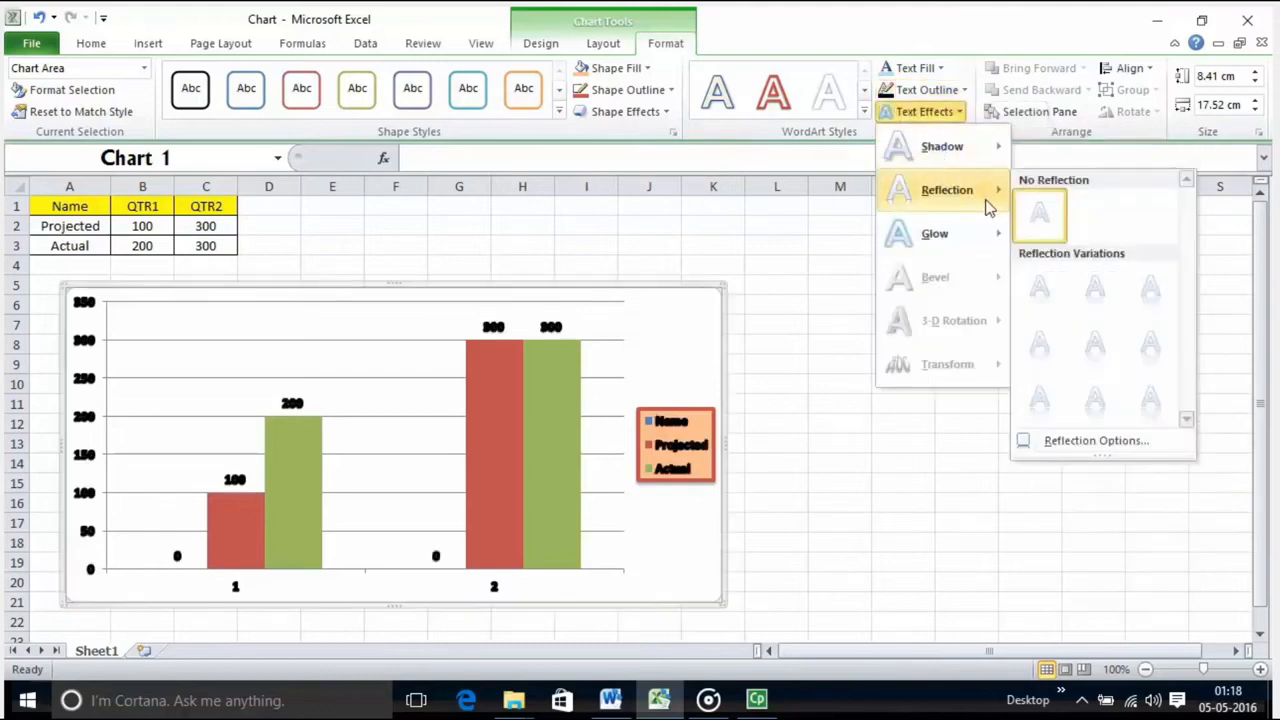
mouse_move(953, 150)
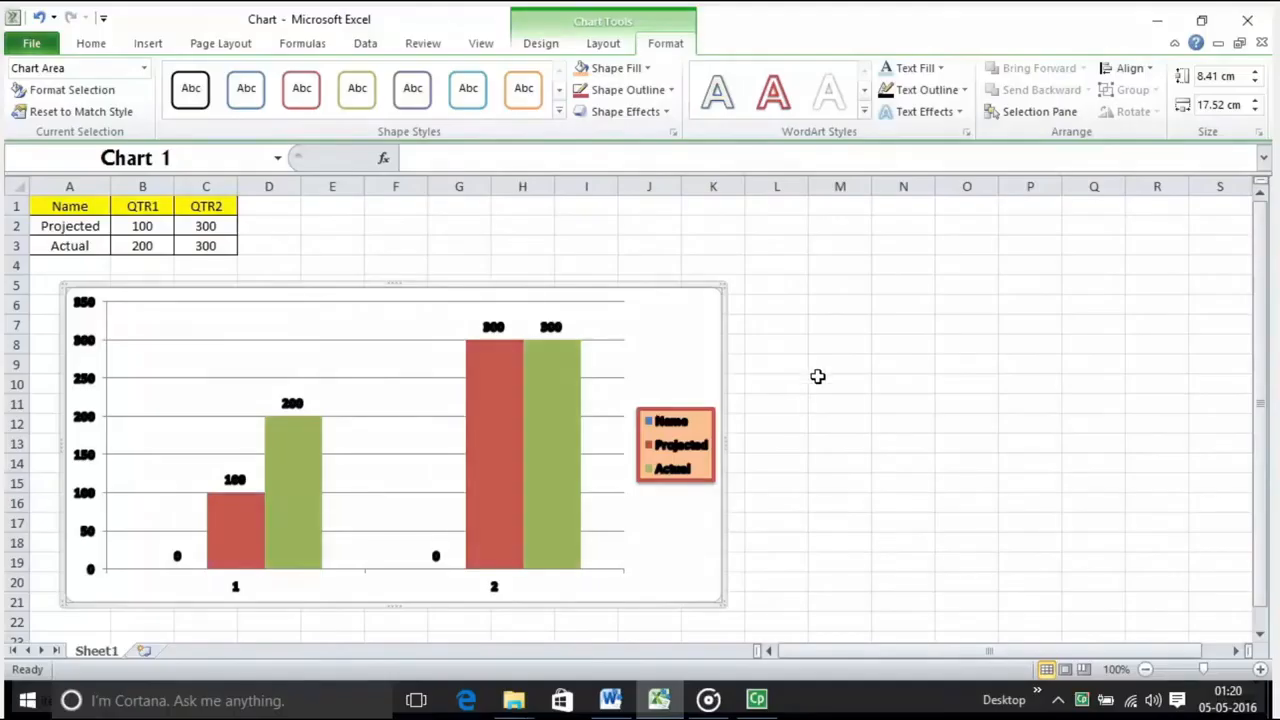
Step: Show the Selection and Visibility pane listing the sheet's shapes, and look over the chart's alignment options
click(826, 362)
click(668, 357)
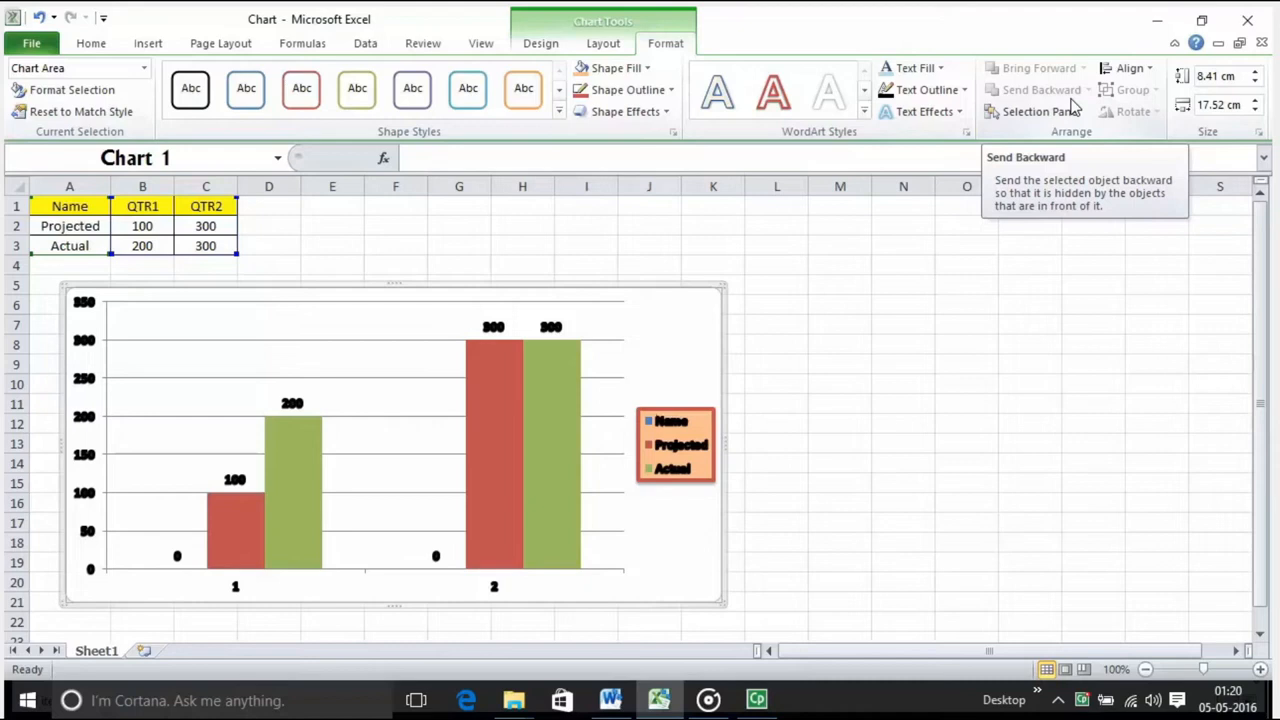
click(1070, 110)
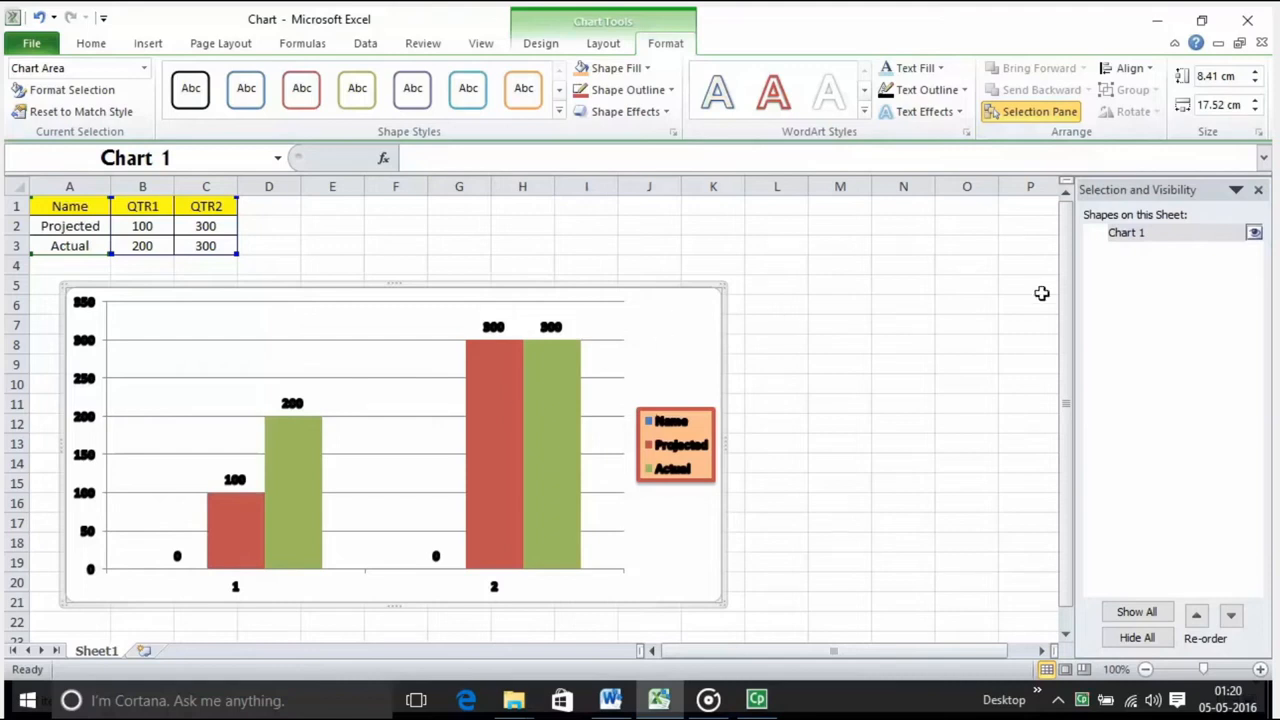
click(1163, 234)
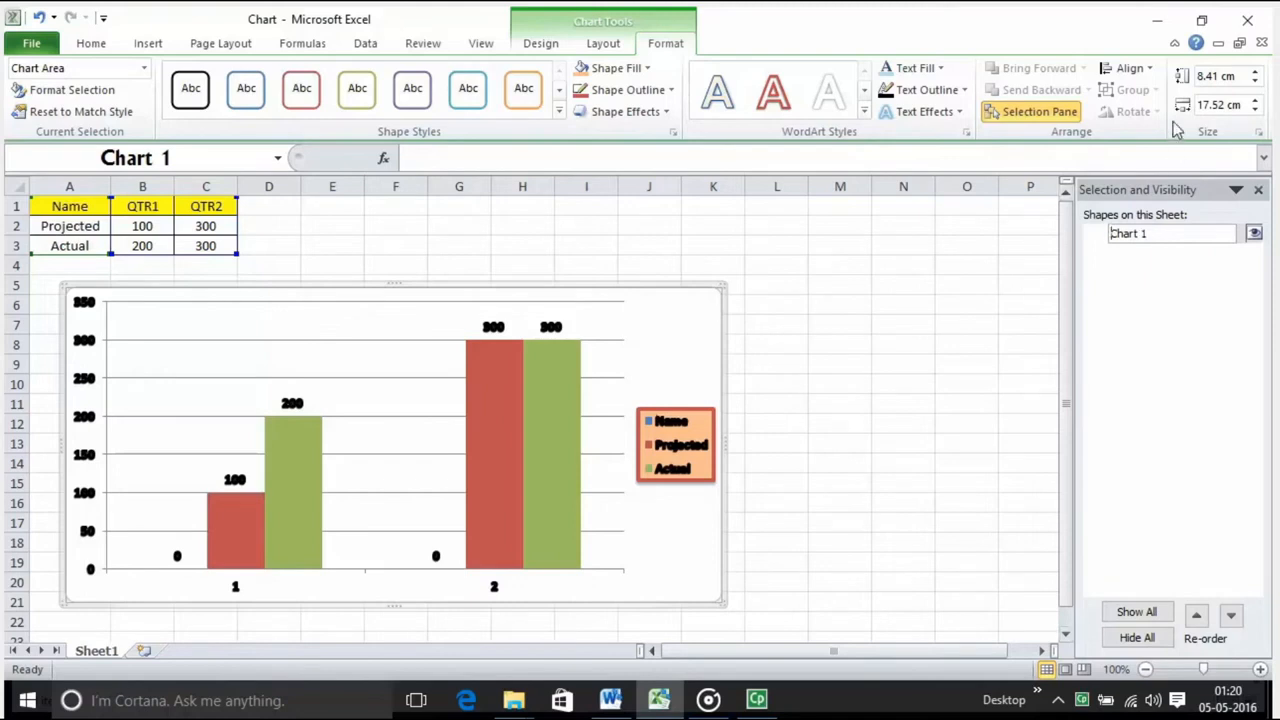
click(1146, 72)
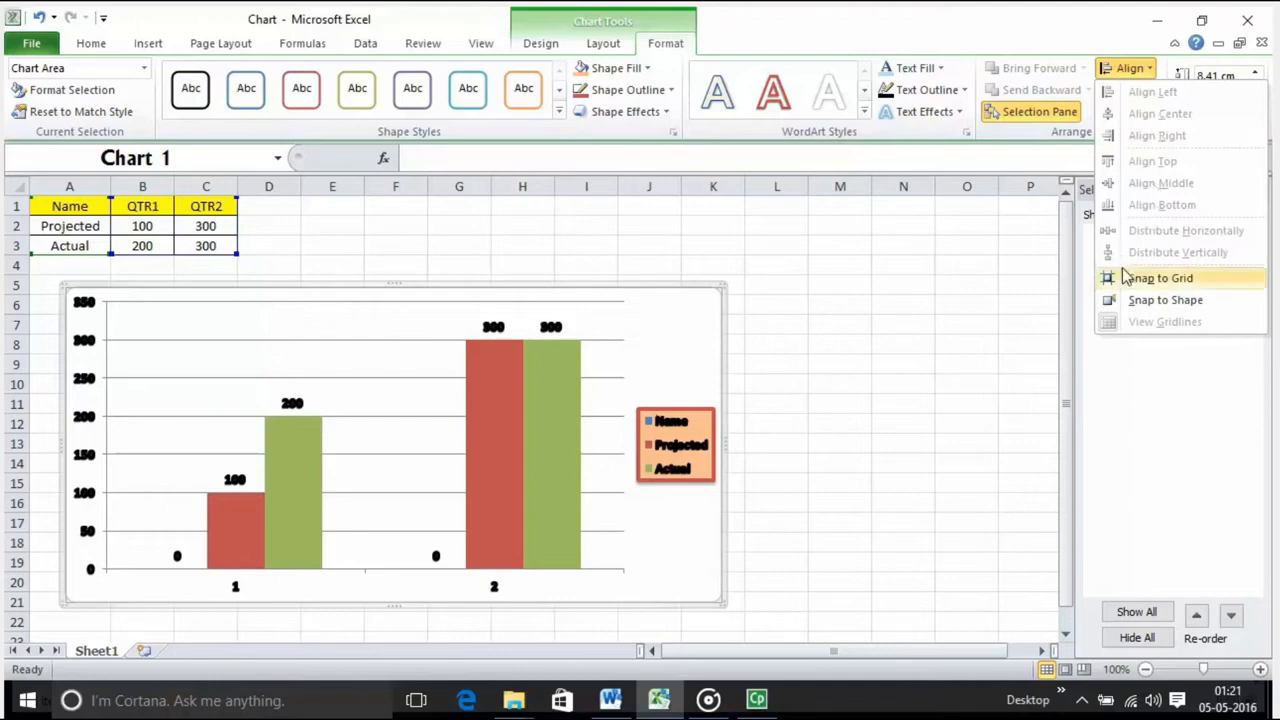
click(947, 272)
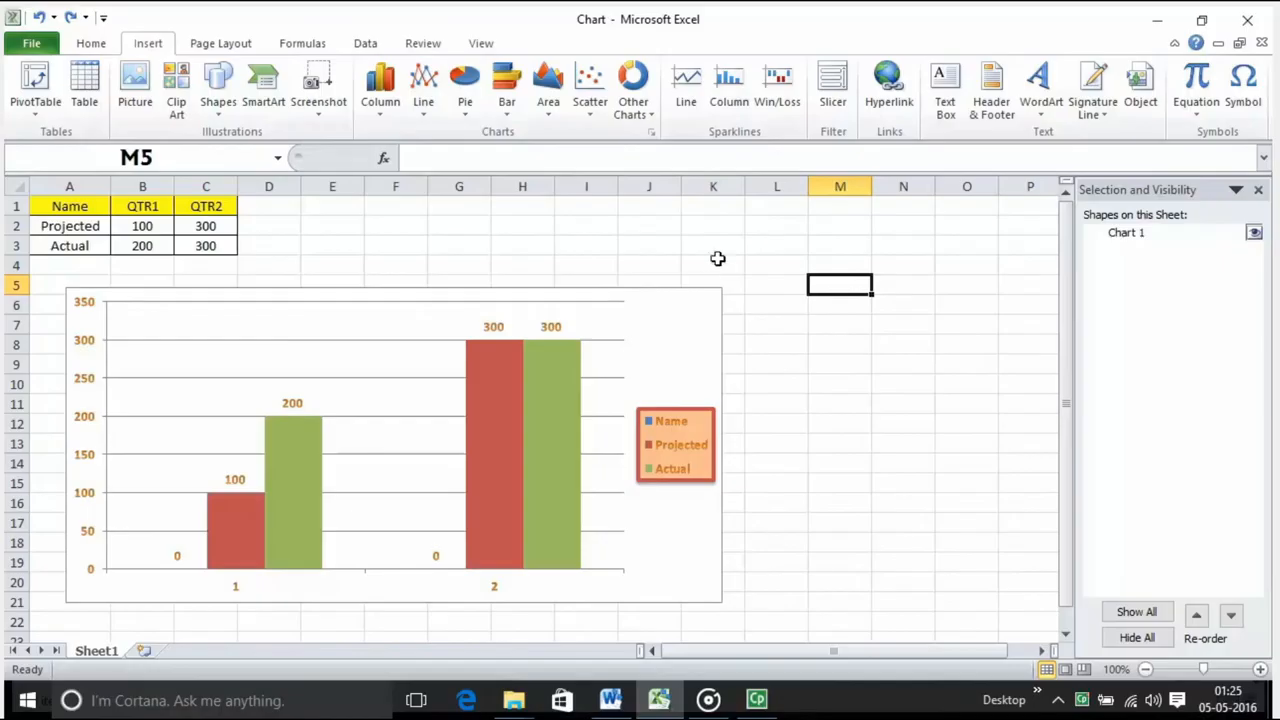
Step: Insert a line sparkline in cell J3 using the data range B2:B3
click(714, 262)
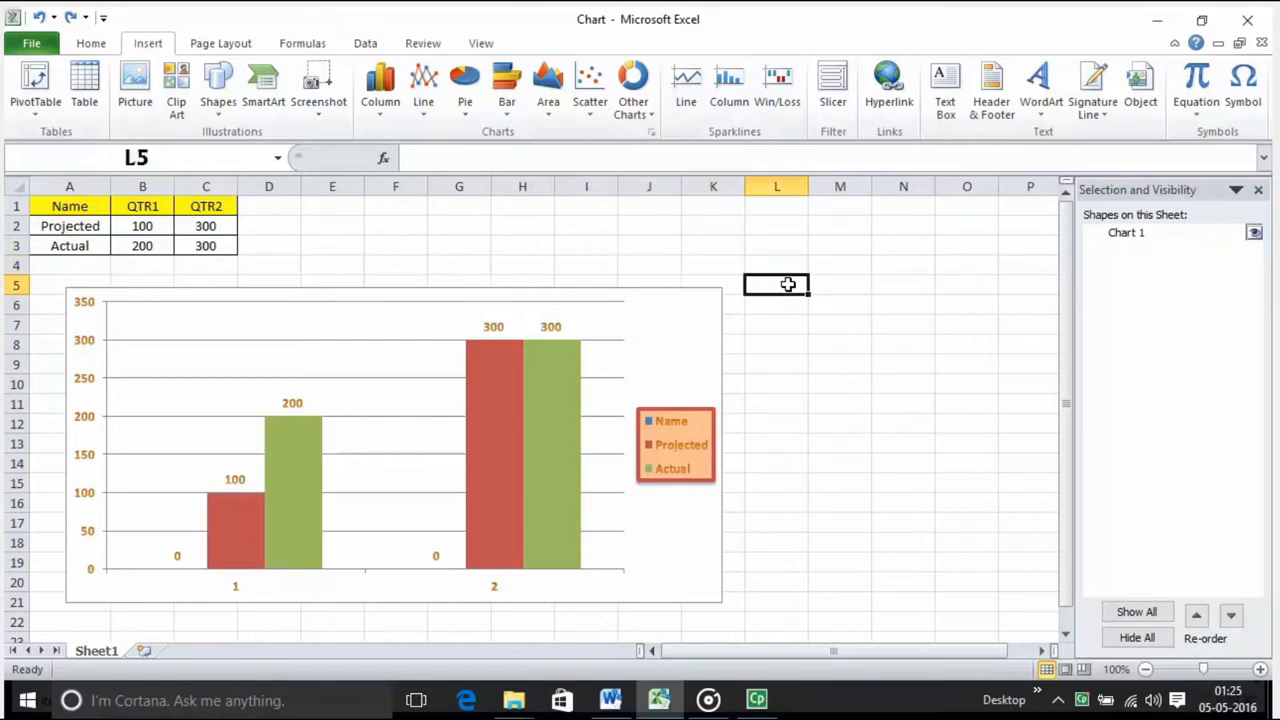
click(223, 513)
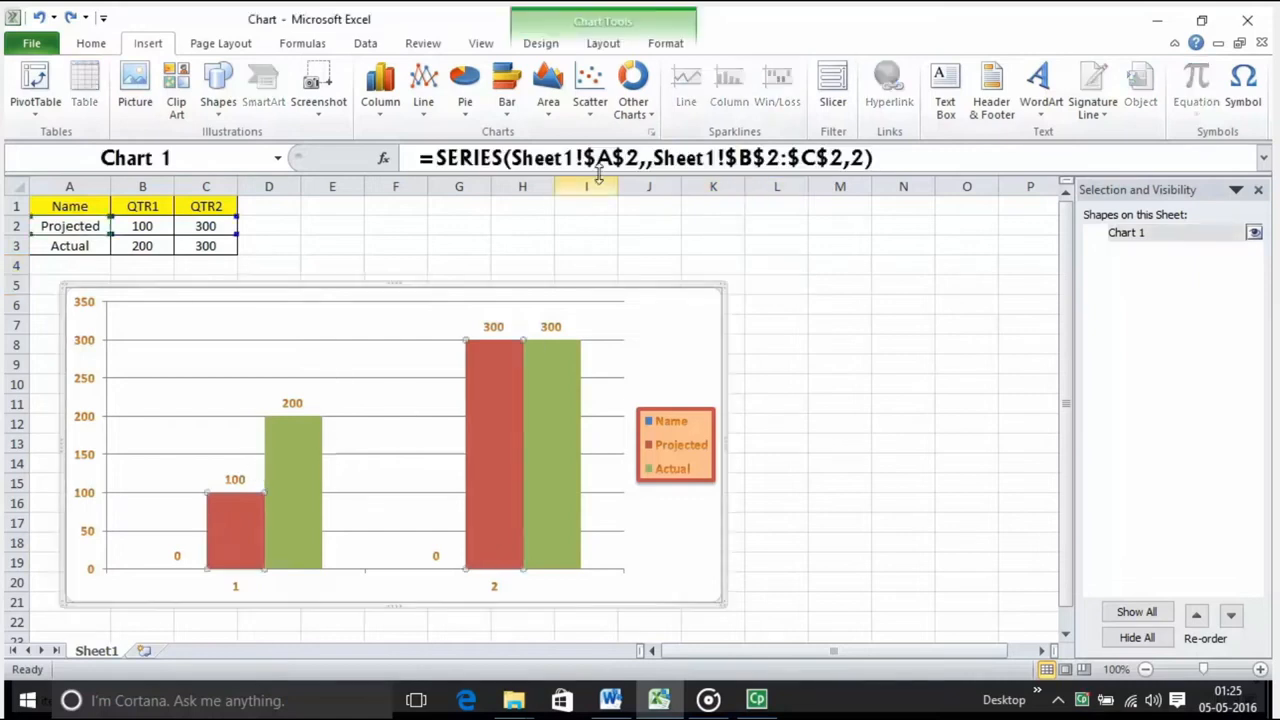
click(666, 242)
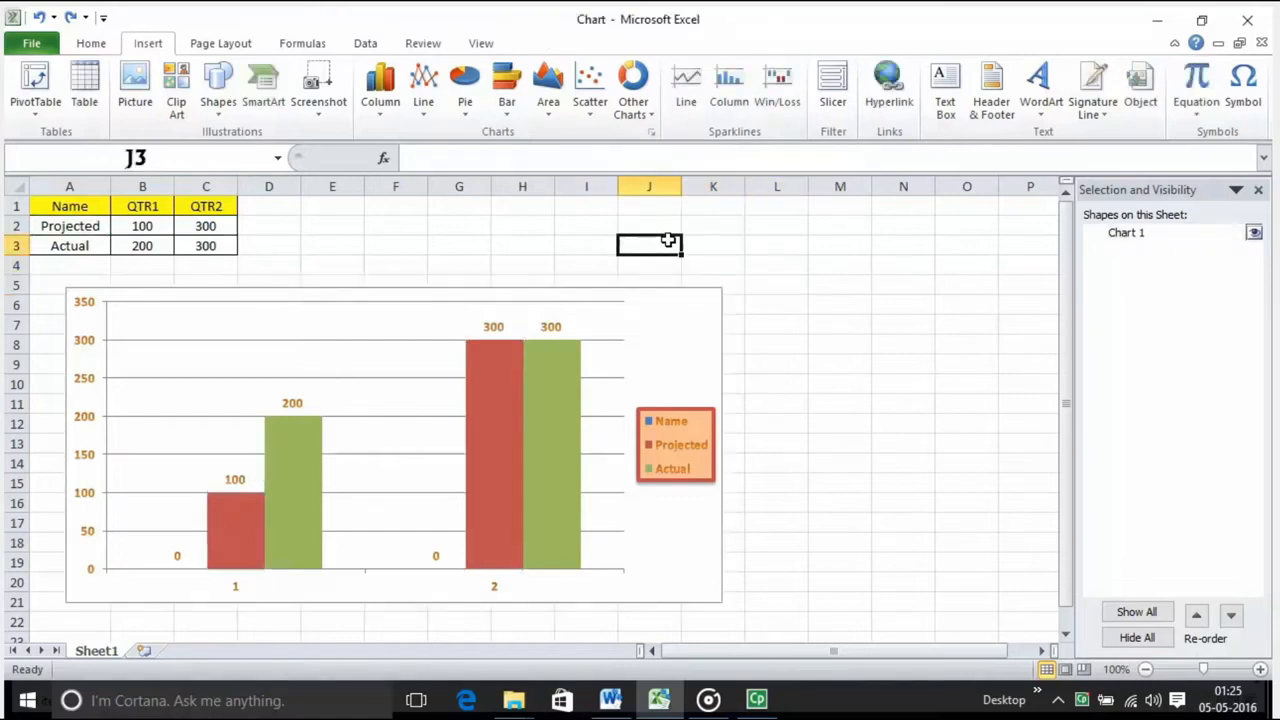
click(686, 100)
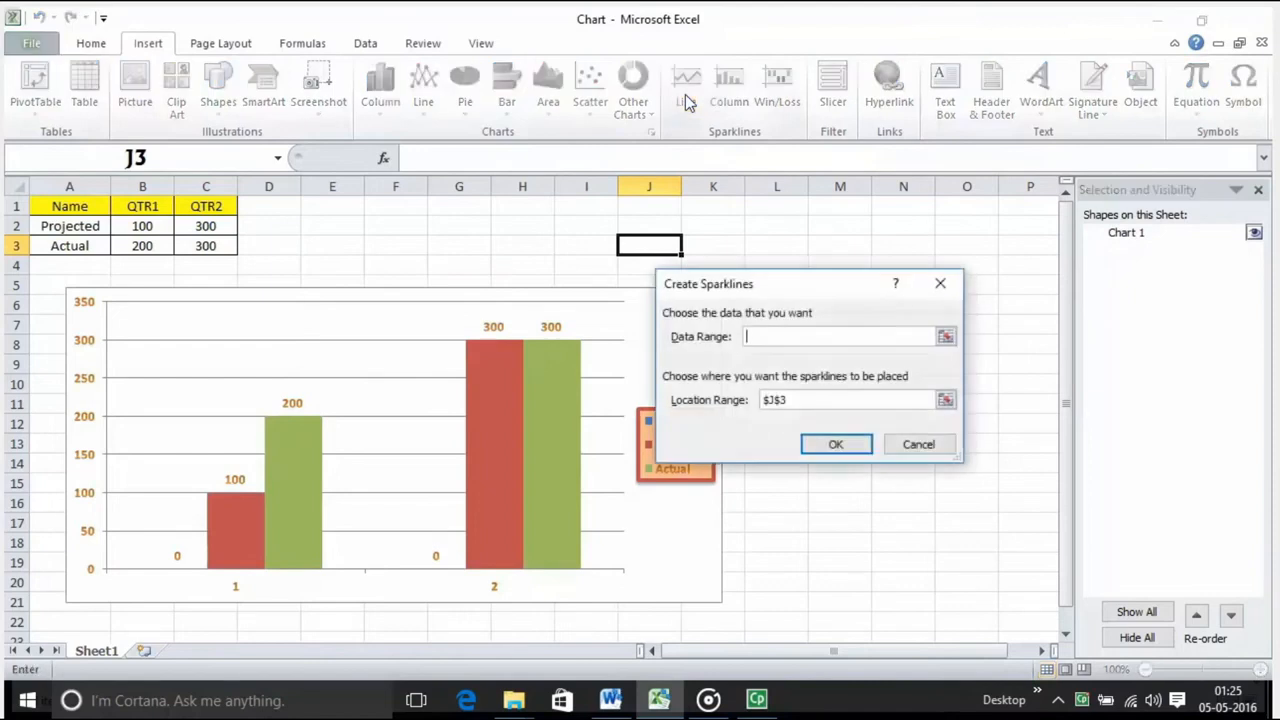
click(945, 338)
drag(134, 221, 134, 238)
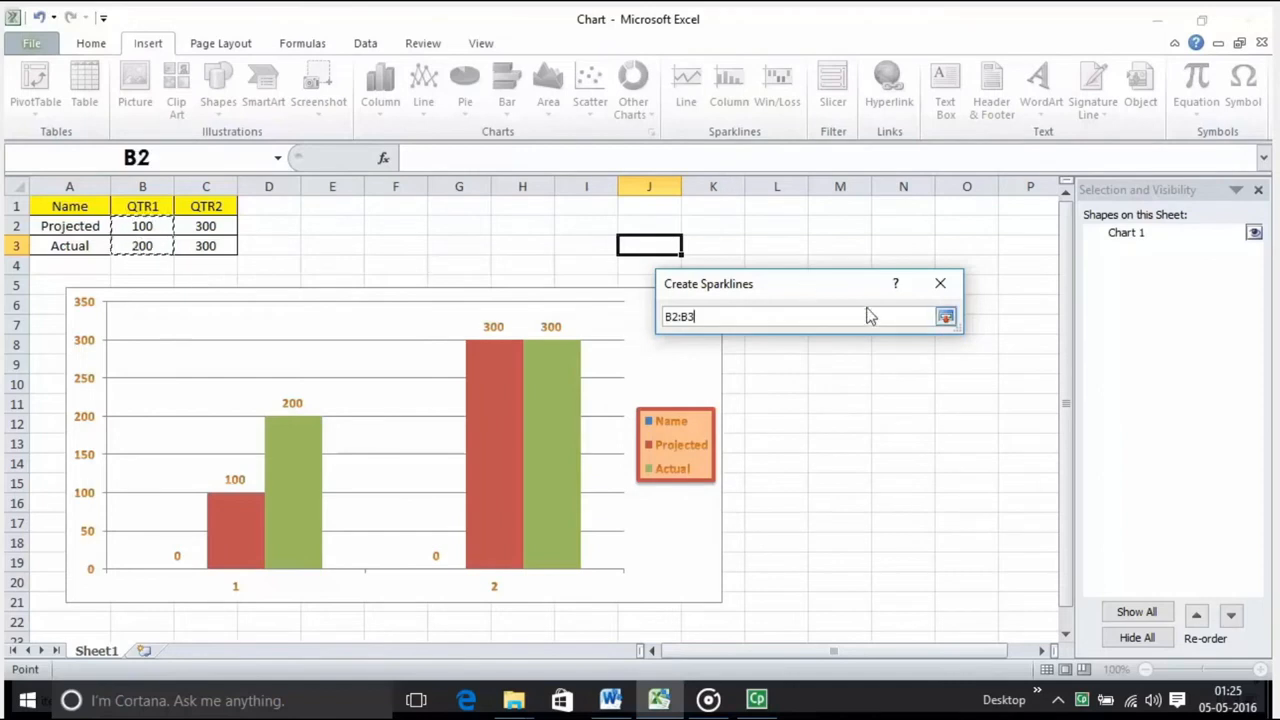
click(945, 317)
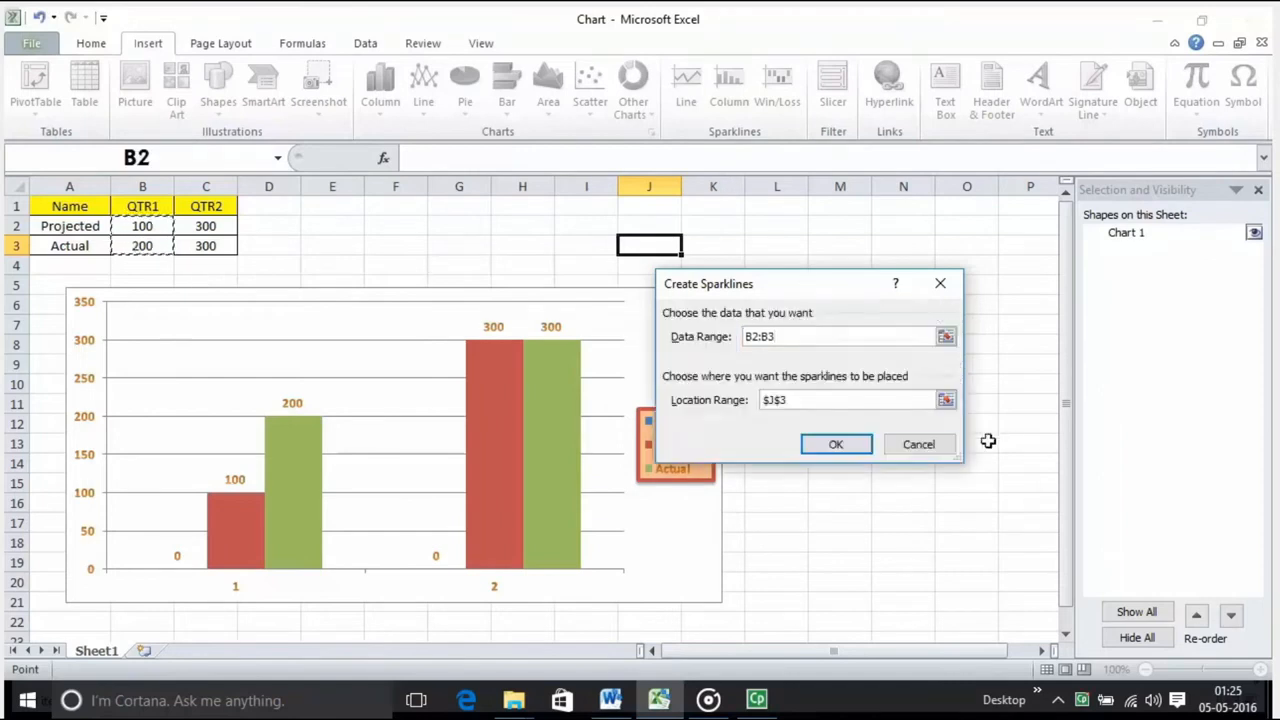
click(834, 447)
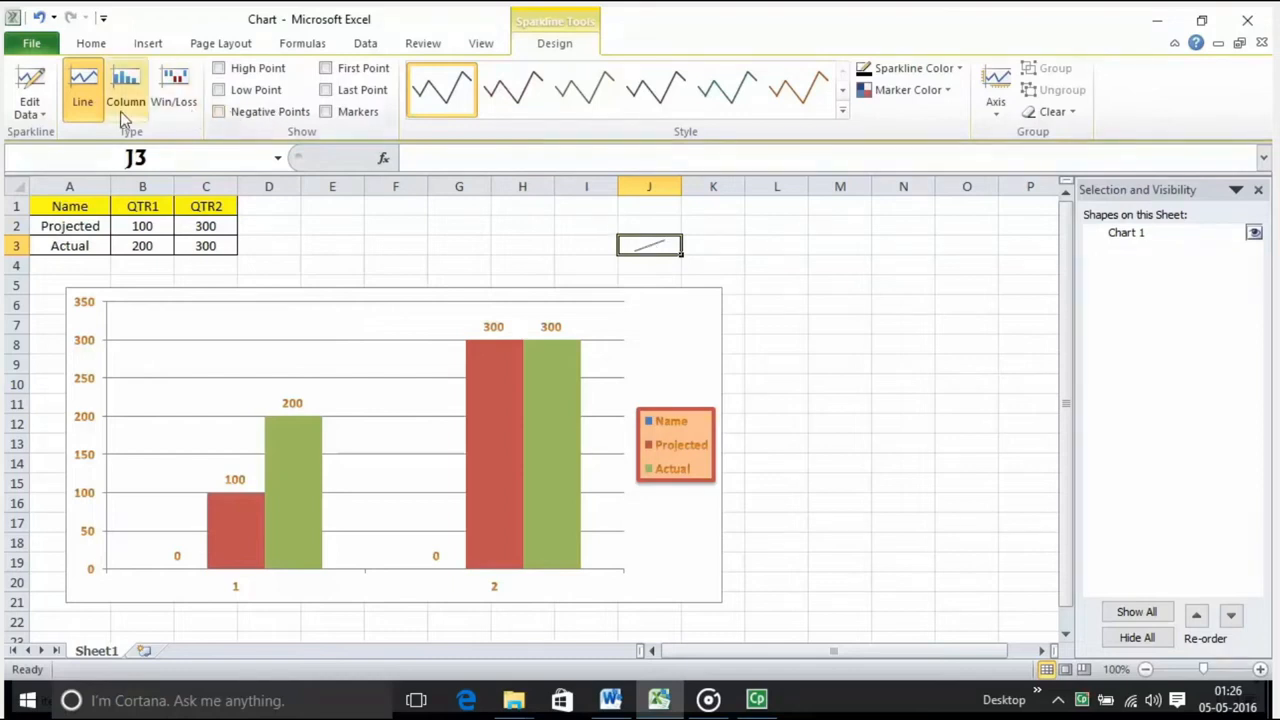
Step: Look through the style gallery for the sparkline in J3 without applying a style
click(646, 264)
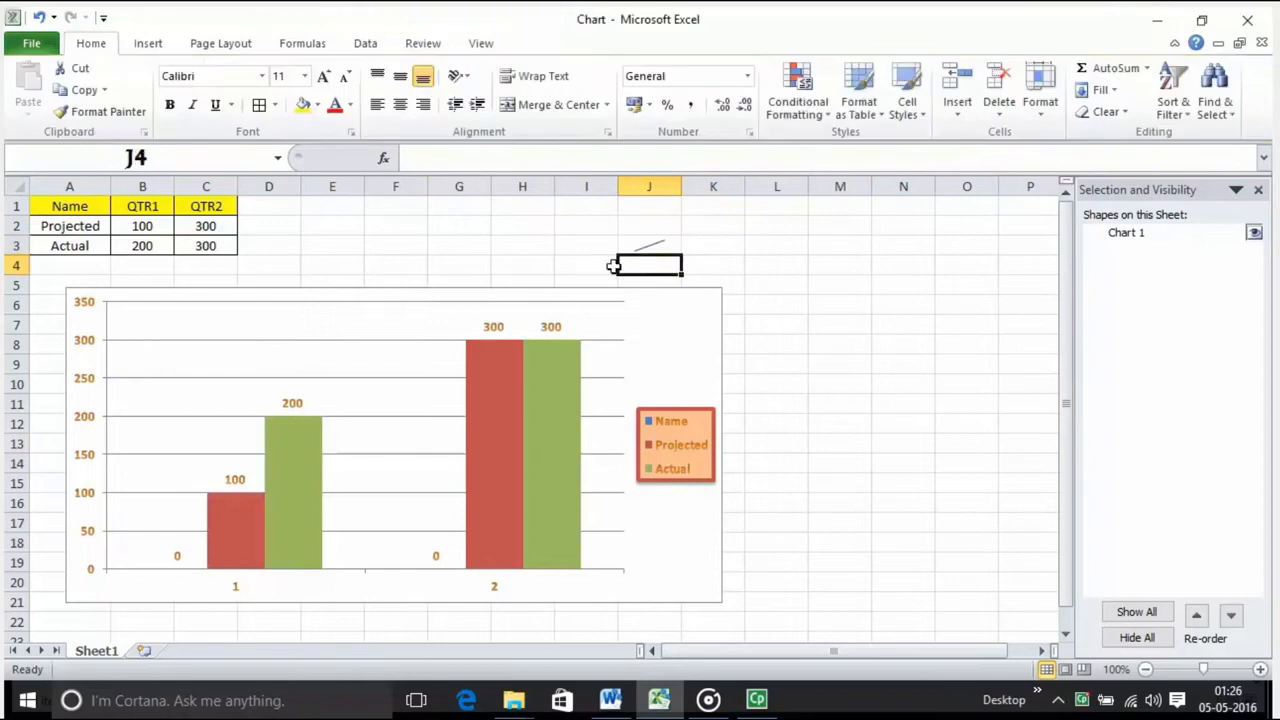
mouse_move(668, 252)
mouse_down()
mouse_move(663, 243)
mouse_move(669, 264)
mouse_move(665, 250)
mouse_up()
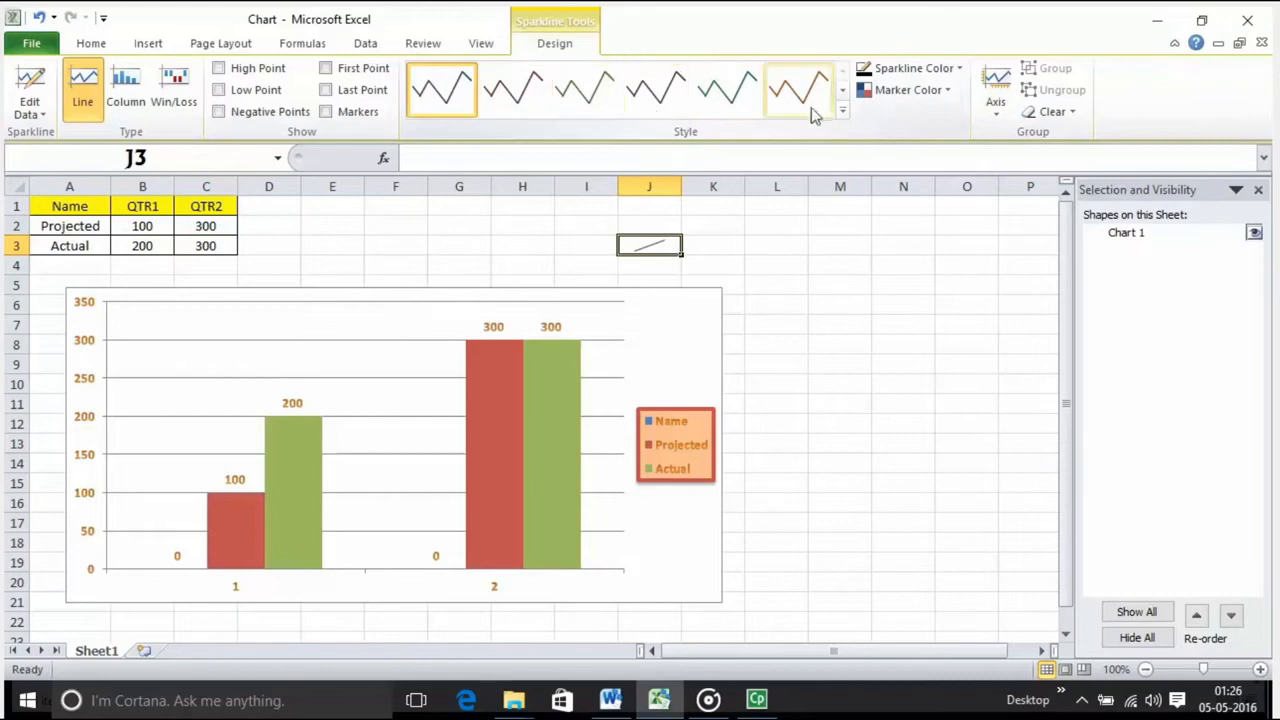
click(842, 111)
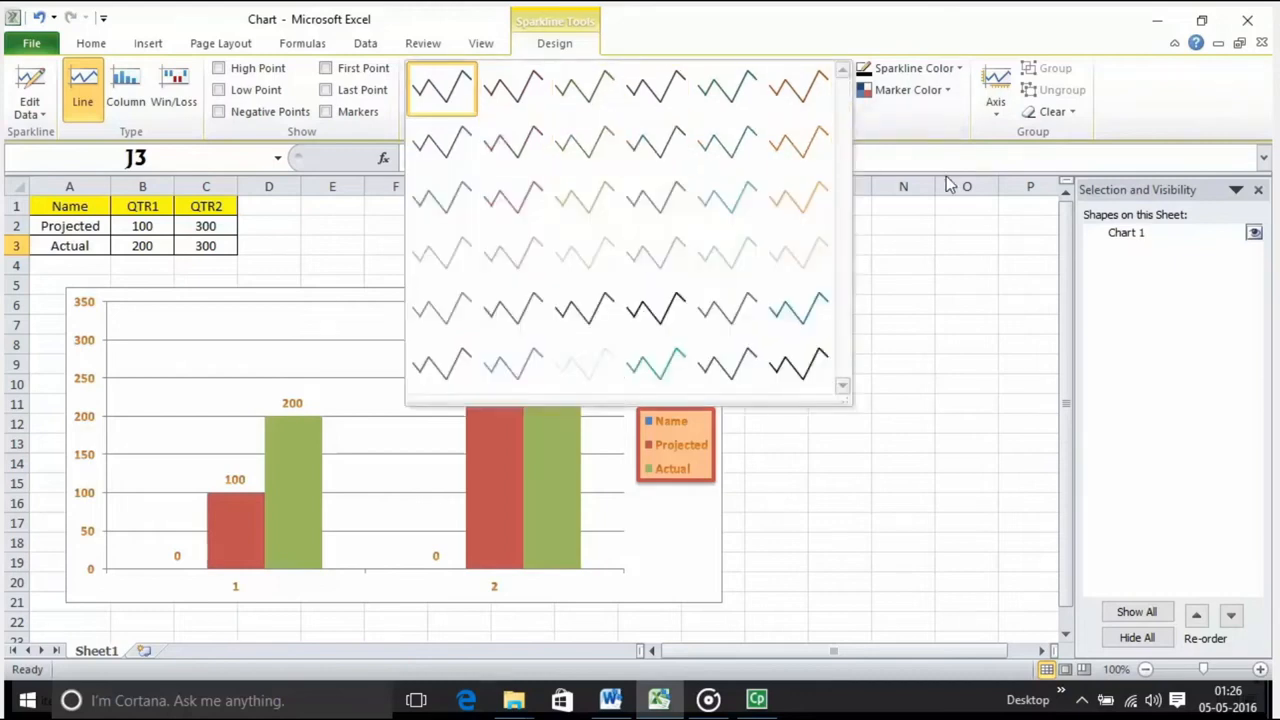
click(941, 242)
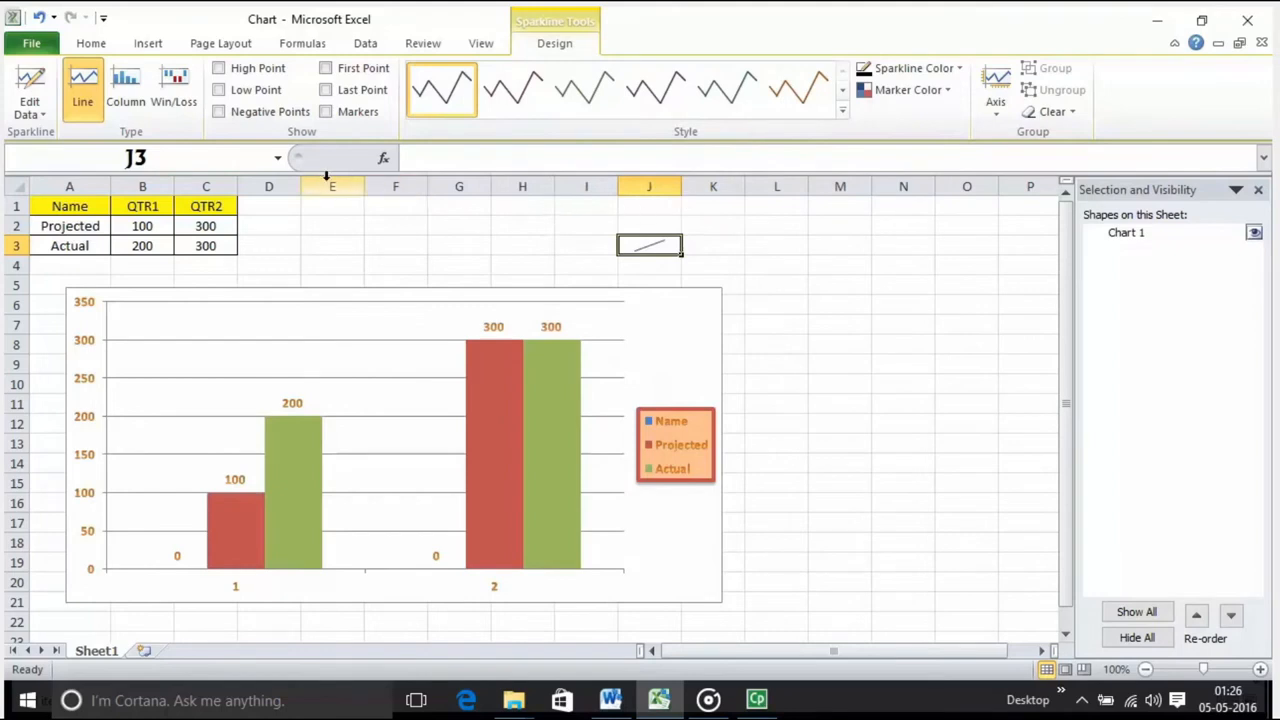
Step: Select the source values in B2:B3, and change the sparkline in J3 to the Column type
drag(164, 228, 158, 246)
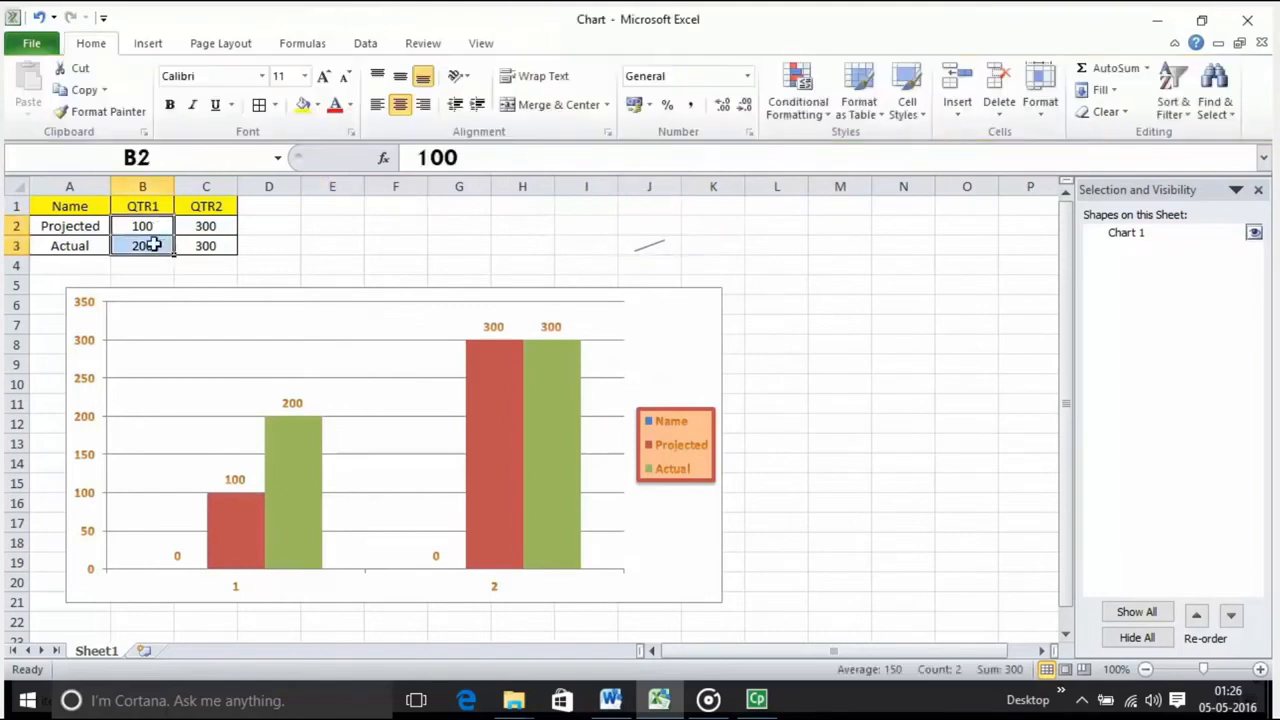
click(644, 248)
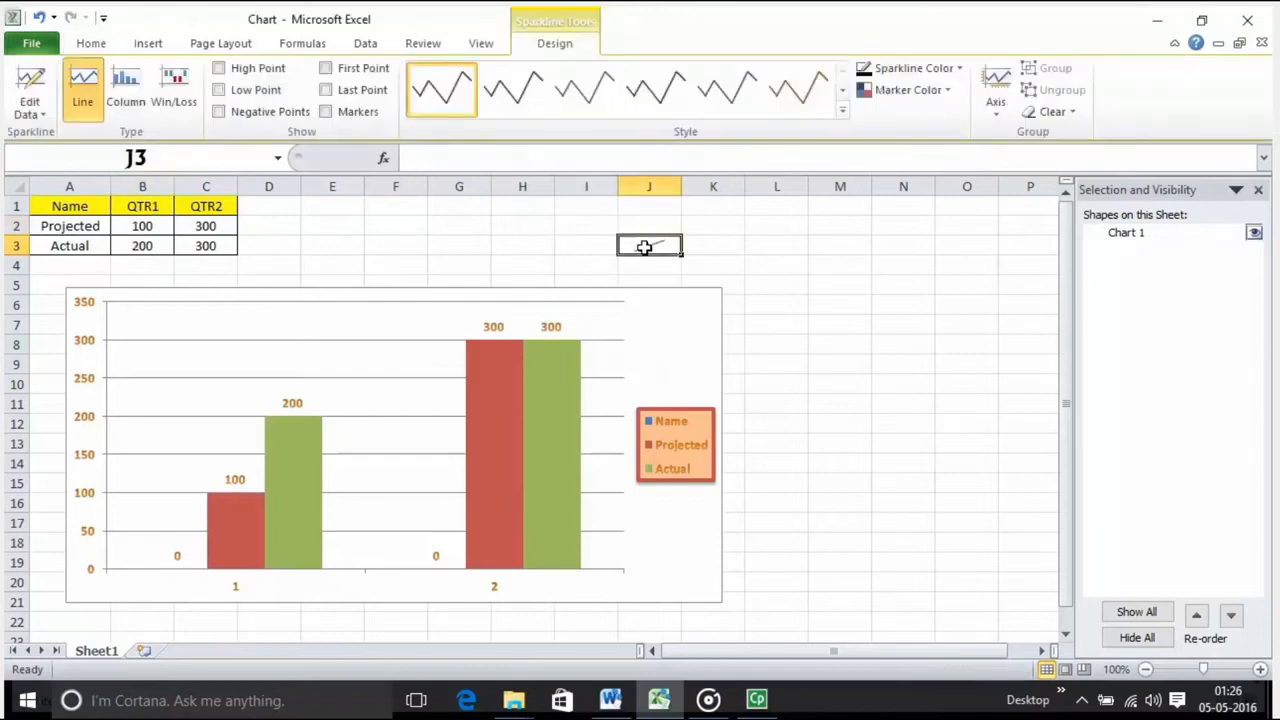
click(126, 100)
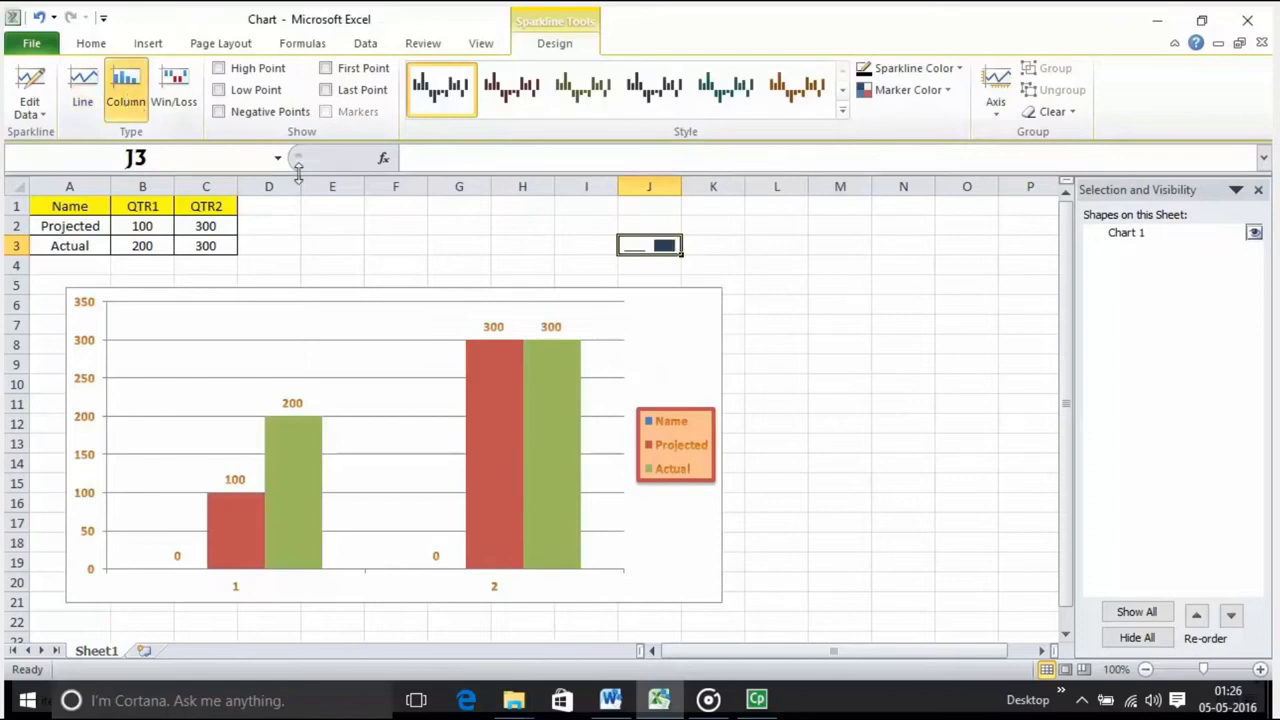
Step: Apply Sparkline Style Accent 2, Darker 50% to the sparkline in J3, and change its type to Win/Loss
click(513, 100)
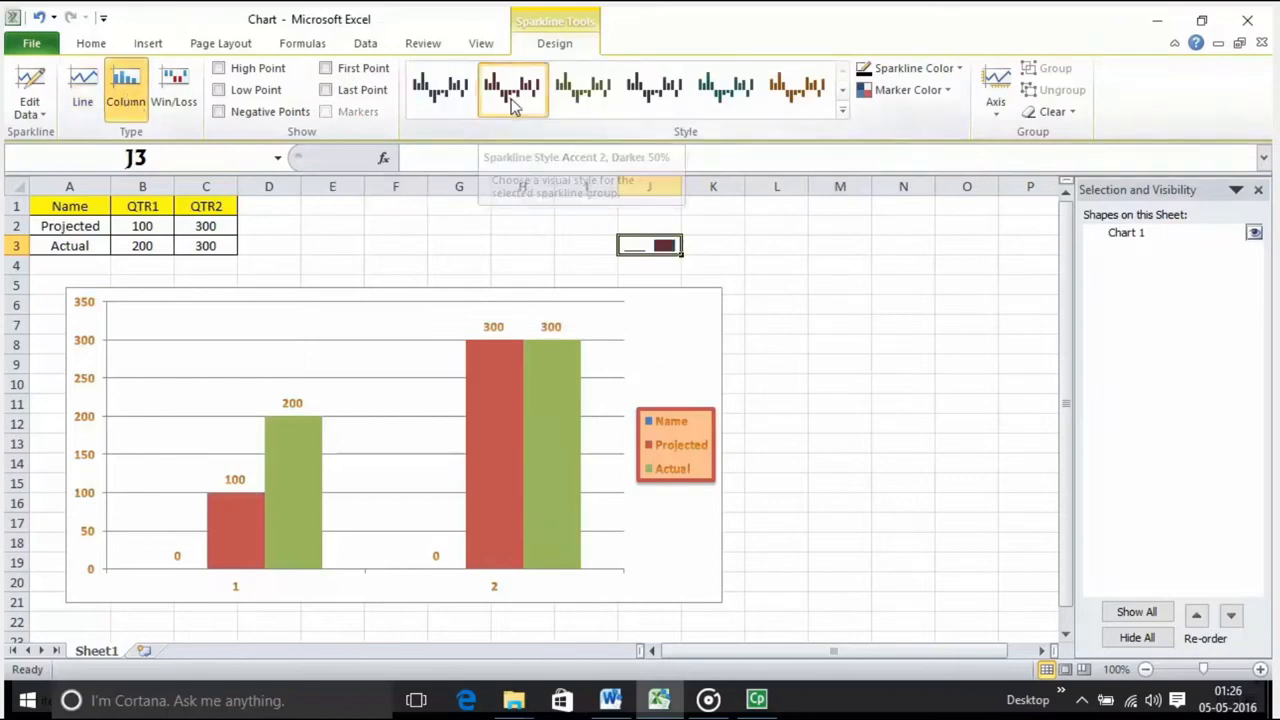
click(414, 274)
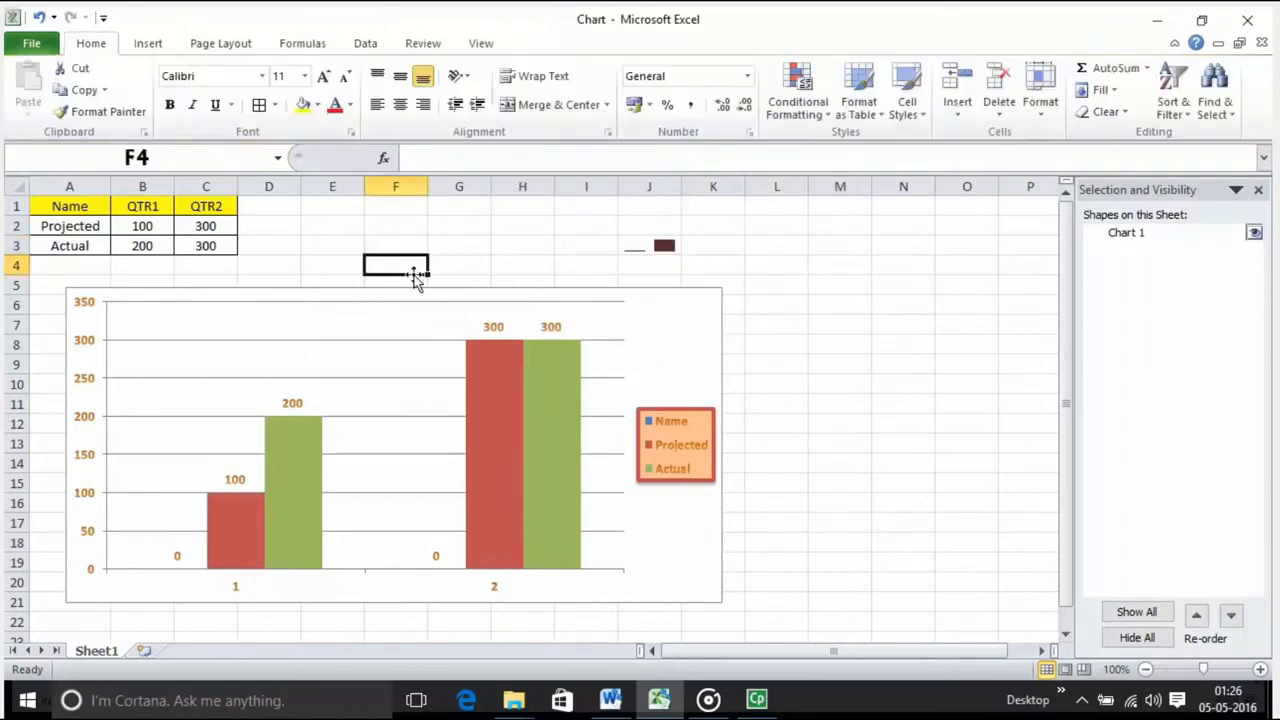
click(642, 246)
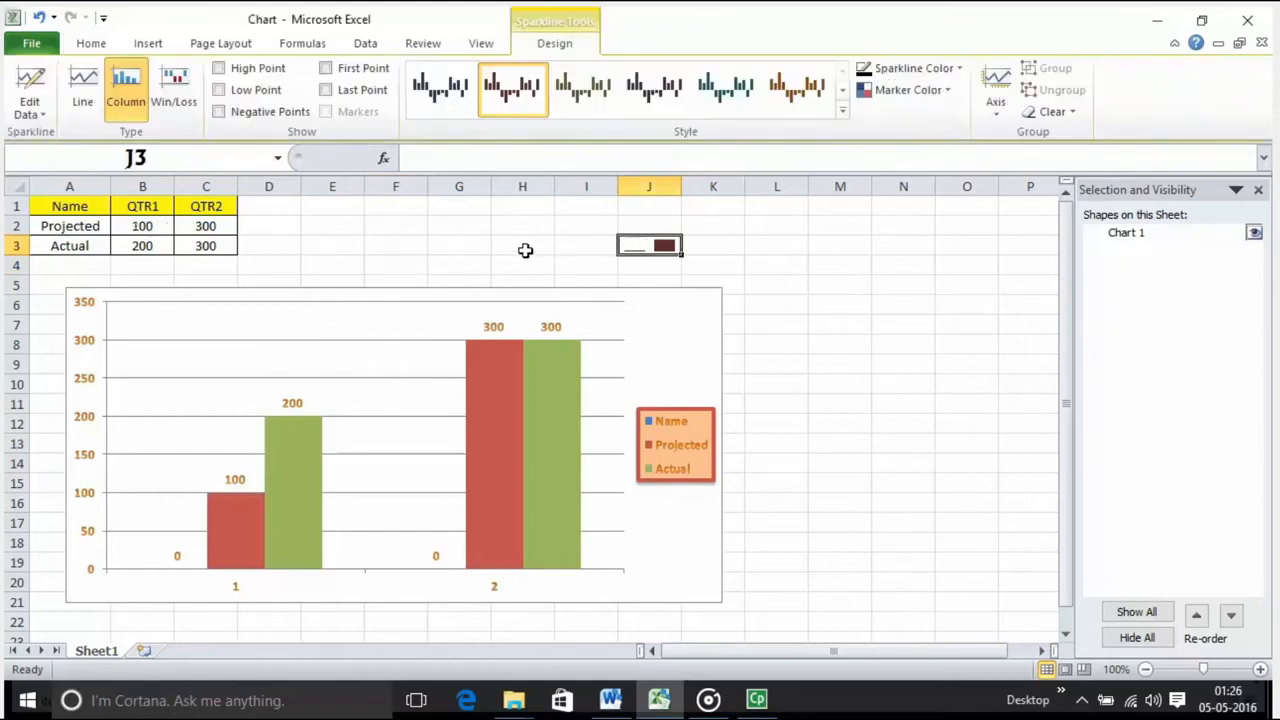
click(186, 102)
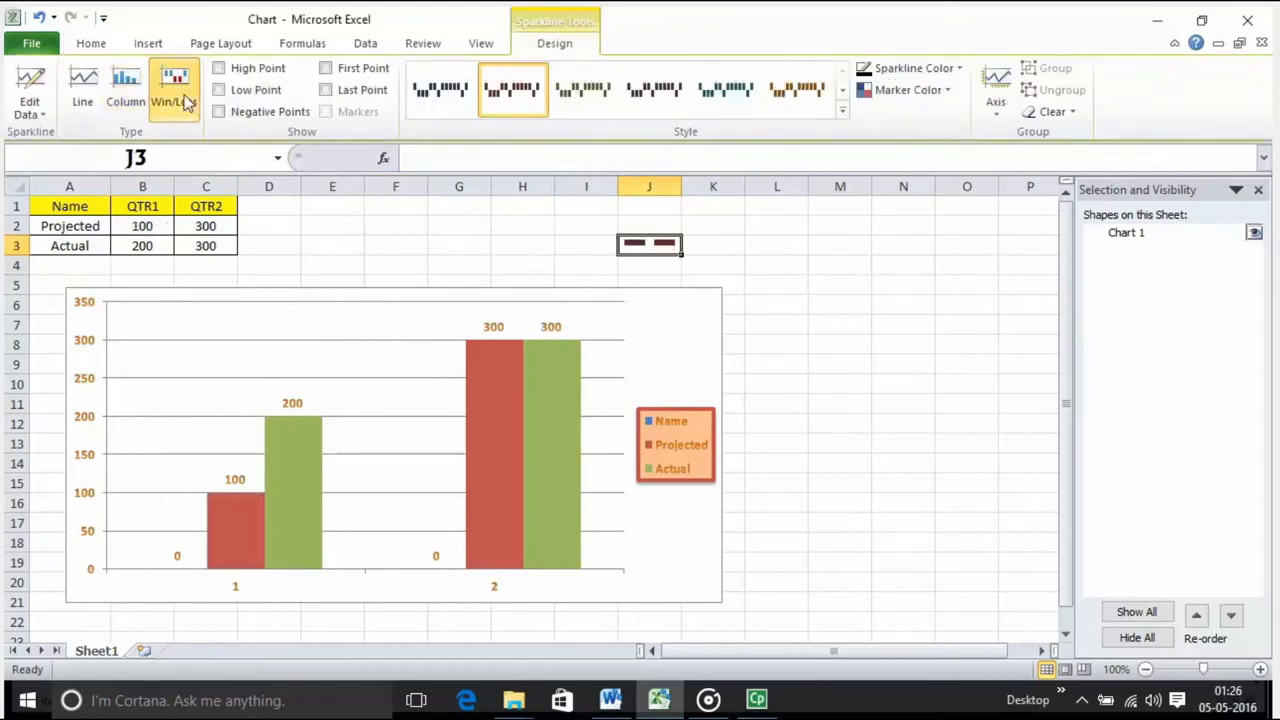
Step: Look through the style gallery for the Win/Loss sparkline in J3 without applying another style
click(843, 113)
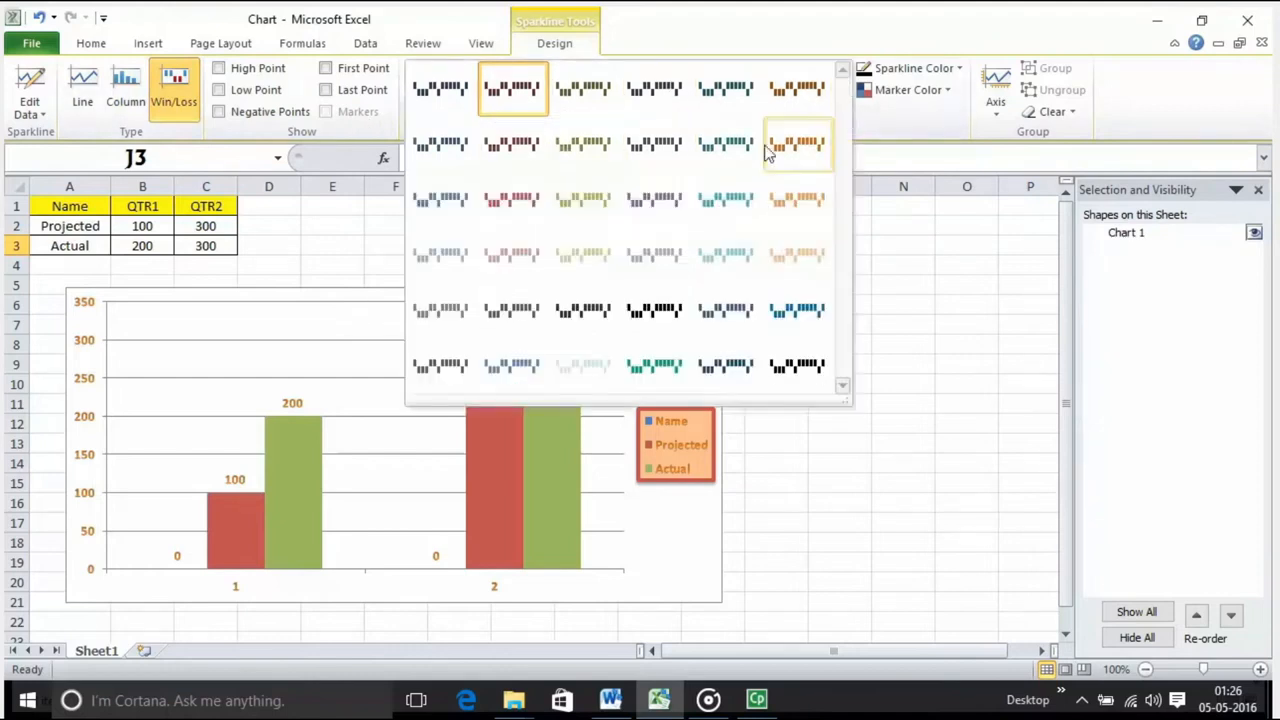
click(877, 232)
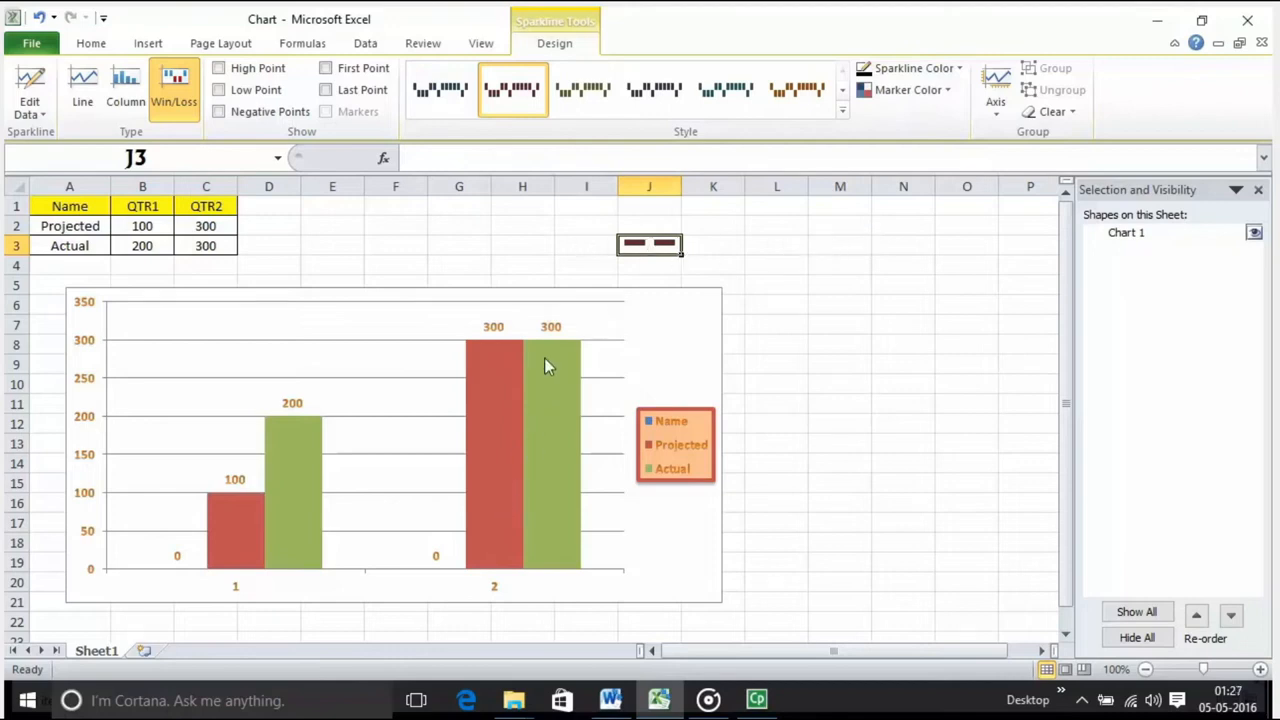
mouse_move(544, 368)
drag(684, 254, 760, 296)
click(723, 279)
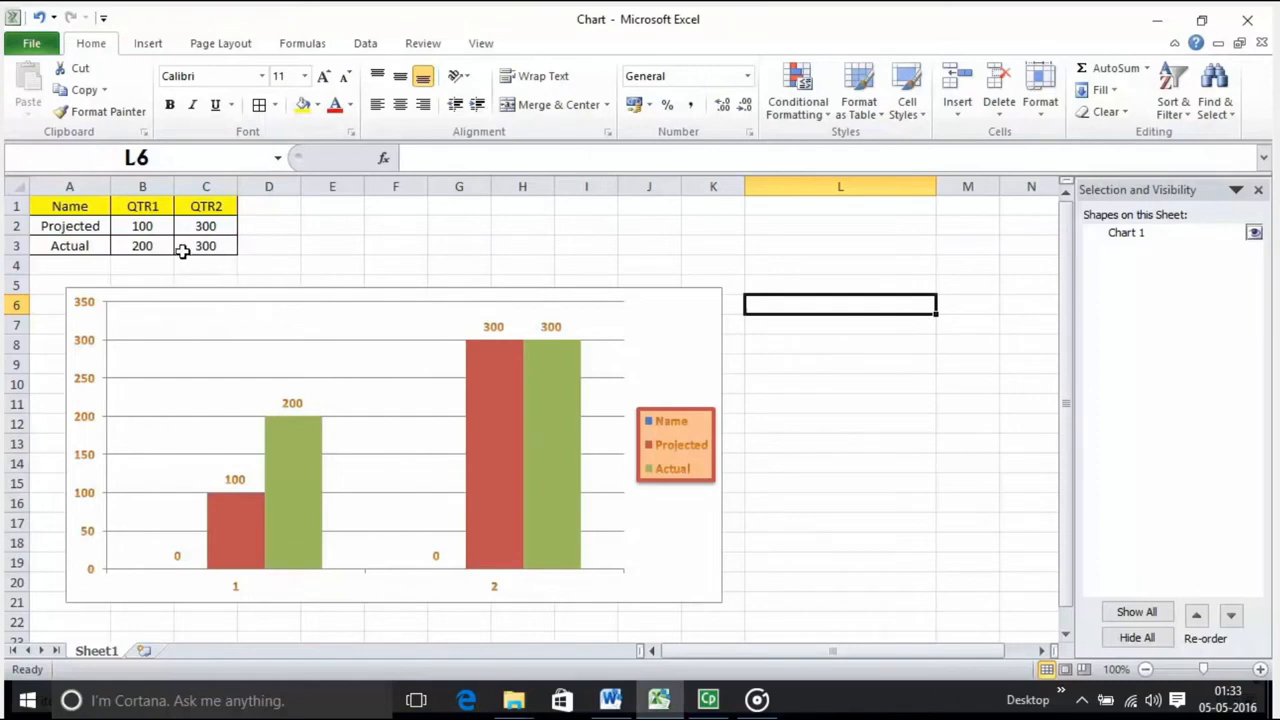
Step: Create a line sparkline in cell L5 from the QTR1 column, using the data range B1:B3
drag(135, 208, 138, 245)
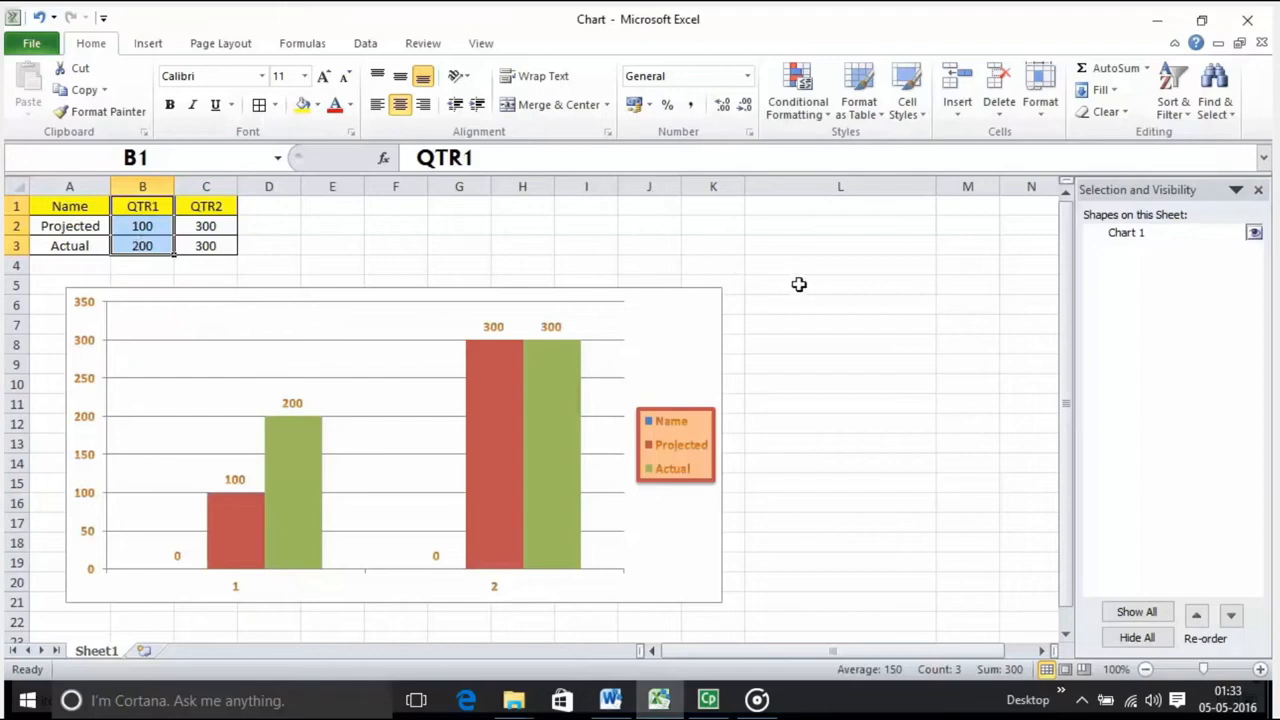
click(799, 284)
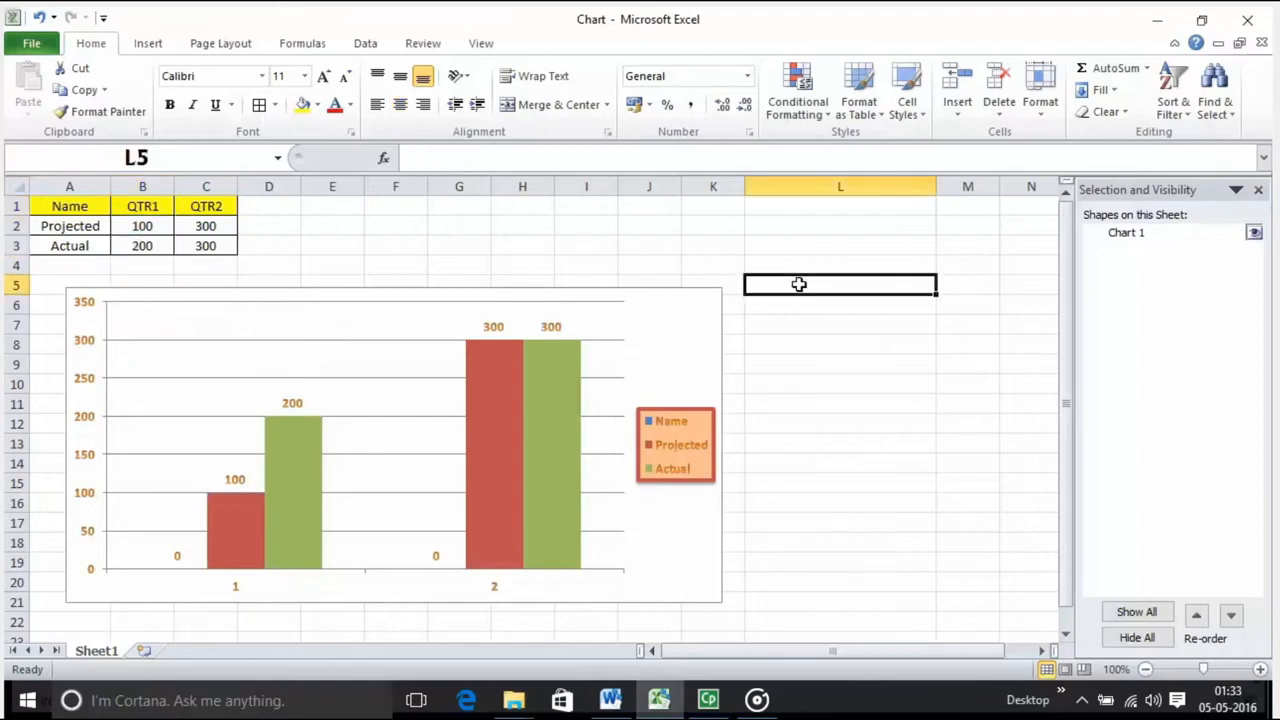
click(147, 45)
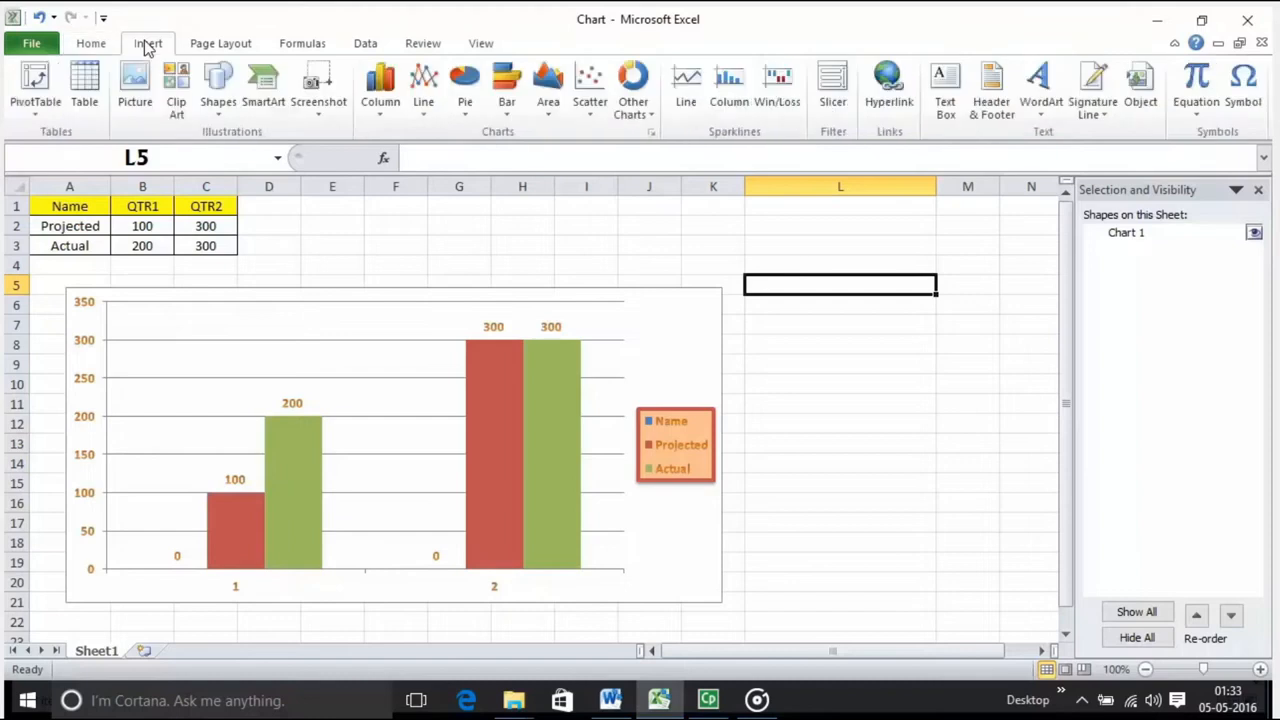
click(686, 88)
click(945, 336)
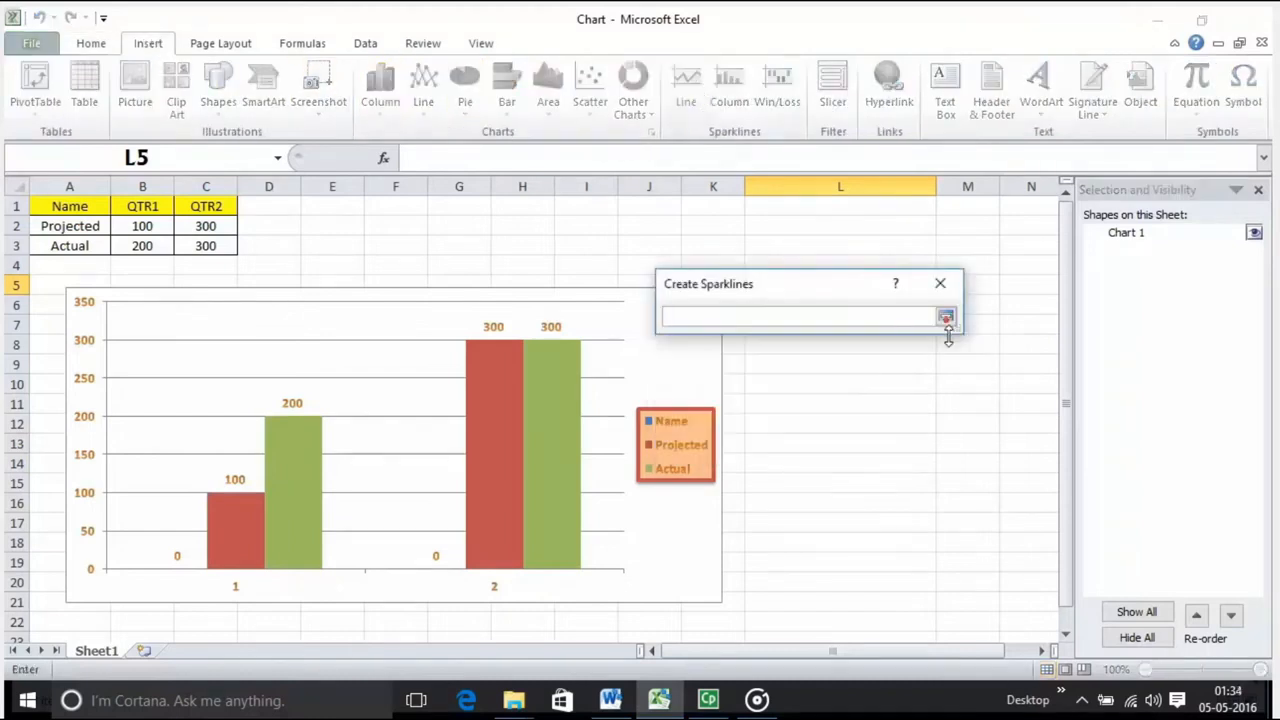
click(945, 318)
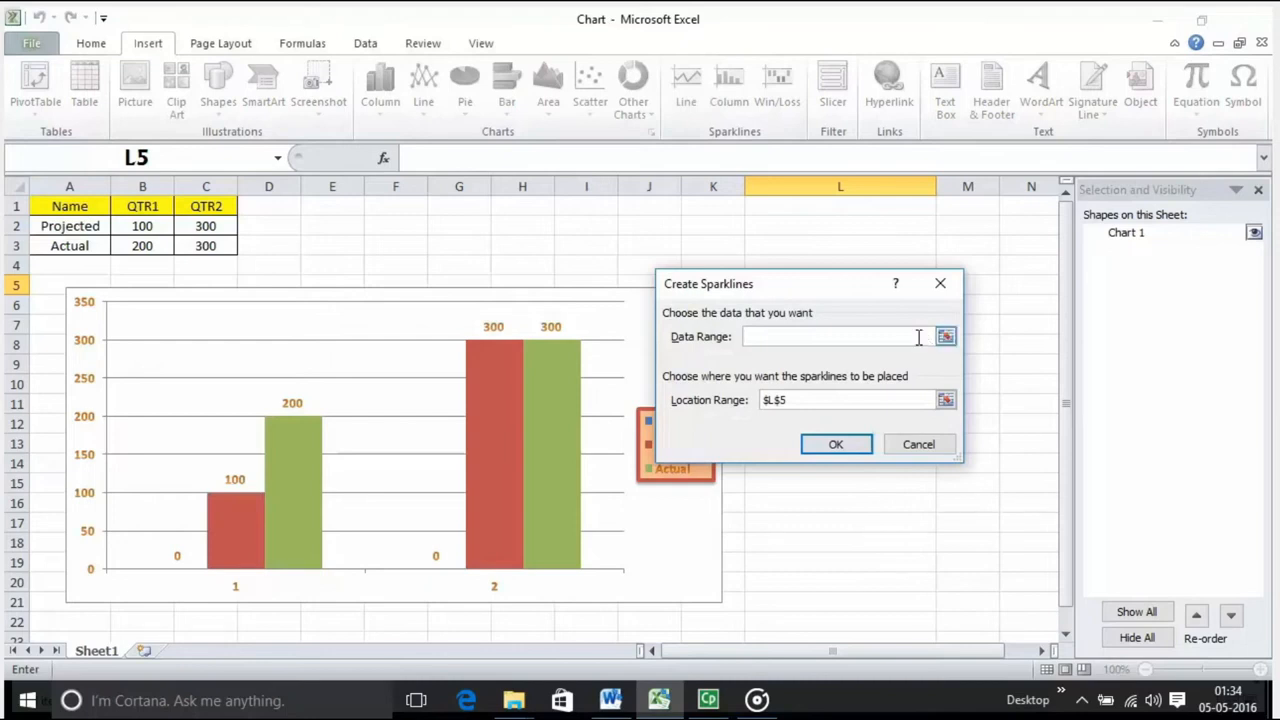
click(945, 337)
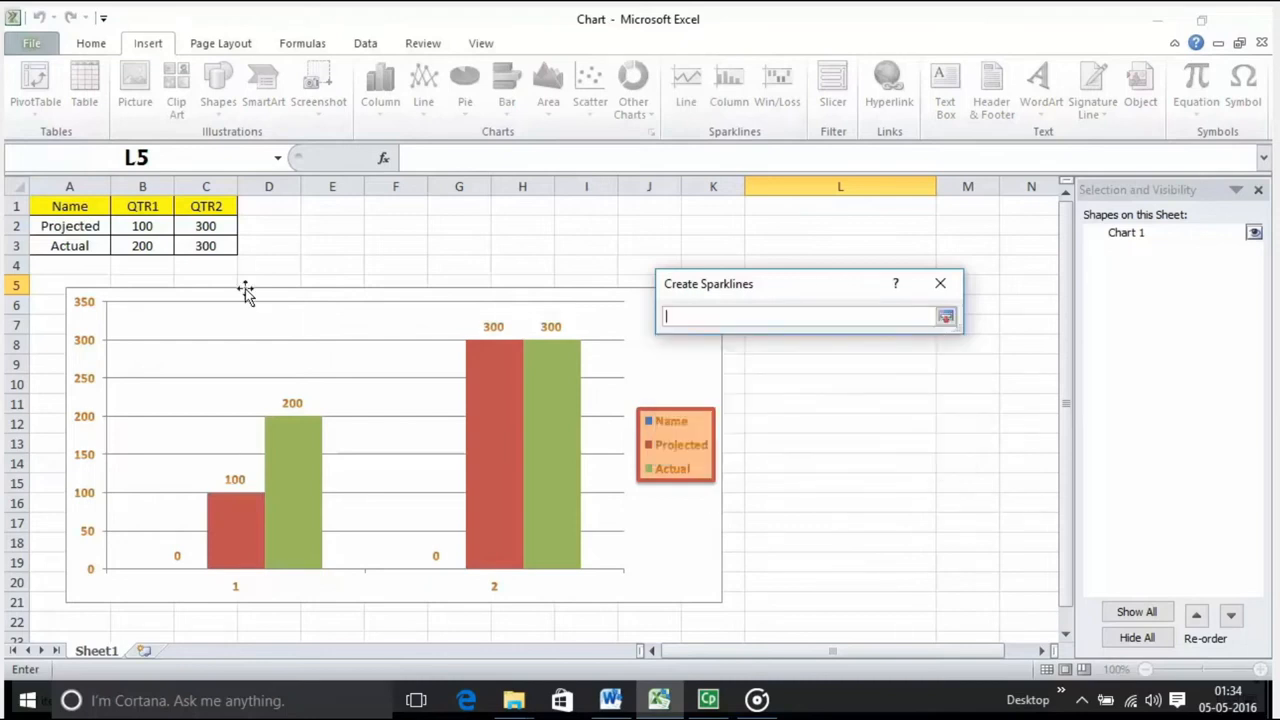
drag(137, 206, 142, 246)
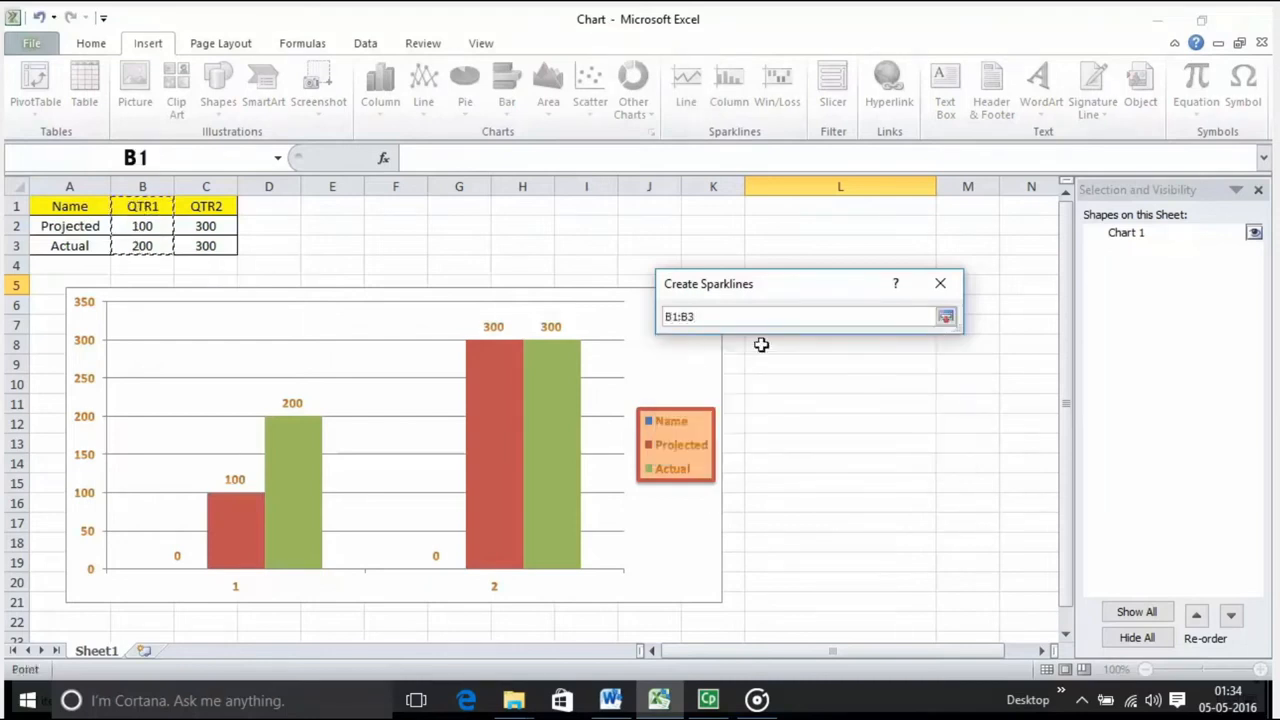
key(Return)
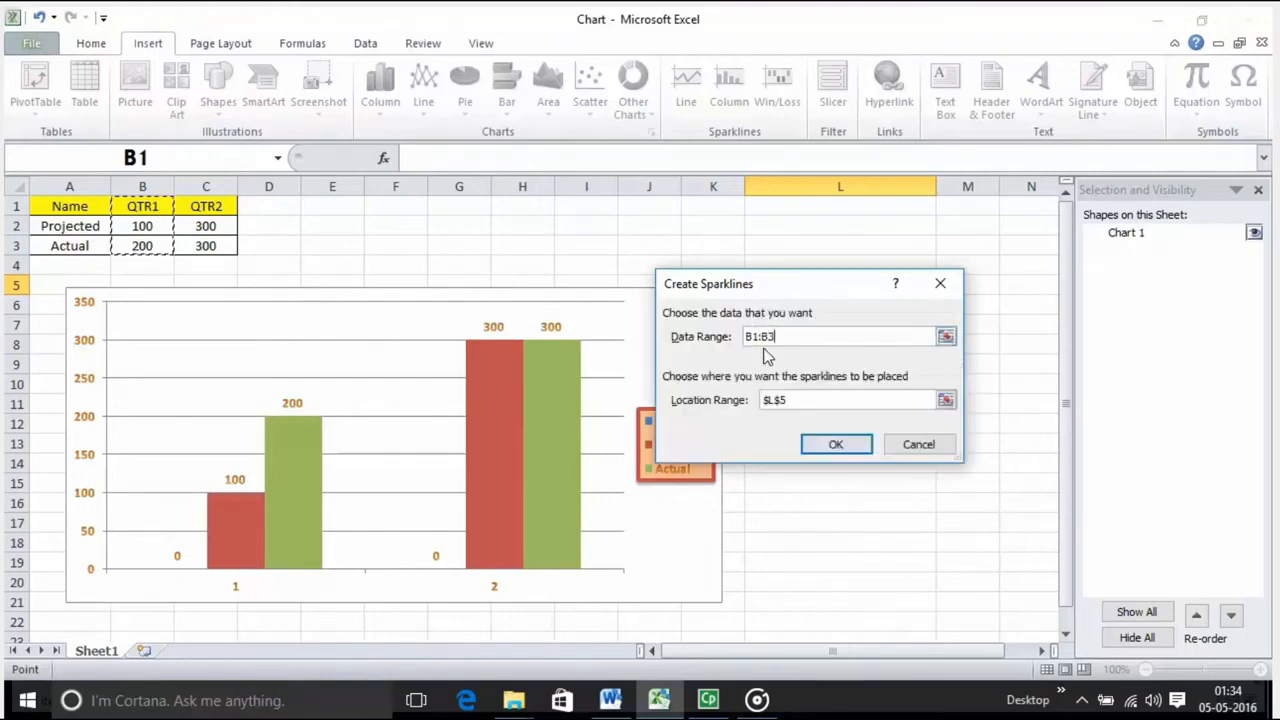
click(822, 448)
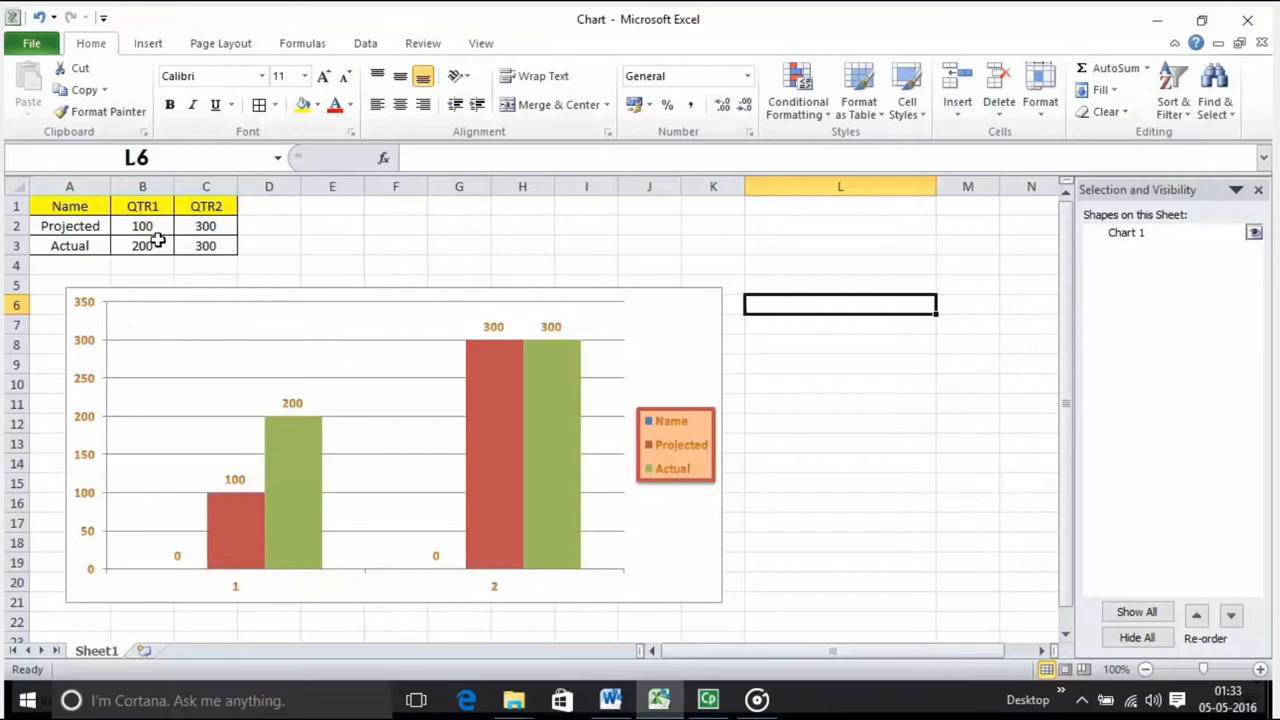
Step: Insert a line sparkline with the data range B1:B3 and the location range $L$5
drag(134, 207, 140, 245)
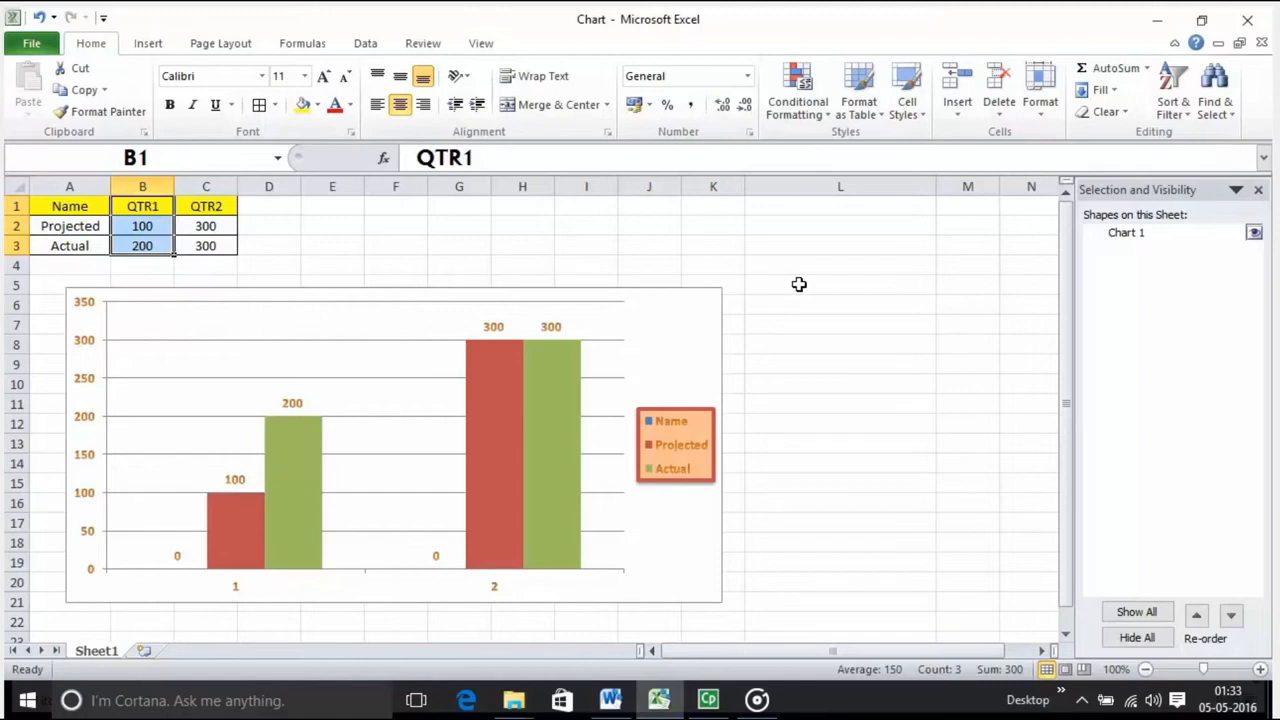
click(799, 284)
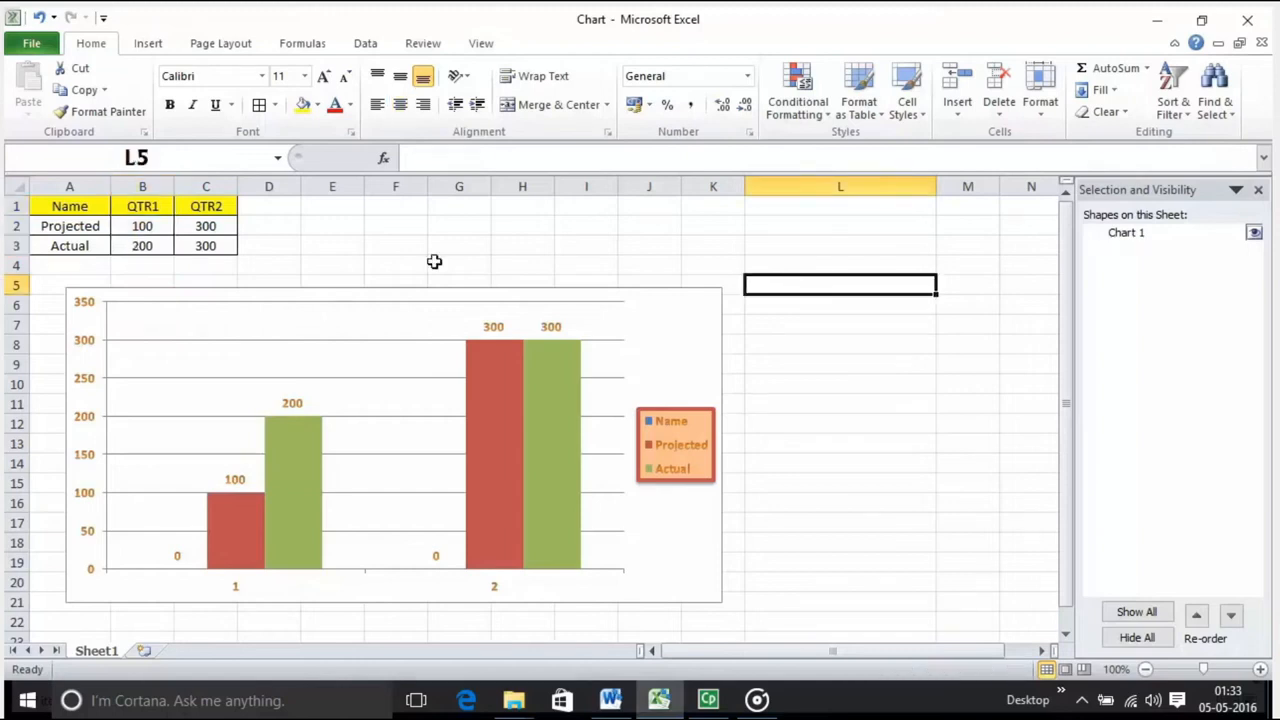
click(148, 45)
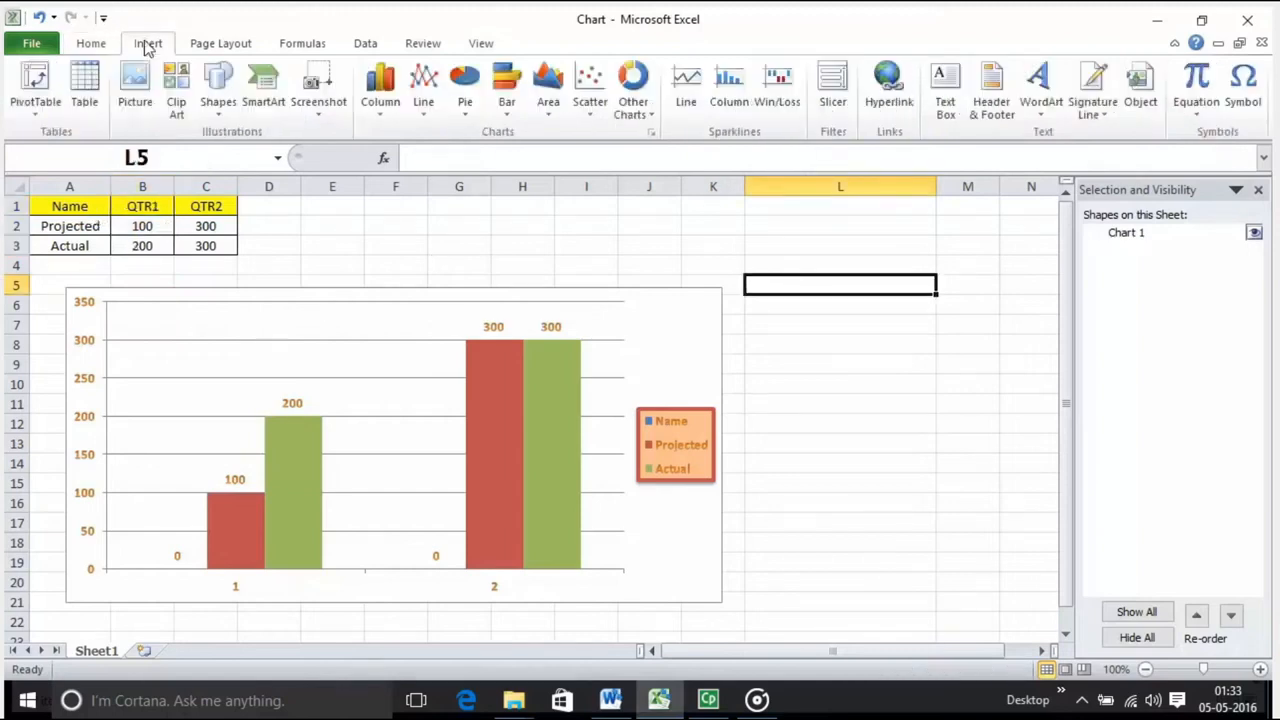
click(686, 86)
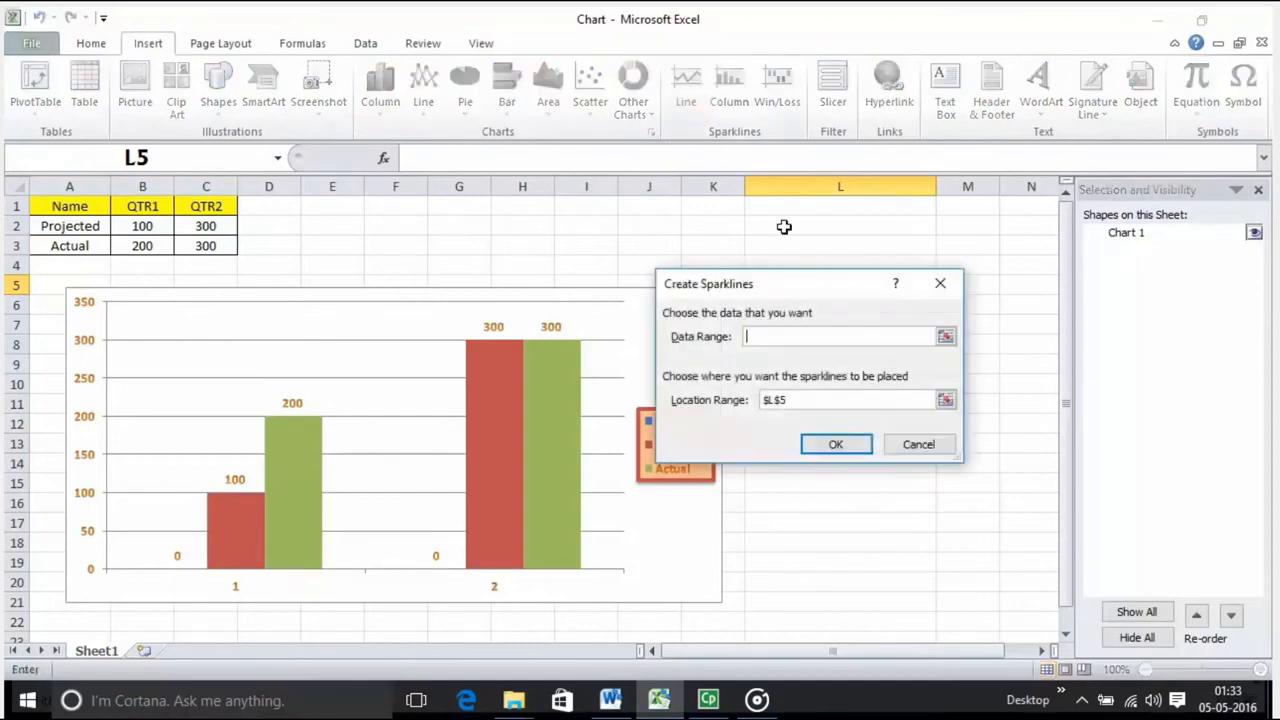
click(946, 338)
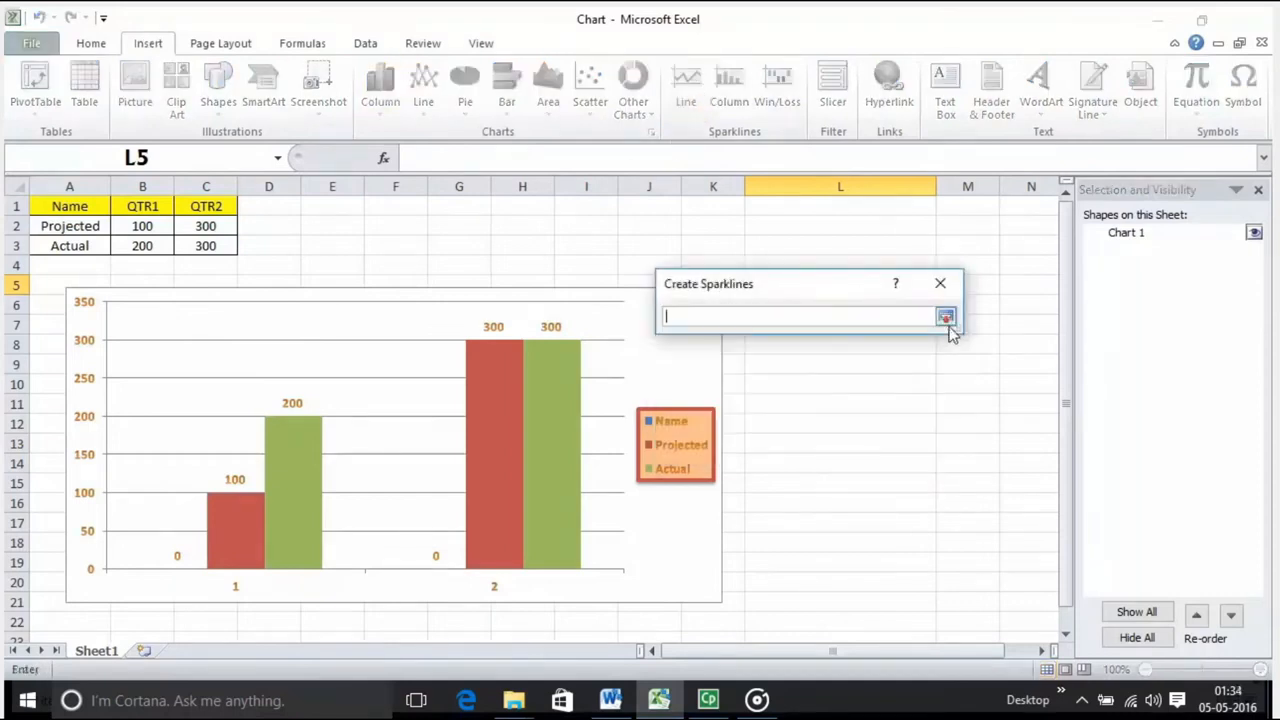
click(949, 322)
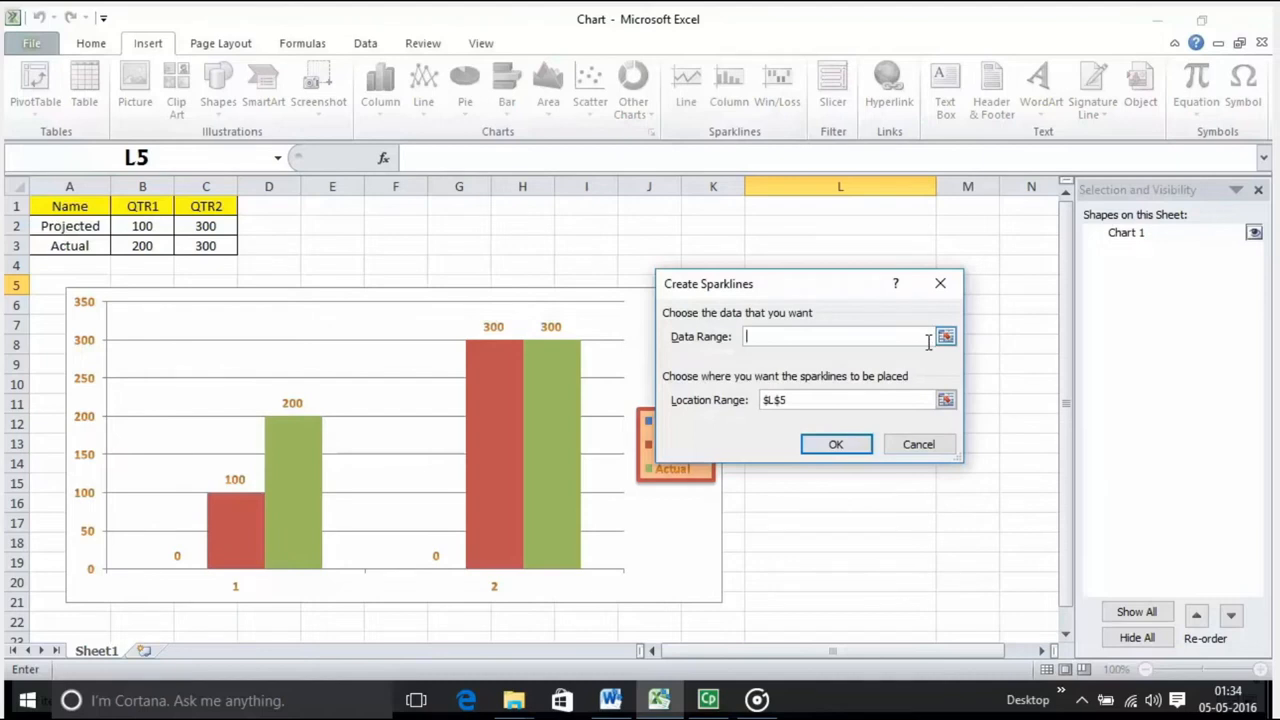
click(946, 337)
drag(140, 206, 144, 238)
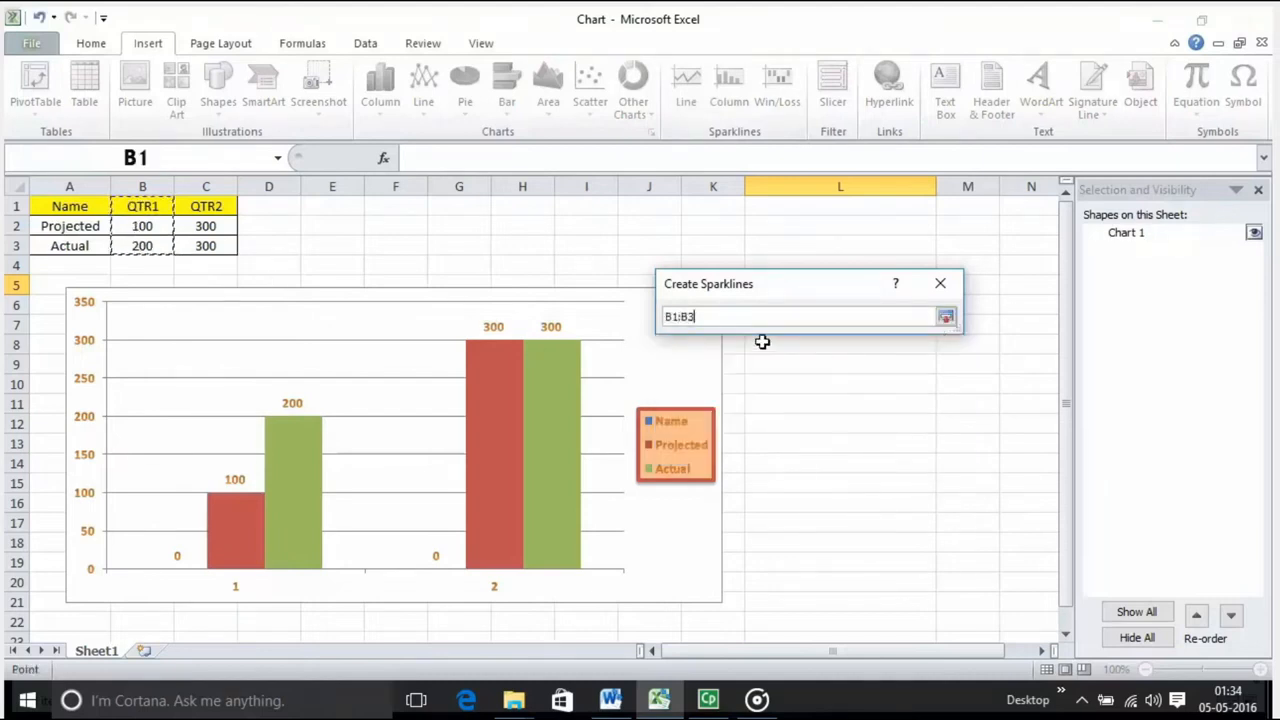
key(Return)
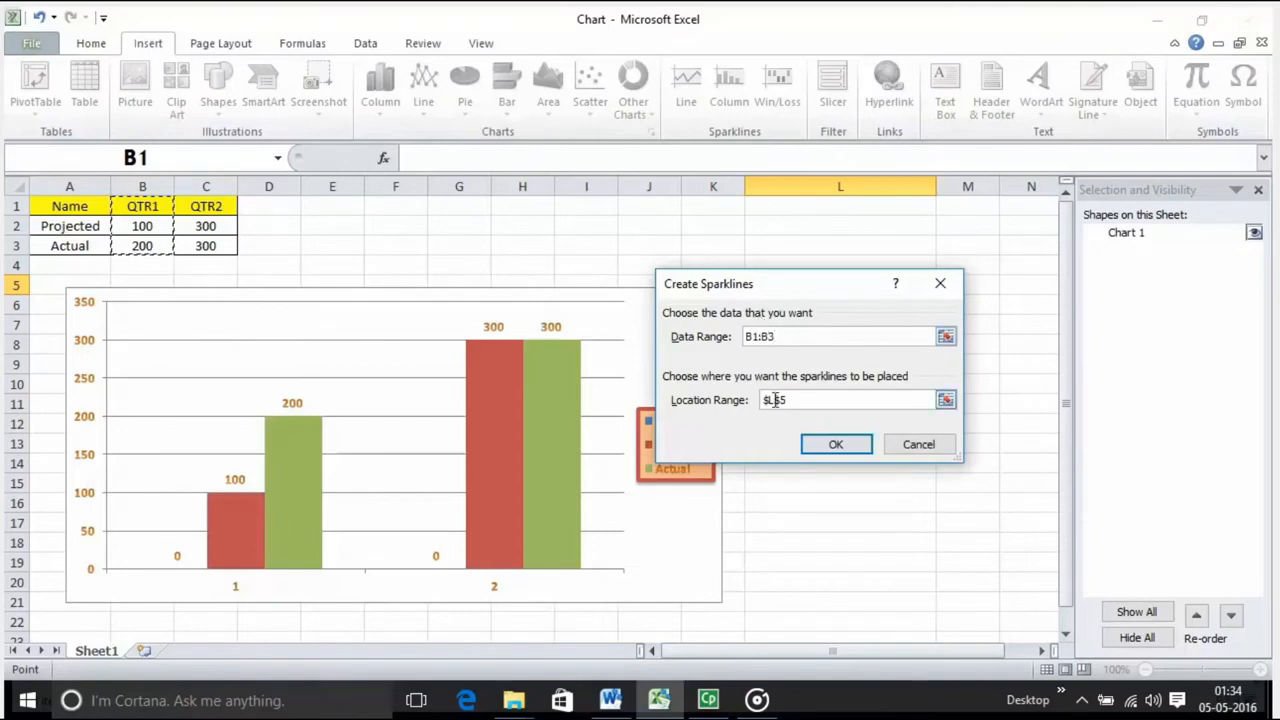
click(822, 448)
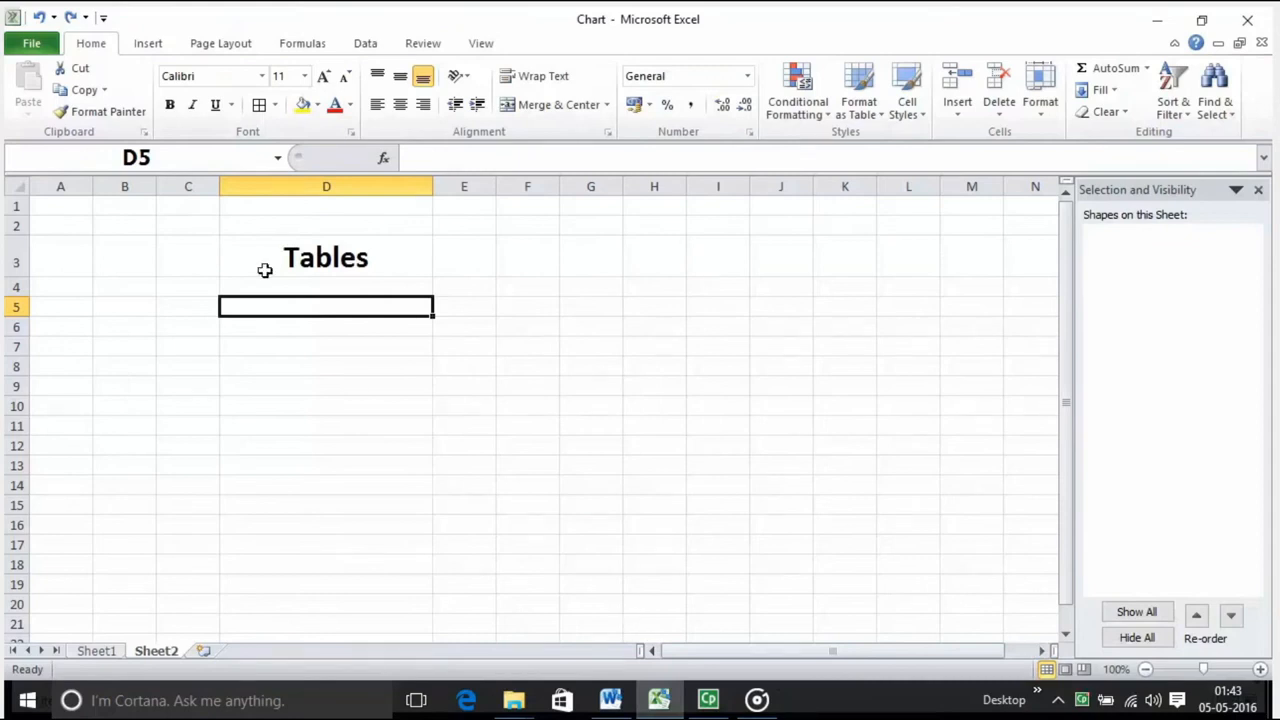
Step: Select the range B5:D10 below the Tables heading on Sheet2, and look through the cell styles without applying one
click(306, 261)
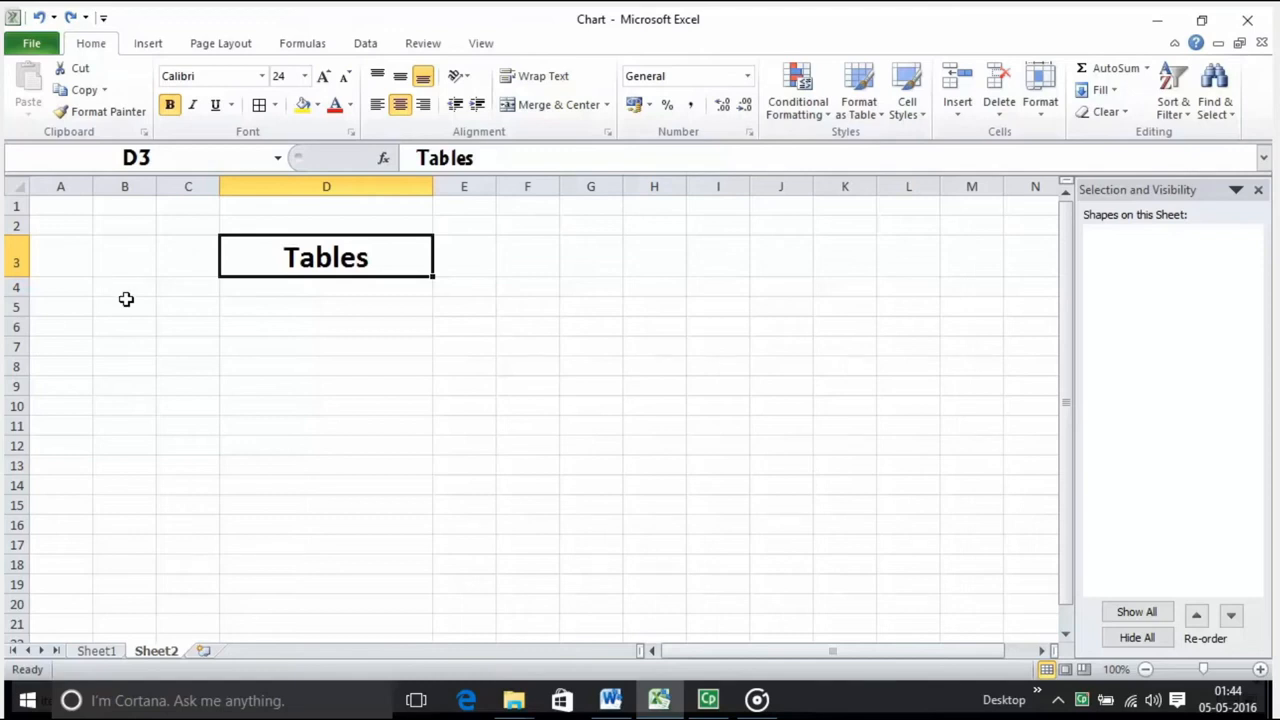
drag(126, 299, 340, 400)
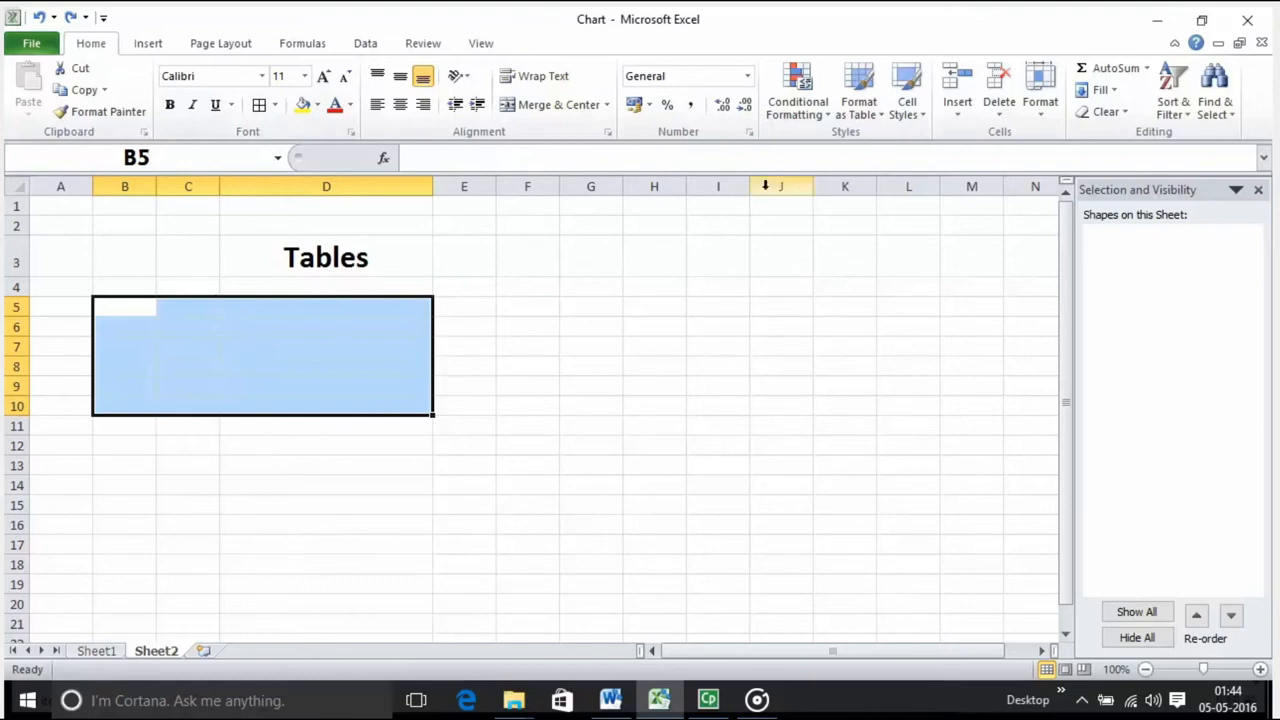
click(919, 111)
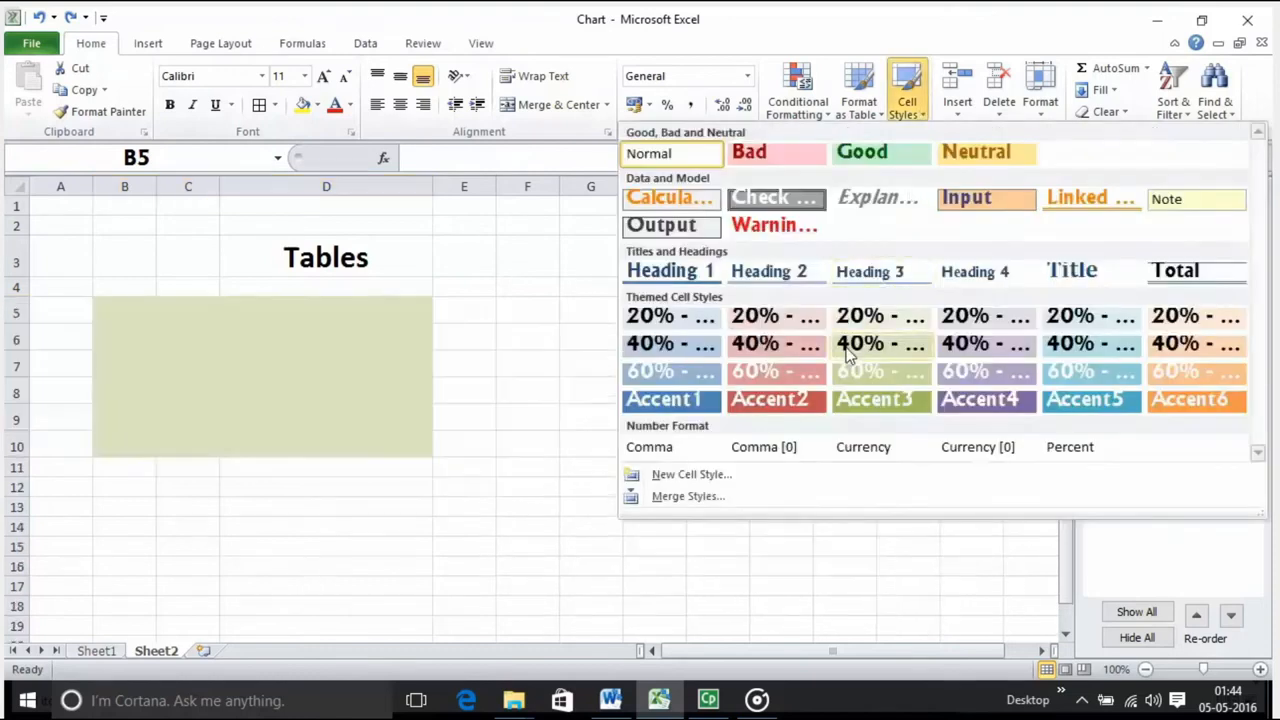
click(543, 335)
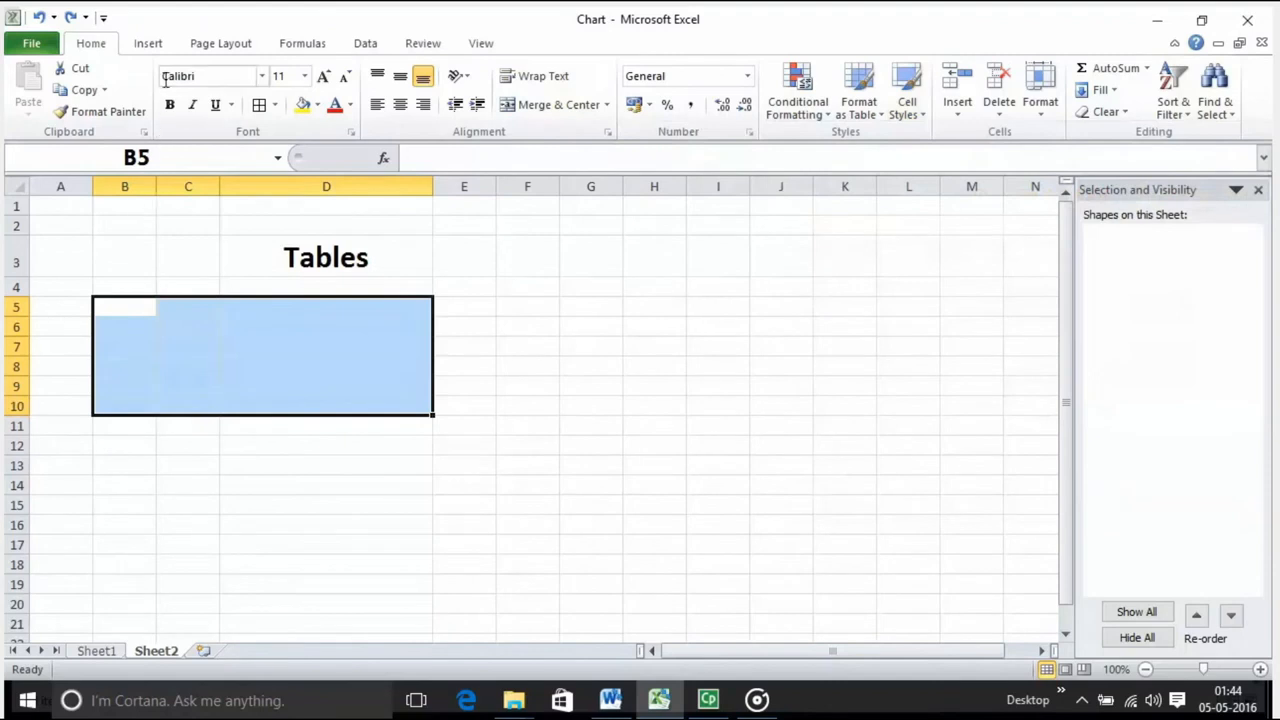
Step: Insert a table over the range B5:D10 on Sheet2 with the option "My table has headers" enabled
click(155, 46)
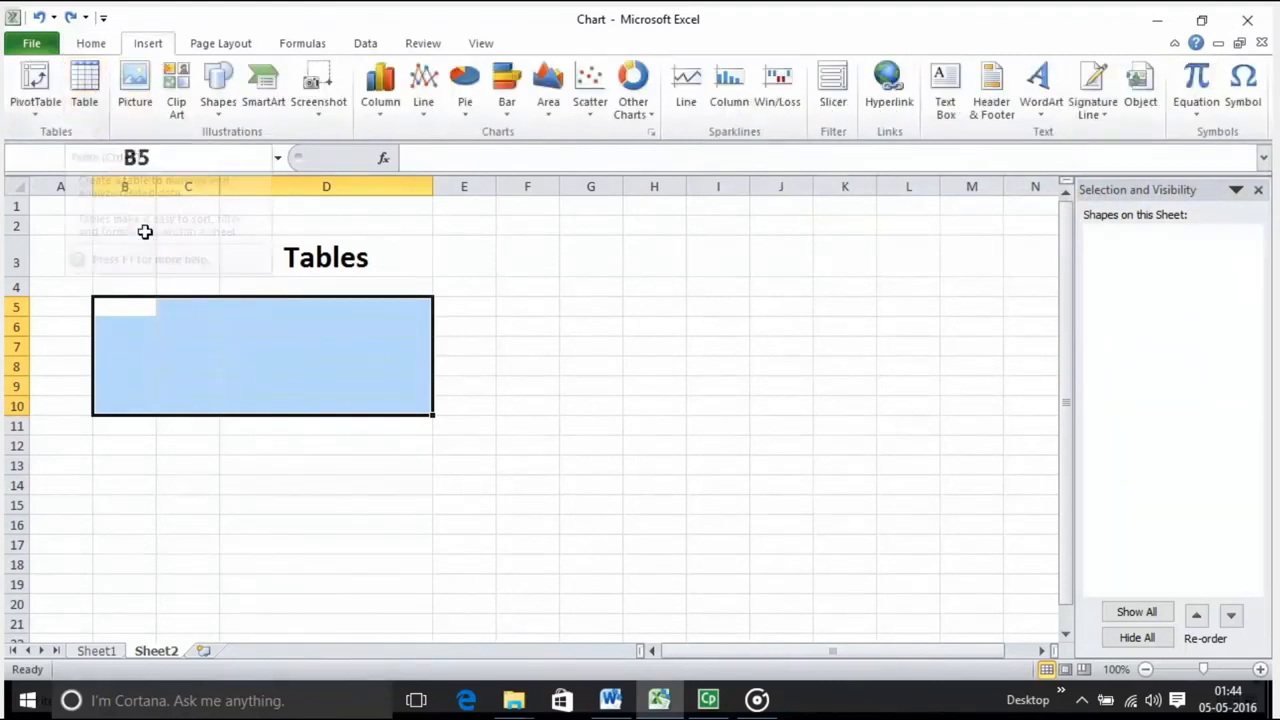
drag(114, 306, 314, 414)
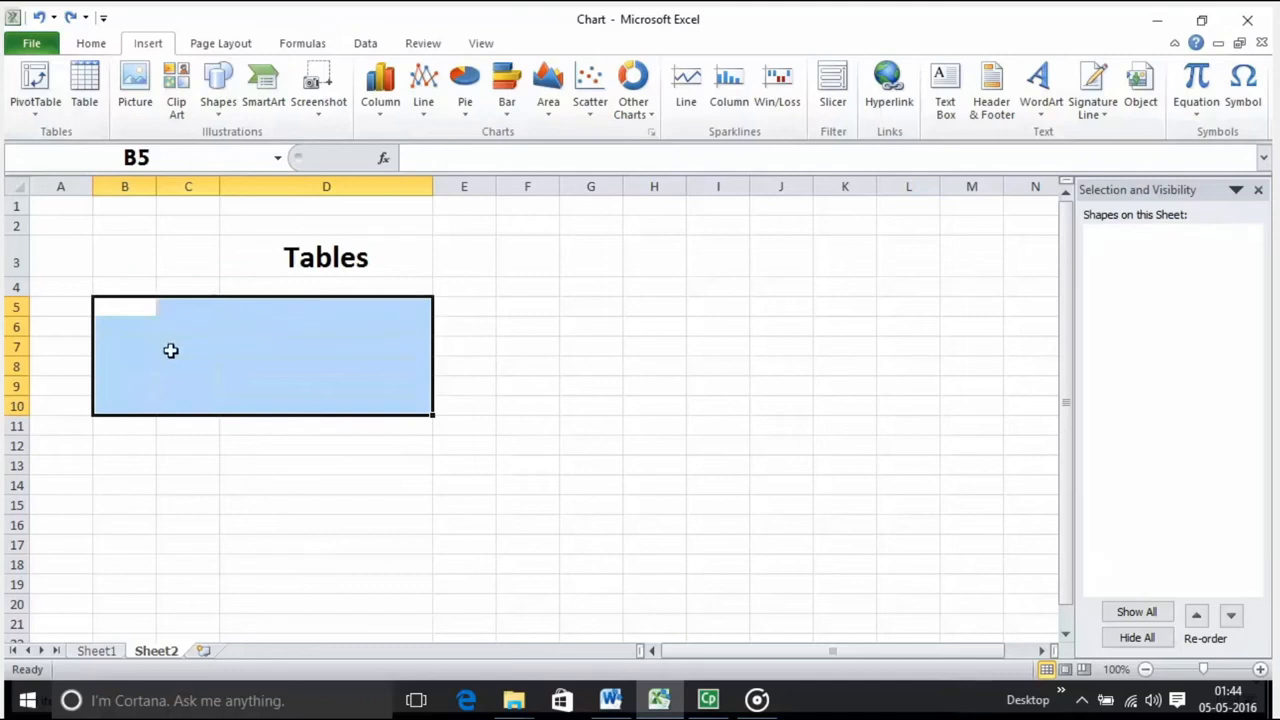
click(85, 95)
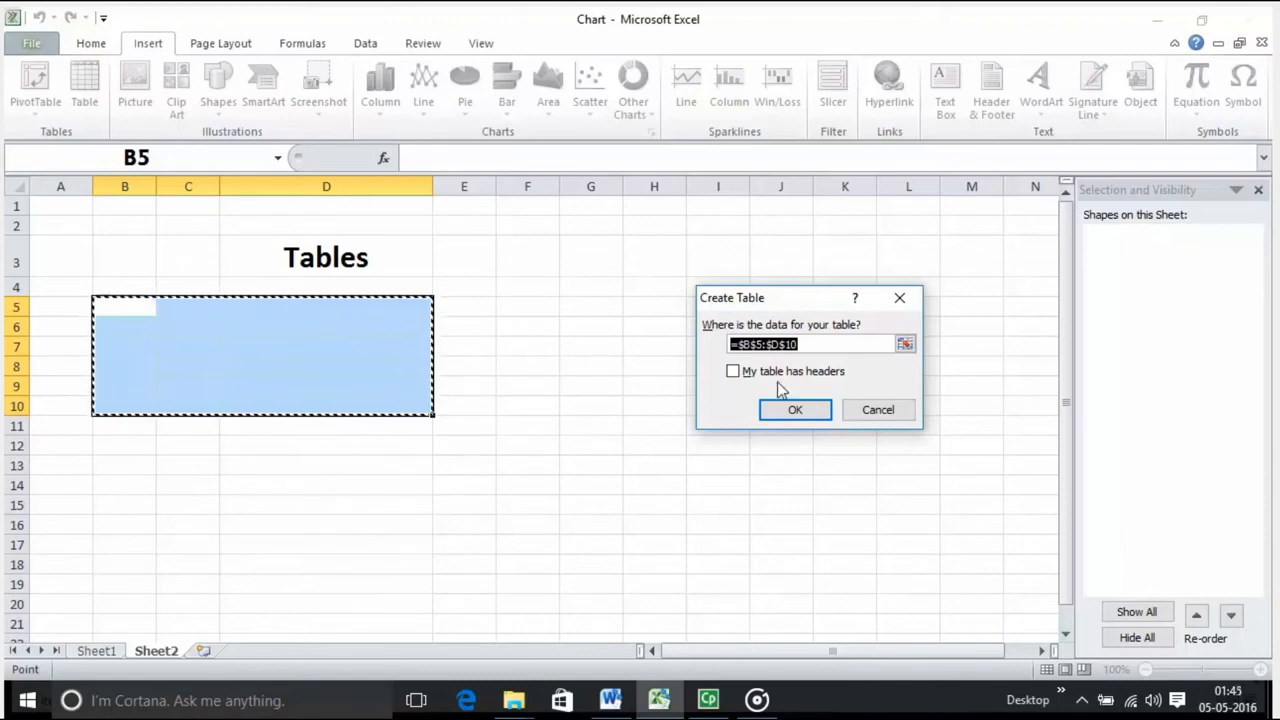
click(730, 371)
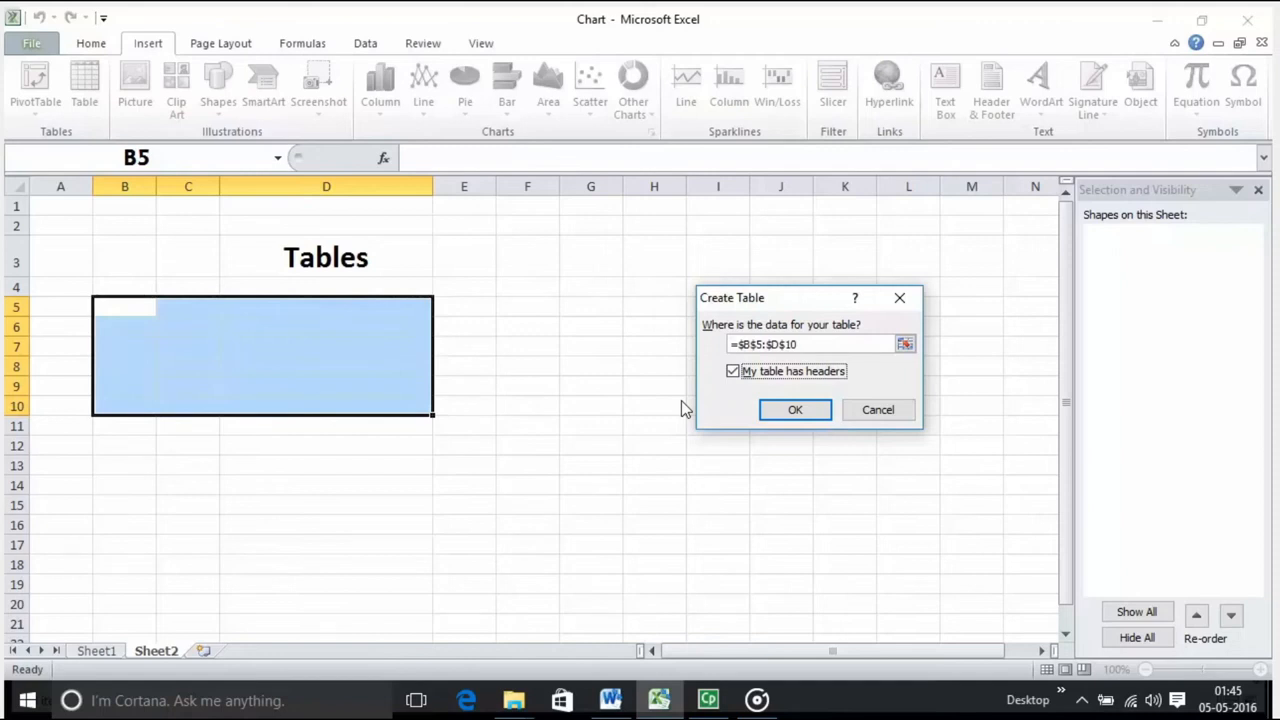
click(793, 411)
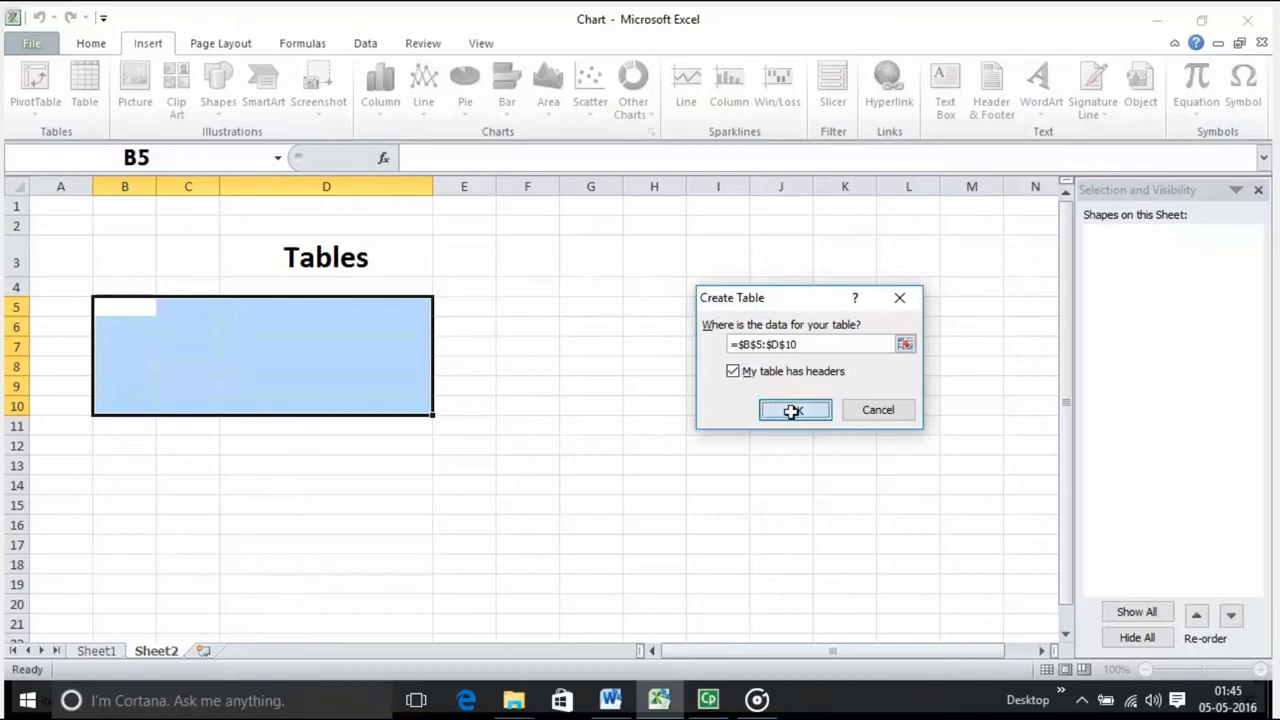
Step: Look over the new table's header row by selecting the header cells C5, D5 and B5 in turn
click(192, 306)
click(302, 308)
click(116, 307)
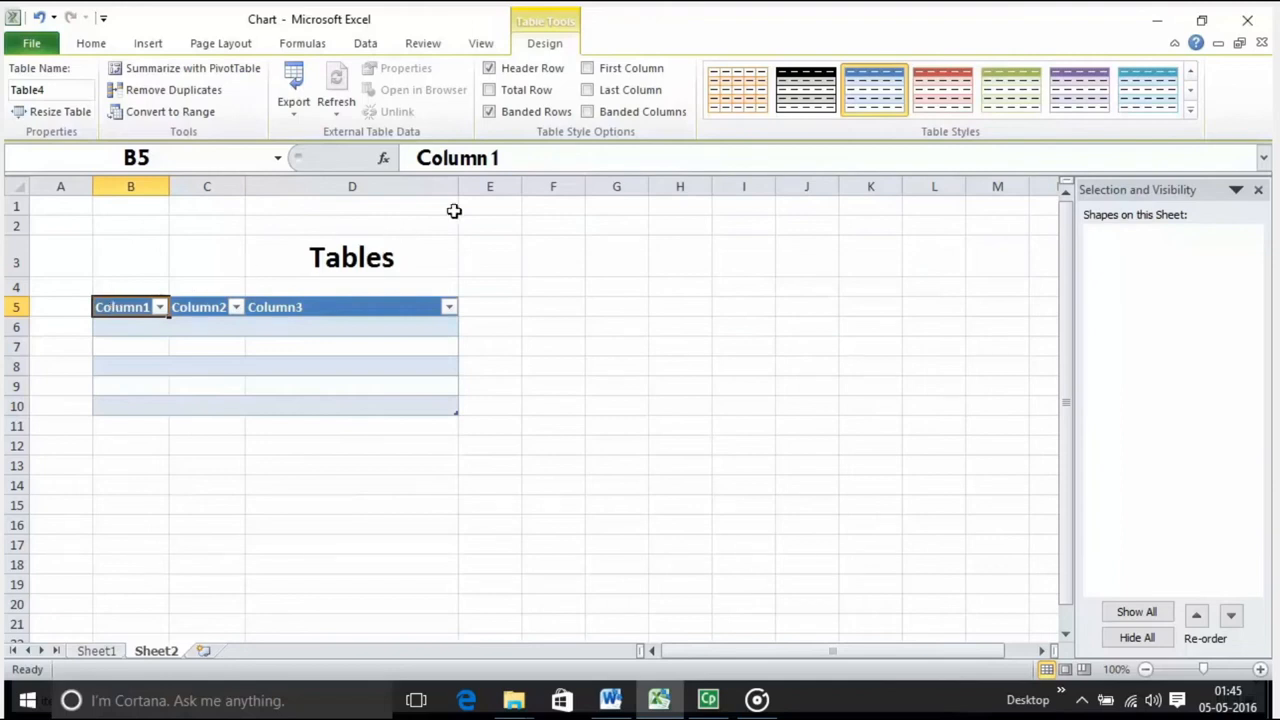
Step: Replace the header text in cell B5 of the blue table with "Change Cl"
drag(537, 163, 405, 165)
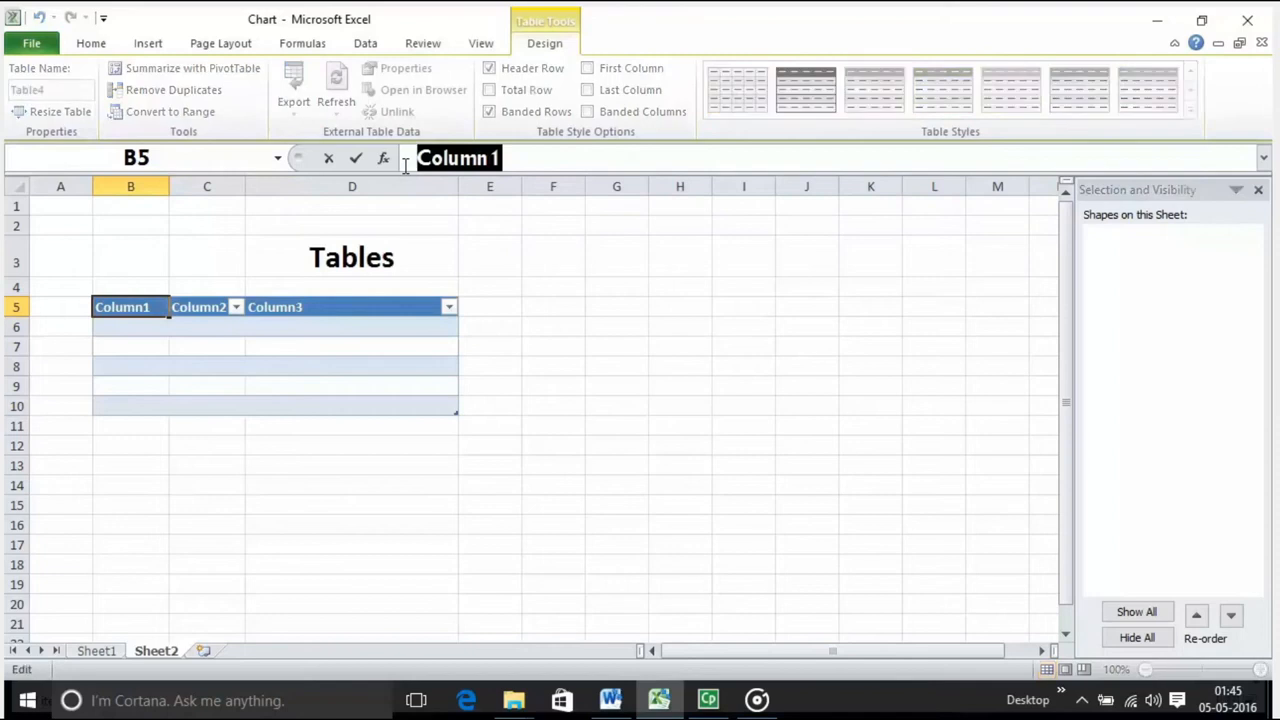
text(Change )
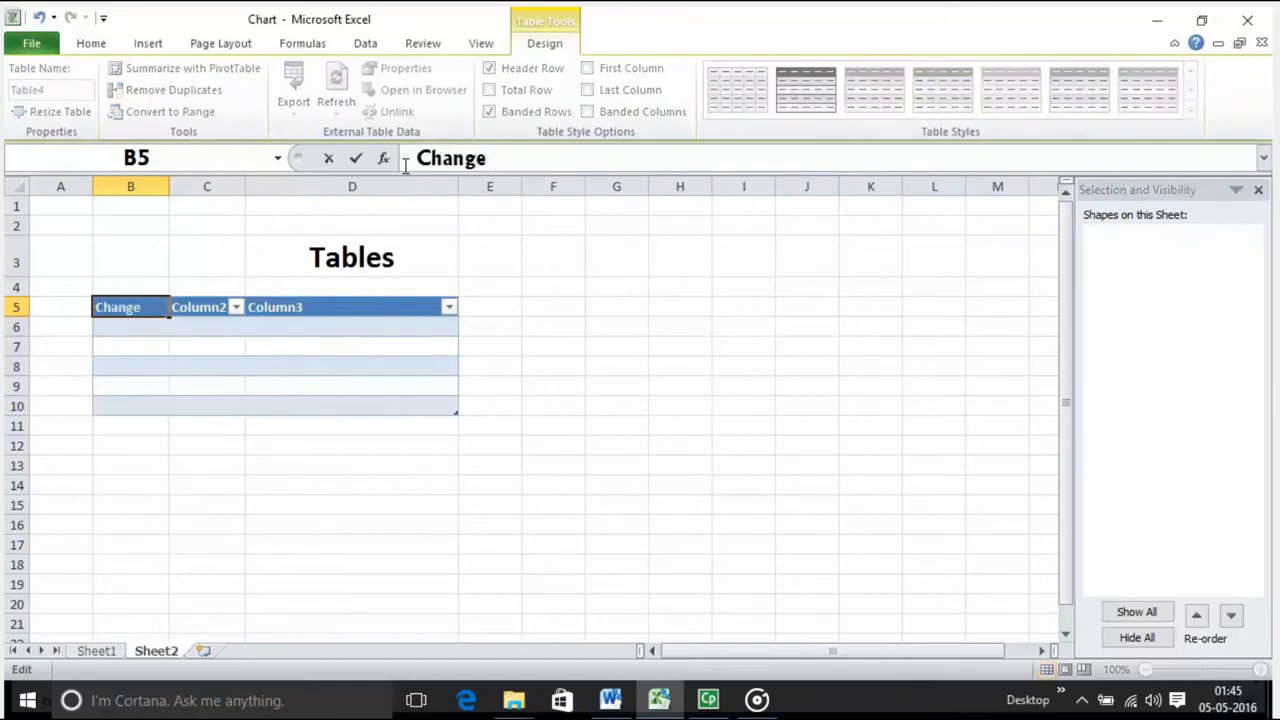
text(Cl)
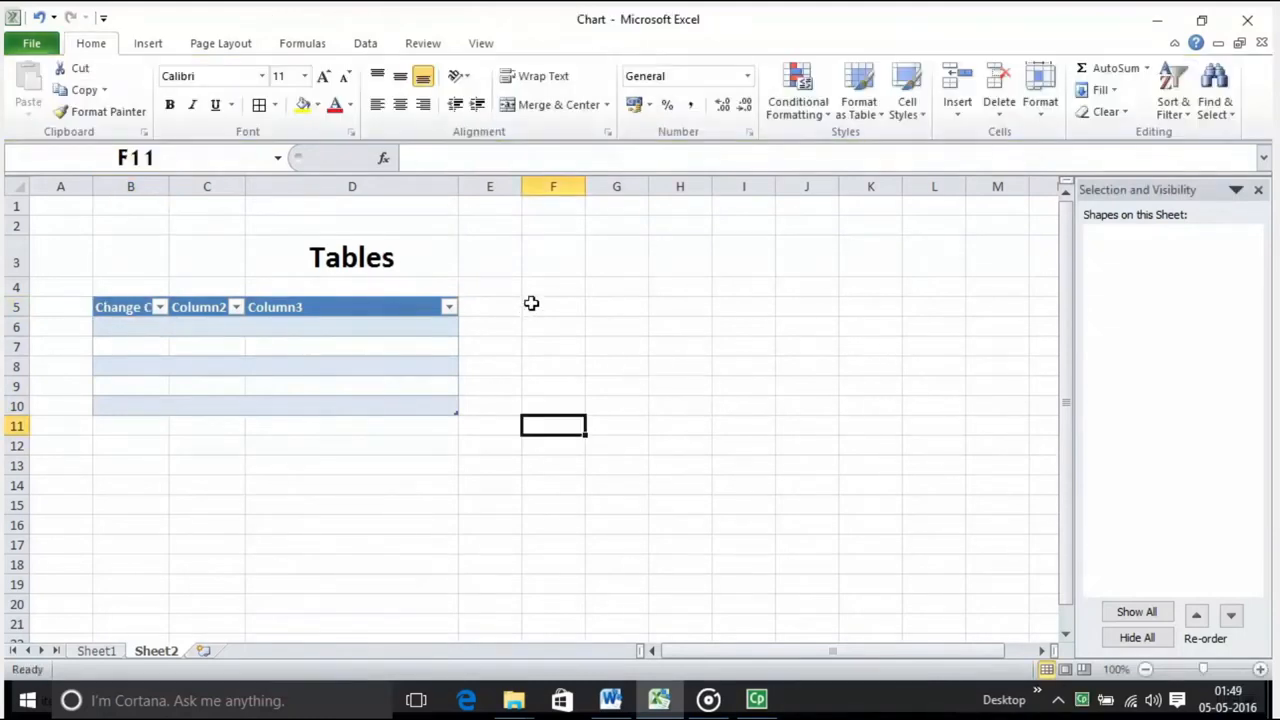
Step: Format the range F5:L18 on Sheet2 as a table with the green style from the first row of the Medium group
drag(531, 303, 948, 558)
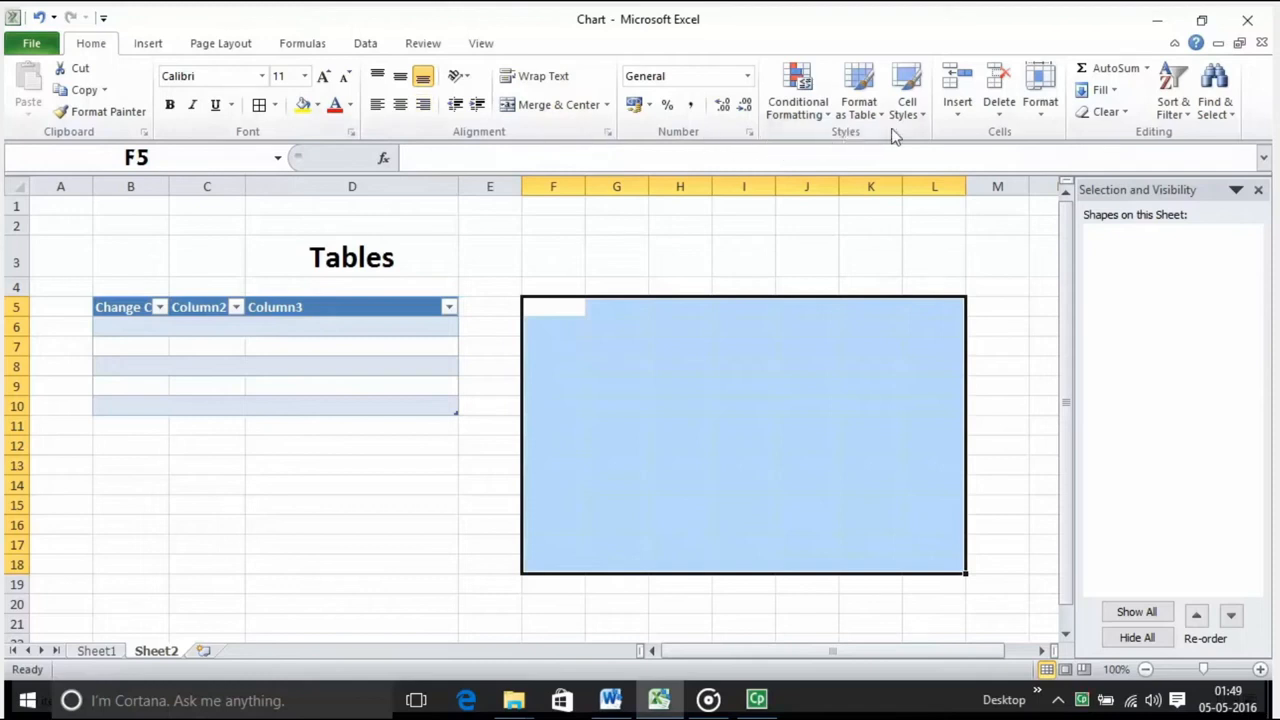
click(860, 112)
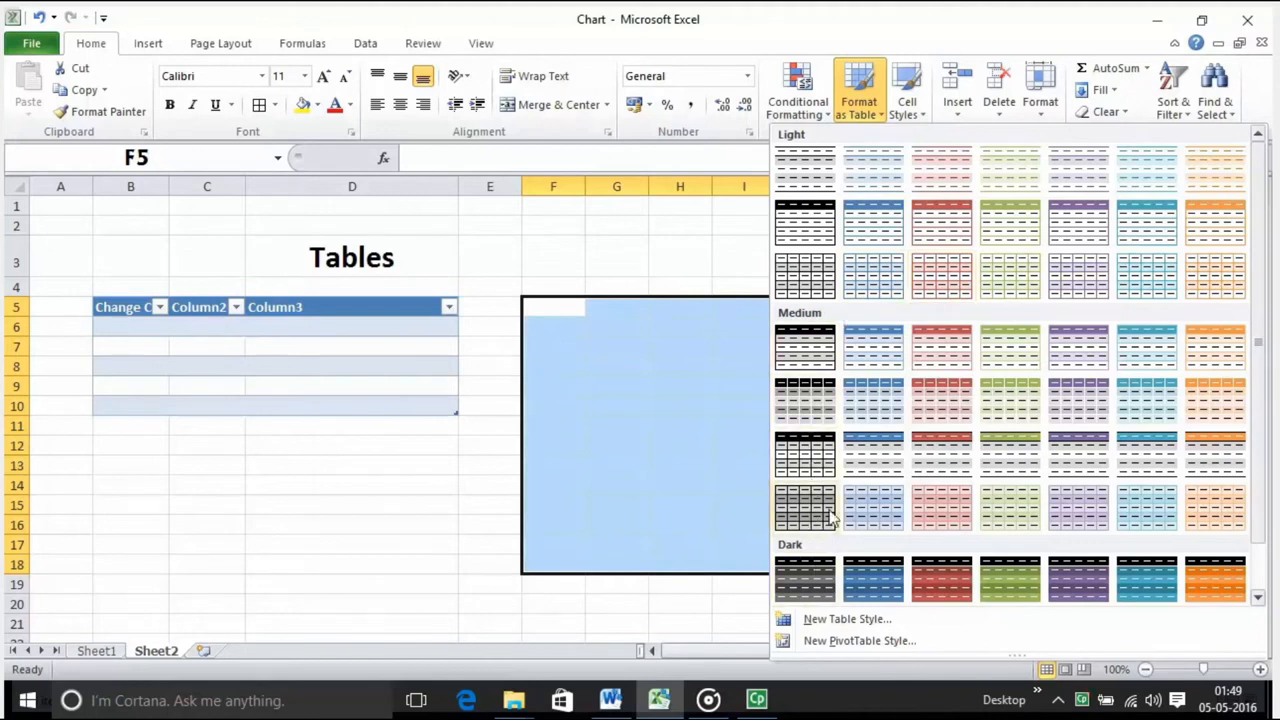
click(985, 347)
click(802, 409)
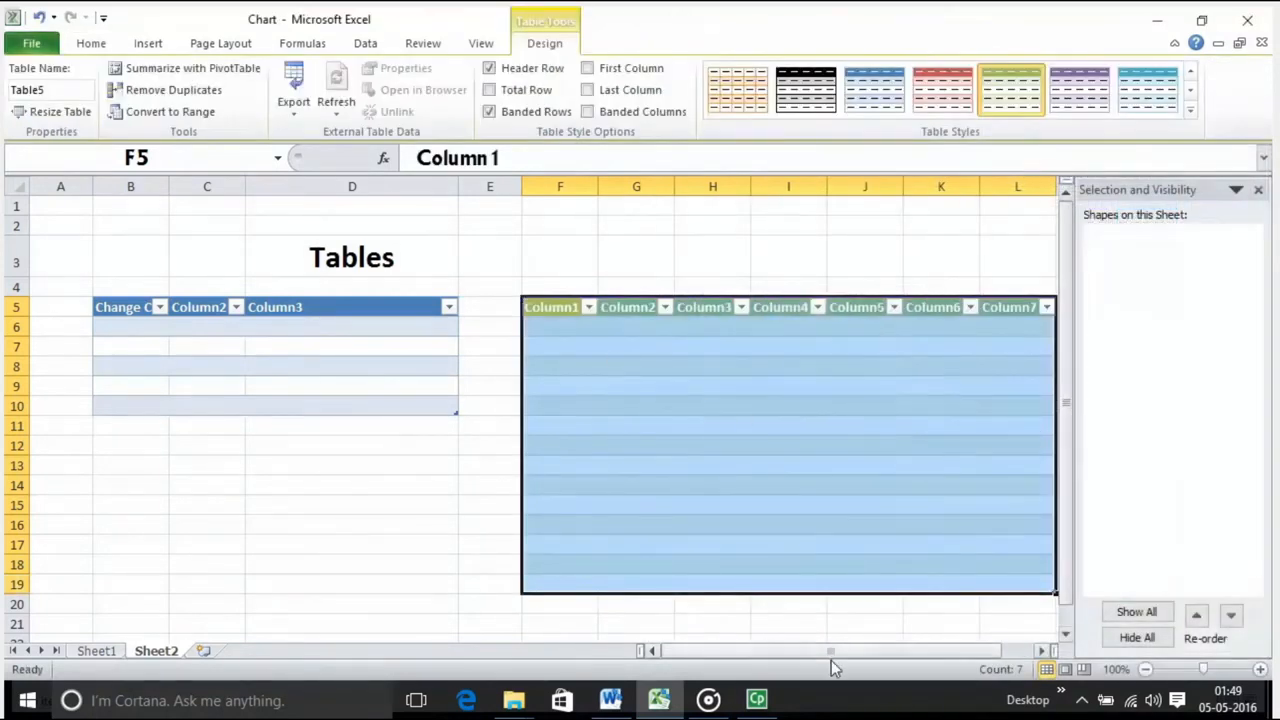
drag(832, 654, 870, 655)
click(720, 406)
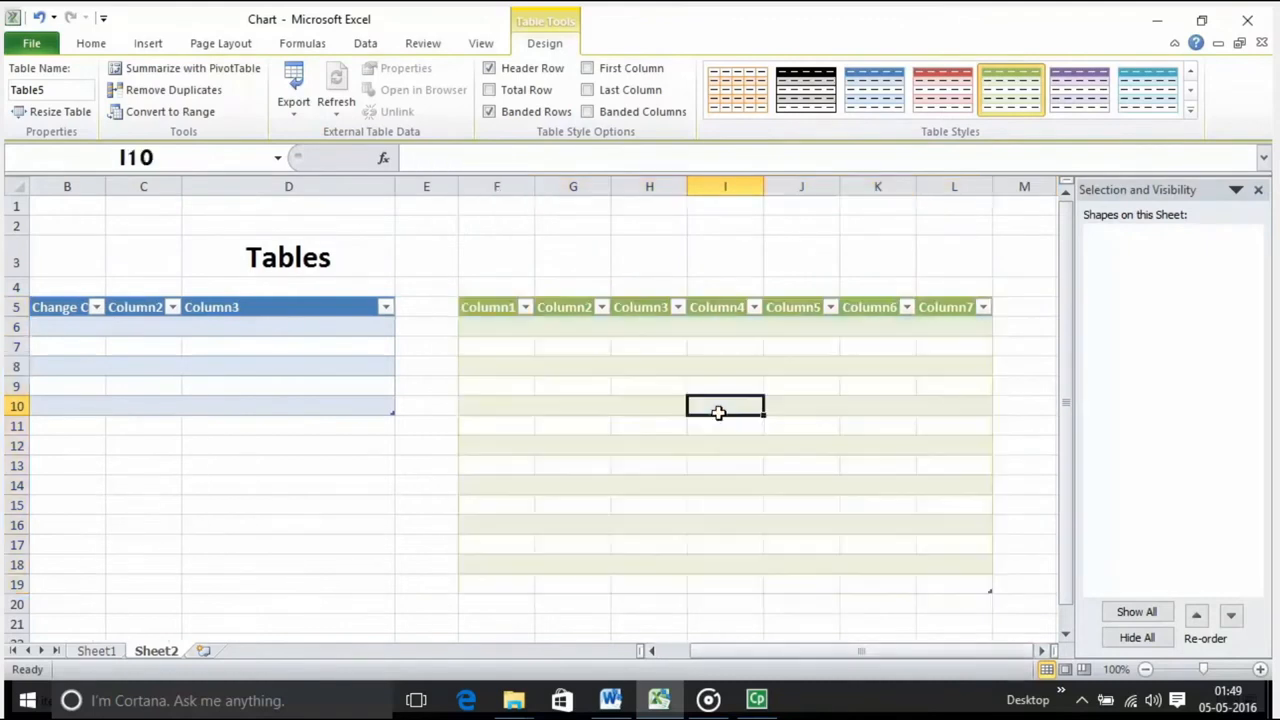
Step: Apply the Heading 2 cell style to the range F5:K17 in the green table
click(488, 297)
drag(497, 308, 893, 545)
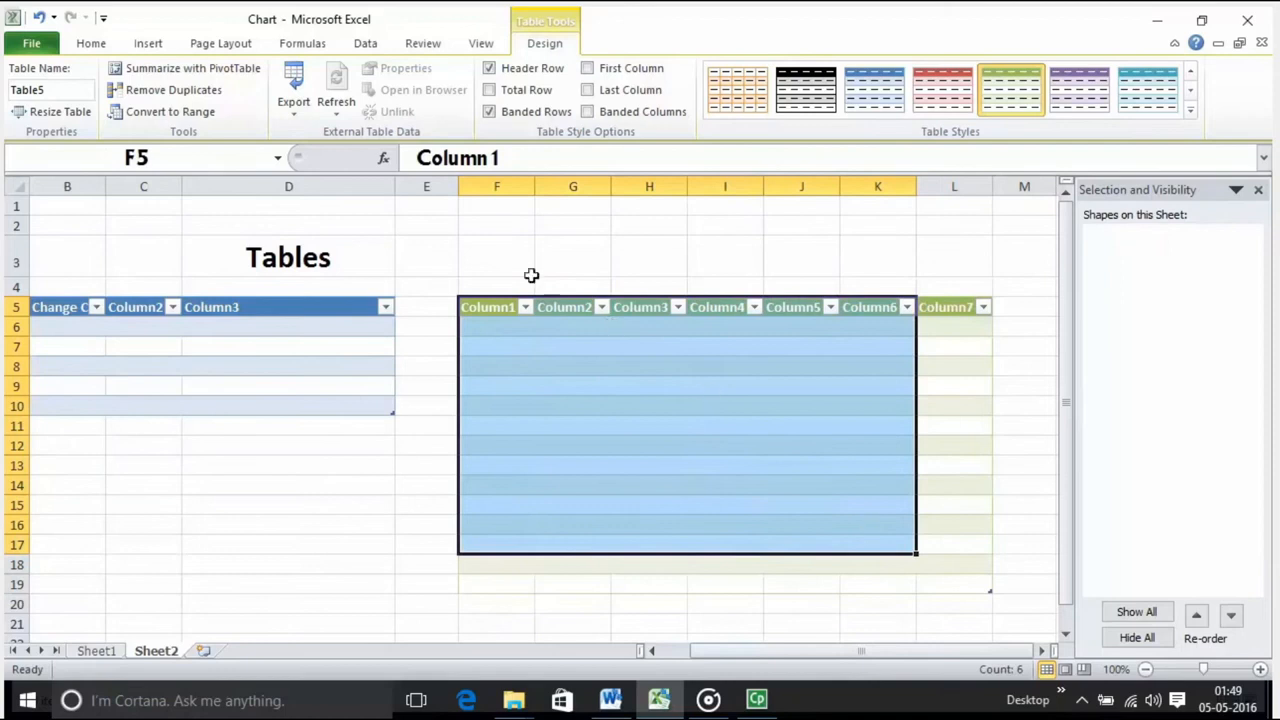
click(91, 43)
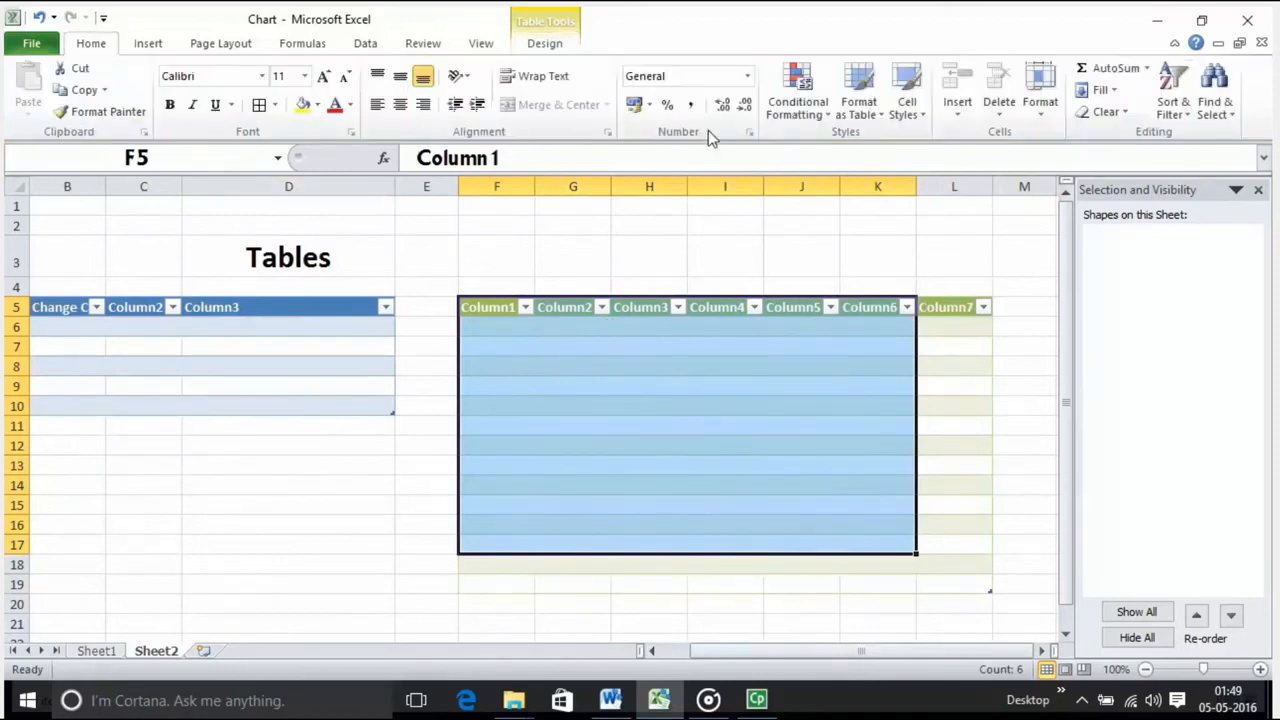
click(903, 108)
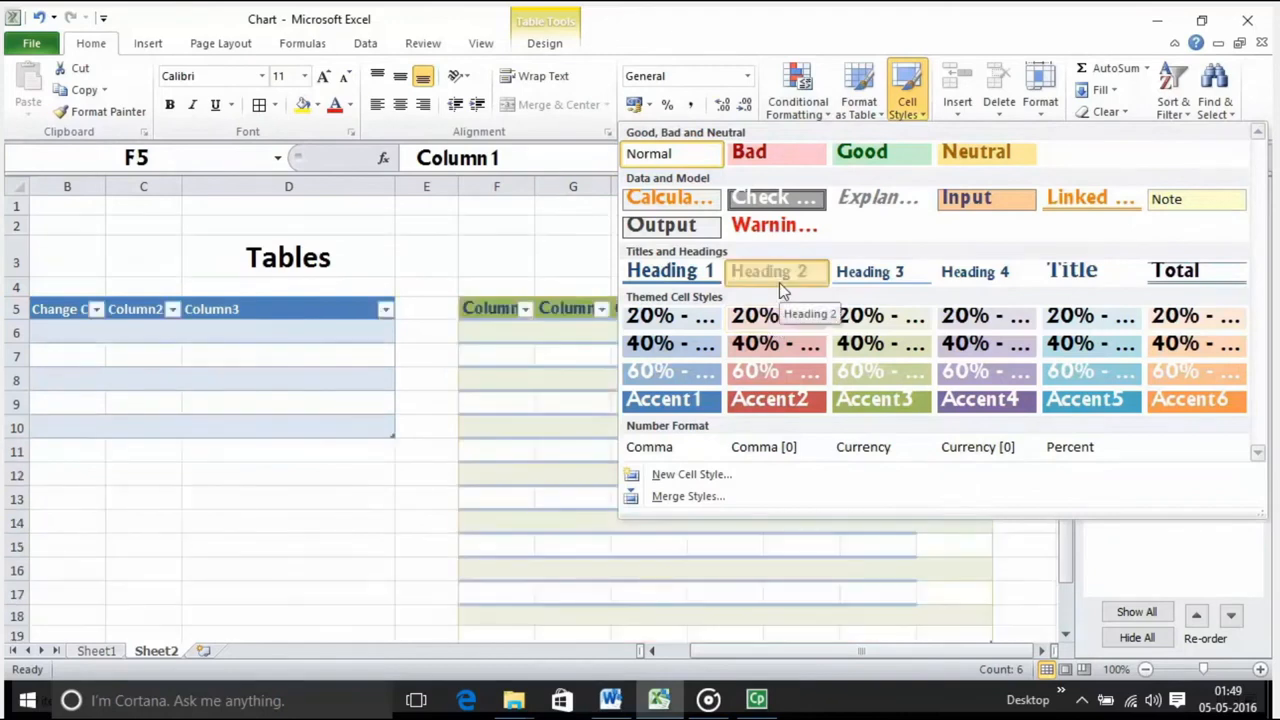
click(779, 280)
click(496, 270)
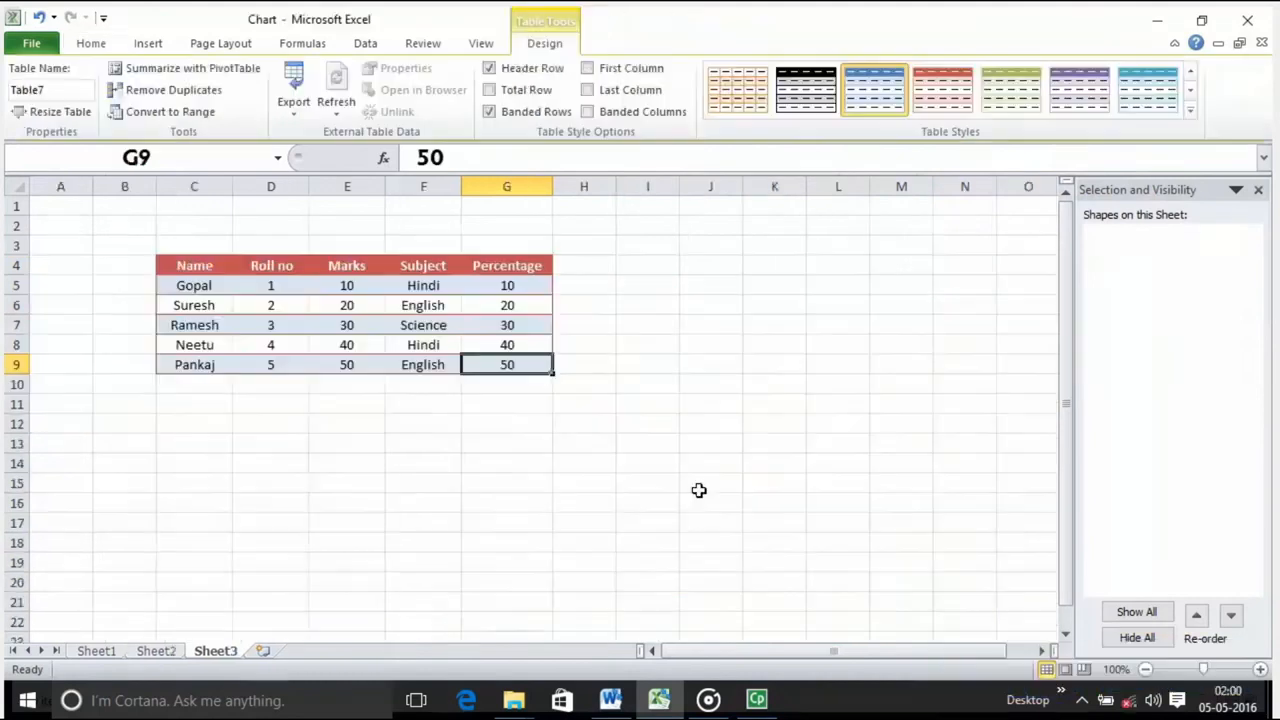
click(658, 342)
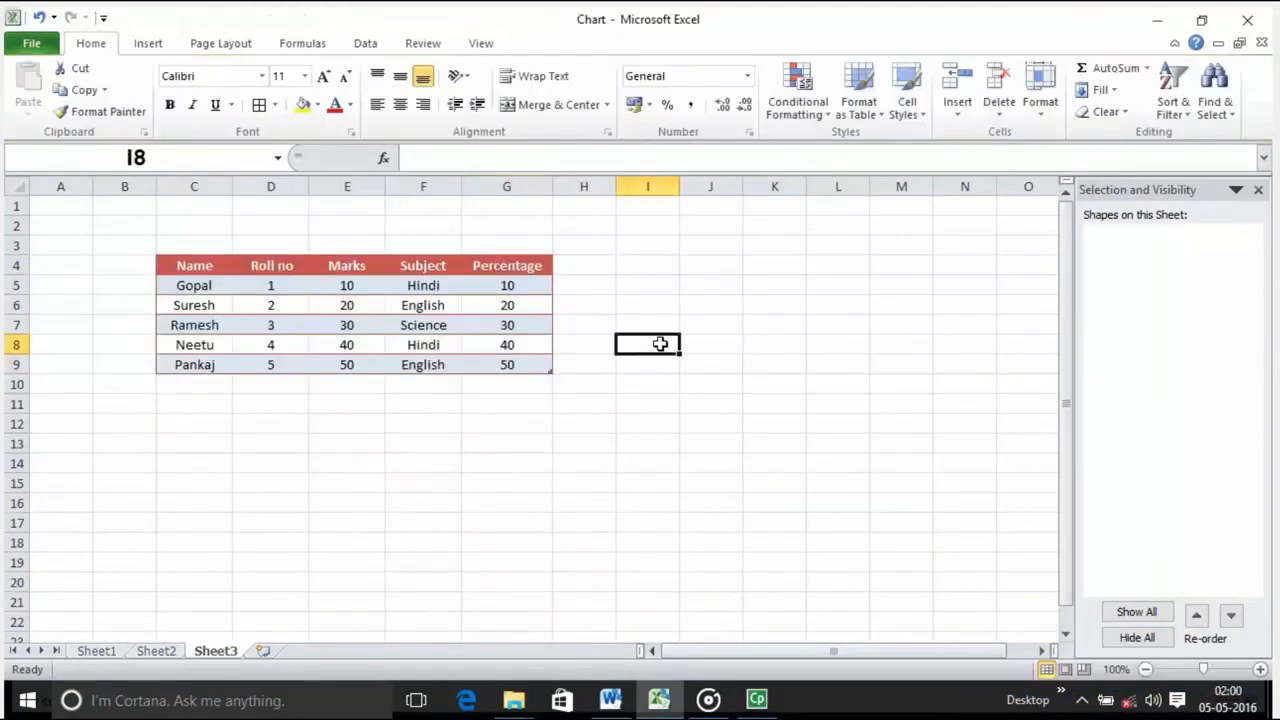
drag(163, 272, 376, 351)
click(650, 393)
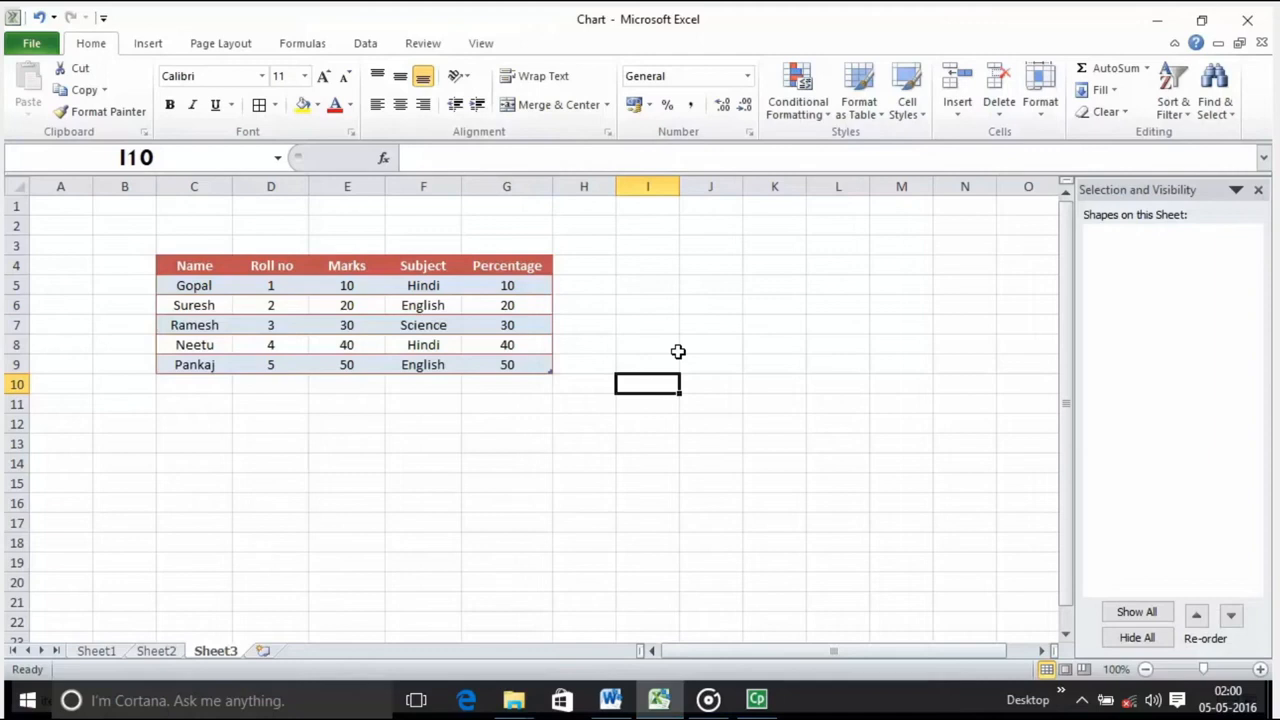
Step: Convert the student marks table on Sheet3 to a normal range and accept the conversion
click(313, 300)
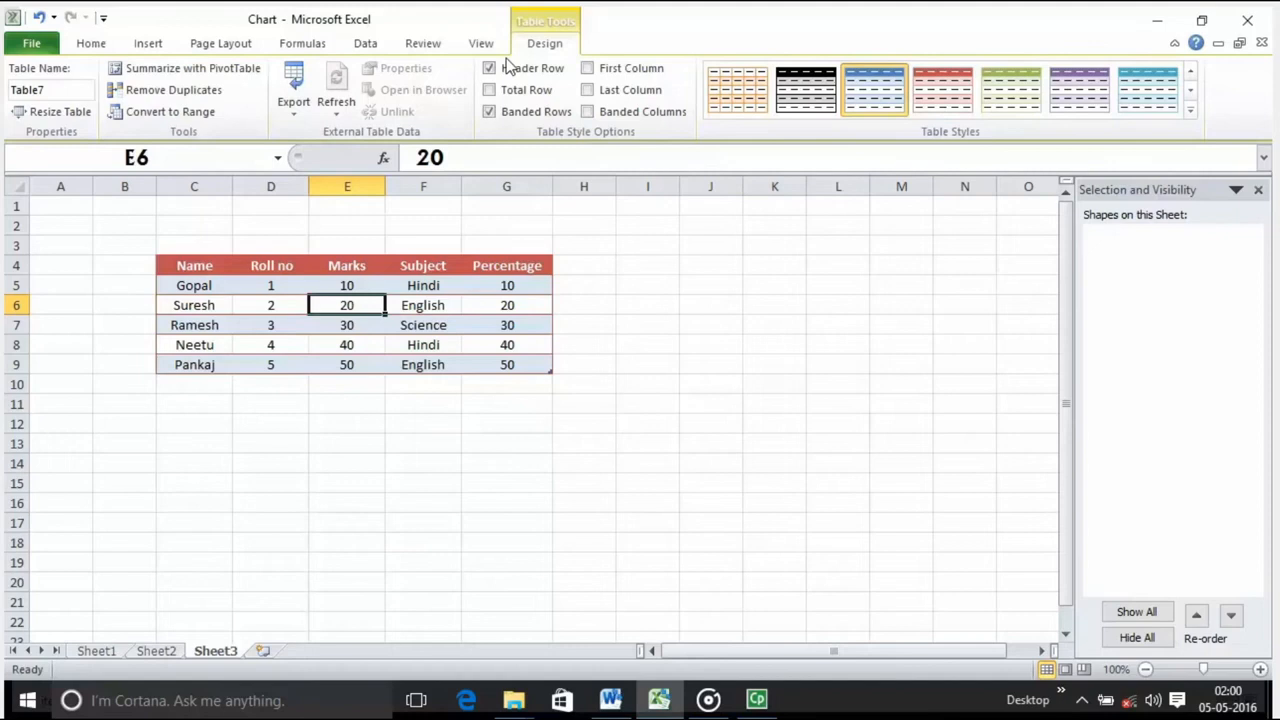
click(178, 114)
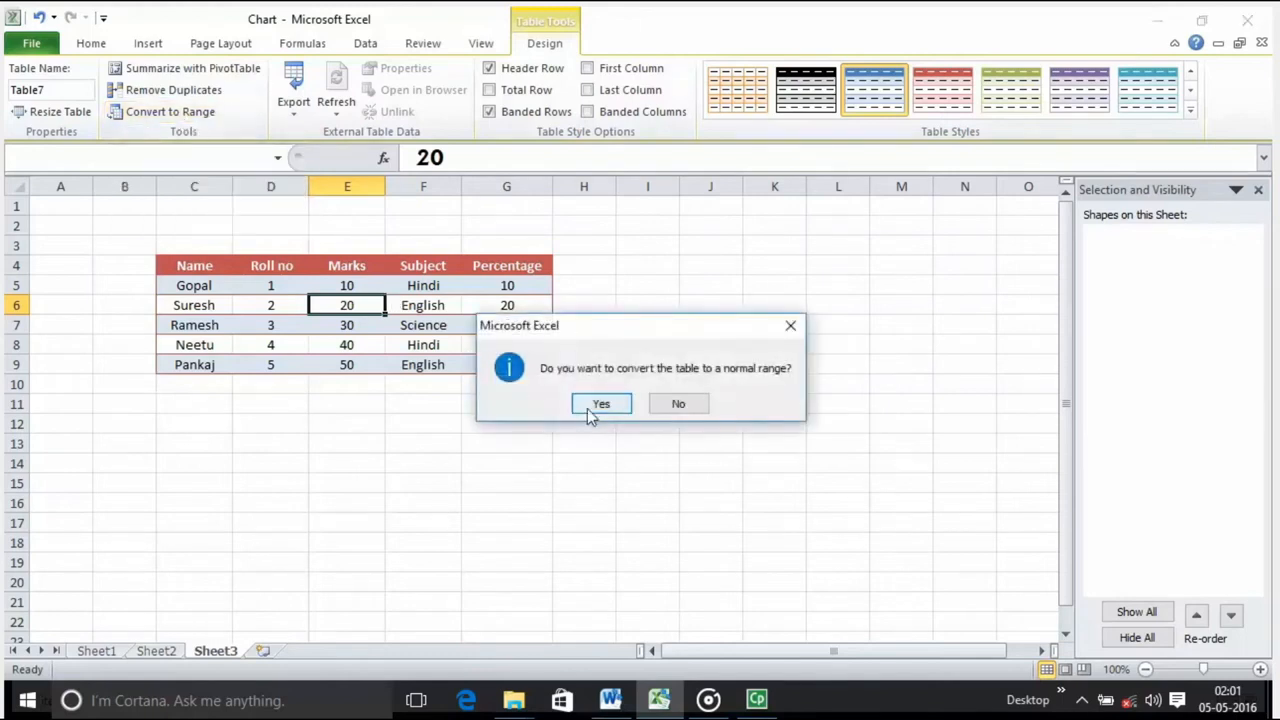
click(600, 404)
Step: Examine the converted range on Sheet3, selecting several data cells and the header cells in row 4
click(226, 288)
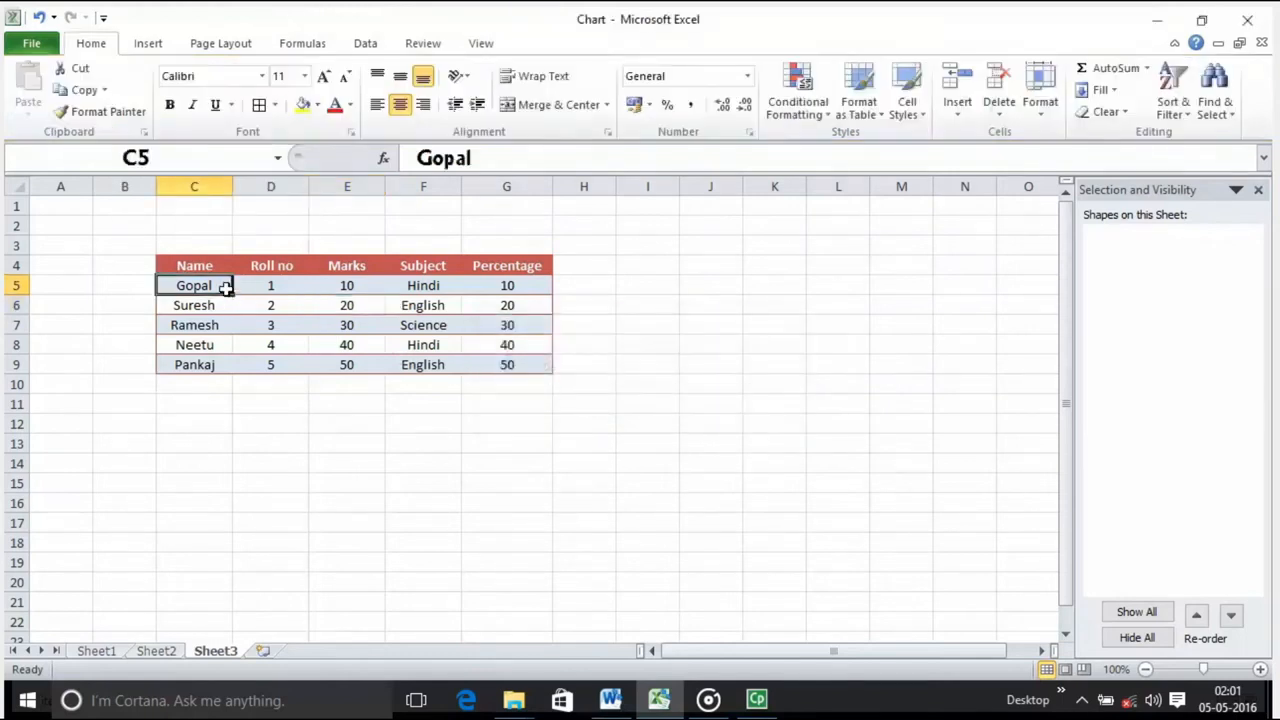
click(322, 316)
click(352, 318)
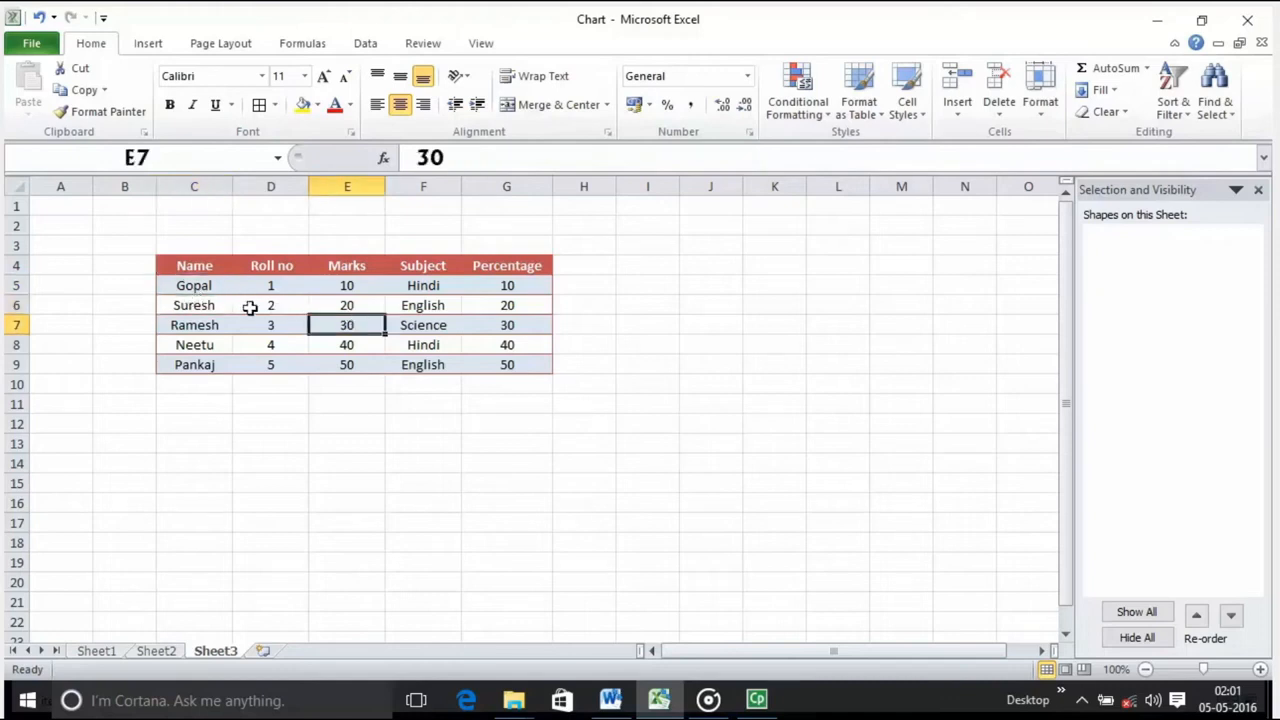
click(266, 320)
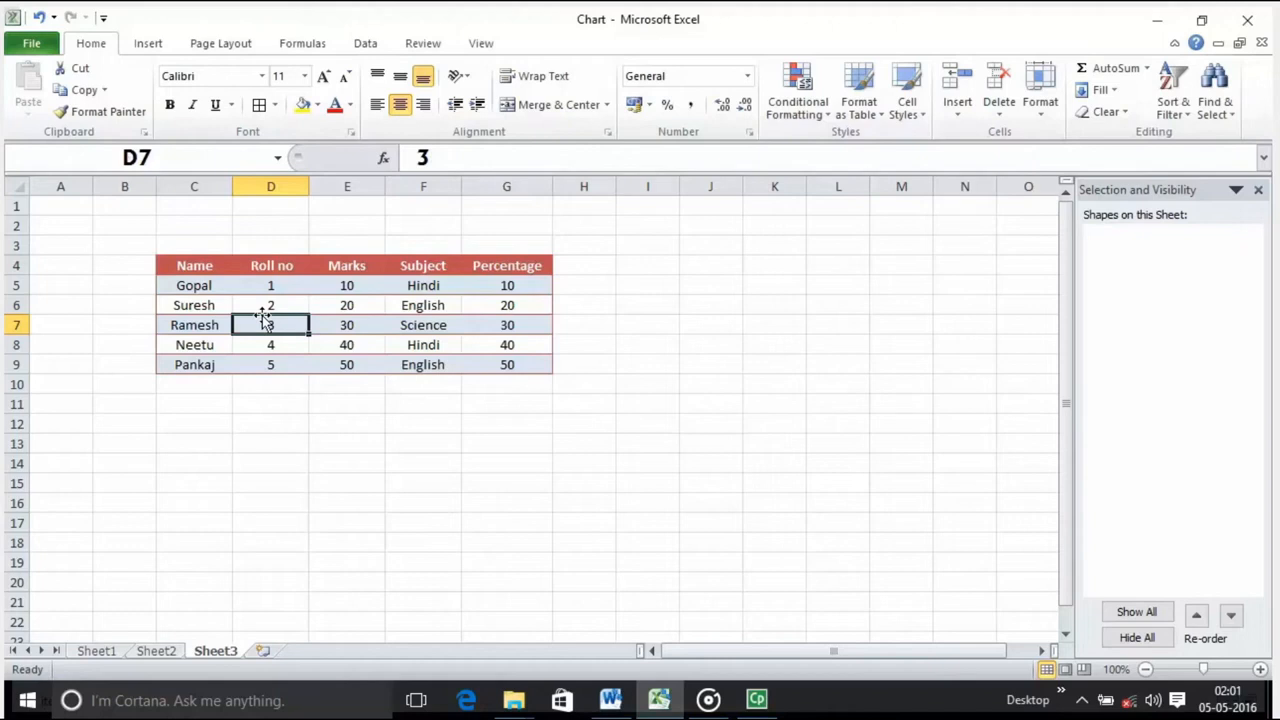
drag(178, 268, 476, 270)
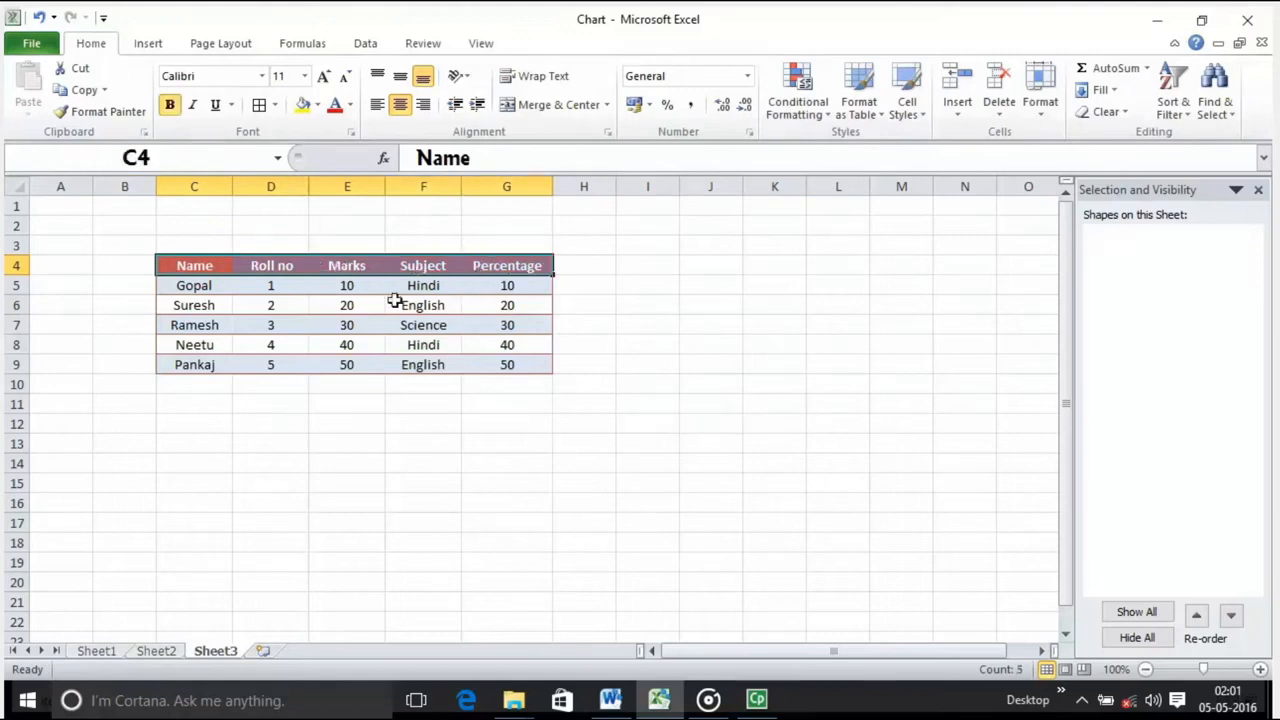
click(203, 310)
drag(217, 265, 424, 268)
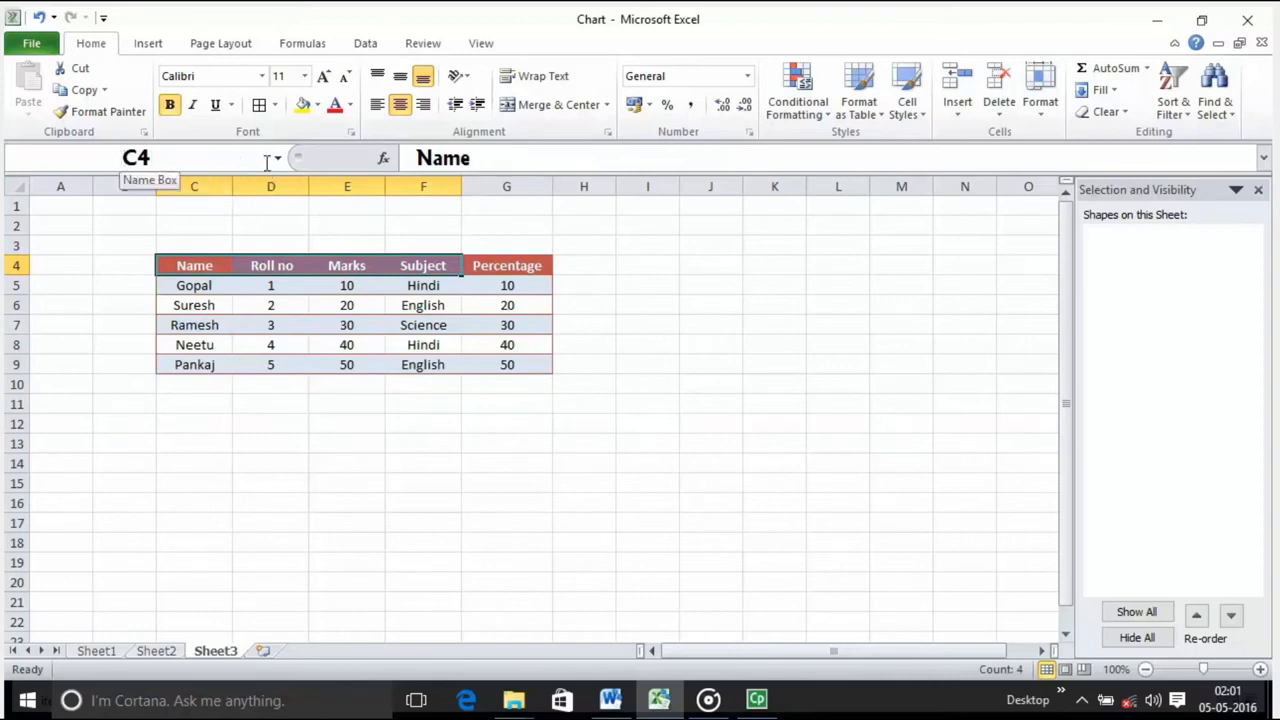
click(228, 303)
click(216, 279)
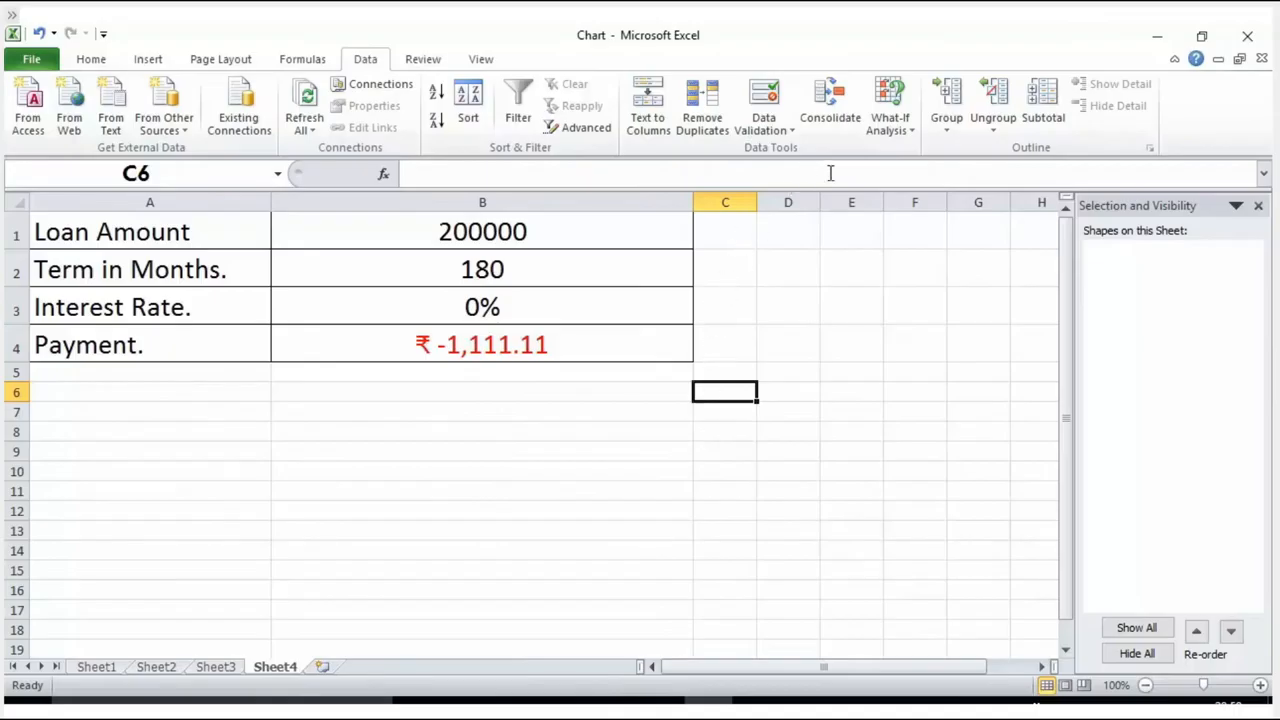
Step: View the What-If Analysis options on Sheet4, and look over the loan labels in column A and the payment cell B4
click(903, 130)
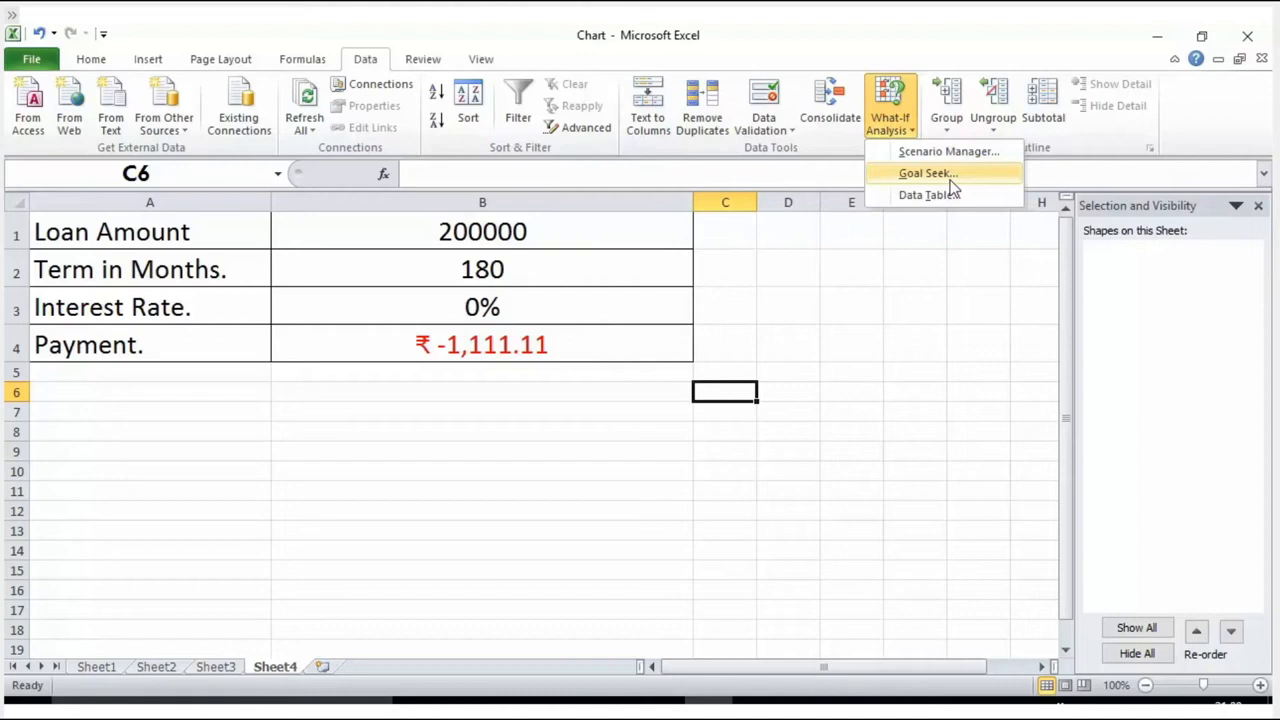
click(88, 237)
click(88, 236)
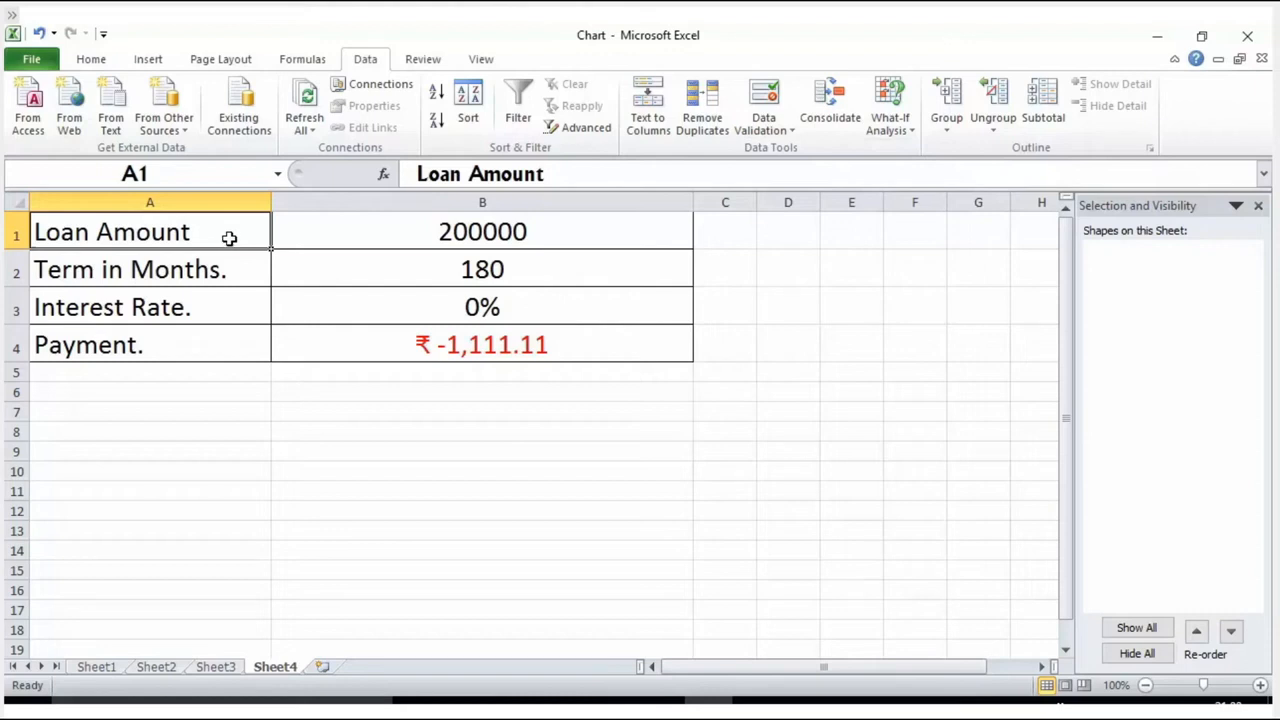
click(159, 300)
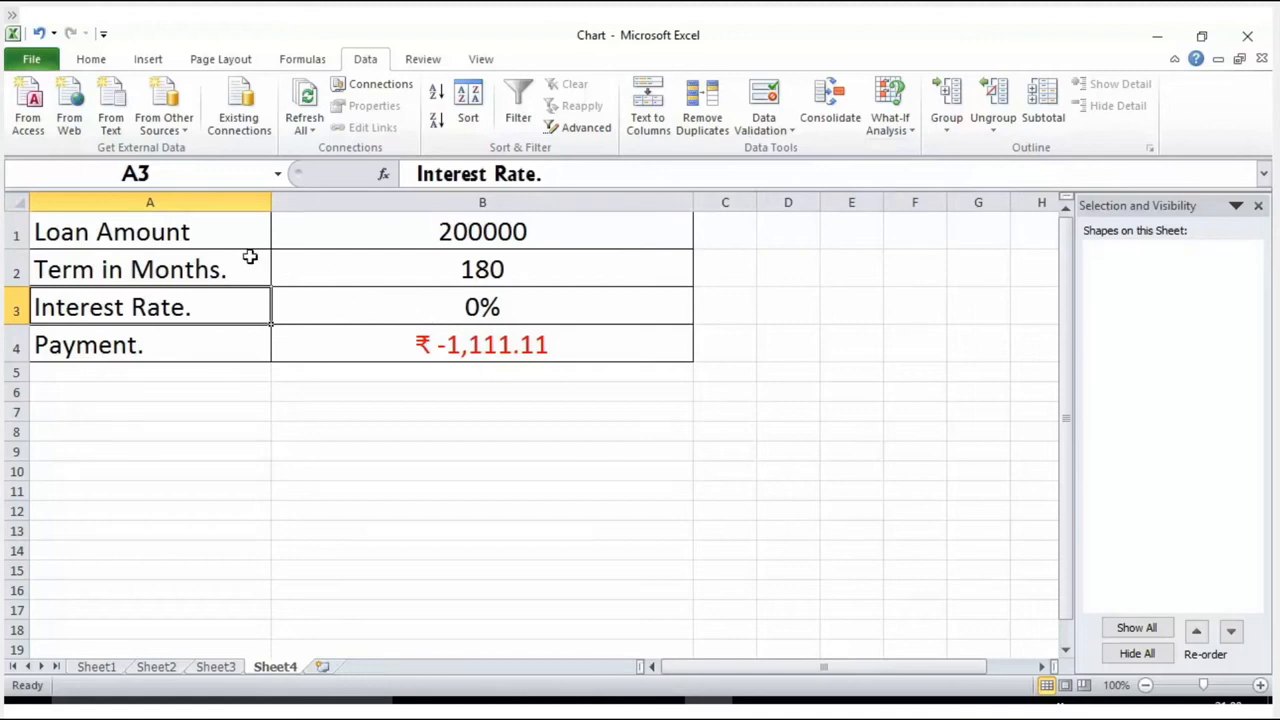
click(170, 339)
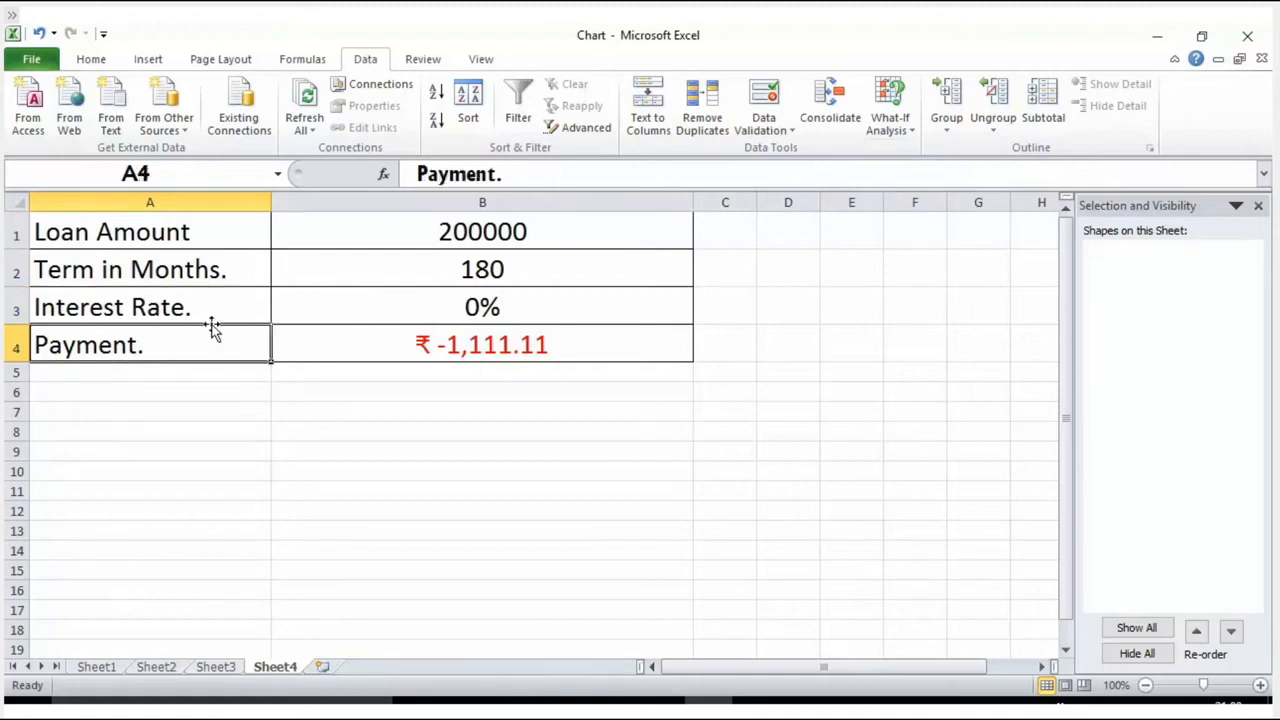
click(380, 347)
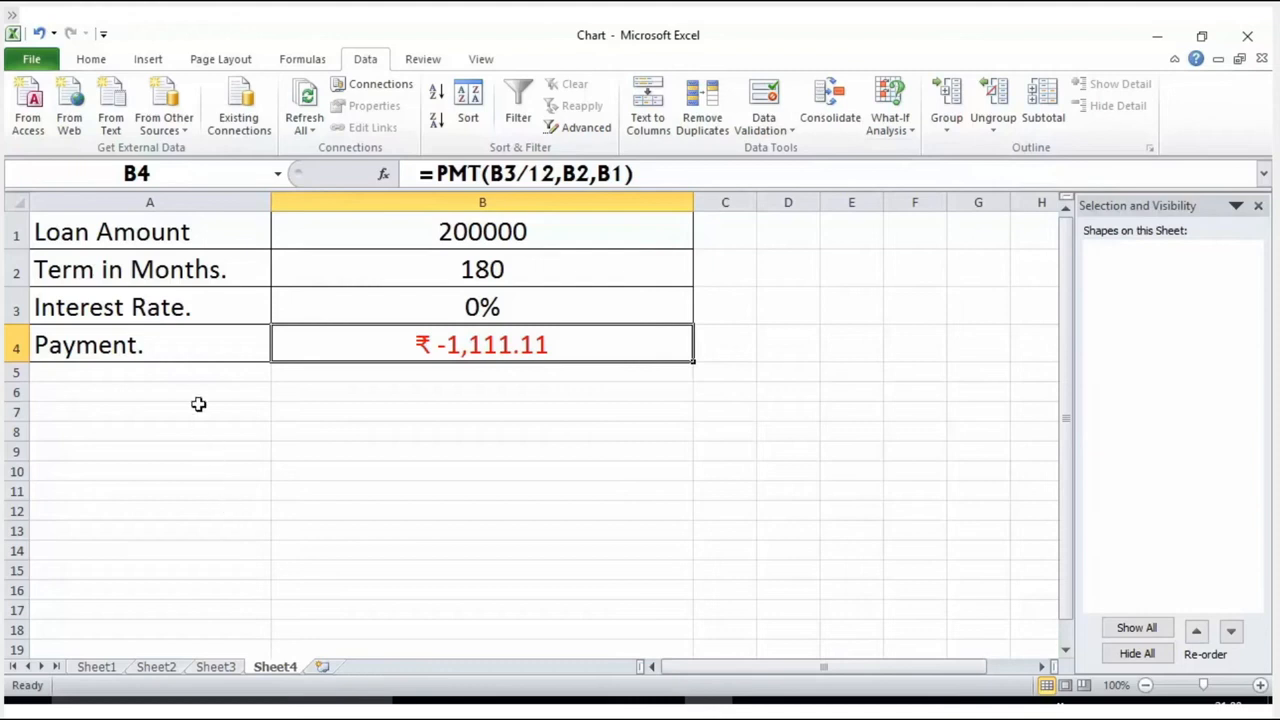
Step: Review the labels in A1 to A4 one by one, along with the loan amount in B1 and the term in B2
click(183, 233)
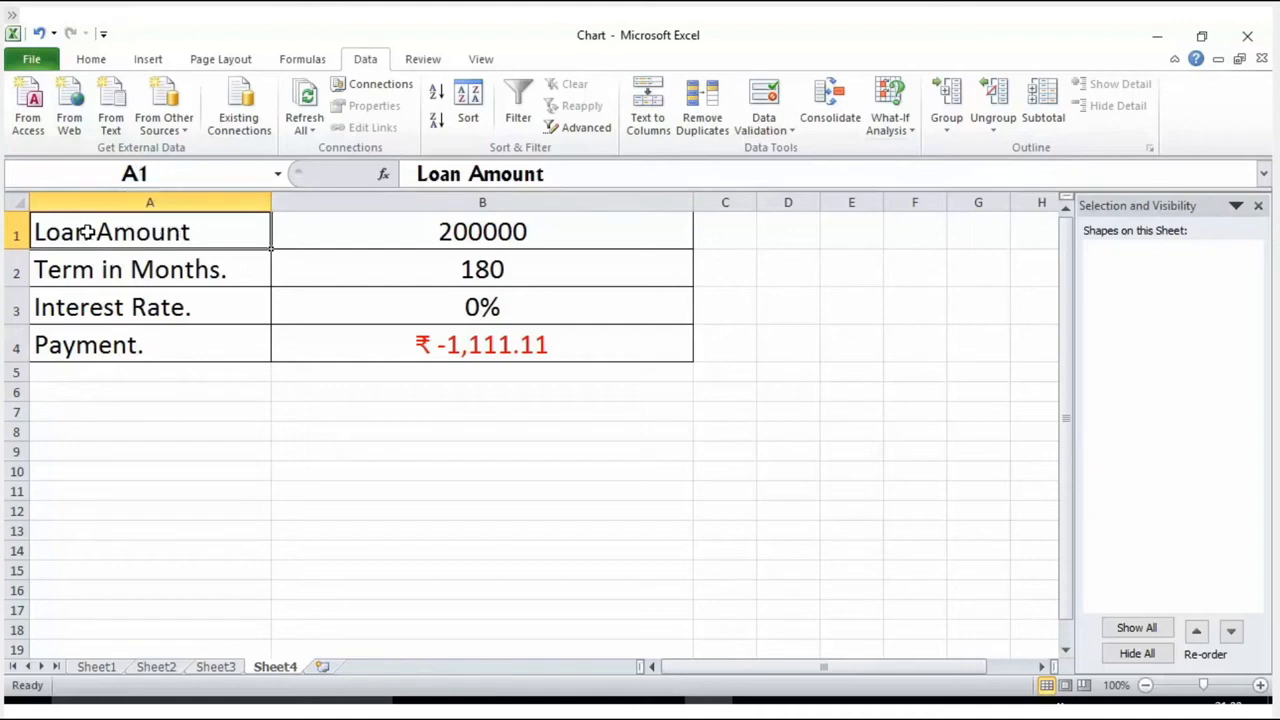
click(156, 276)
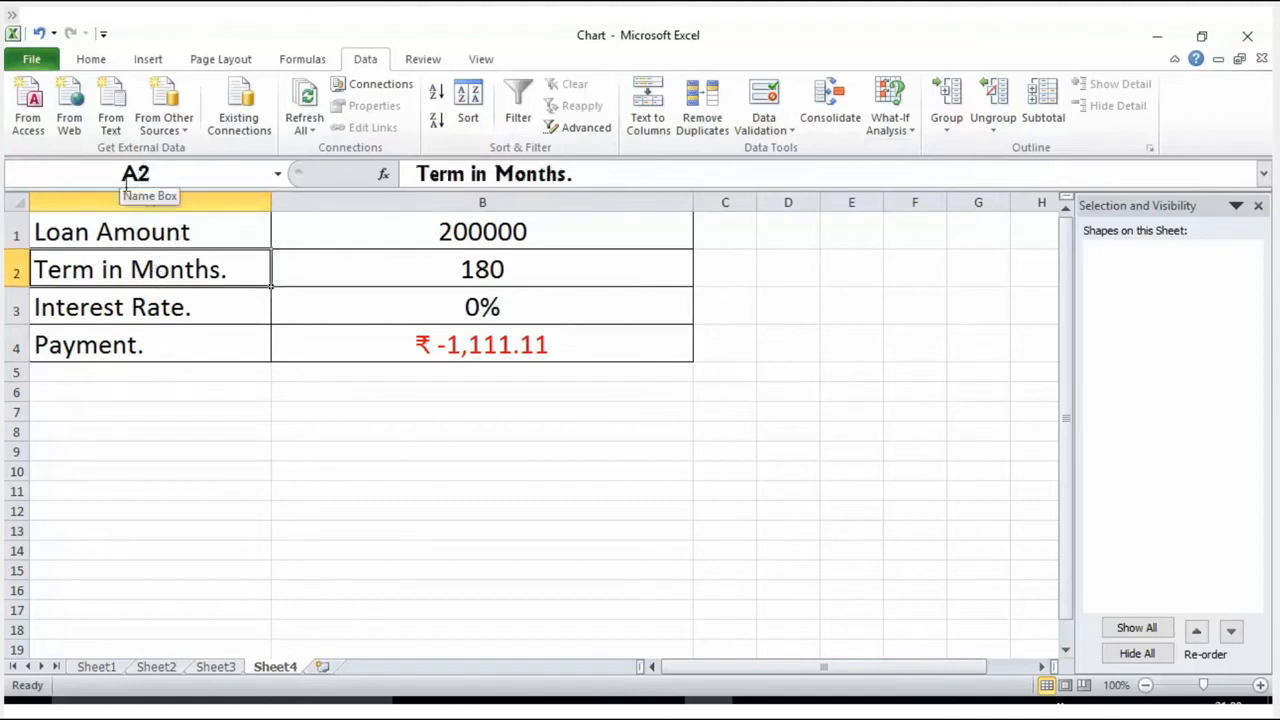
click(143, 305)
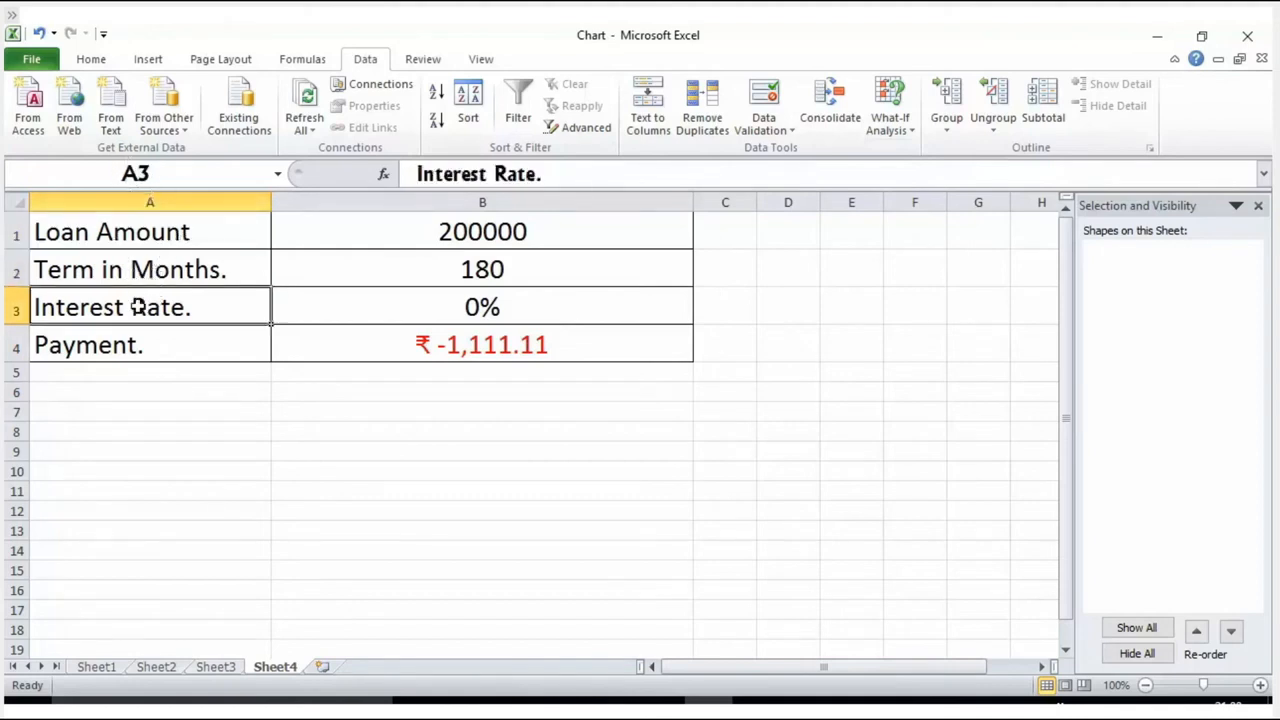
click(152, 345)
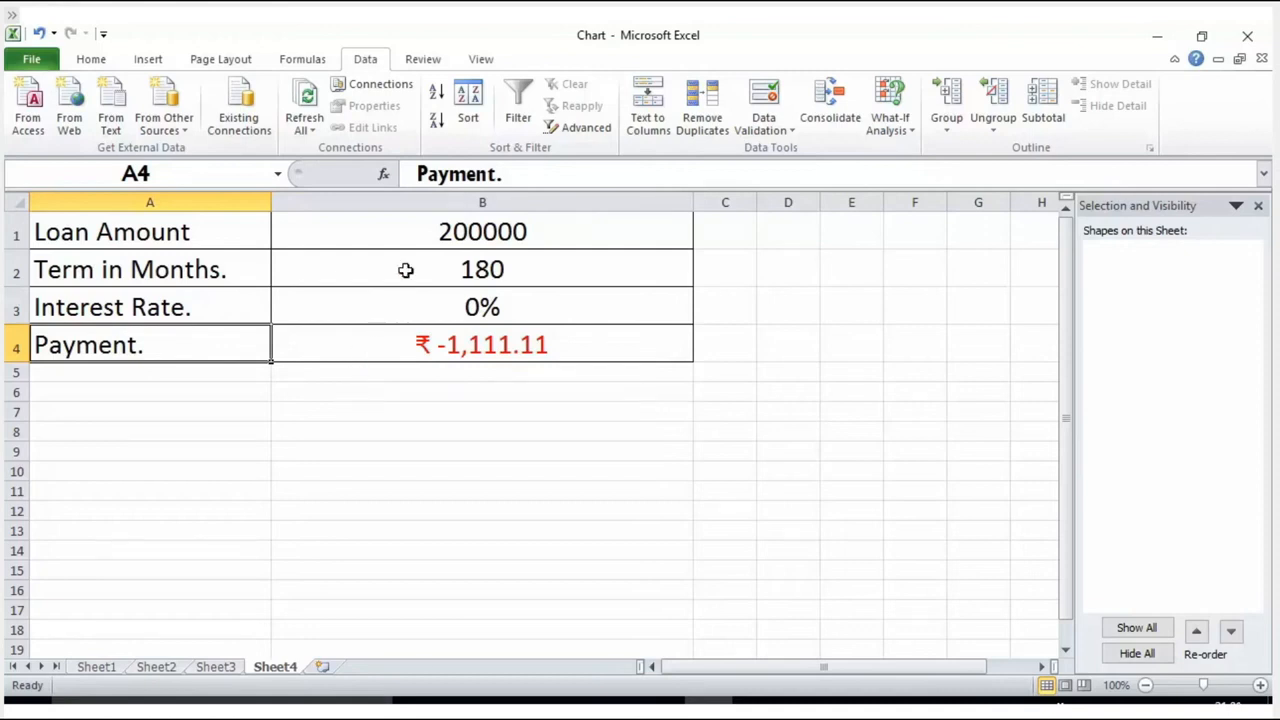
click(424, 233)
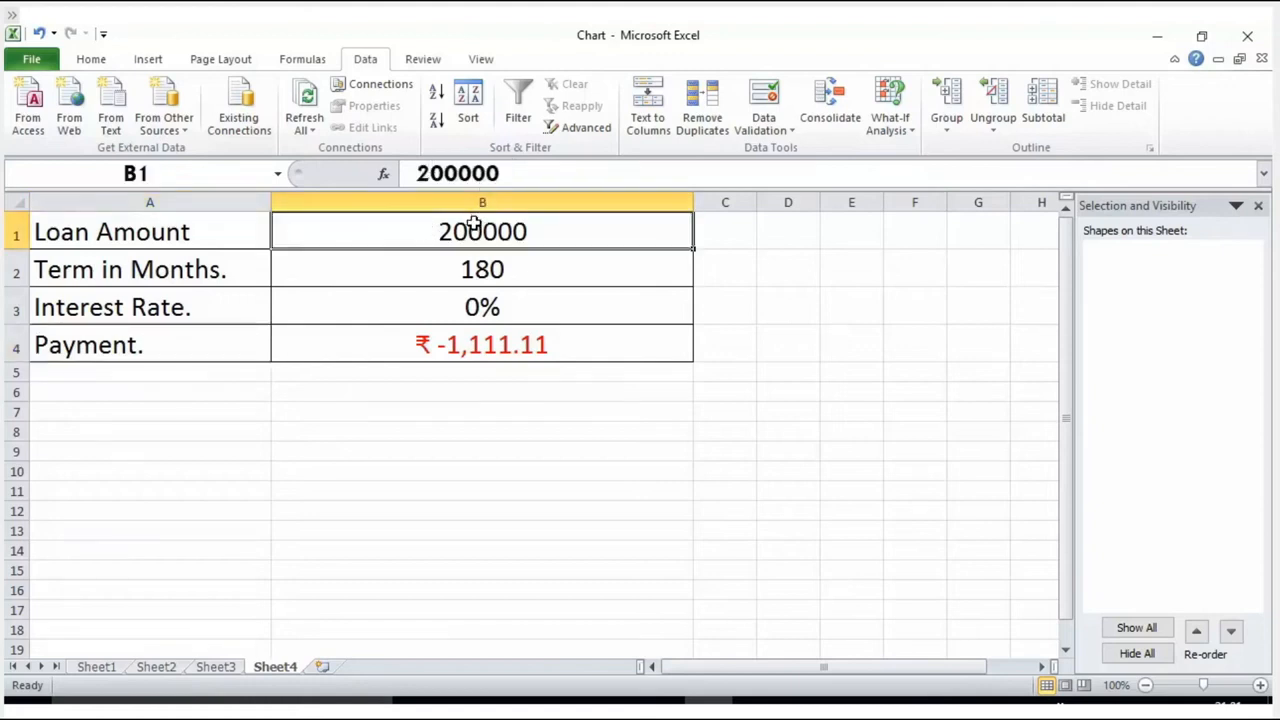
click(476, 275)
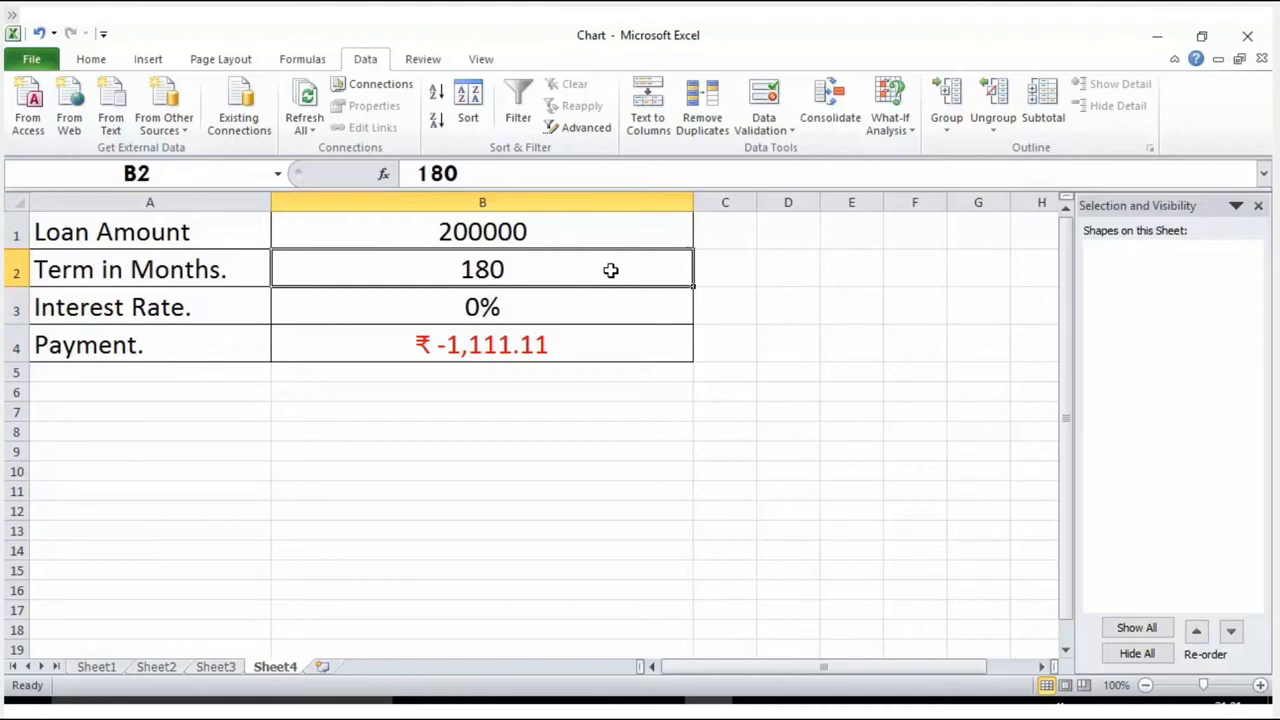
Step: Examine the PMT formula in B4 piece by piece, highlighting the function name and its B3/12, B2 and B1 arguments
click(567, 339)
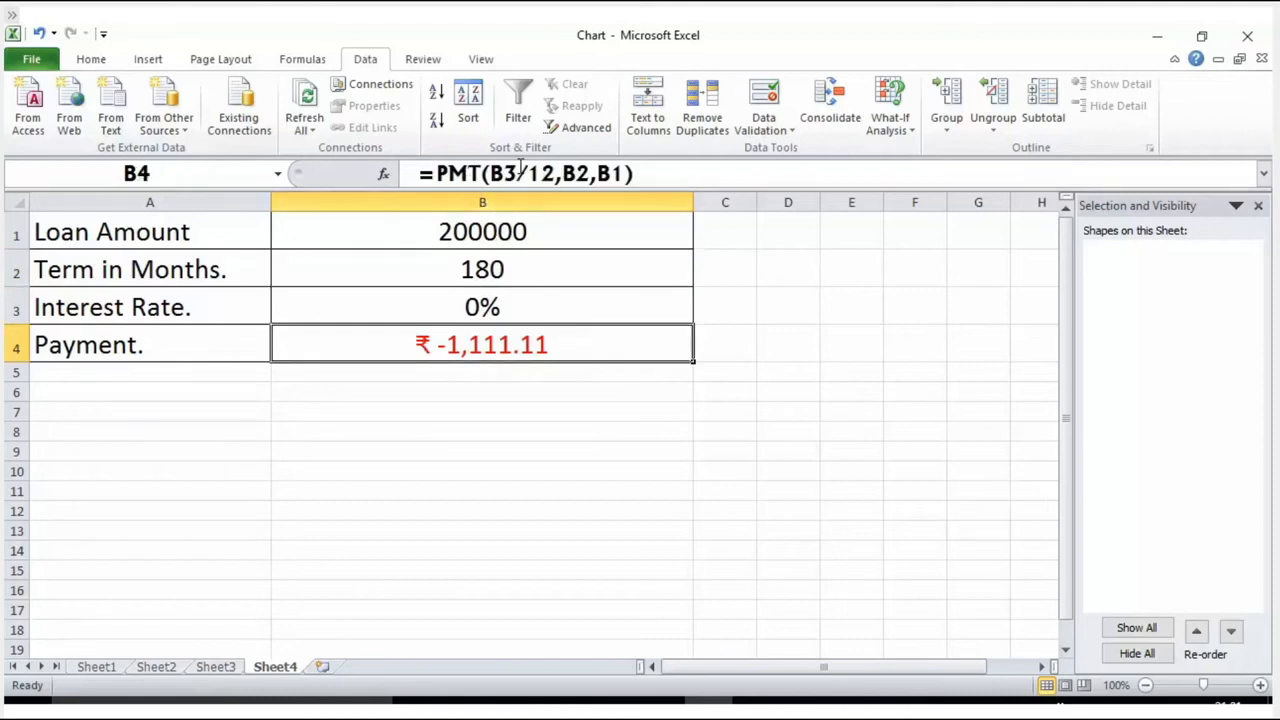
click(451, 173)
double_click(451, 173)
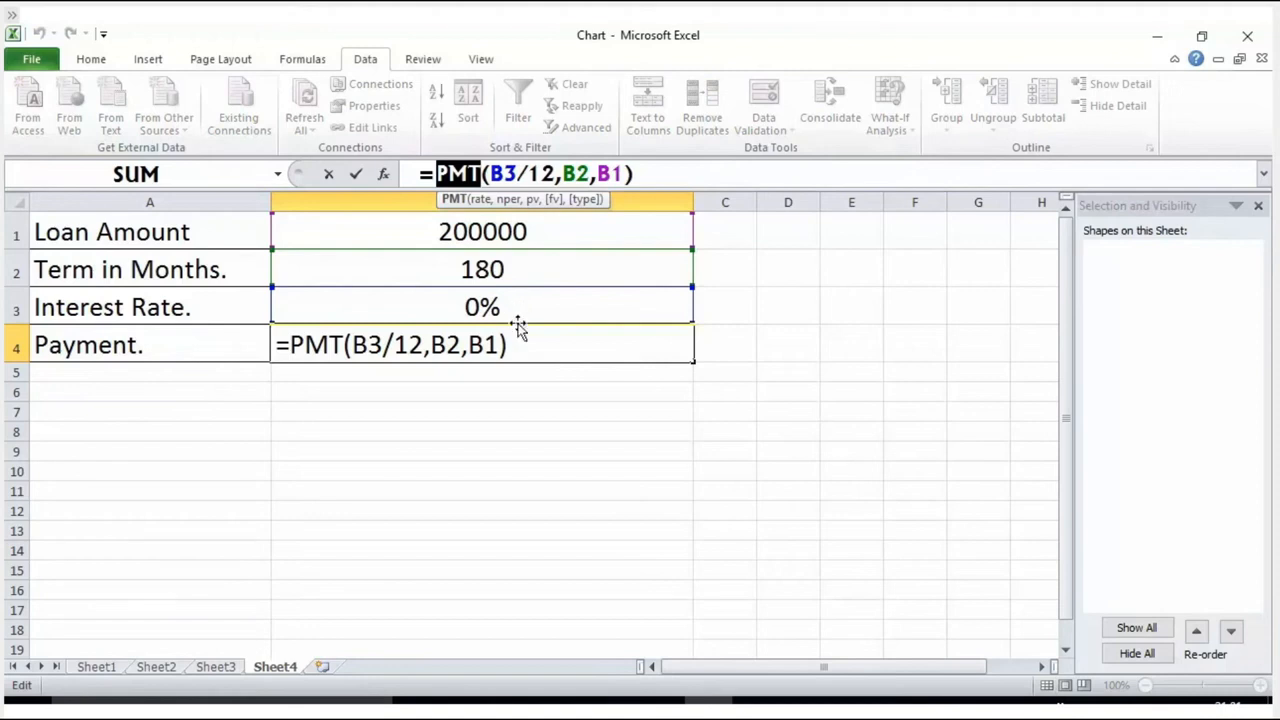
click(518, 174)
drag(518, 174, 490, 174)
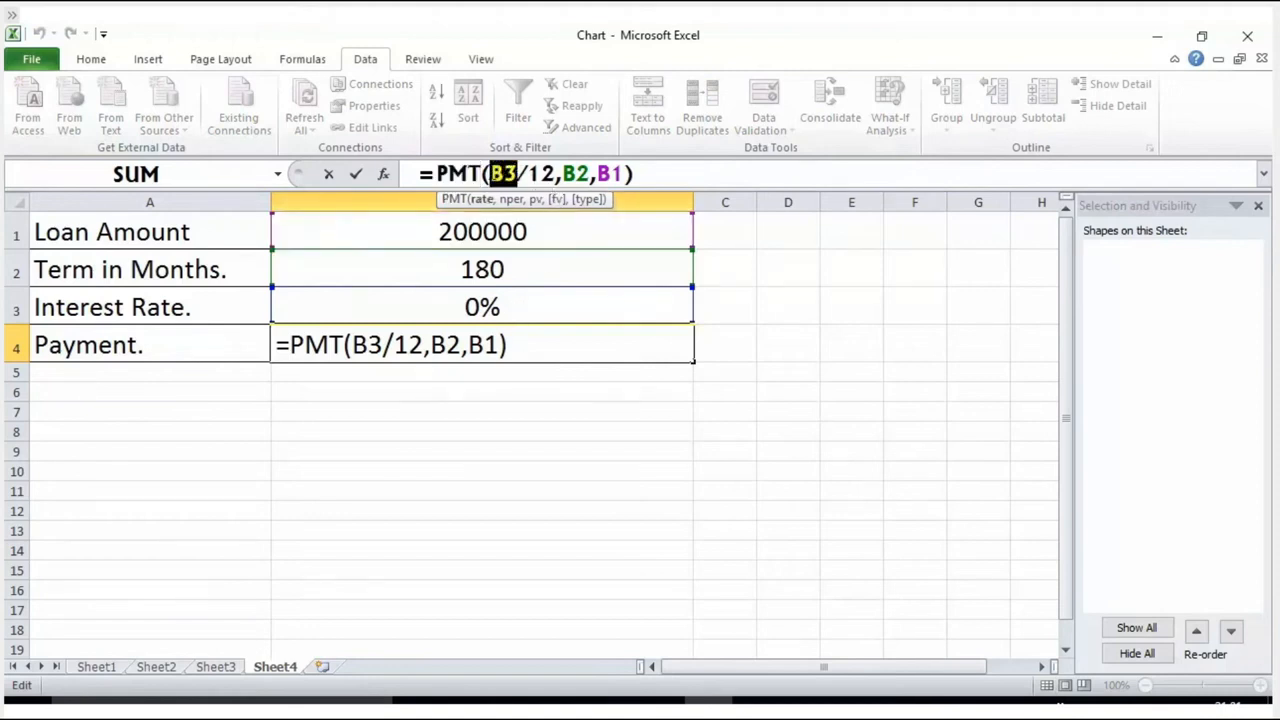
double_click(545, 174)
double_click(576, 174)
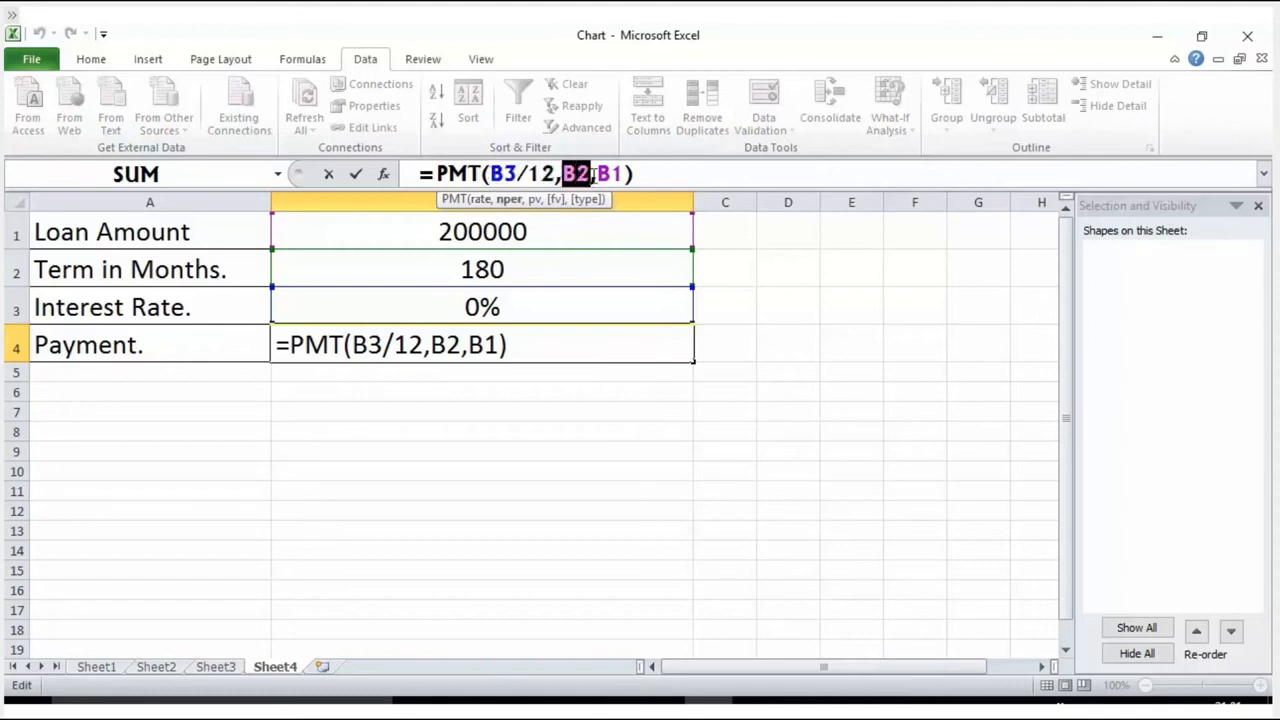
double_click(609, 174)
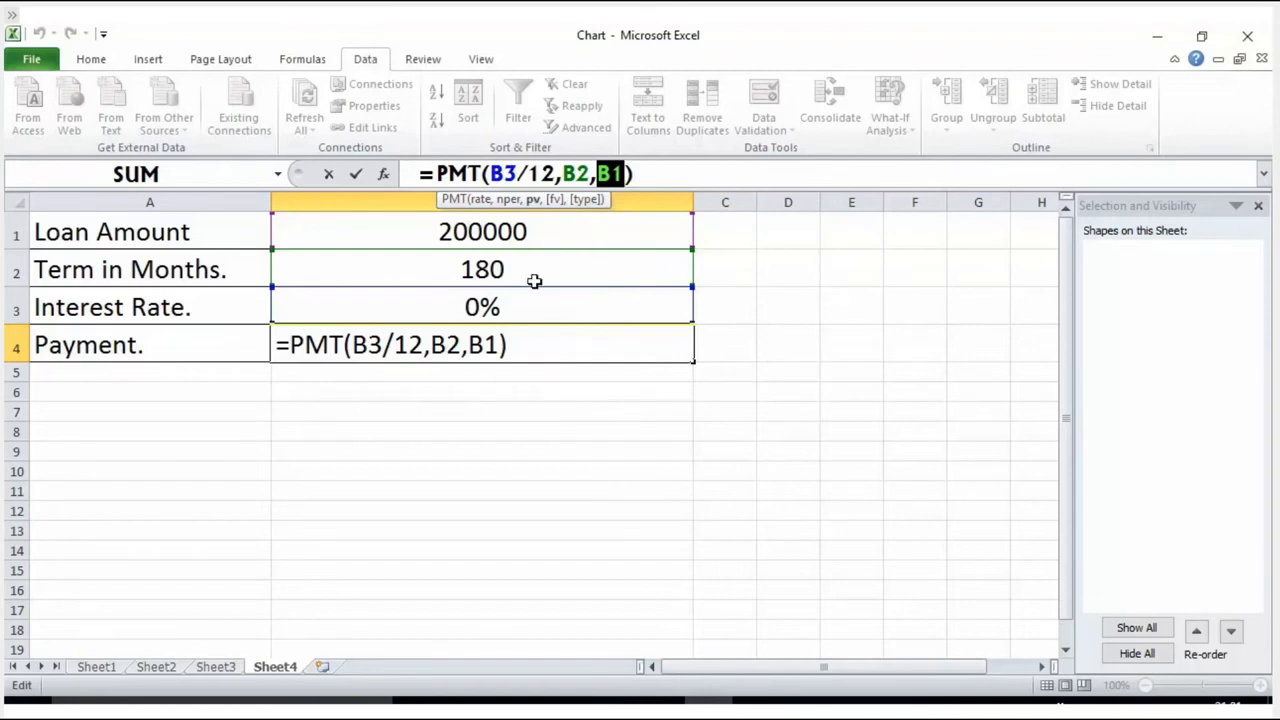
click(535, 410)
key(Escape)
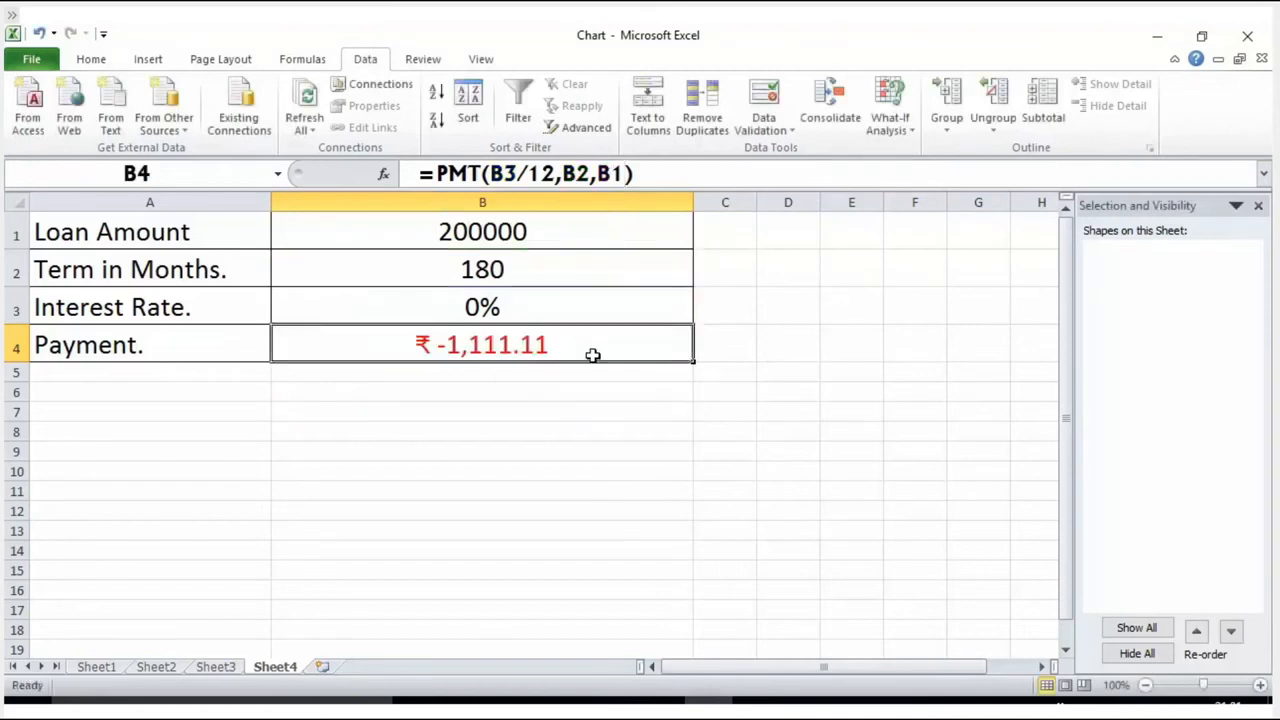
Step: Start a Goal Seek What-If Analysis and choose the payment cell B4 as the set cell
click(748, 304)
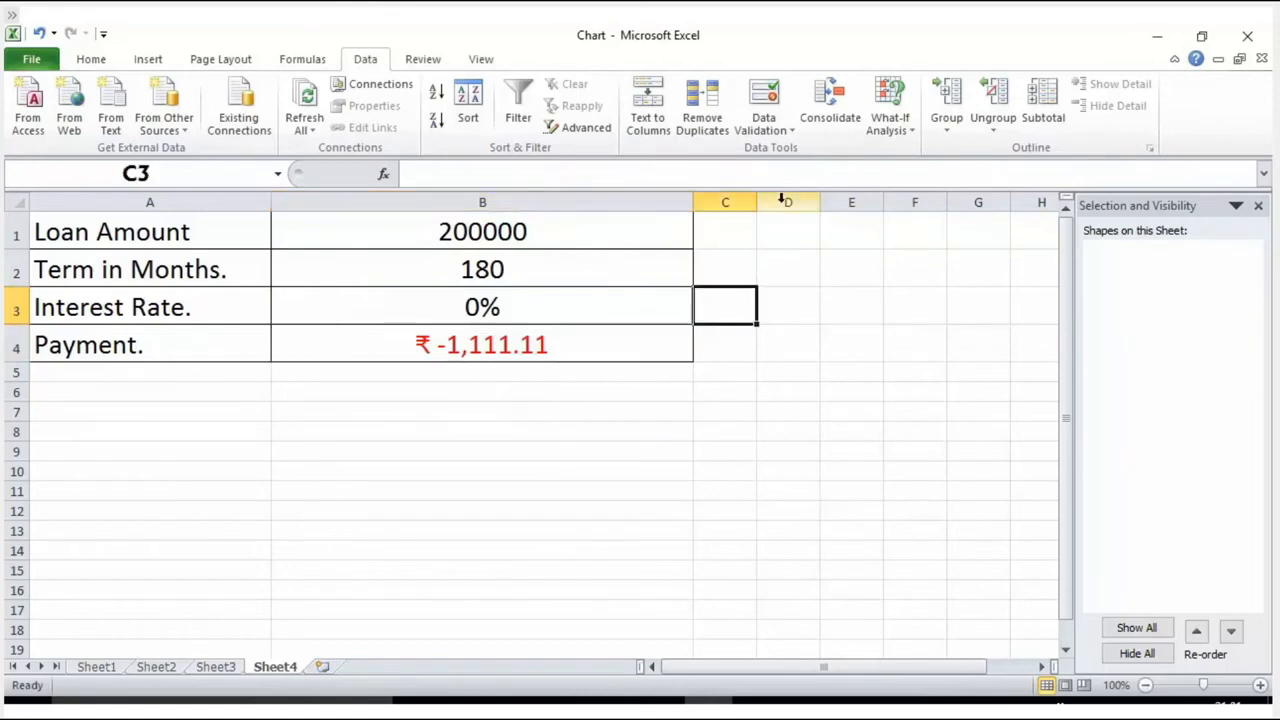
click(891, 130)
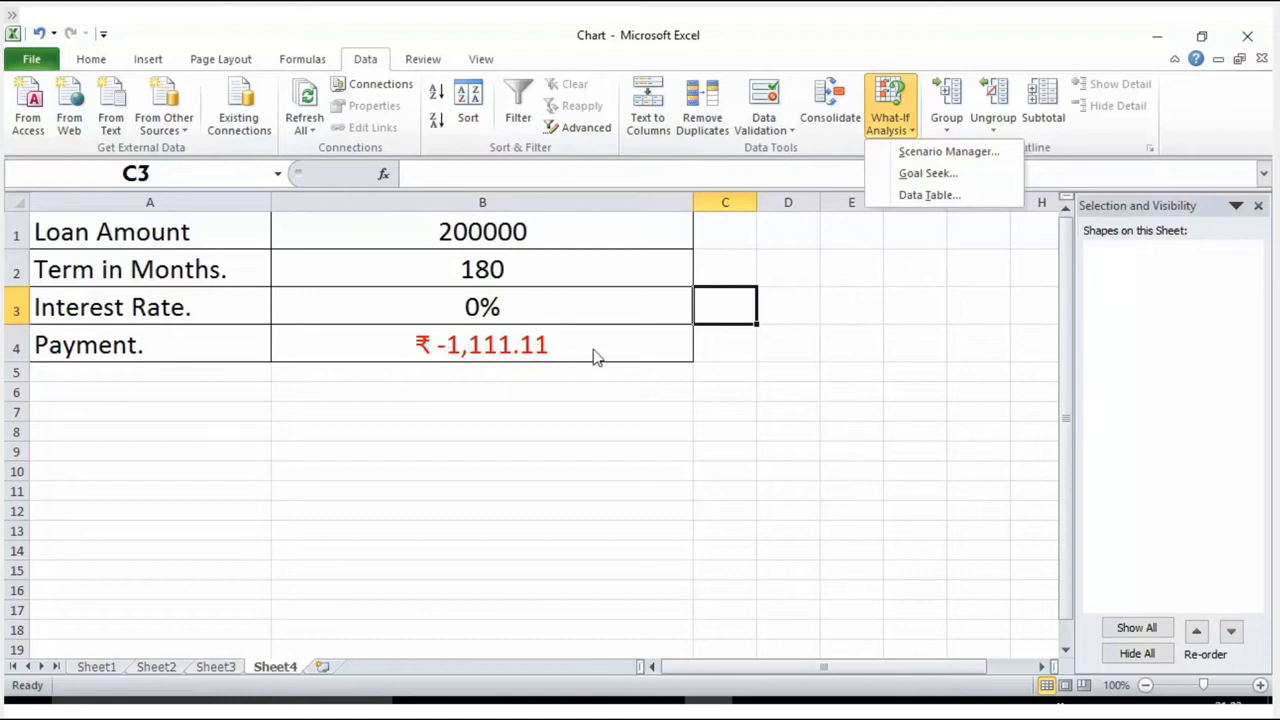
click(914, 175)
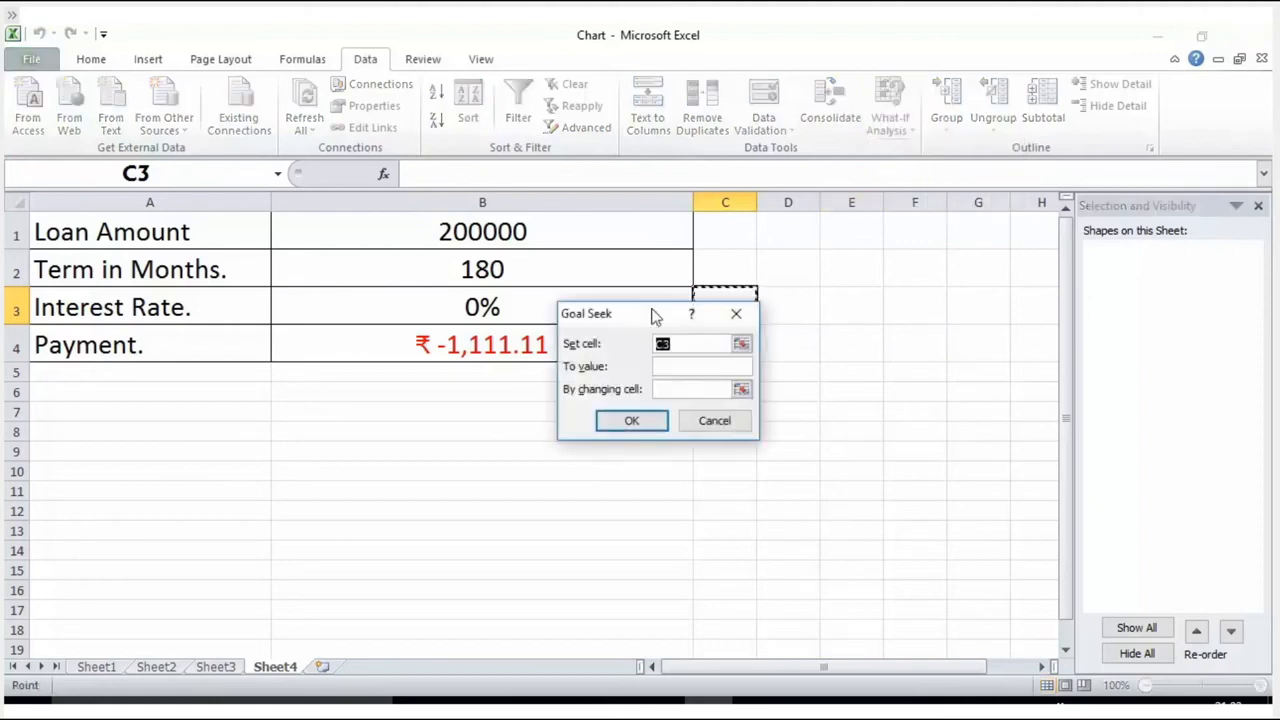
drag(622, 318, 856, 224)
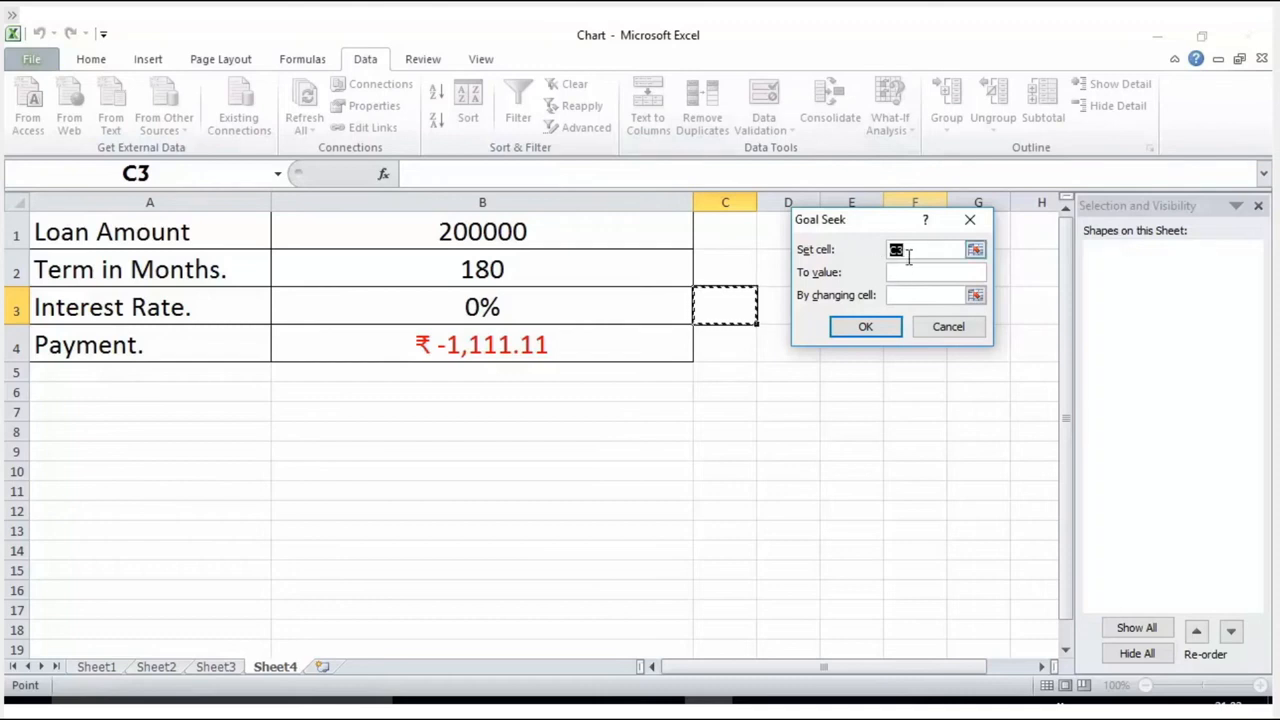
click(976, 251)
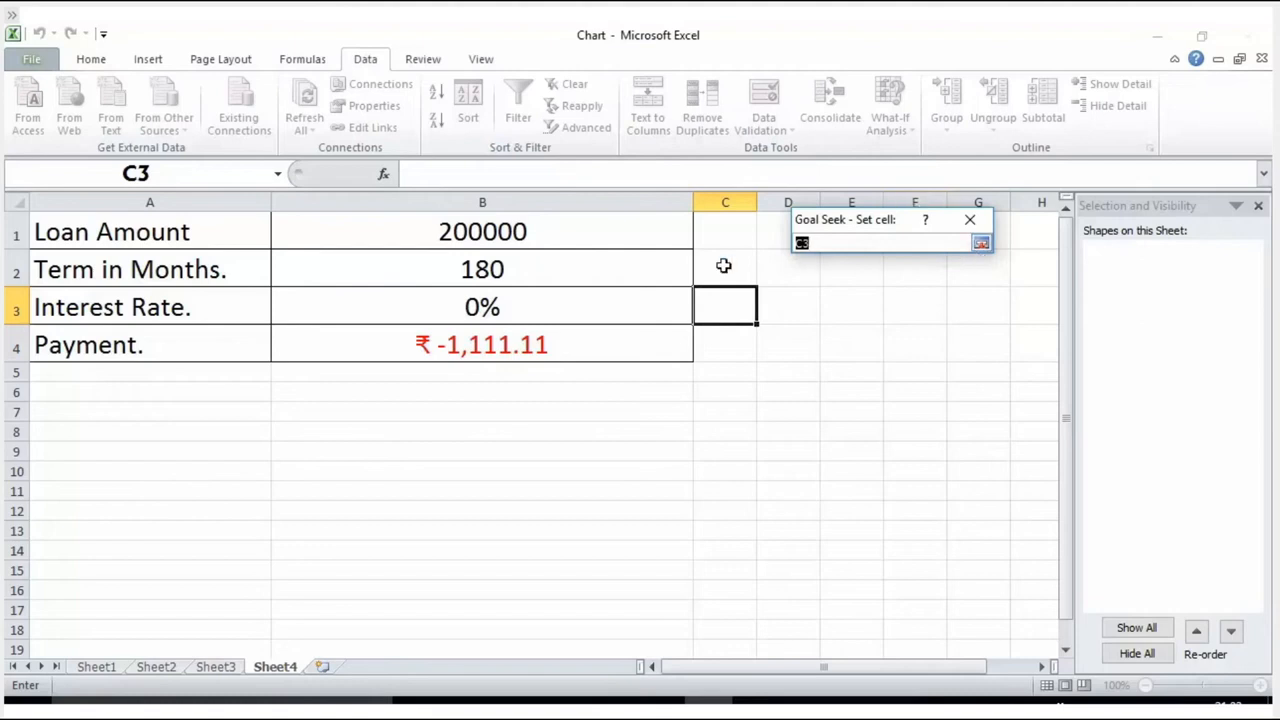
click(498, 344)
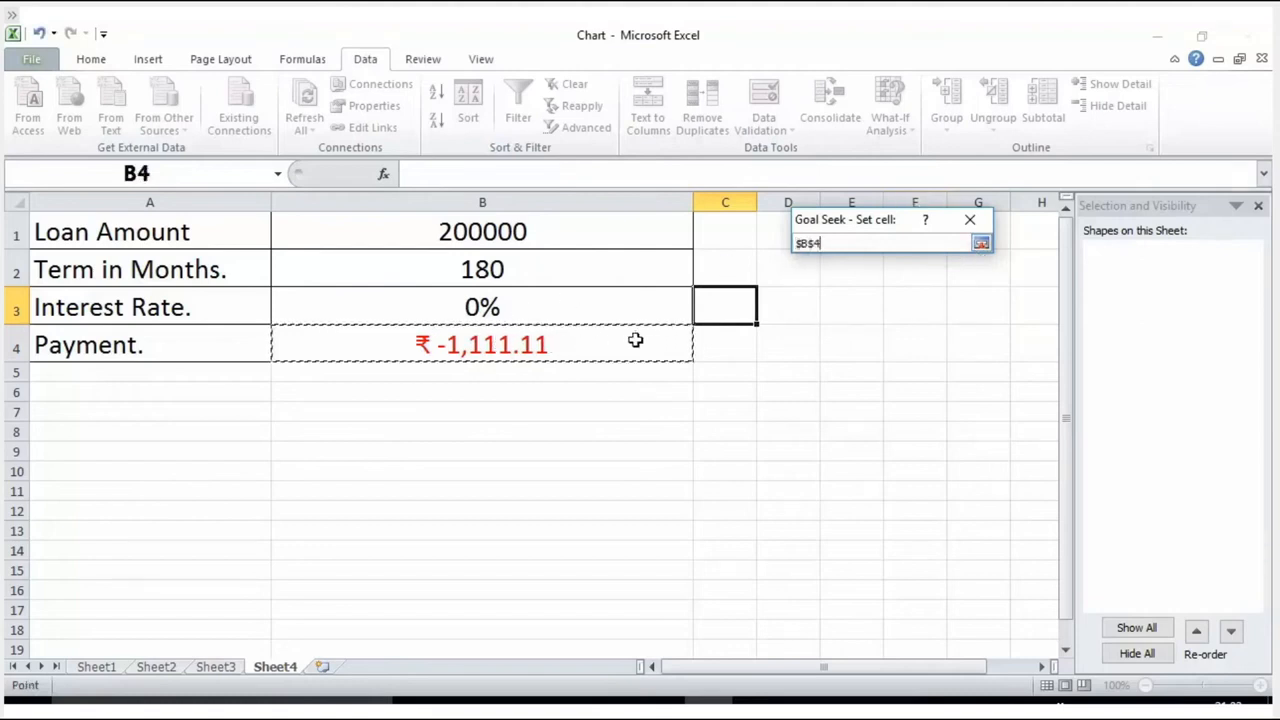
click(981, 244)
Step: Set the Goal Seek target value to -2000
click(967, 274)
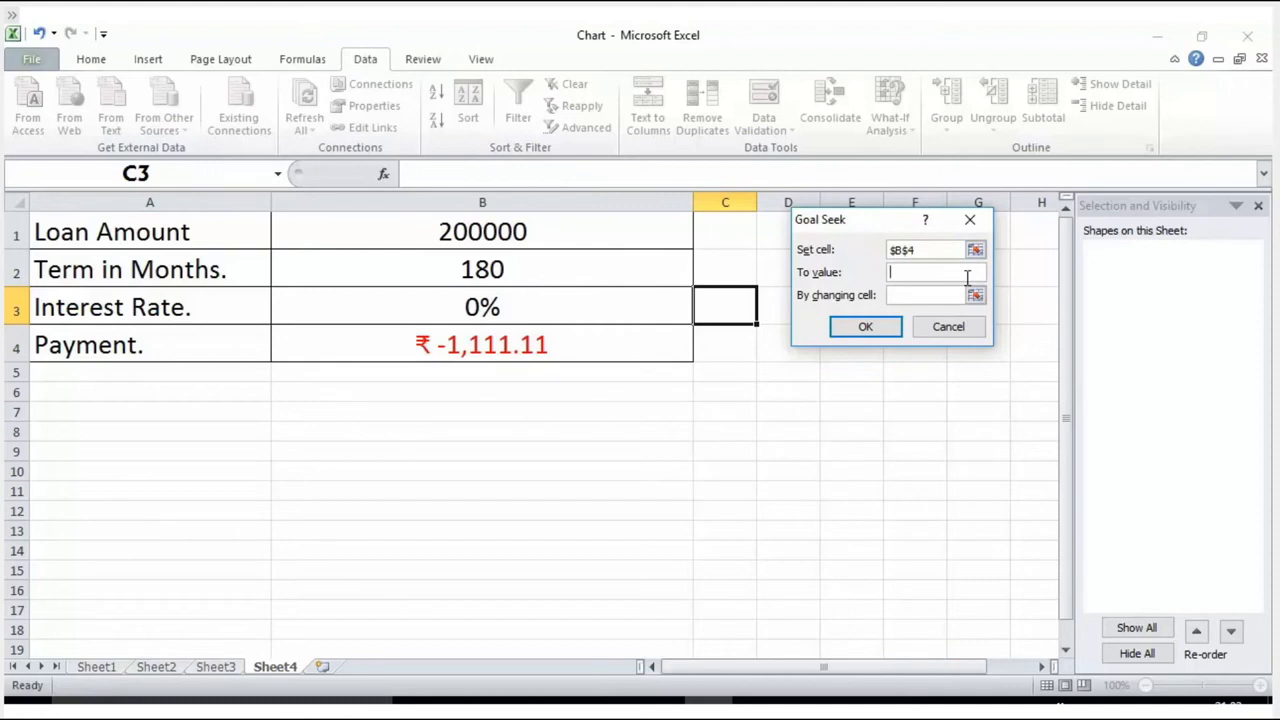
text(2000)
key(Home)
text(-)
Step: Choose interest rate cell B3 as the changing cell, run Goal Seek and accept the solution
click(974, 295)
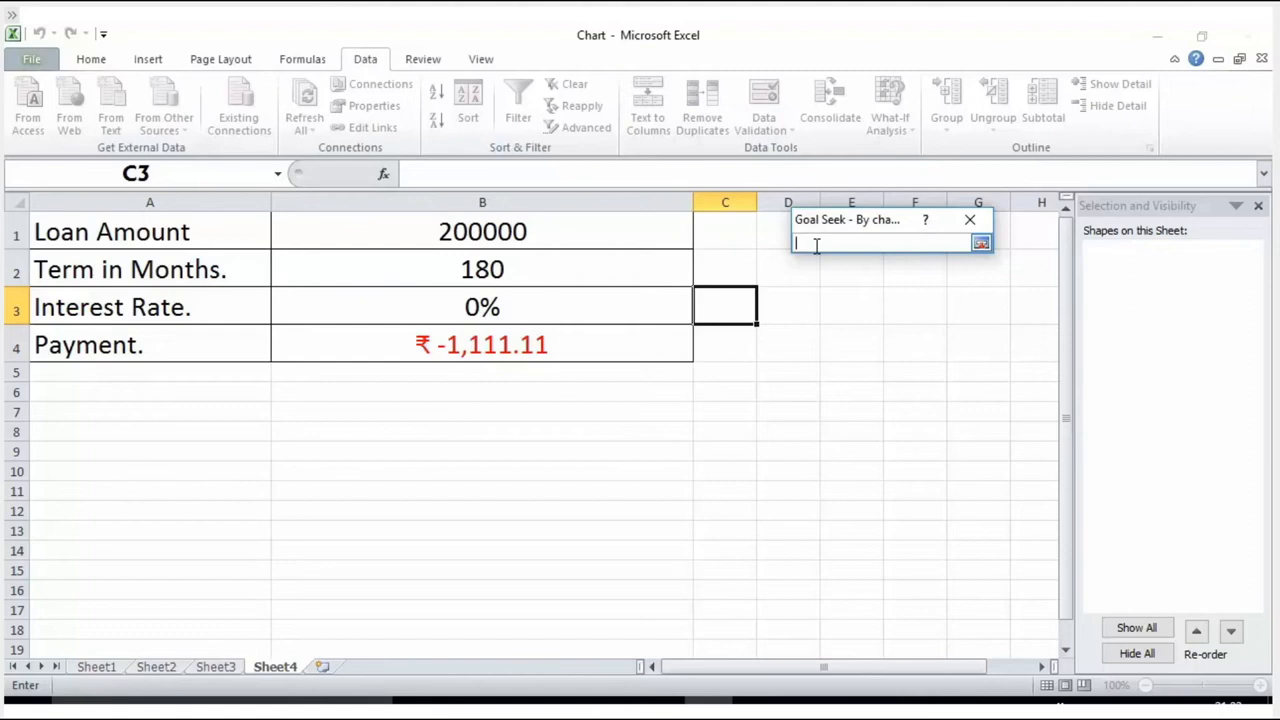
click(574, 306)
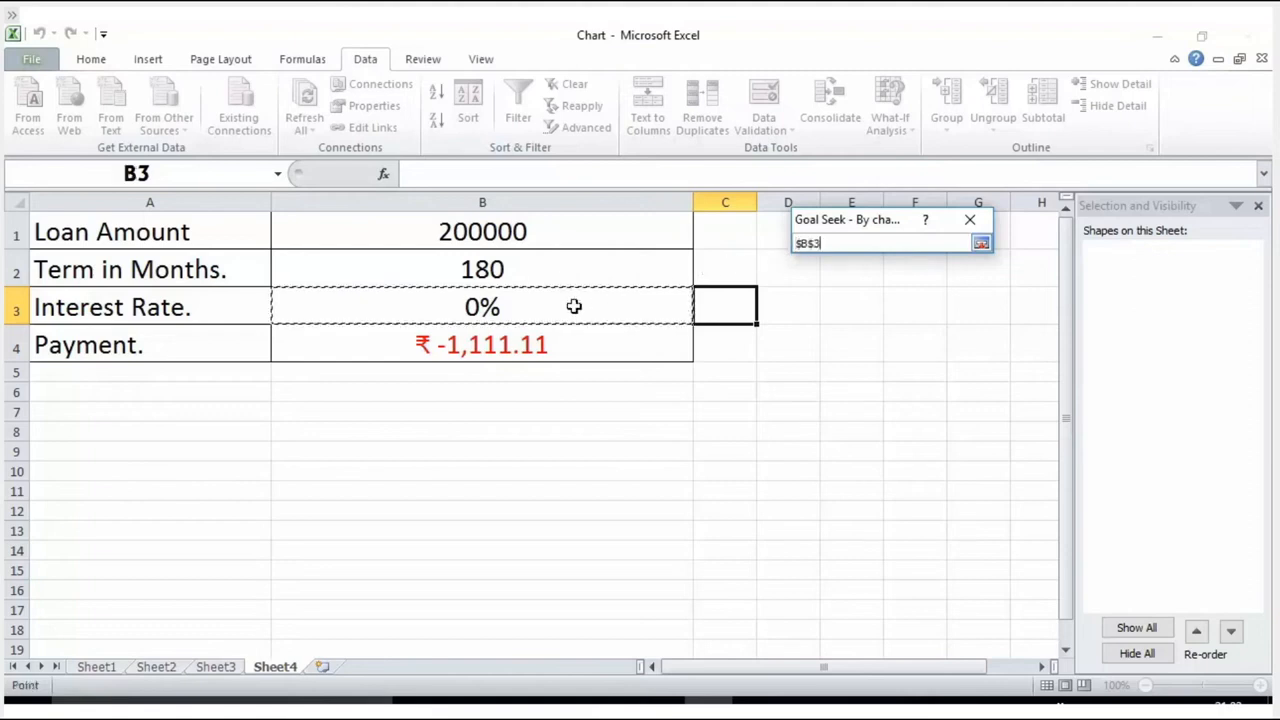
click(981, 246)
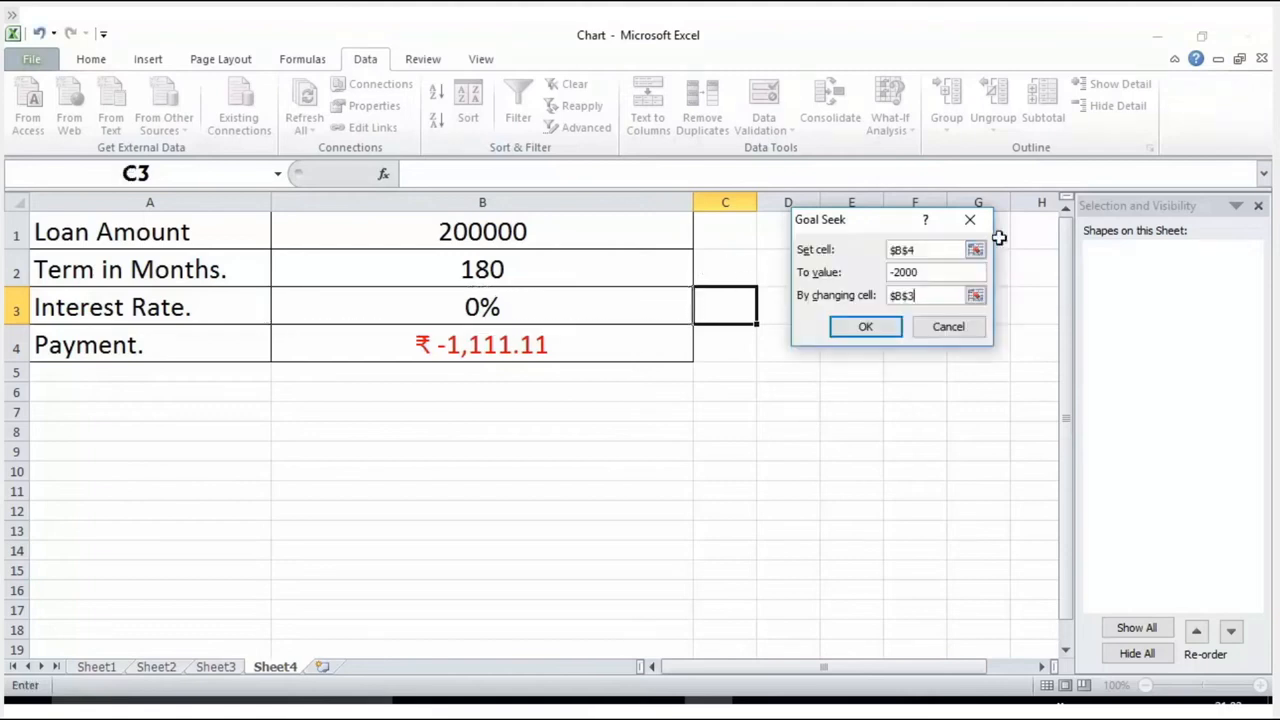
click(886, 325)
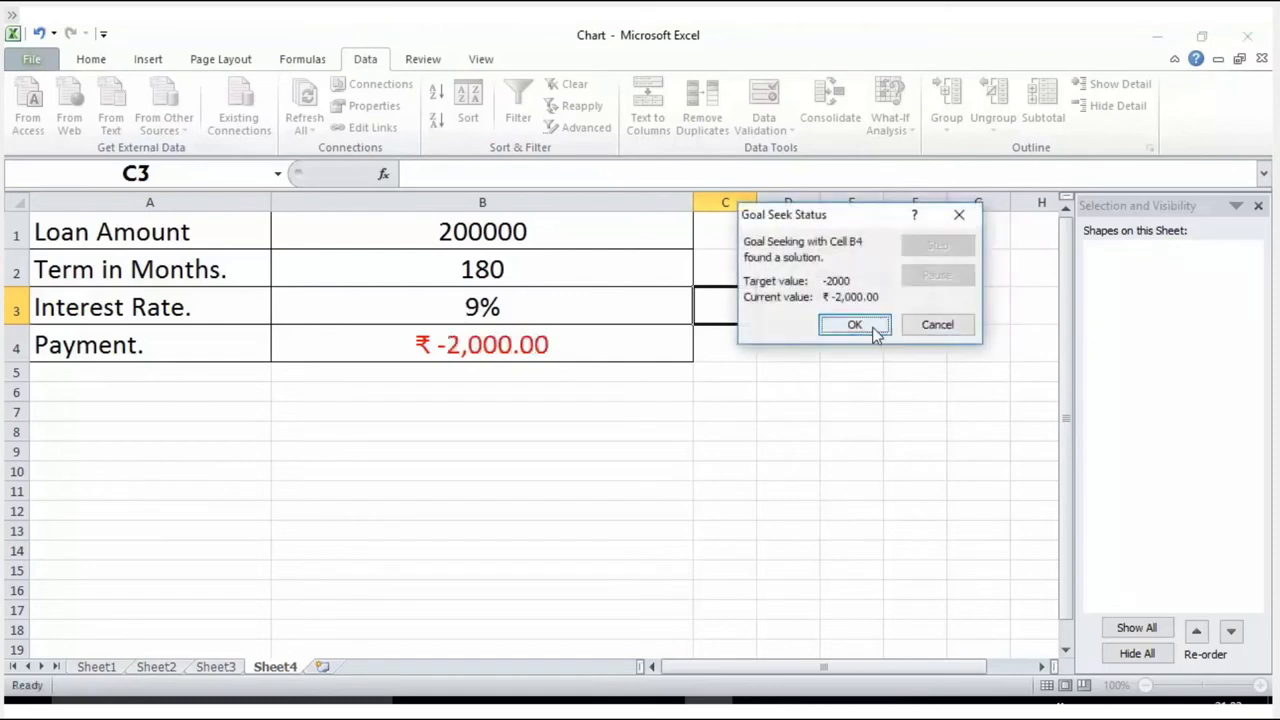
click(872, 327)
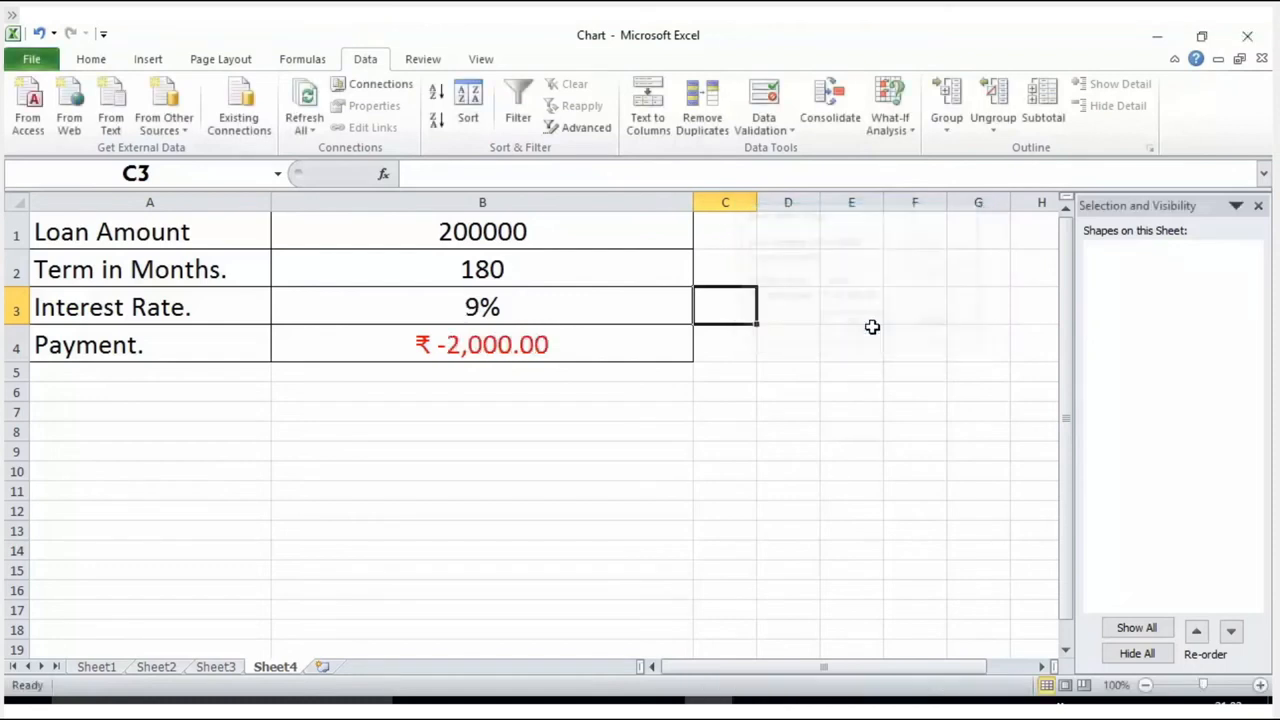
Step: Review the exact interest rate in B3, along with the loan amount, term and payment cells
click(639, 308)
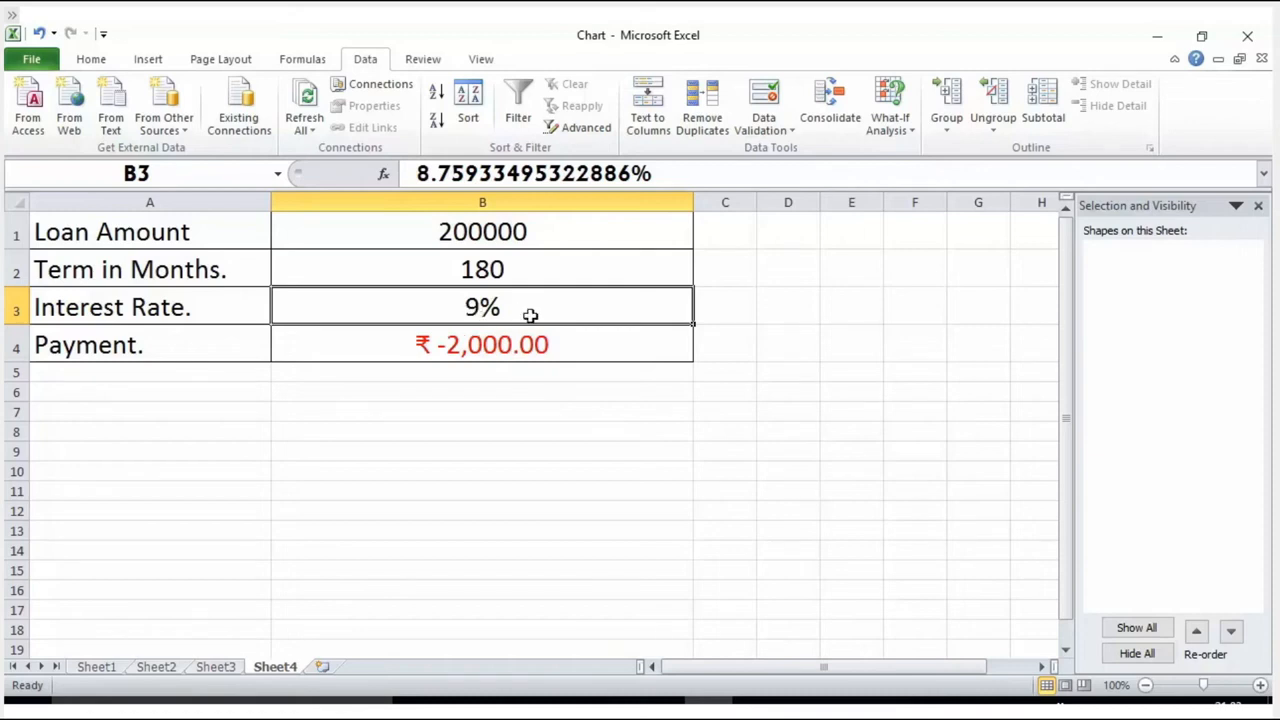
drag(416, 174, 492, 174)
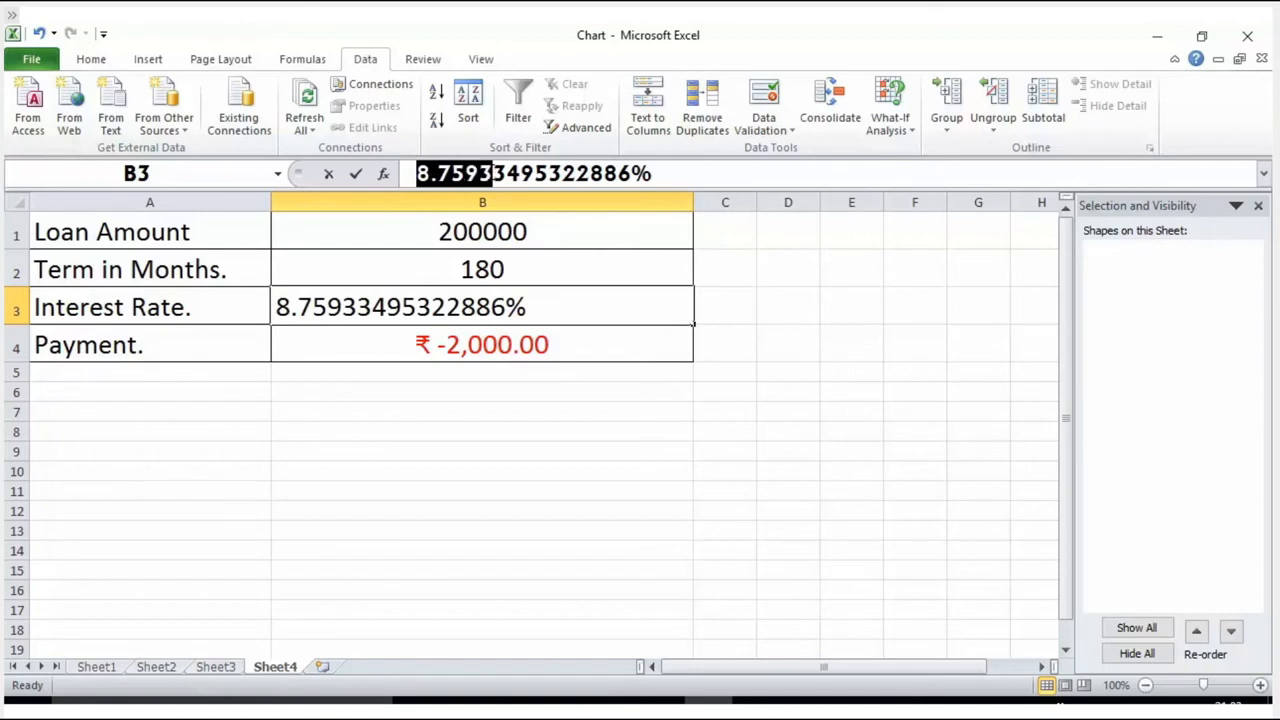
click(484, 228)
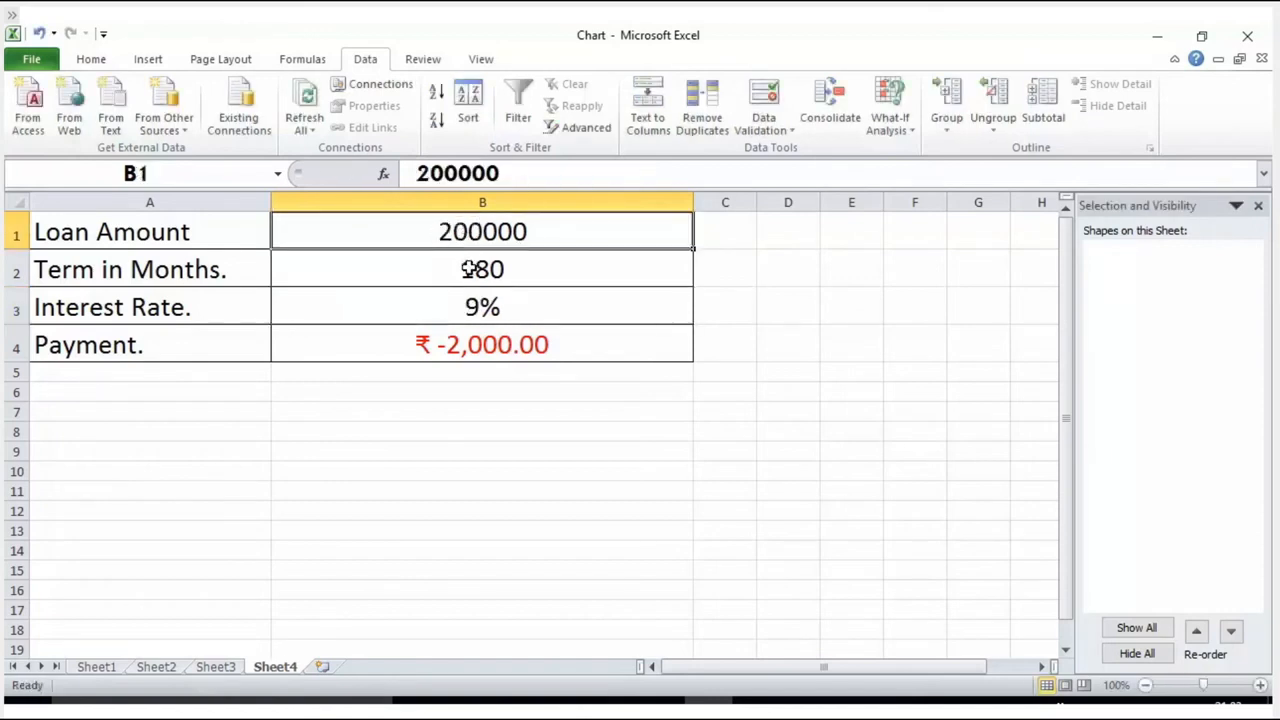
click(470, 269)
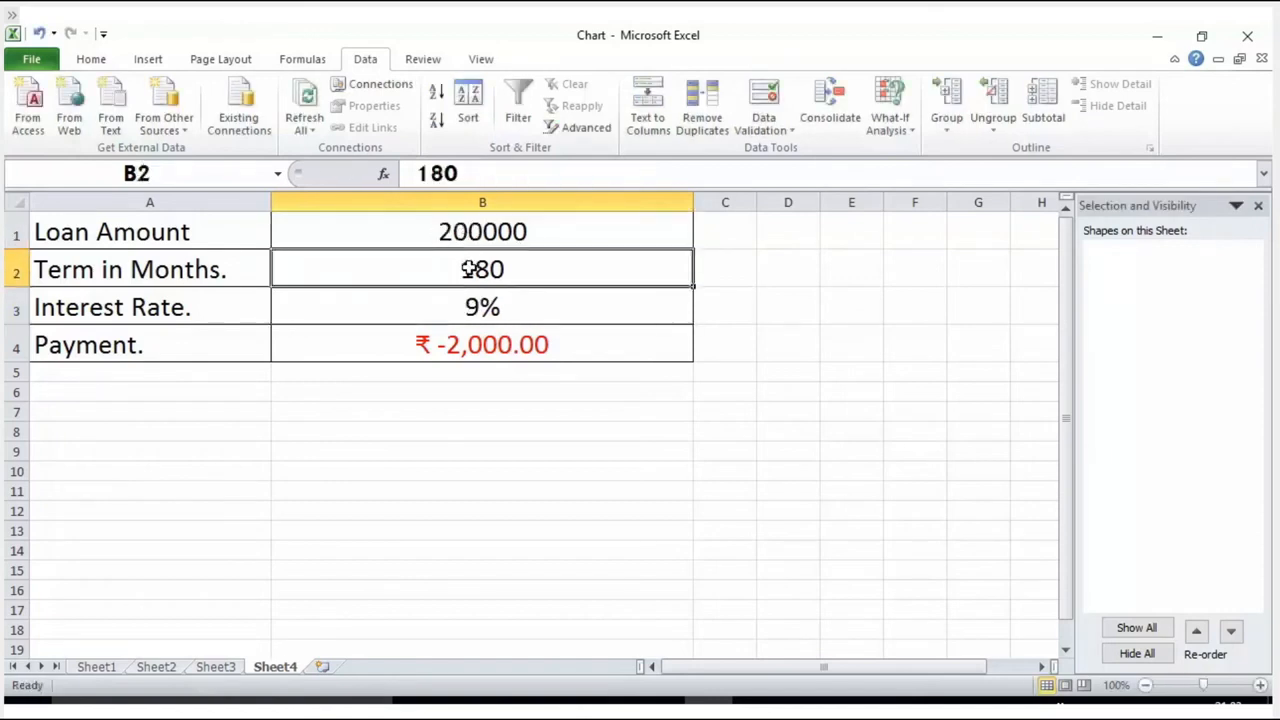
click(491, 344)
click(797, 411)
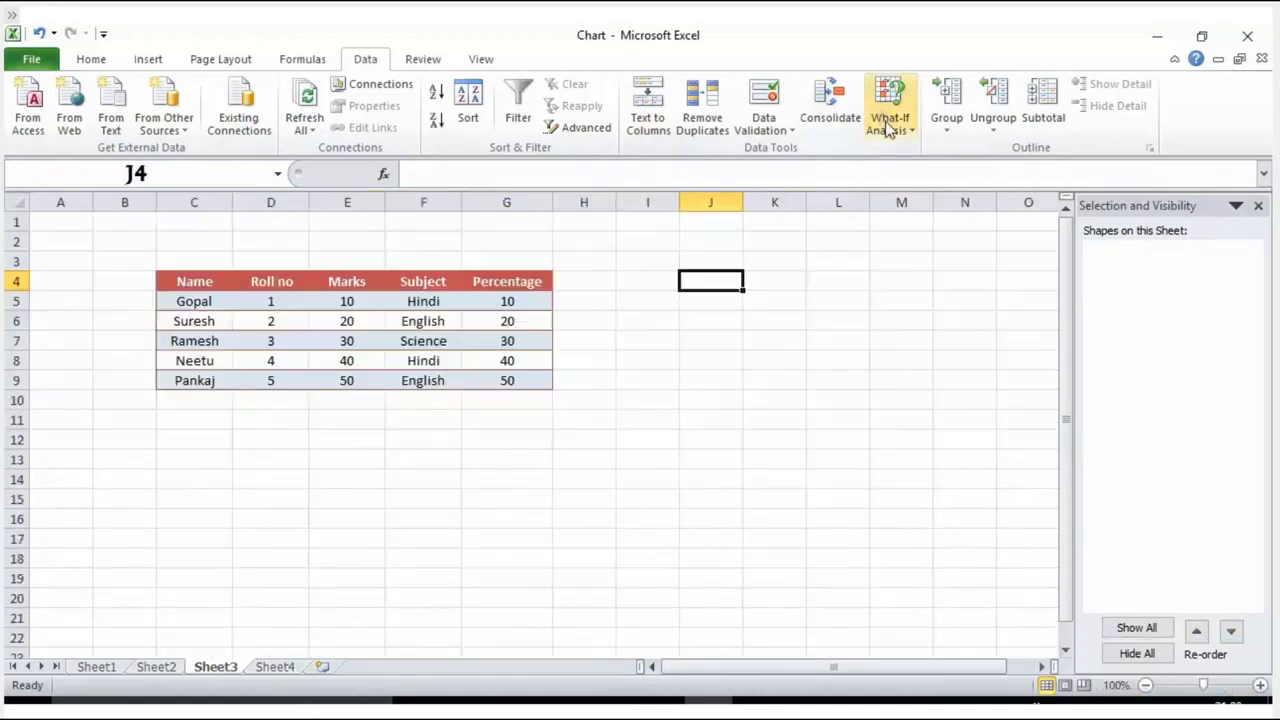
Step: Open the Scenario Manager from the What-If Analysis options for the student marks on Sheet3
click(888, 128)
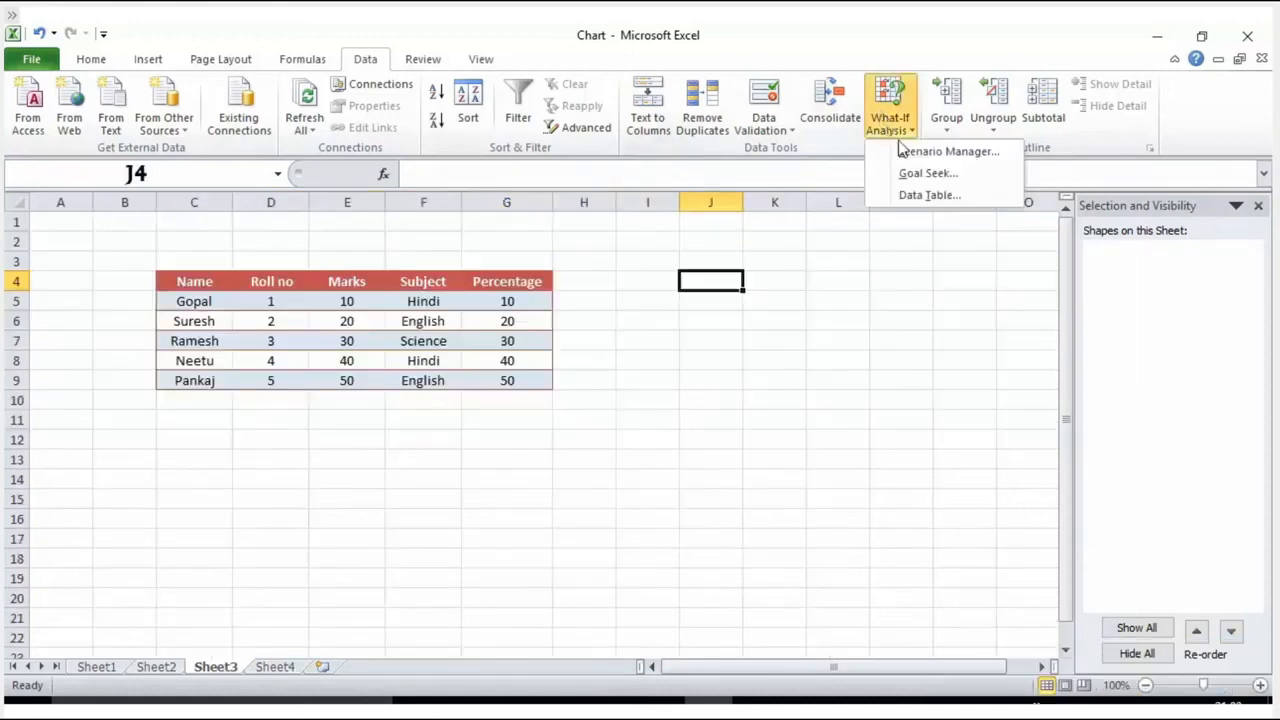
click(955, 155)
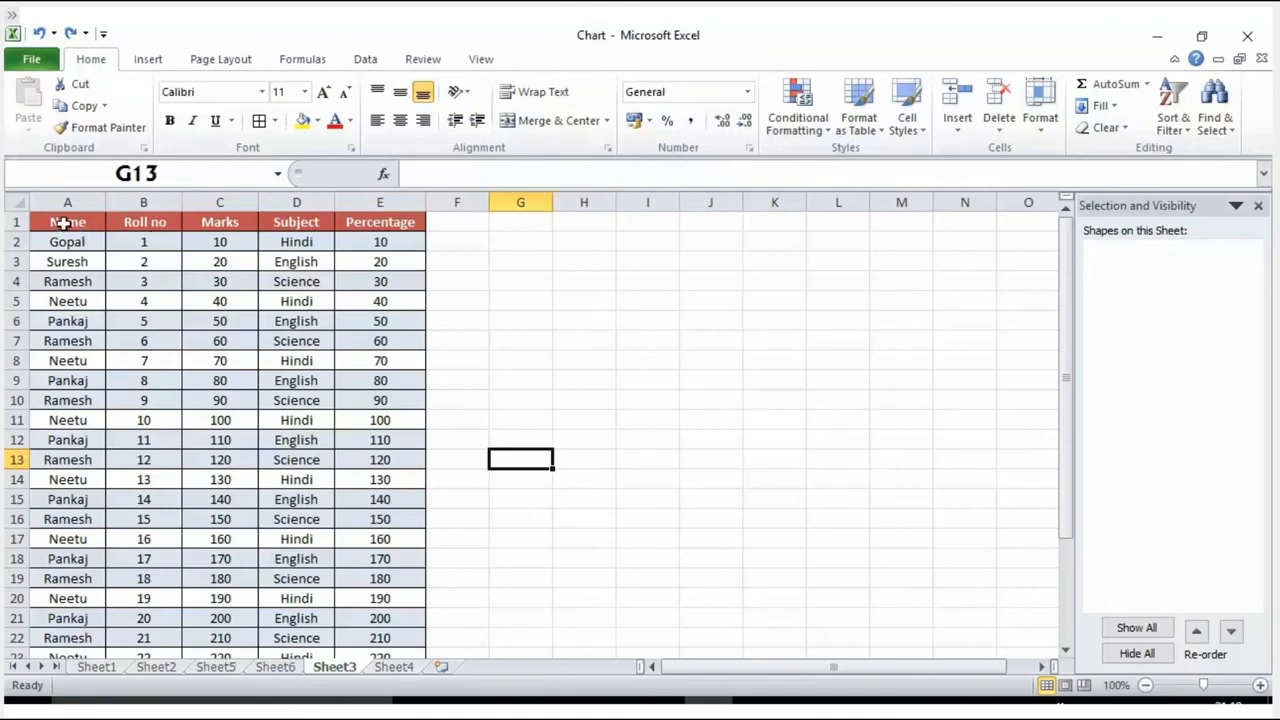
Step: Create a PivotTable on a new worksheet from the student data in A1:E21 on Sheet3
drag(63, 224, 397, 612)
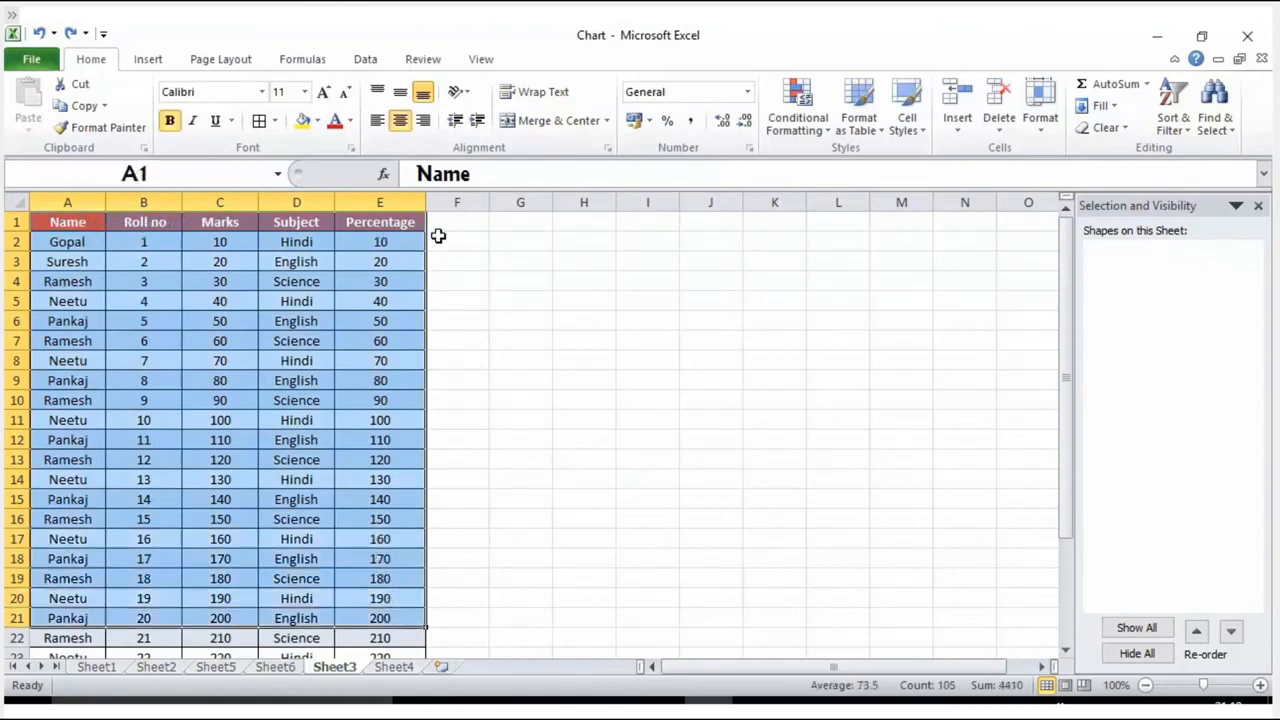
click(143, 62)
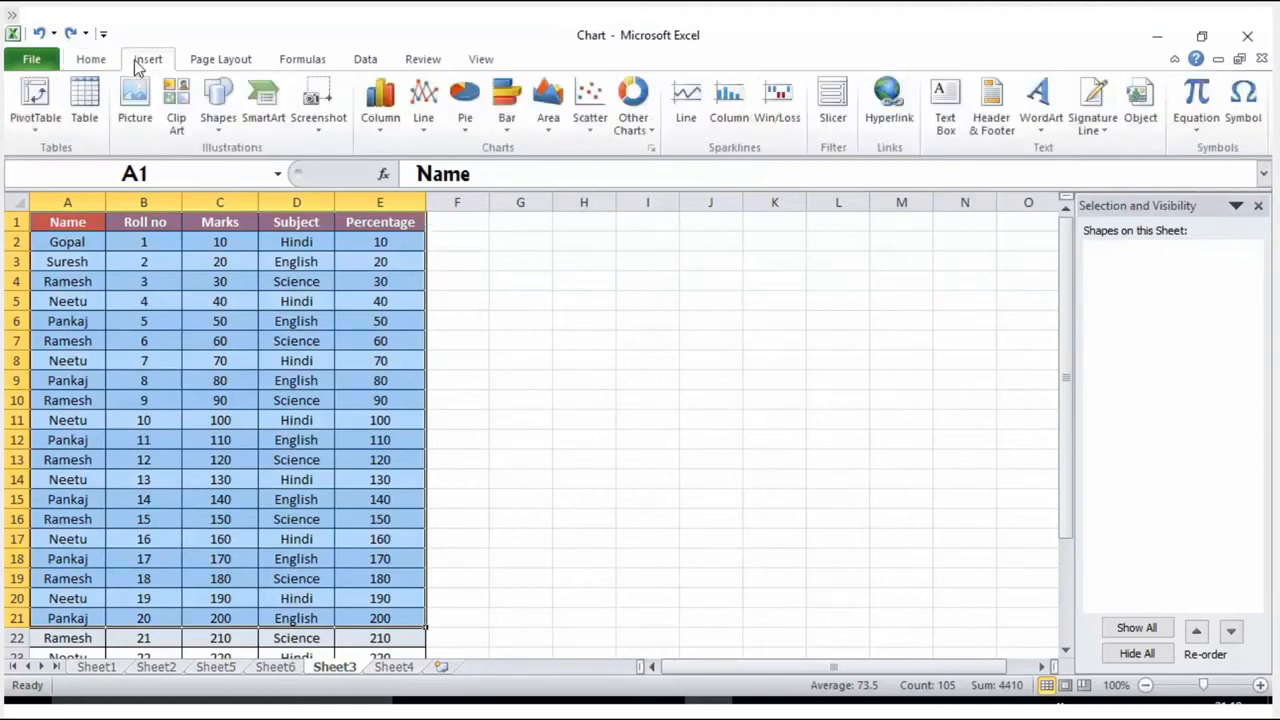
click(42, 126)
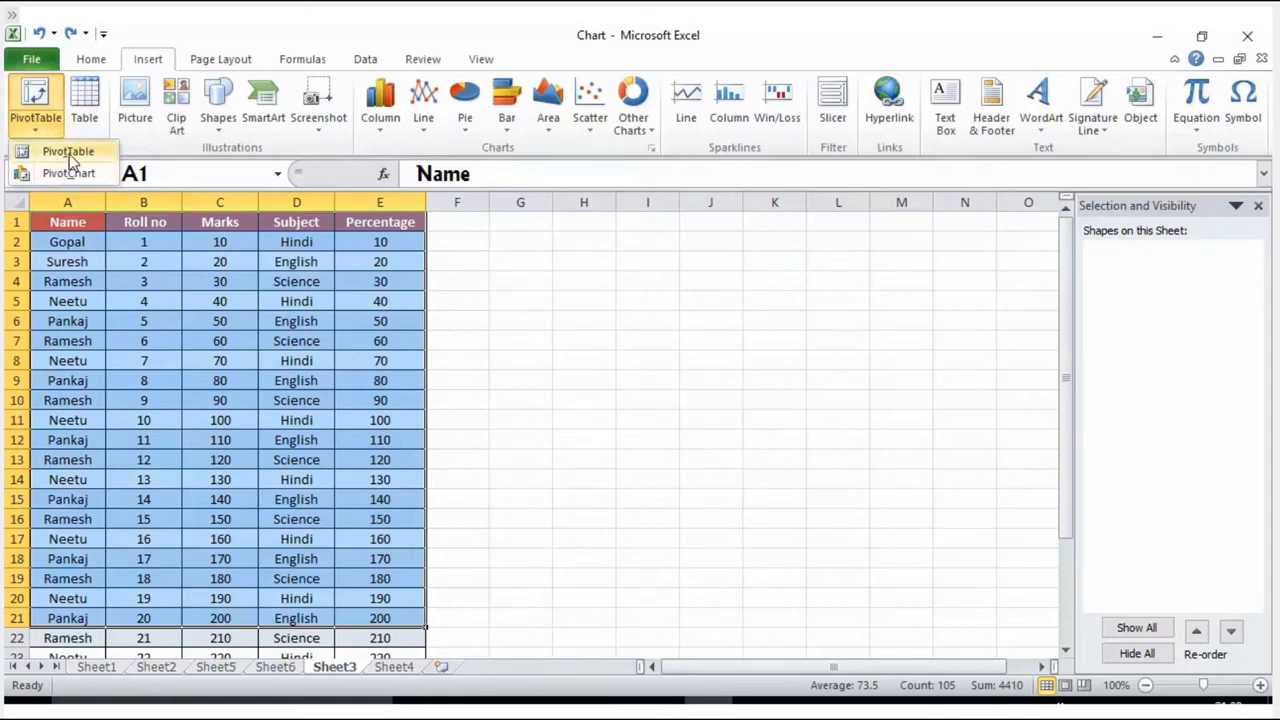
click(70, 152)
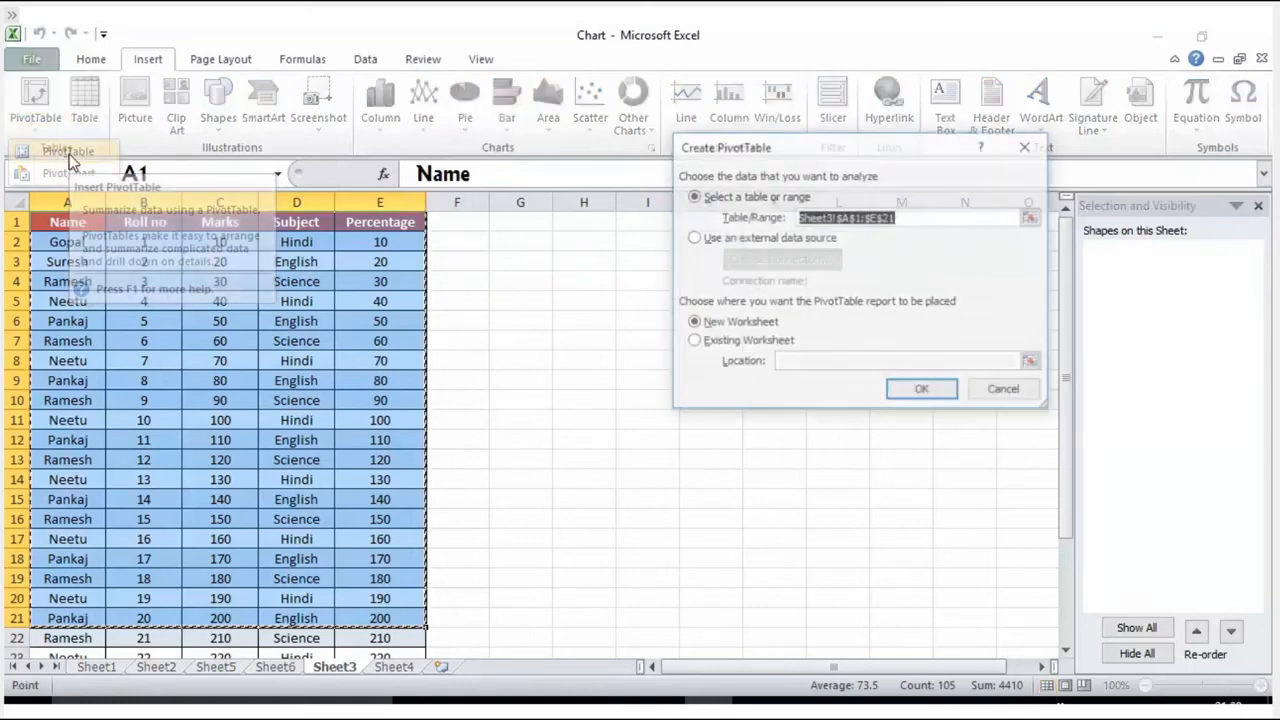
click(910, 390)
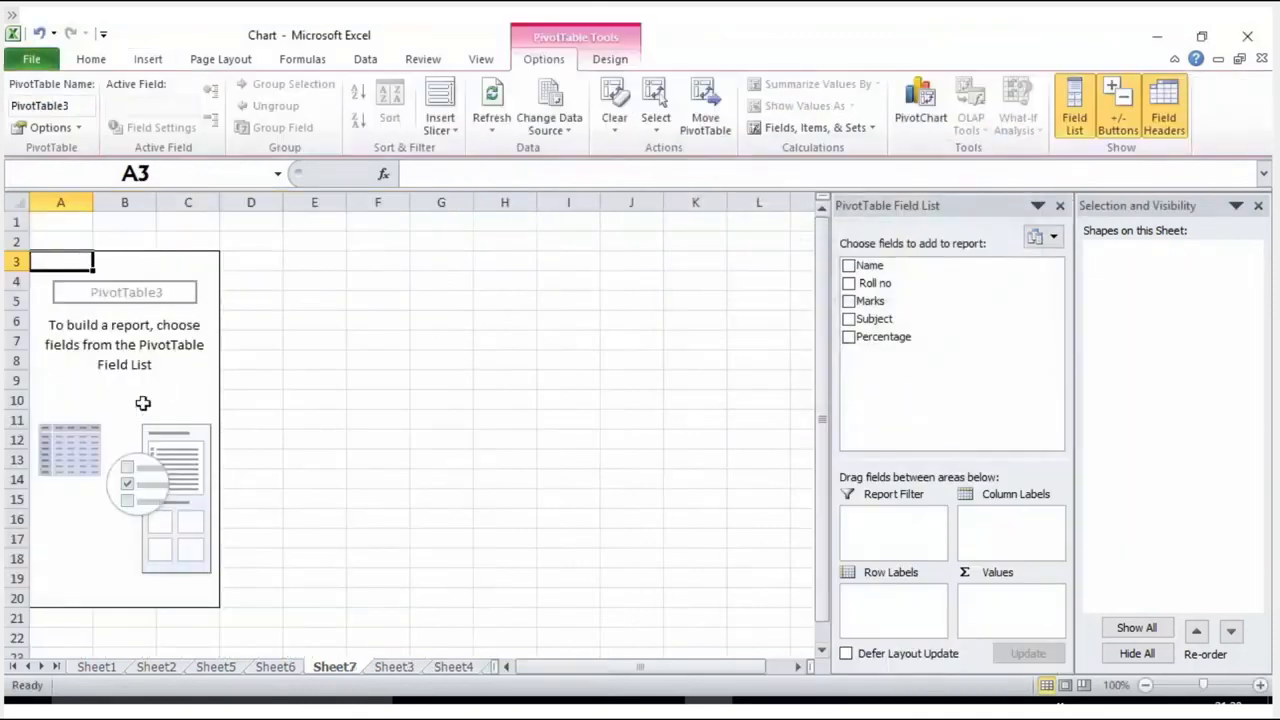
Step: Add Marks and Subject to the PivotTable report, with Subject as row labels and the sum of Marks as values
click(168, 349)
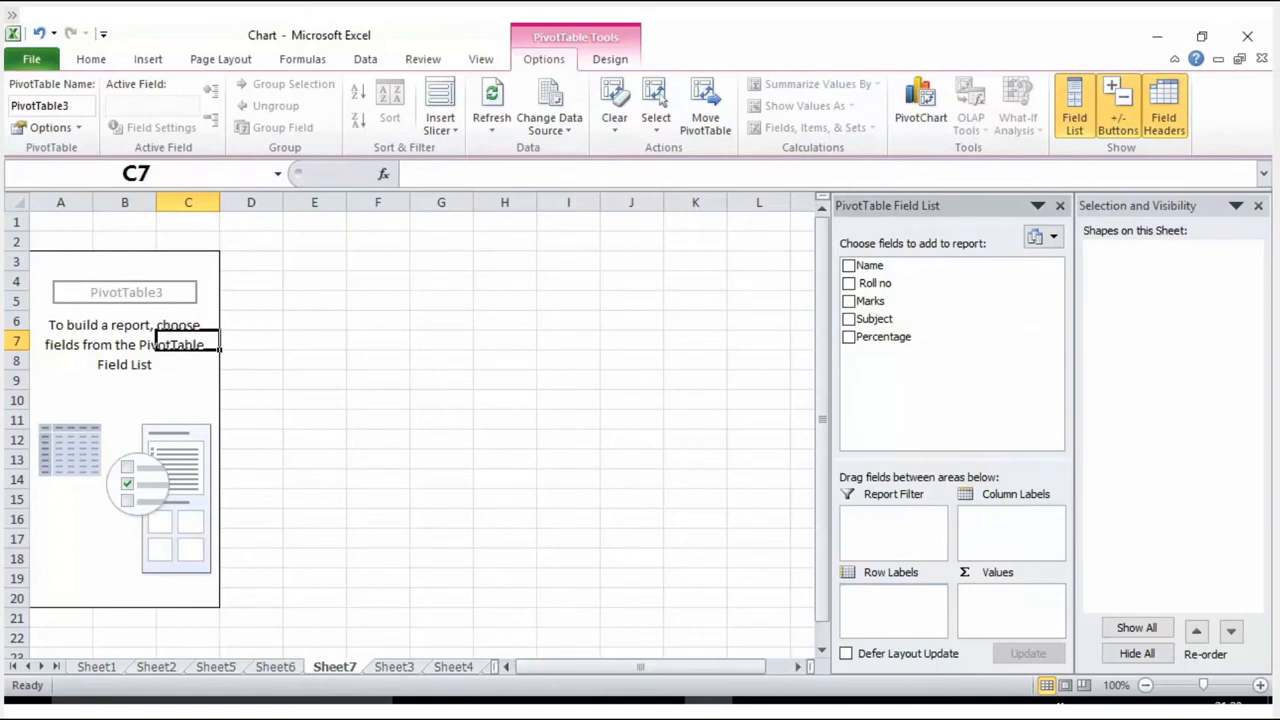
click(848, 301)
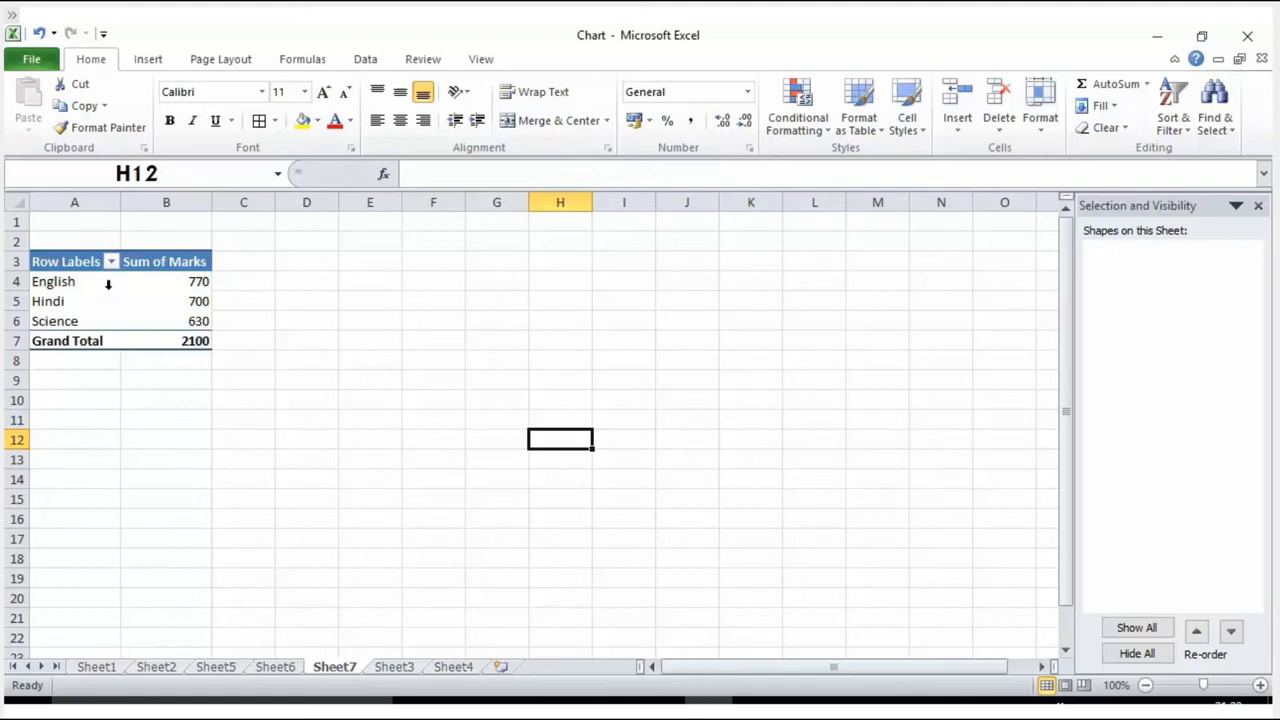
Step: Apply the compact form report layout to the subject marks PivotTable on Sheet7
mouse_move(172, 327)
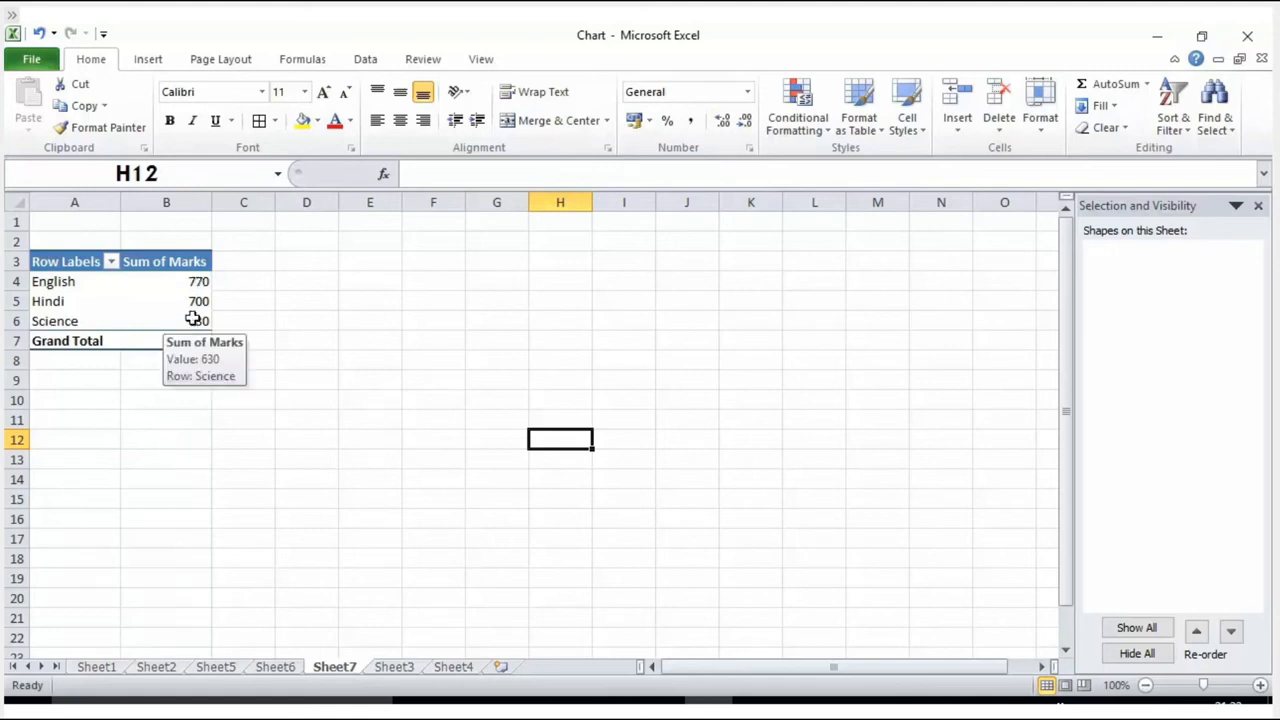
click(146, 296)
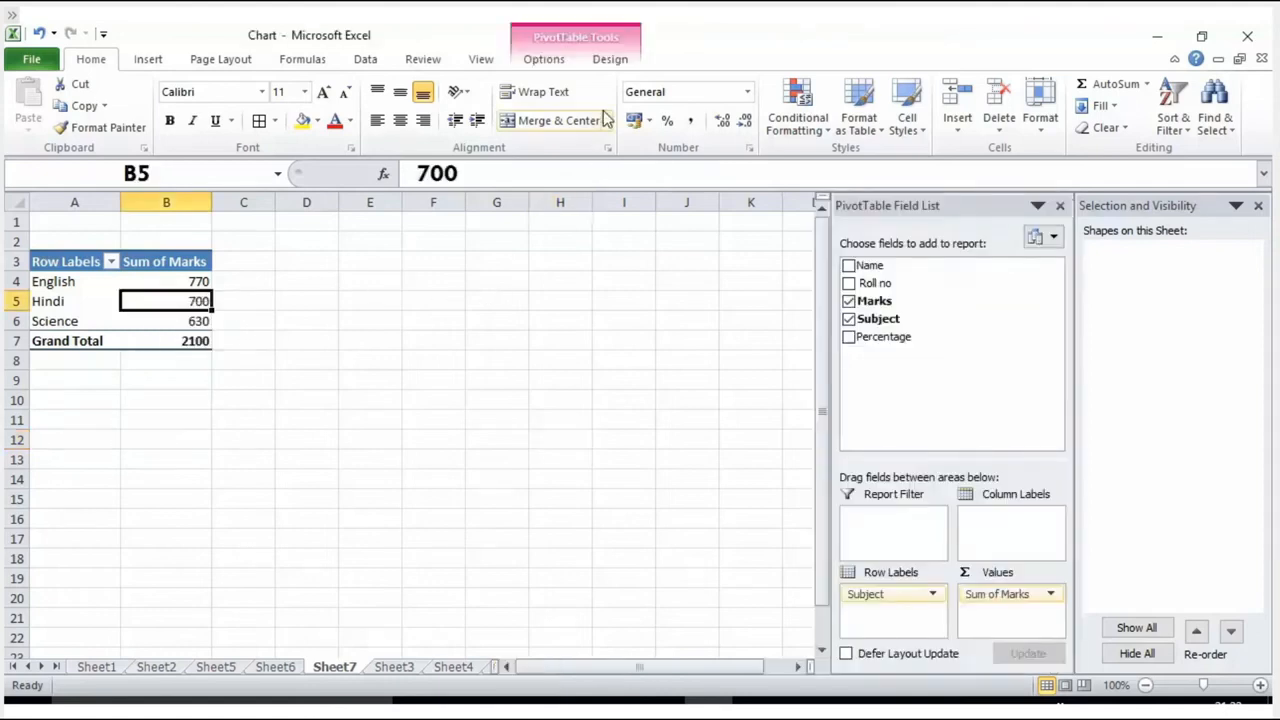
click(610, 60)
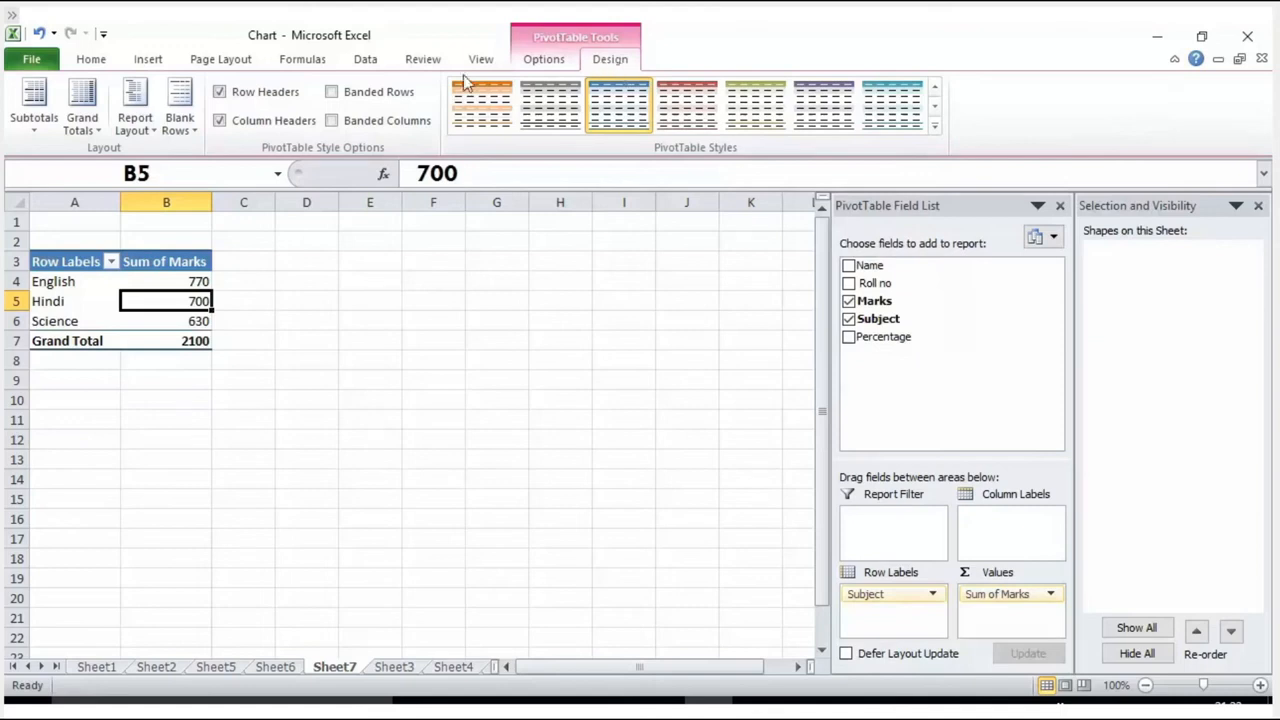
click(154, 133)
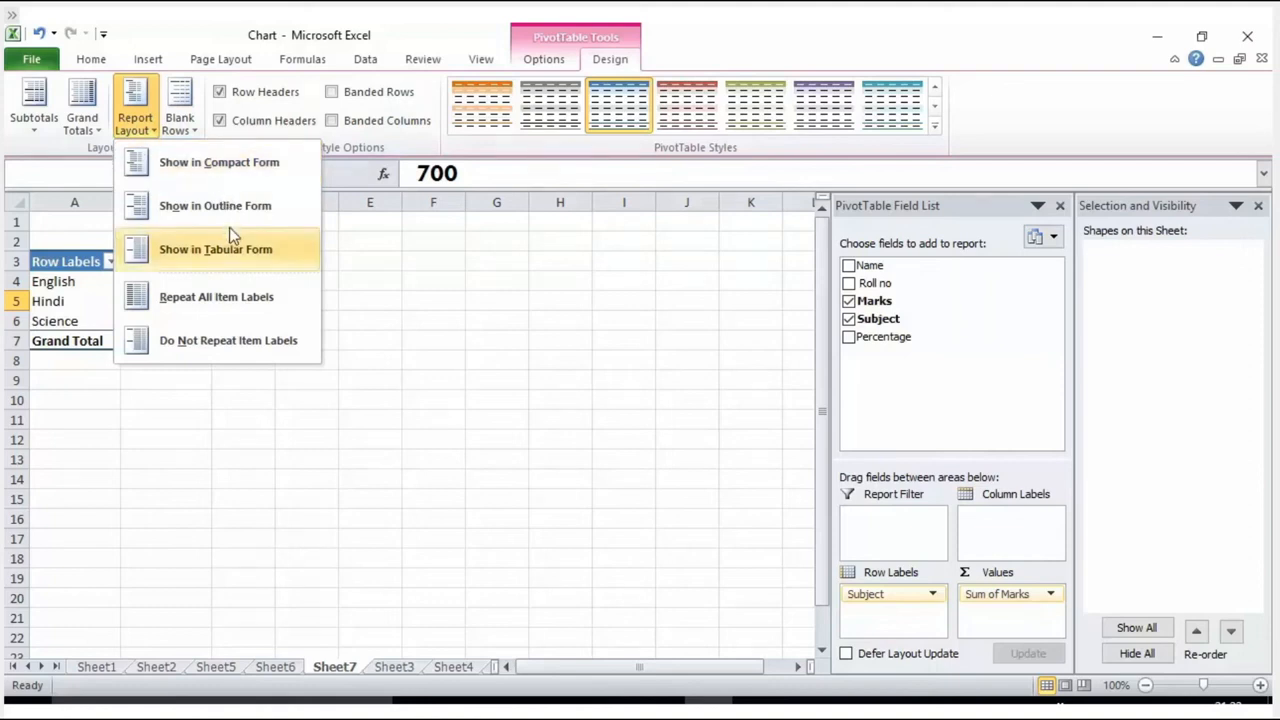
click(264, 168)
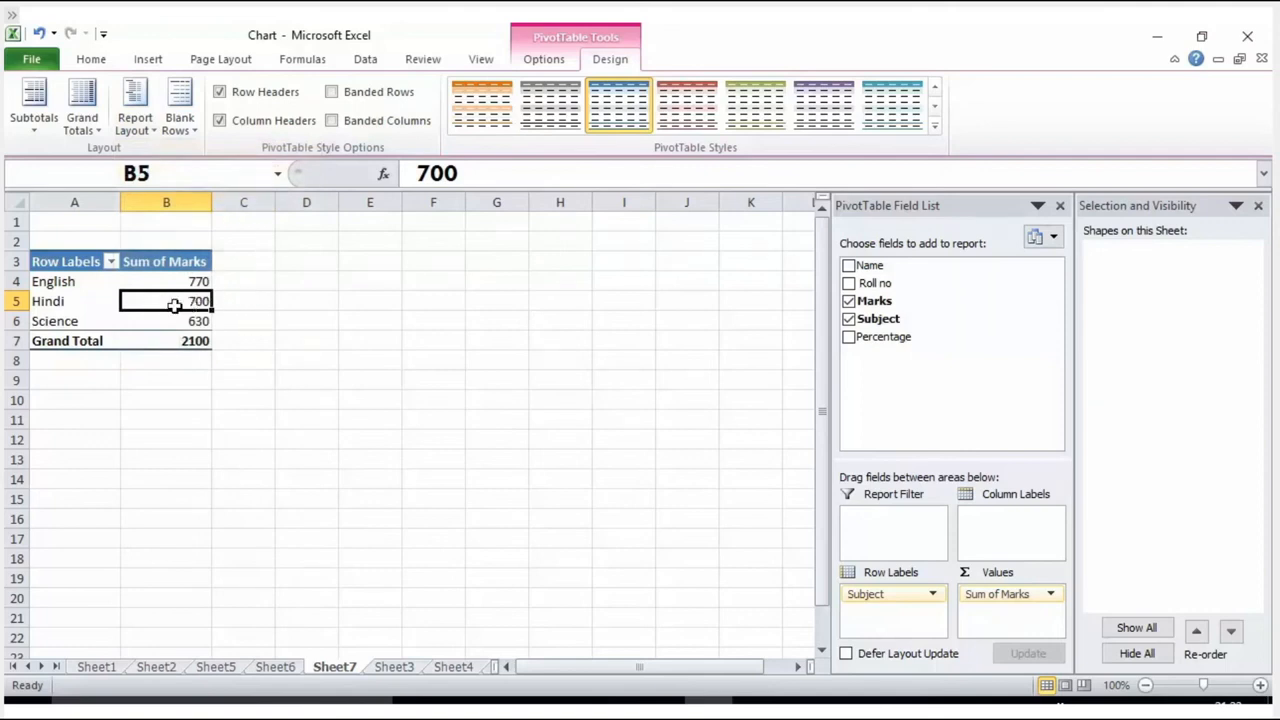
Step: Show the PivotTable in A3:B7 in outline form
drag(58, 262, 185, 340)
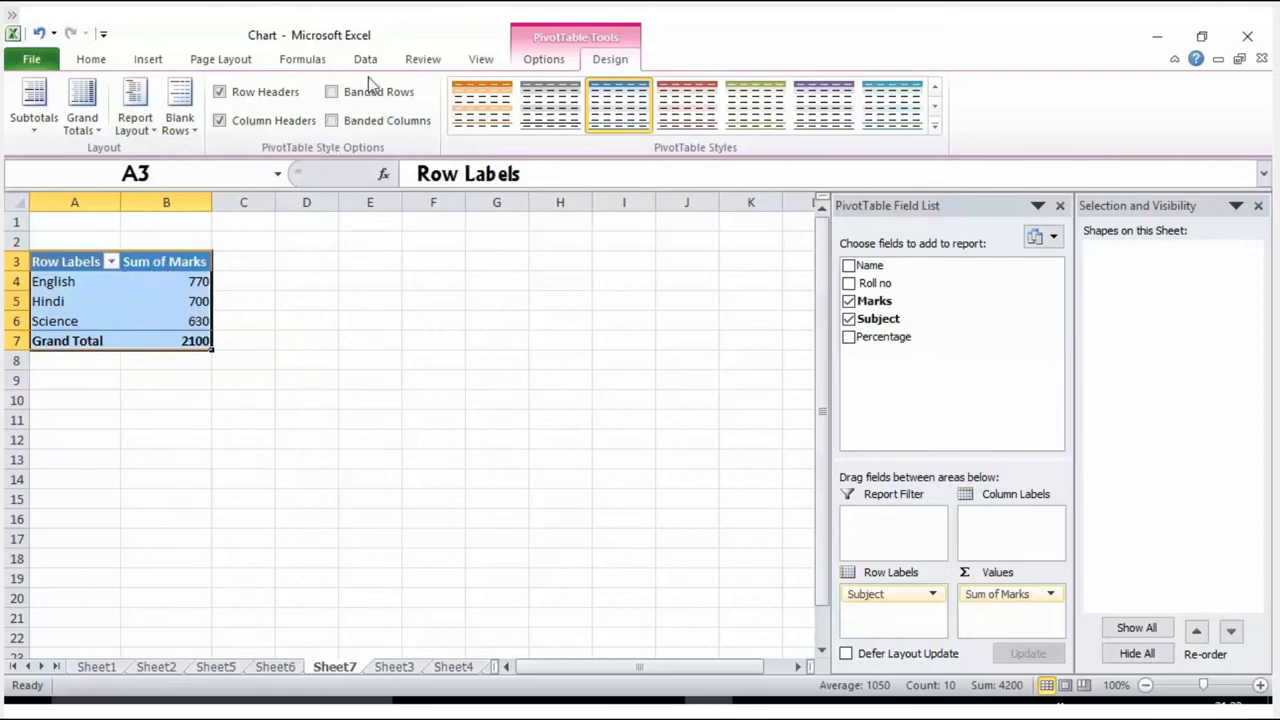
click(135, 122)
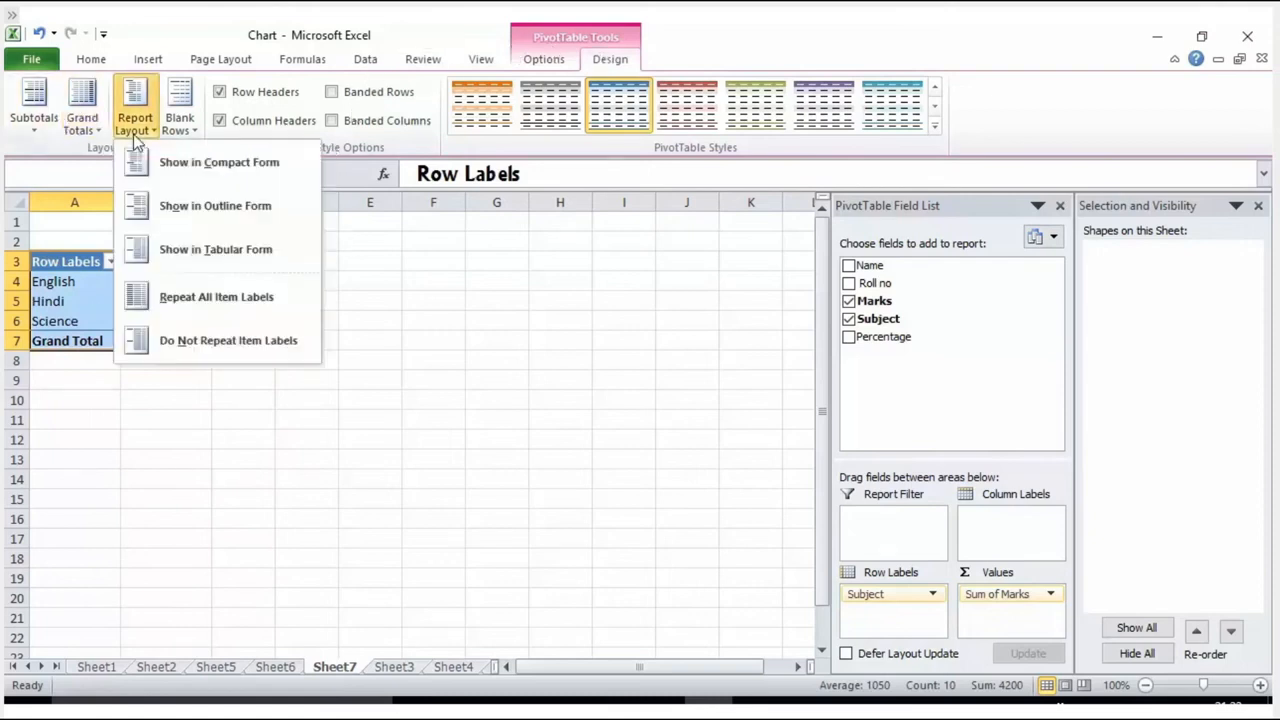
click(207, 206)
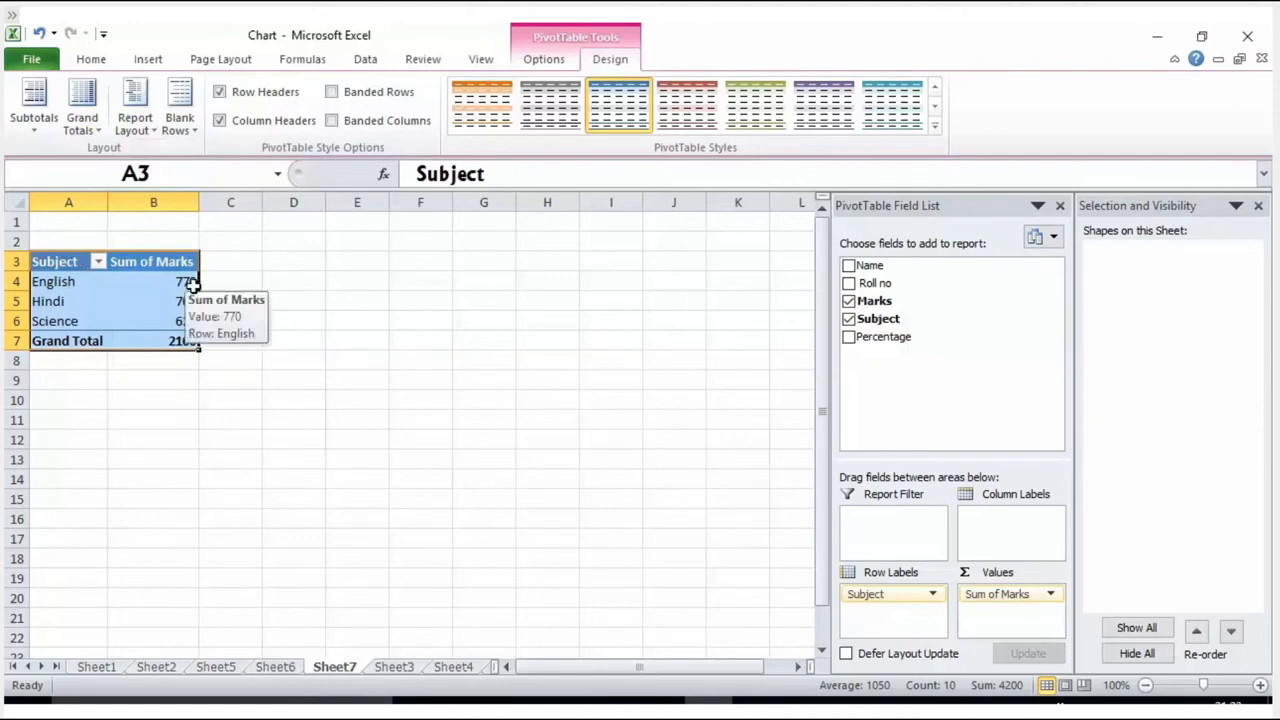
Step: Change the PivotTable's report layout to tabular form
click(142, 129)
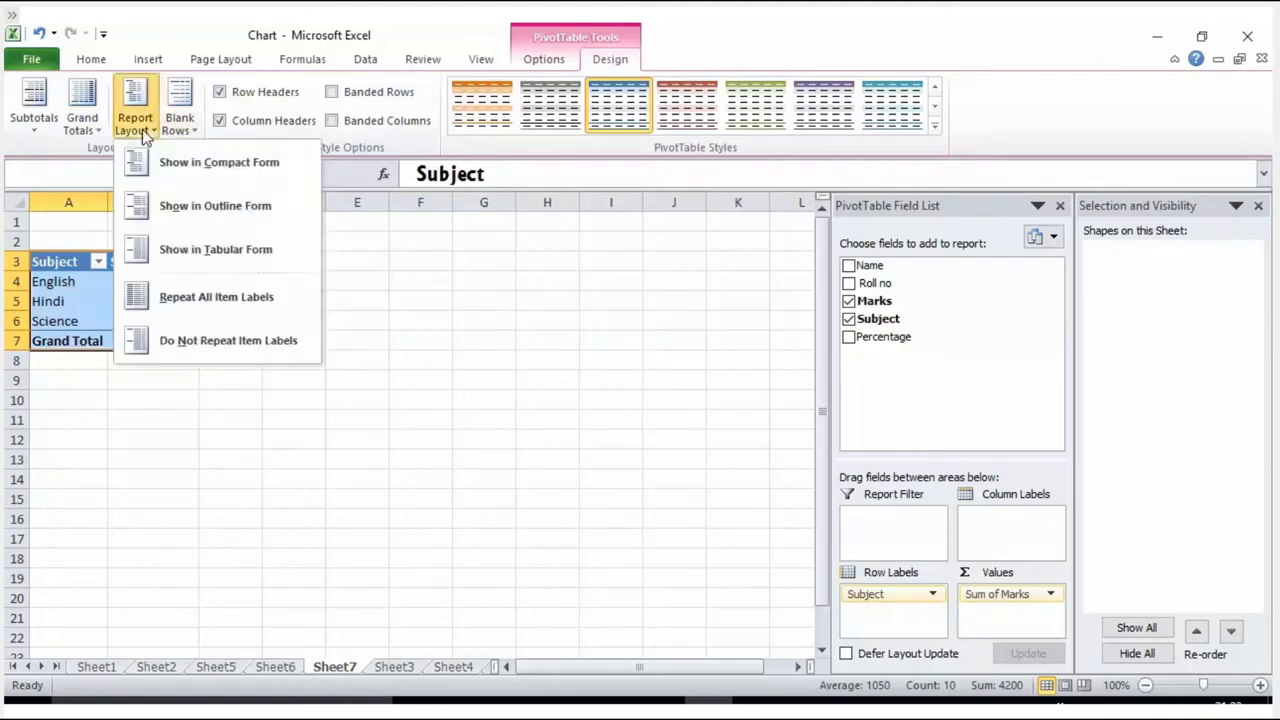
click(174, 249)
click(247, 320)
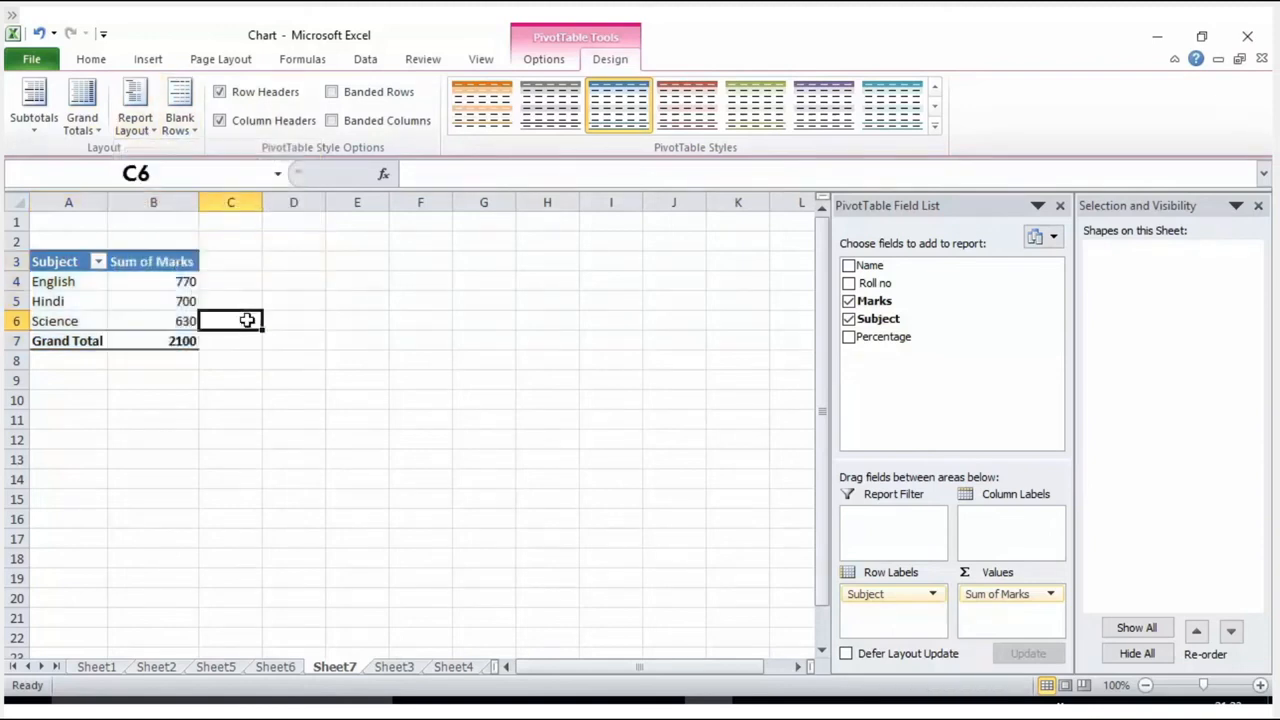
Step: Move the Subject field from the row labels to the column labels of the PivotTable
click(72, 266)
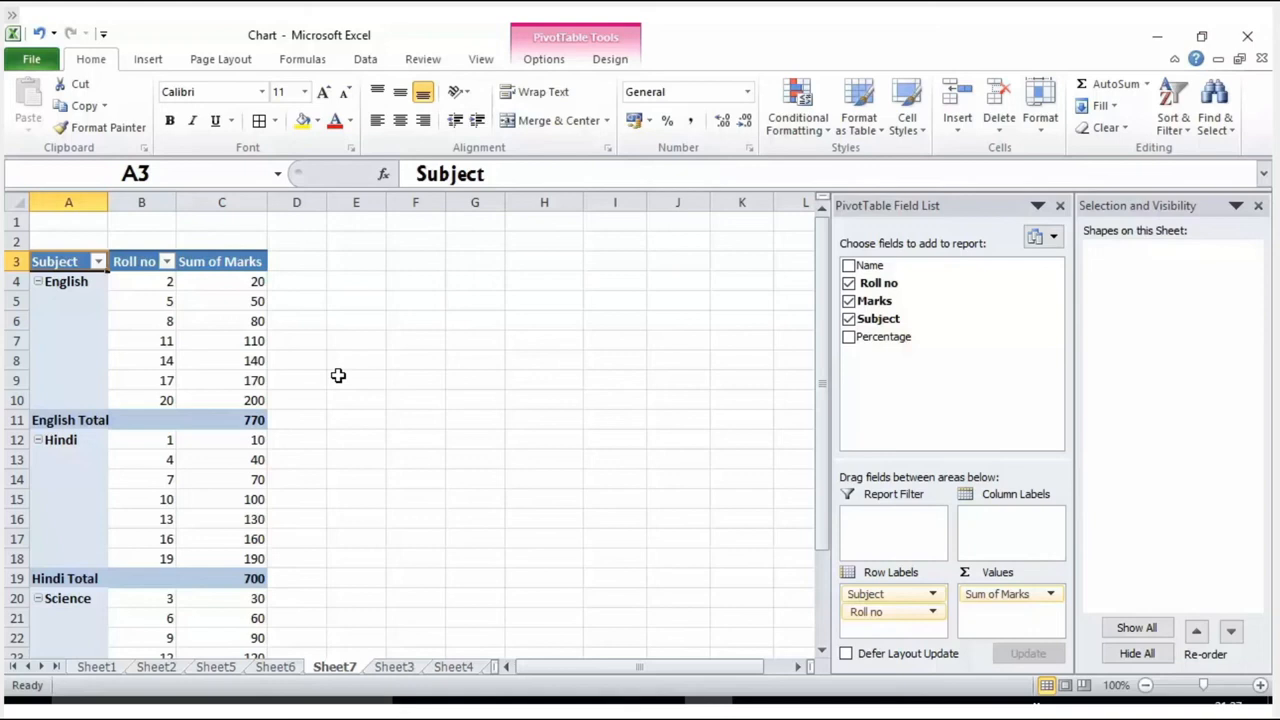
click(226, 361)
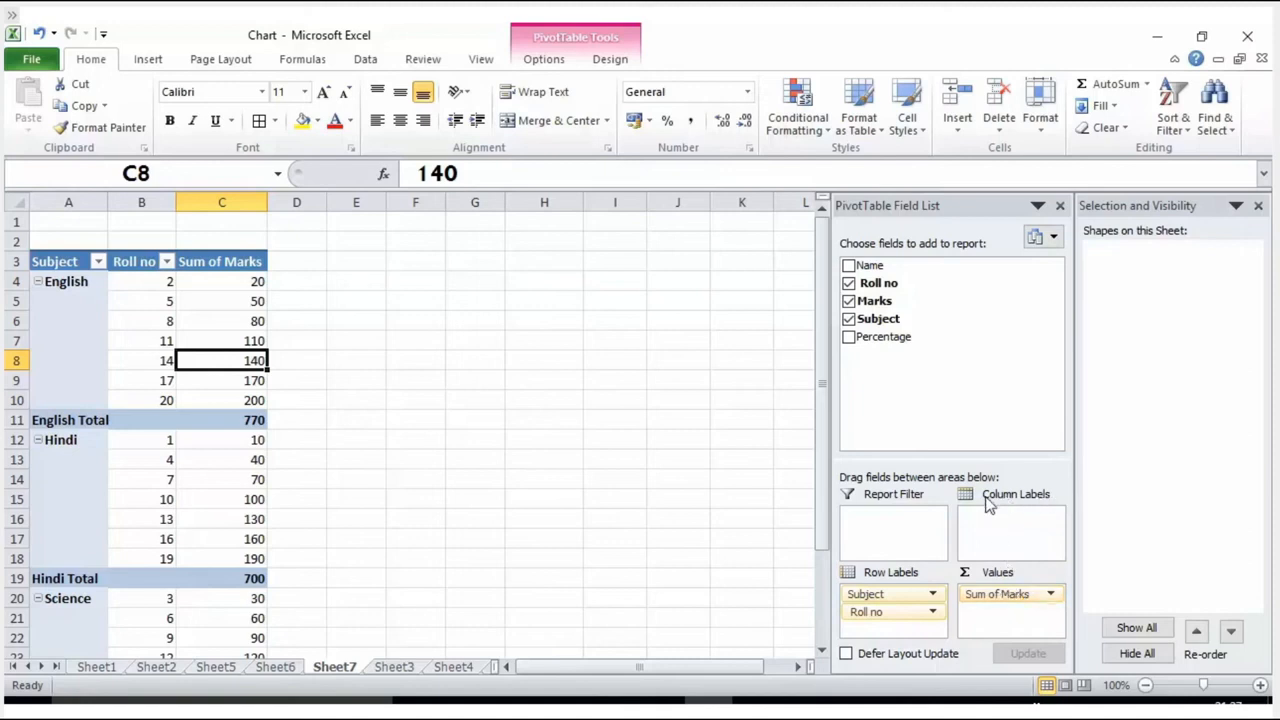
click(1051, 596)
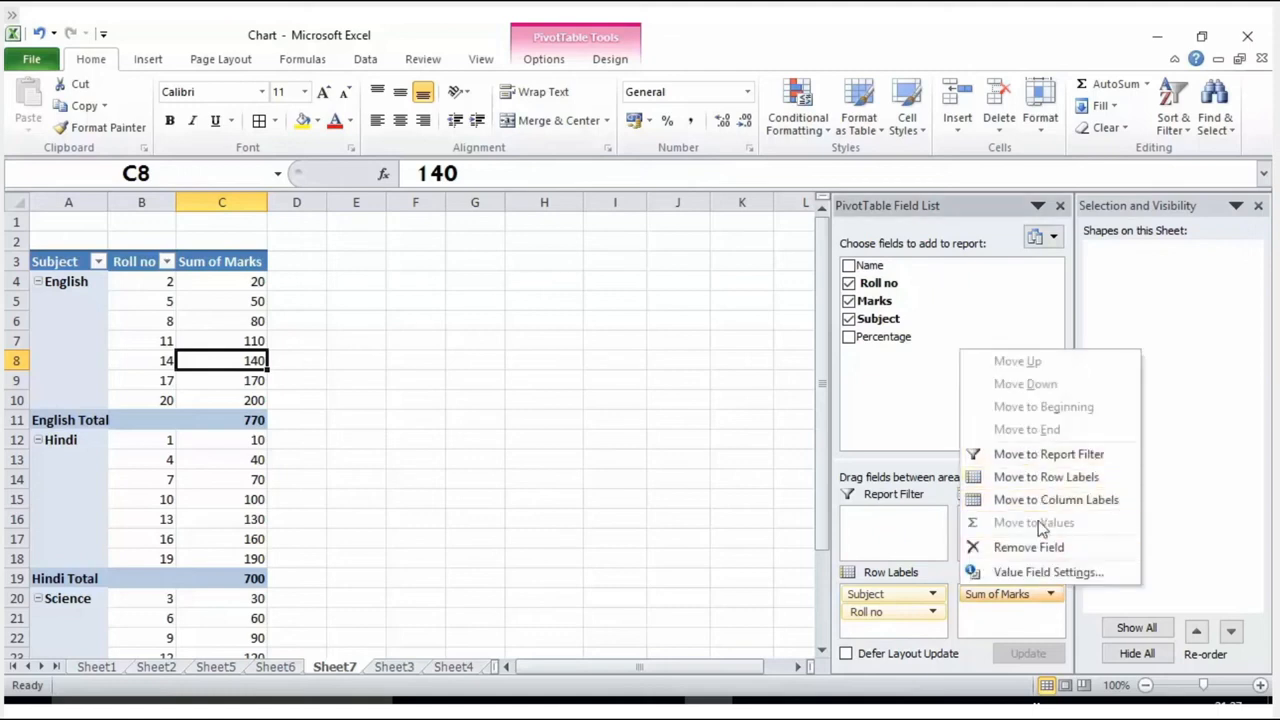
click(1024, 617)
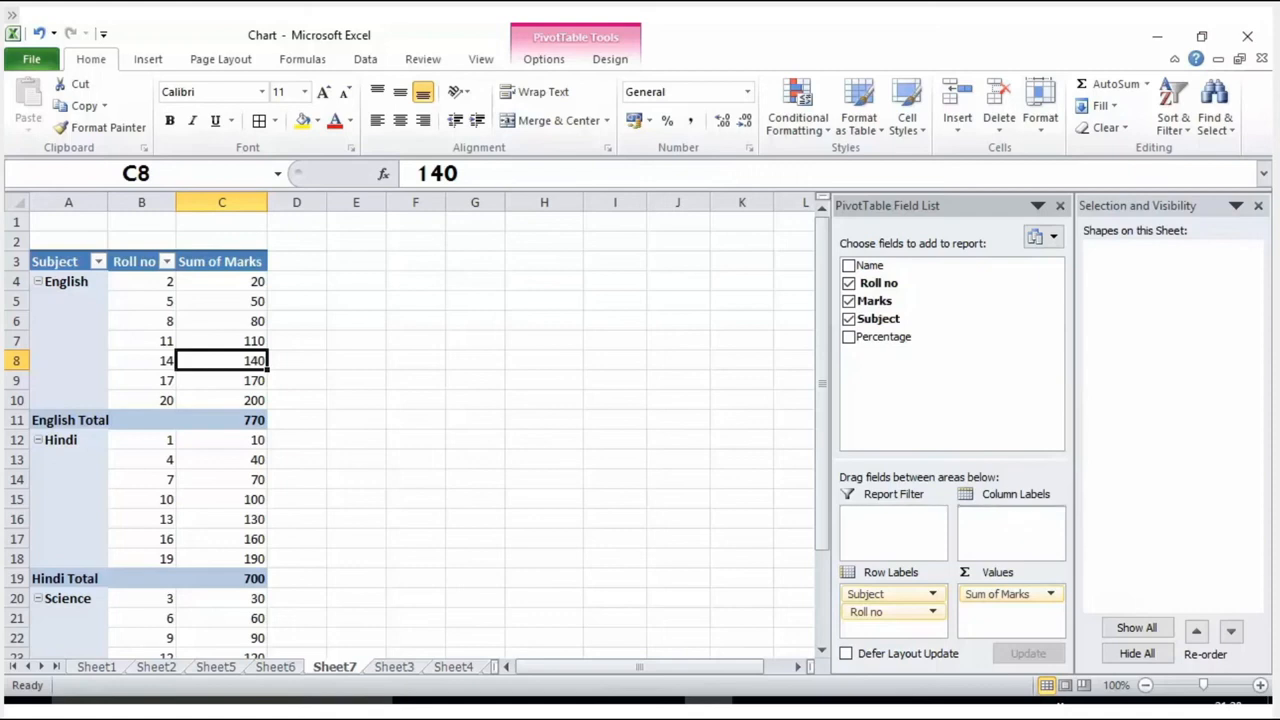
drag(893, 594, 1012, 540)
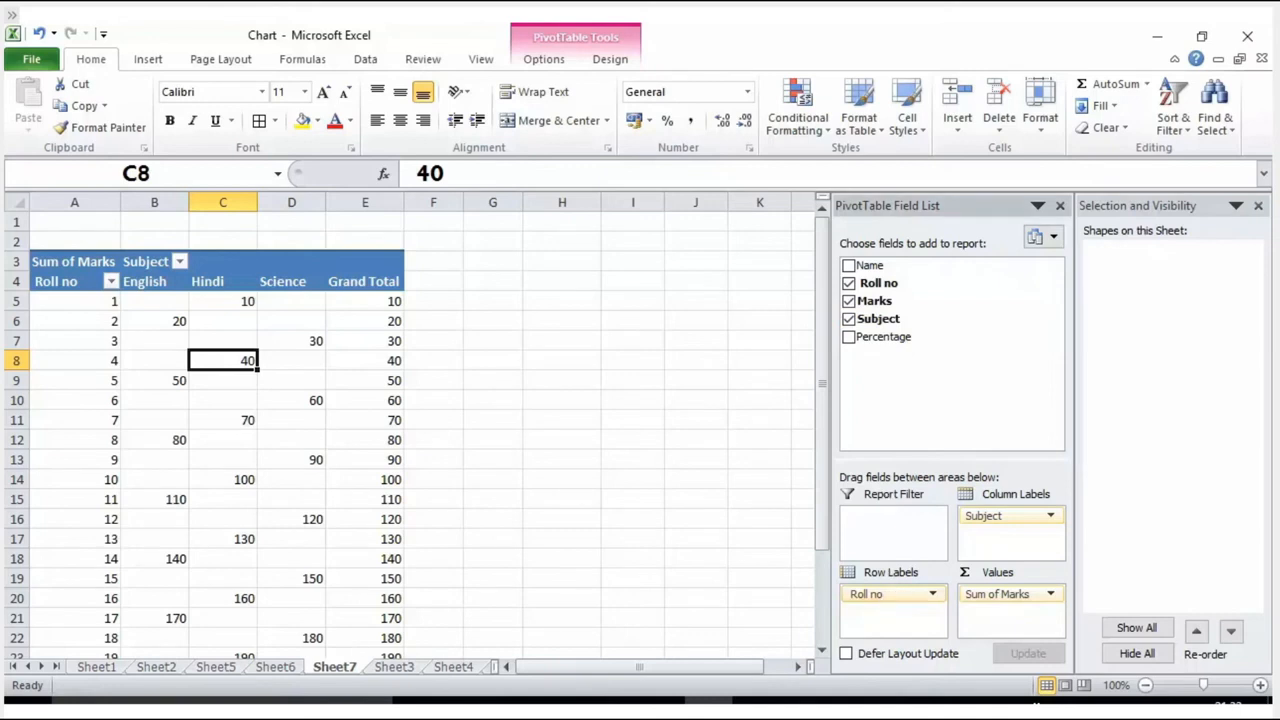
Step: Rearrange the PivotTable fields, with Subject as row labels and Roll no as column labels
drag(890, 594, 899, 388)
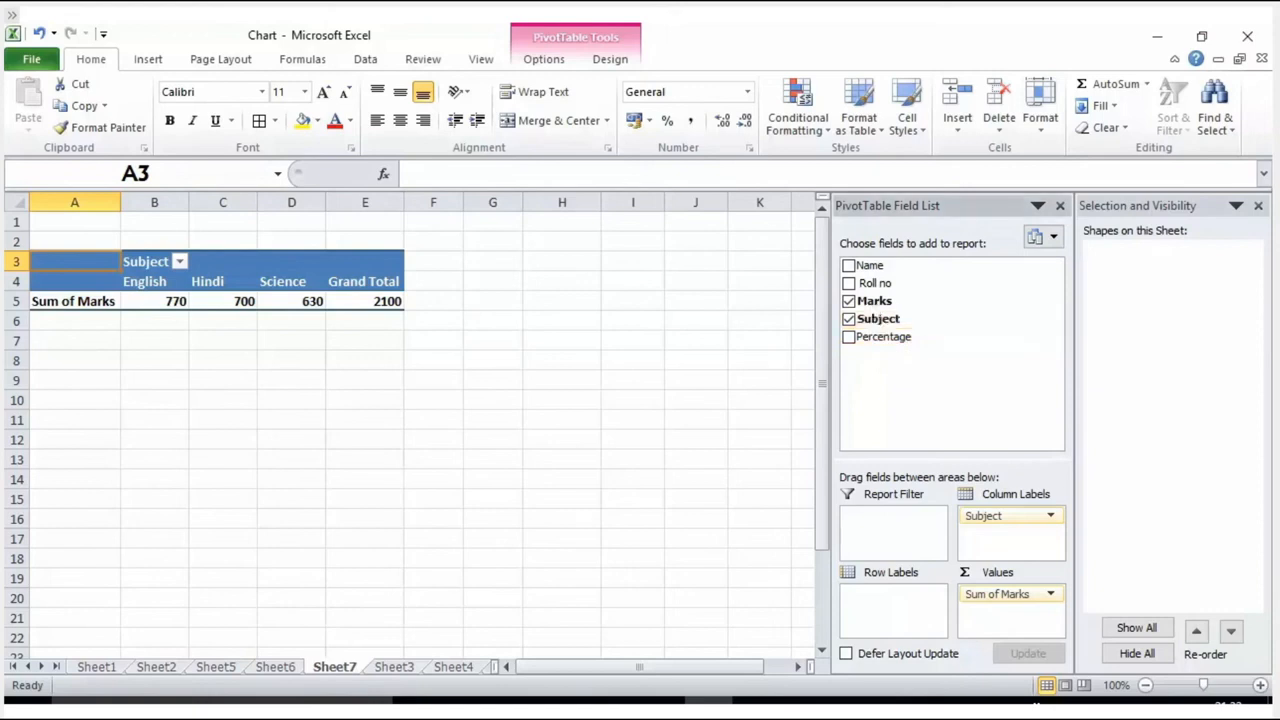
drag(1003, 516, 908, 614)
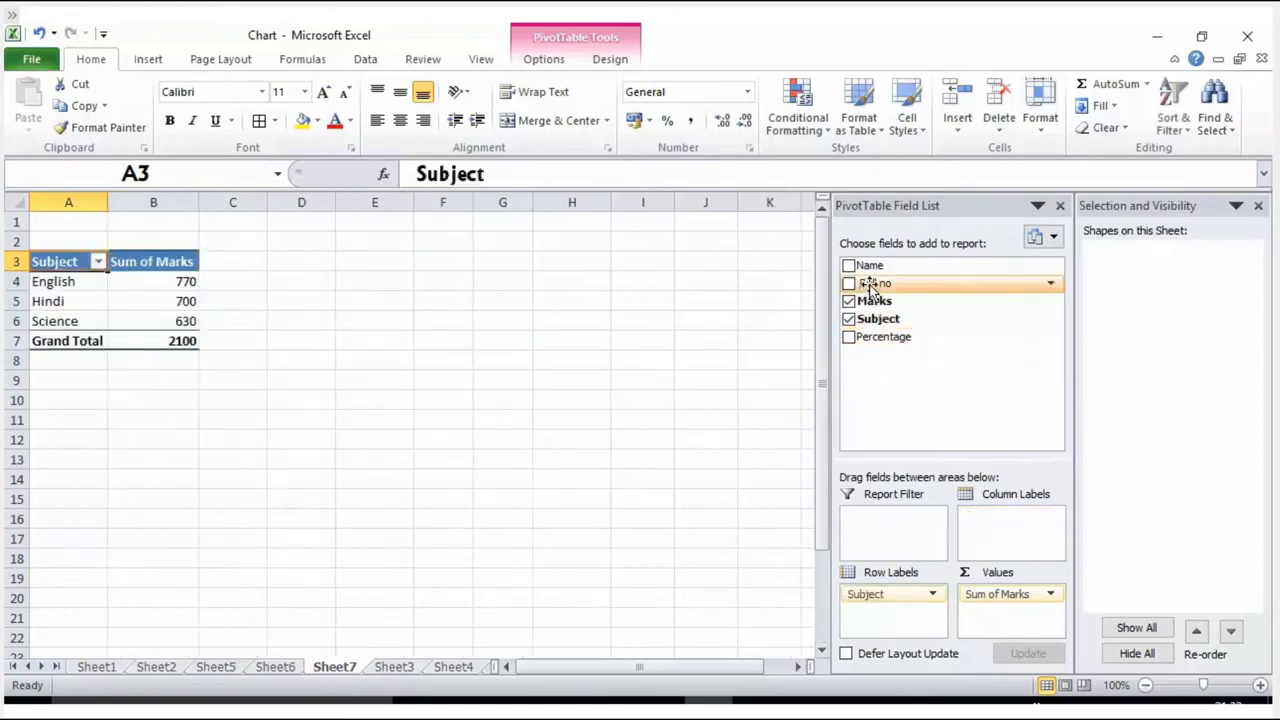
drag(870, 285, 994, 531)
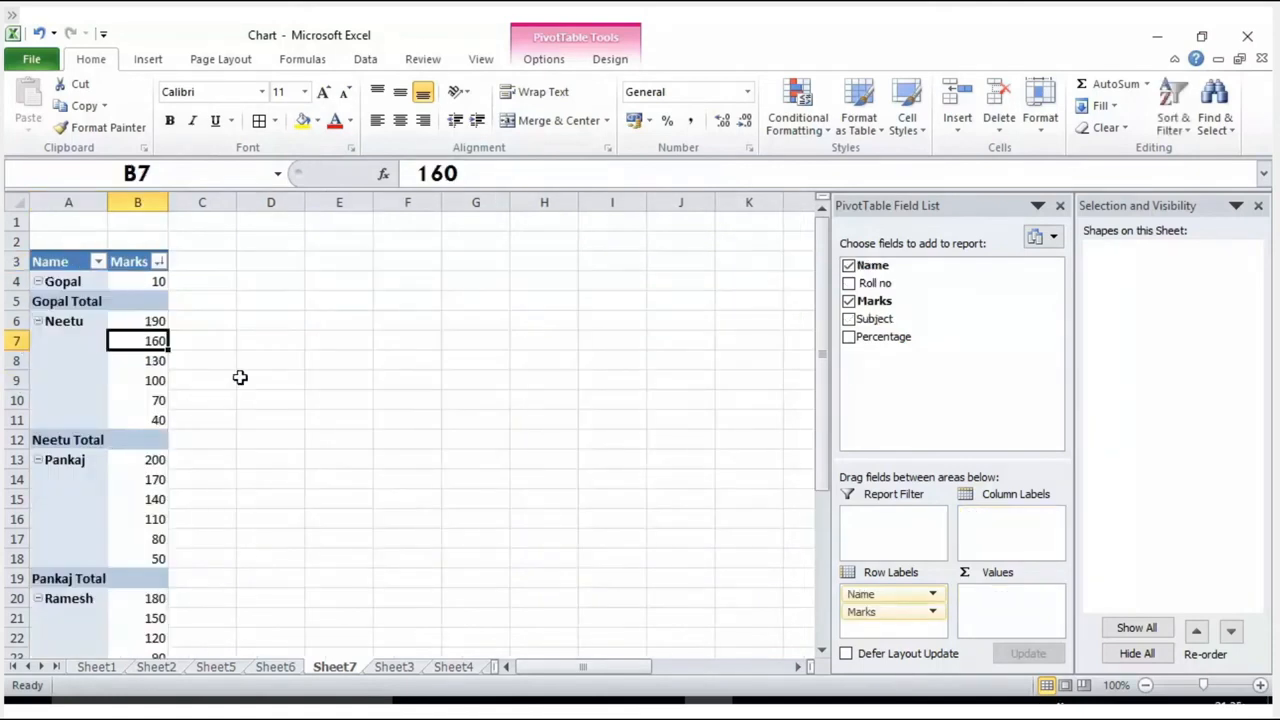
click(159, 262)
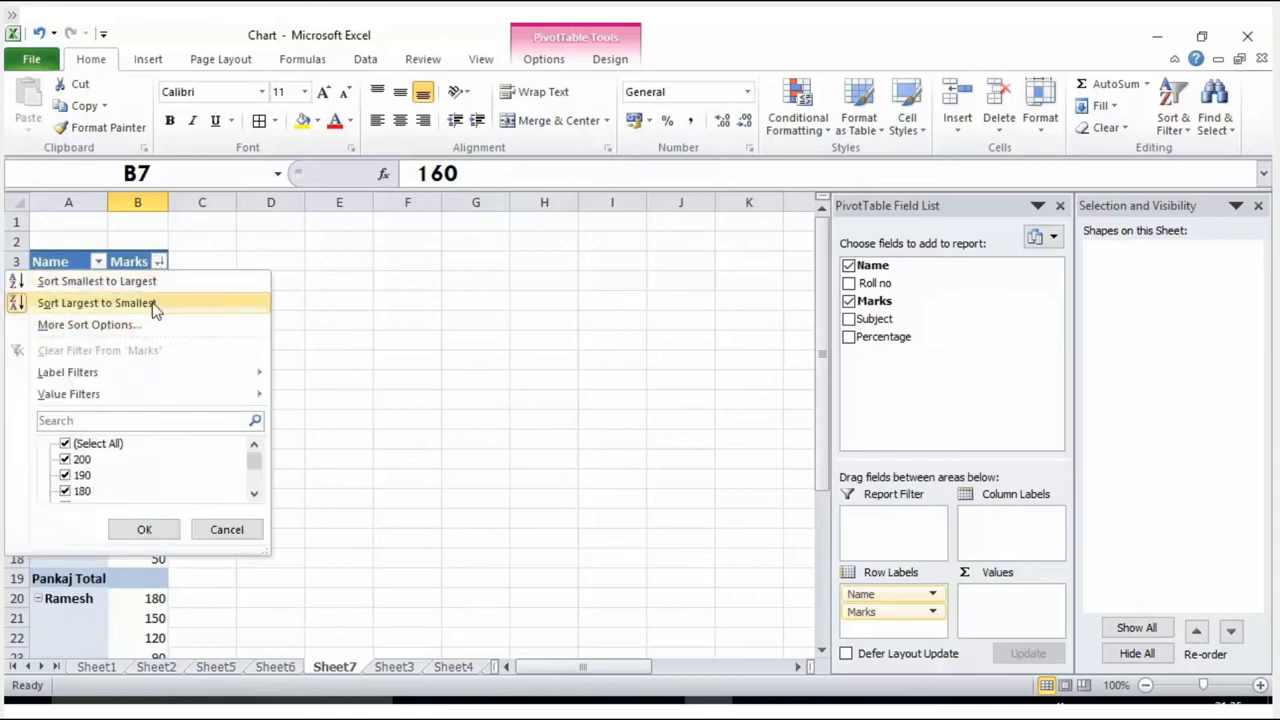
mouse_move(180, 373)
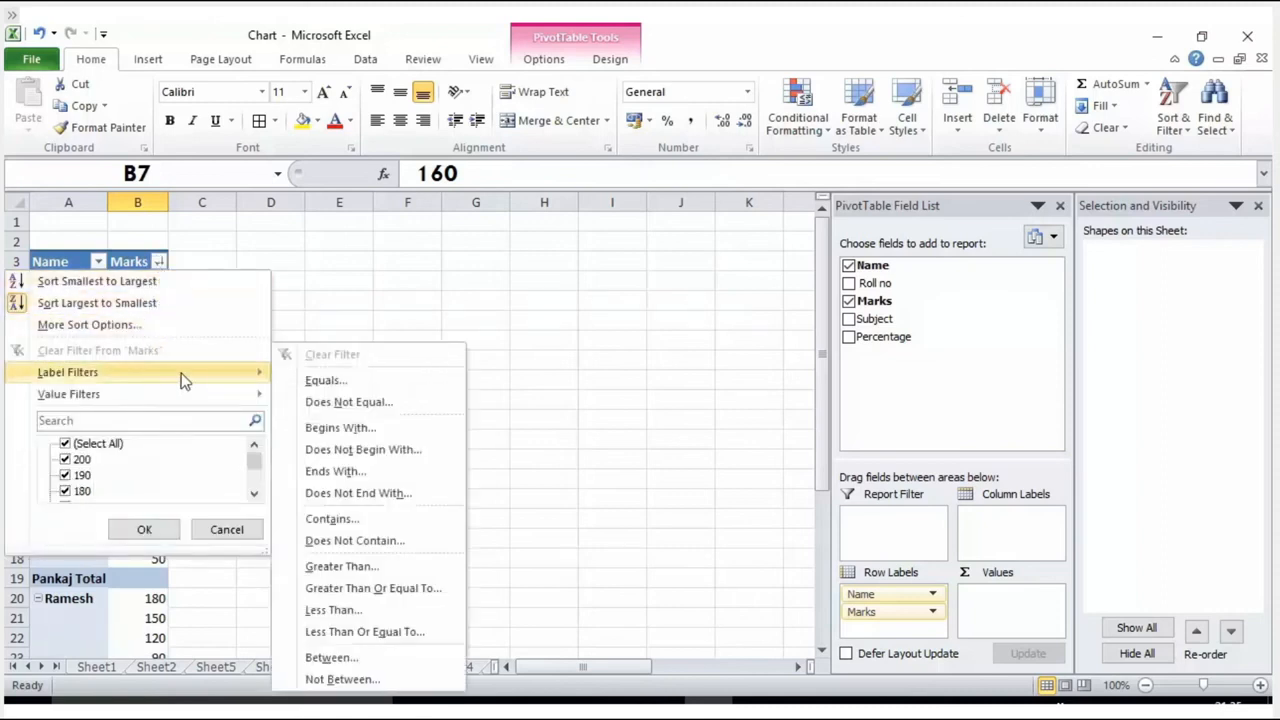
click(354, 259)
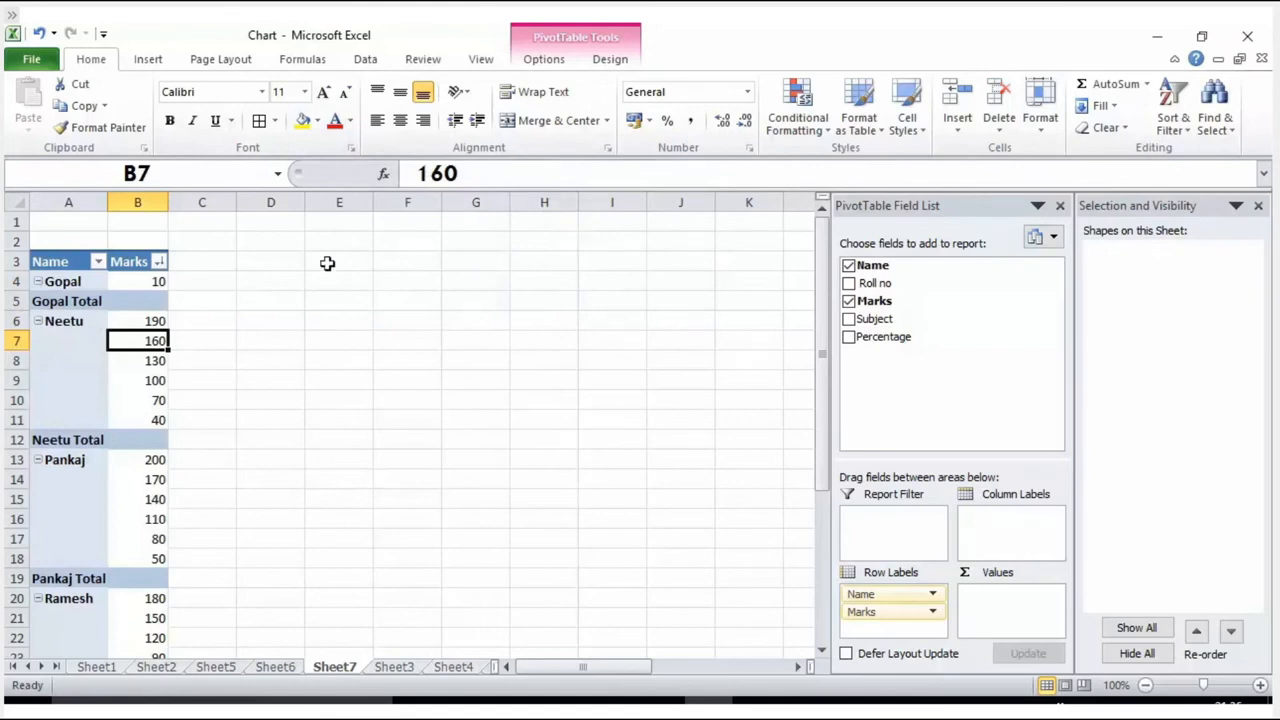
Step: Try the Percentage format on the marks in B6:B10, and set them to the Number format
drag(131, 320, 152, 400)
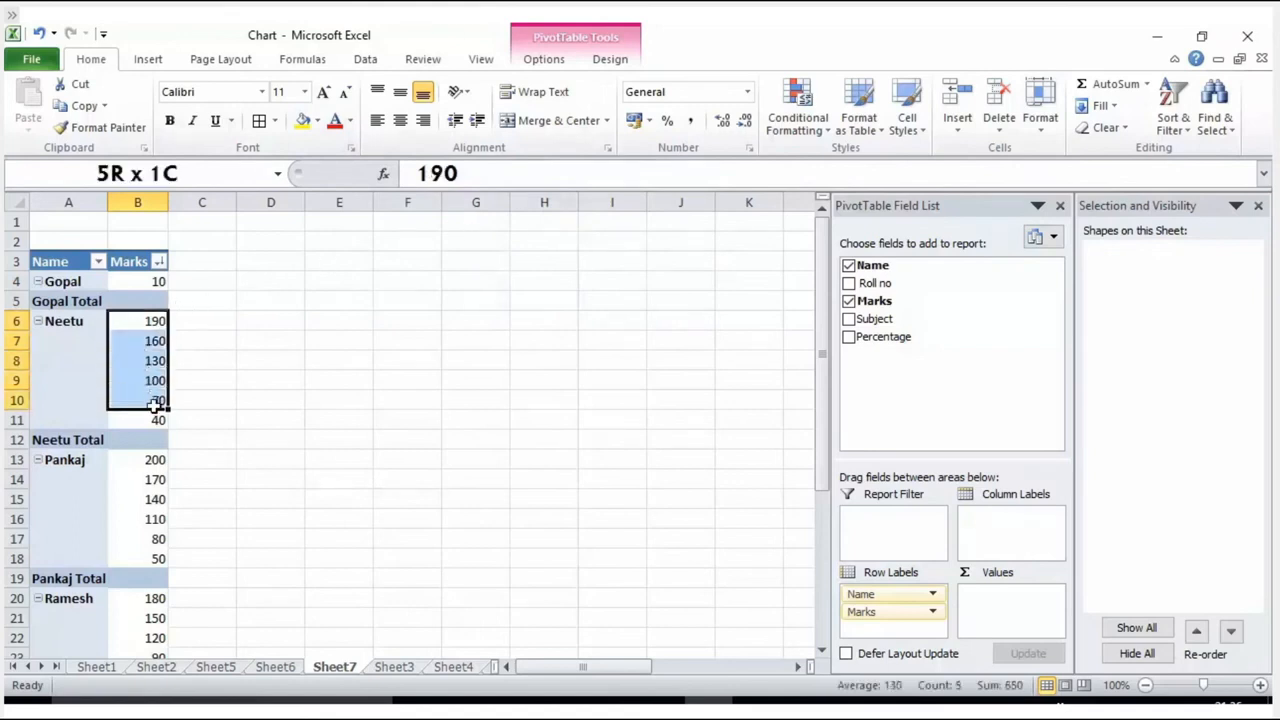
click(667, 120)
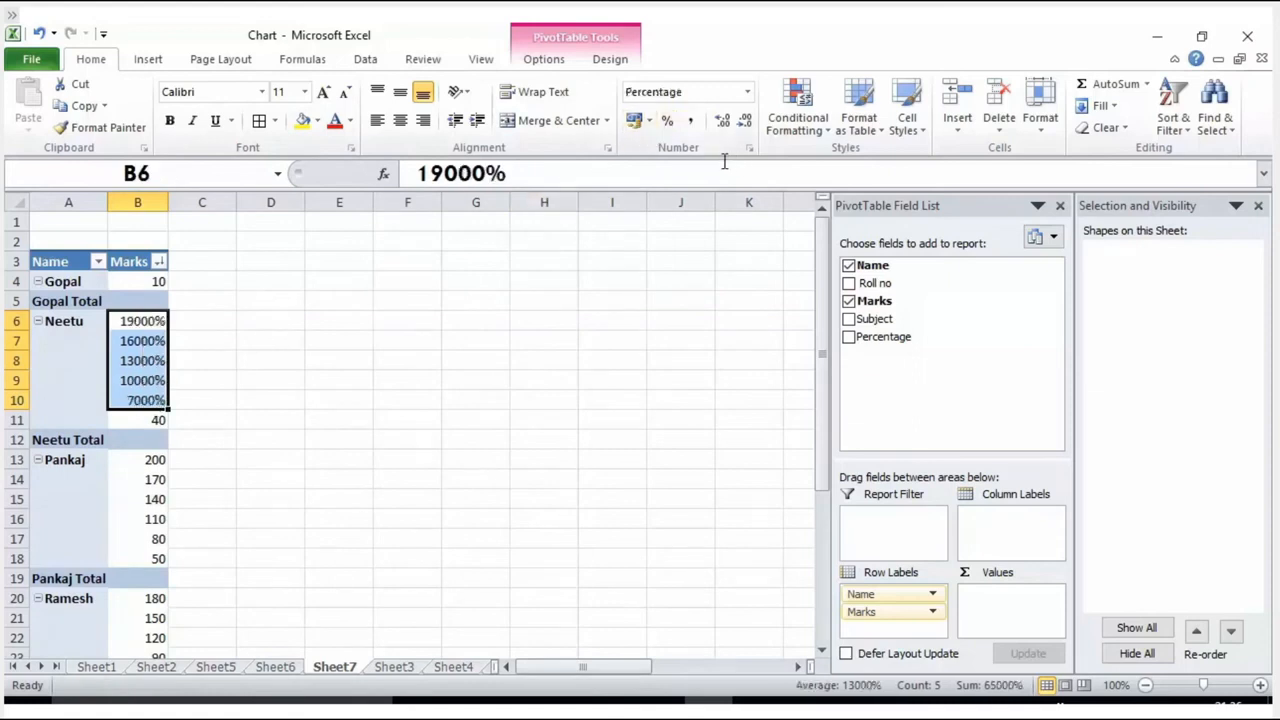
click(649, 121)
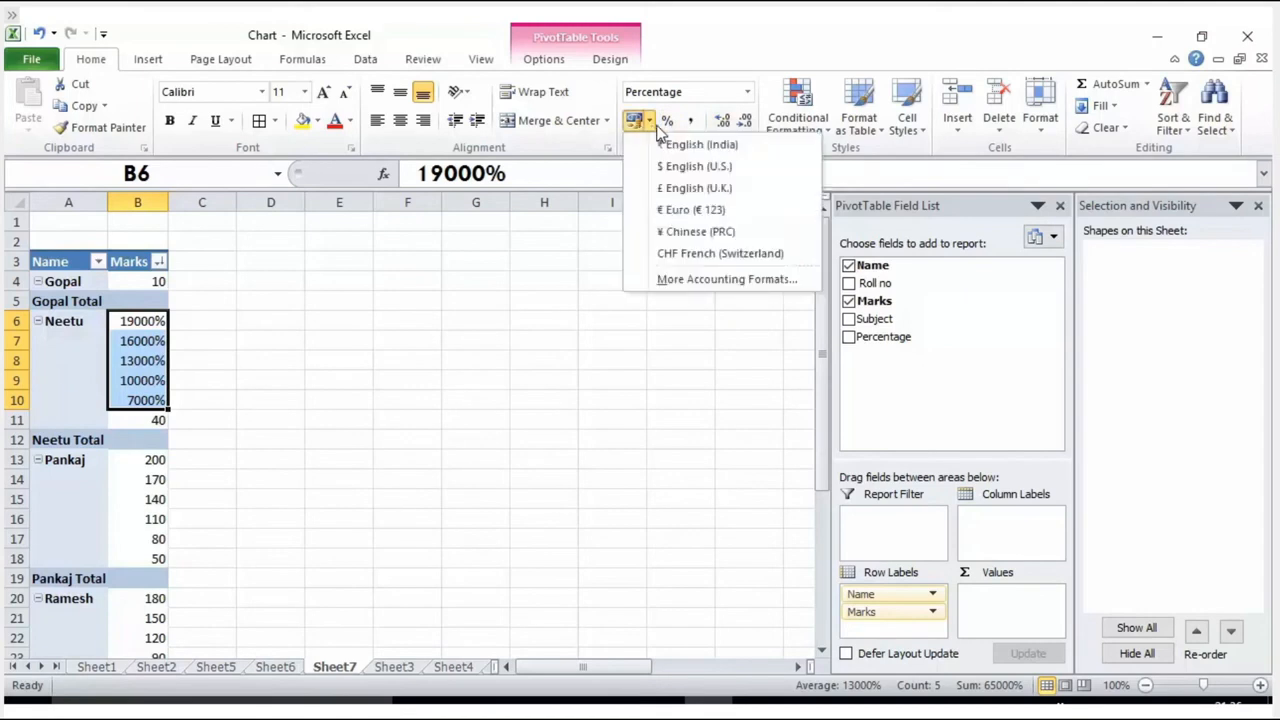
click(747, 91)
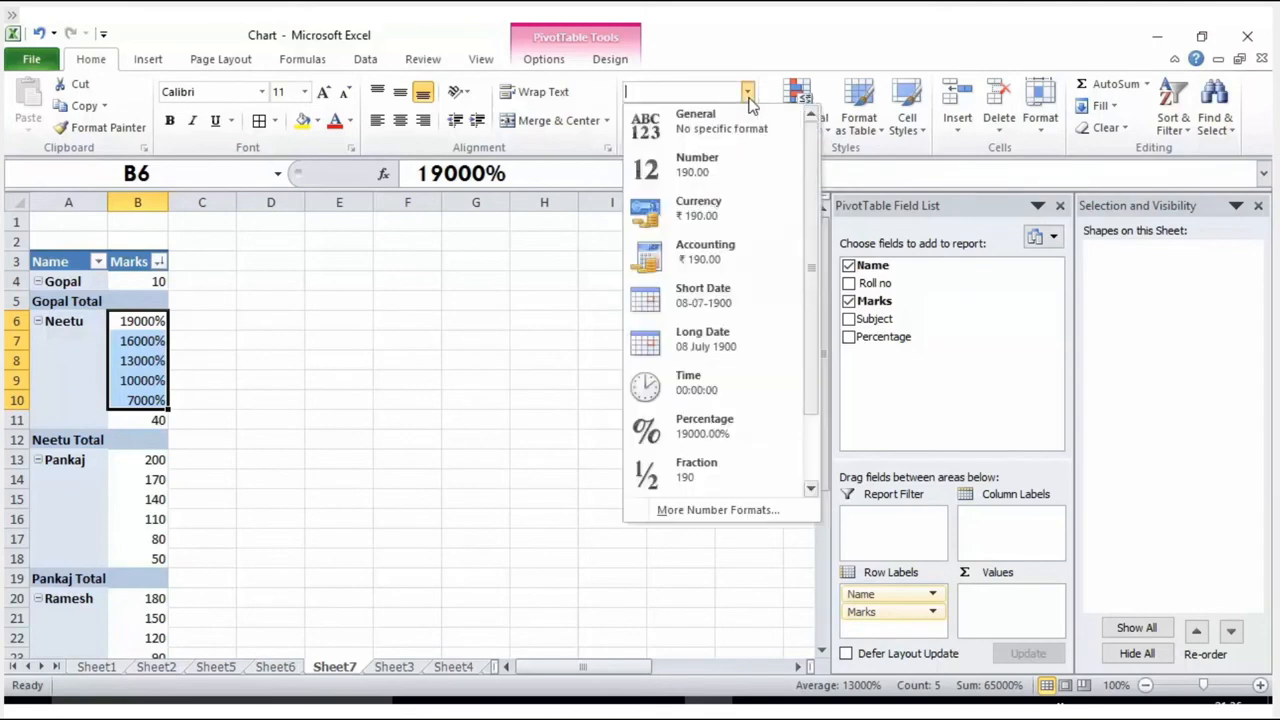
click(681, 164)
click(515, 302)
click(128, 361)
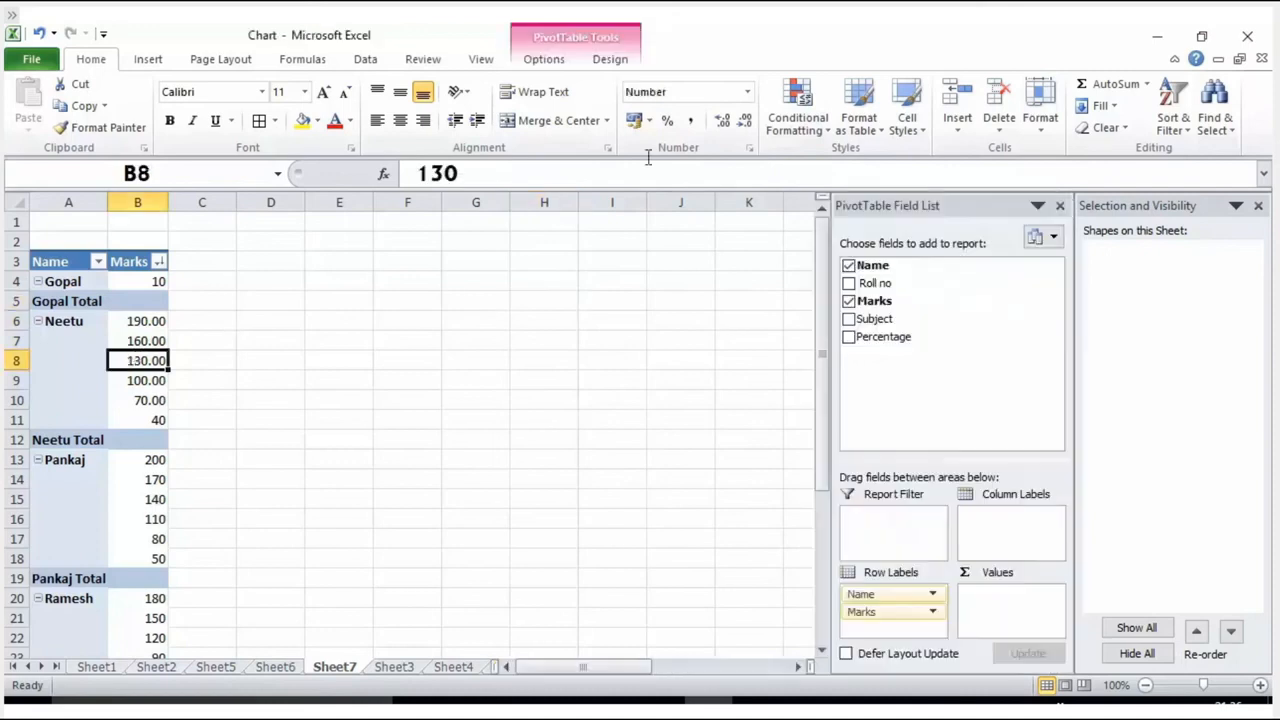
click(282, 667)
click(334, 667)
scroll(171, 365, down, 1)
scroll(171, 356, up, 1)
drag(143, 321, 170, 421)
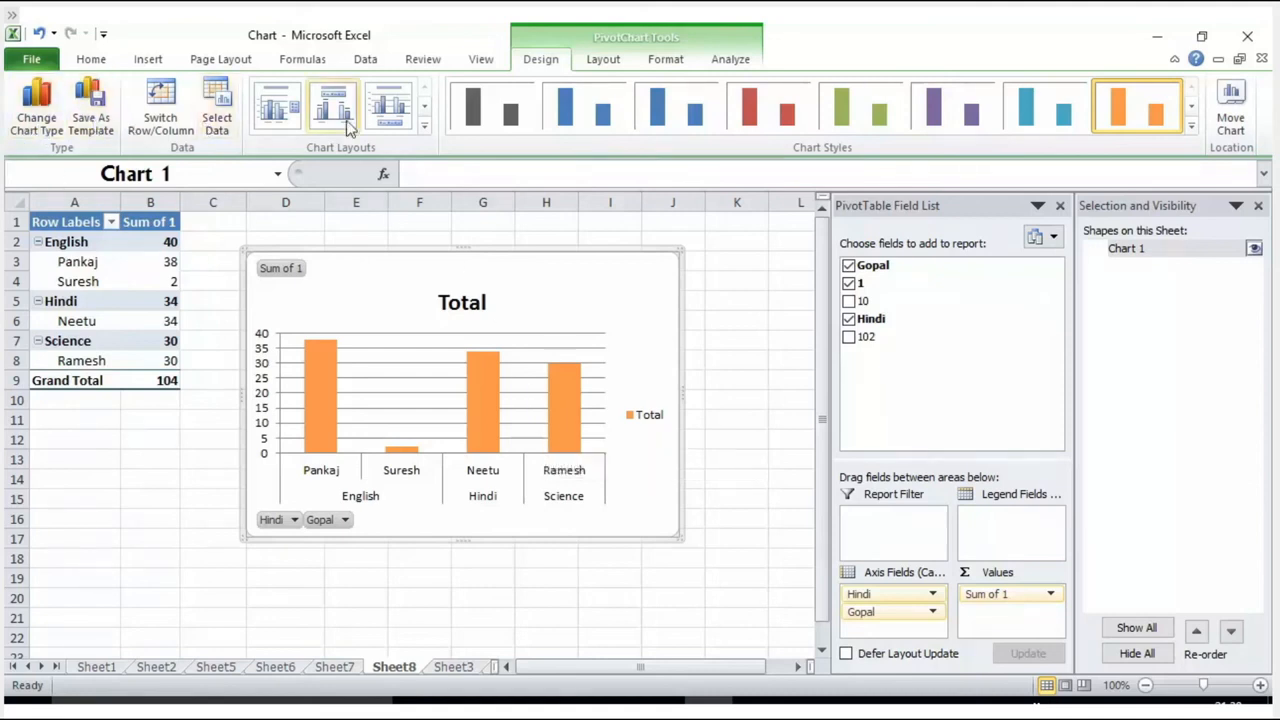
Step: Apply the green column chart style to the PivotChart on Sheet8
click(765, 112)
click(843, 116)
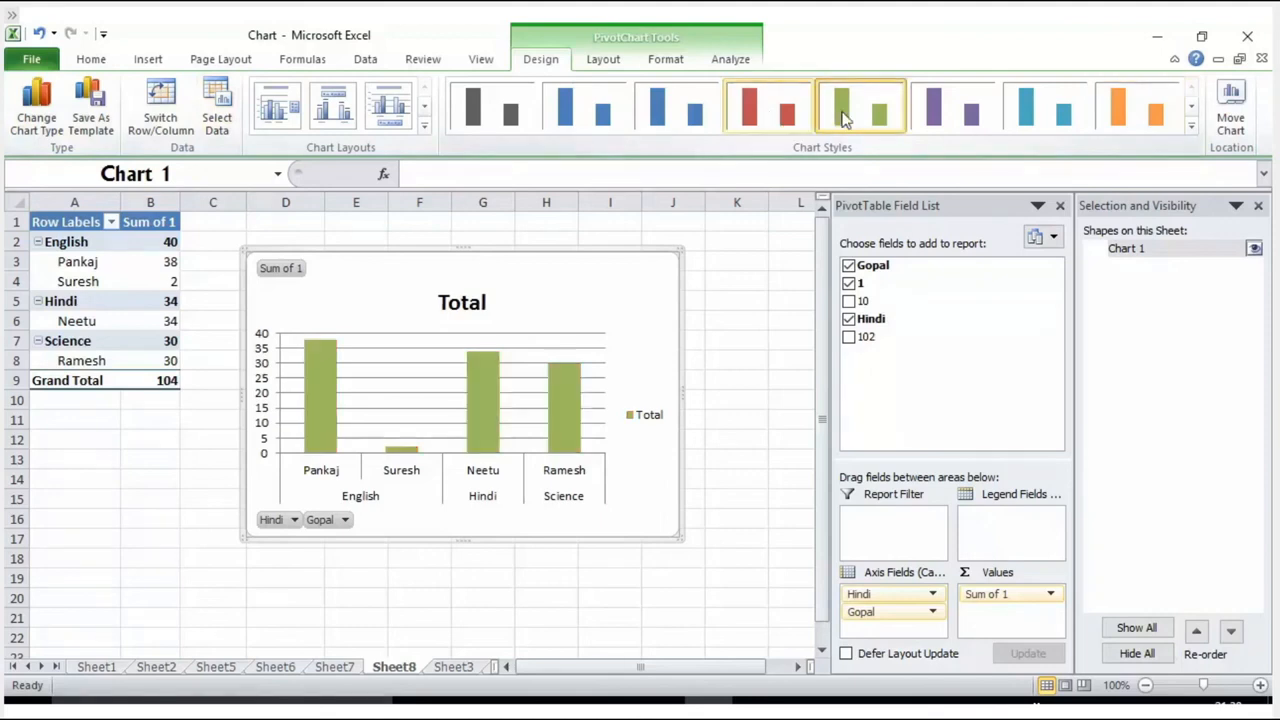
drag(92, 261, 138, 350)
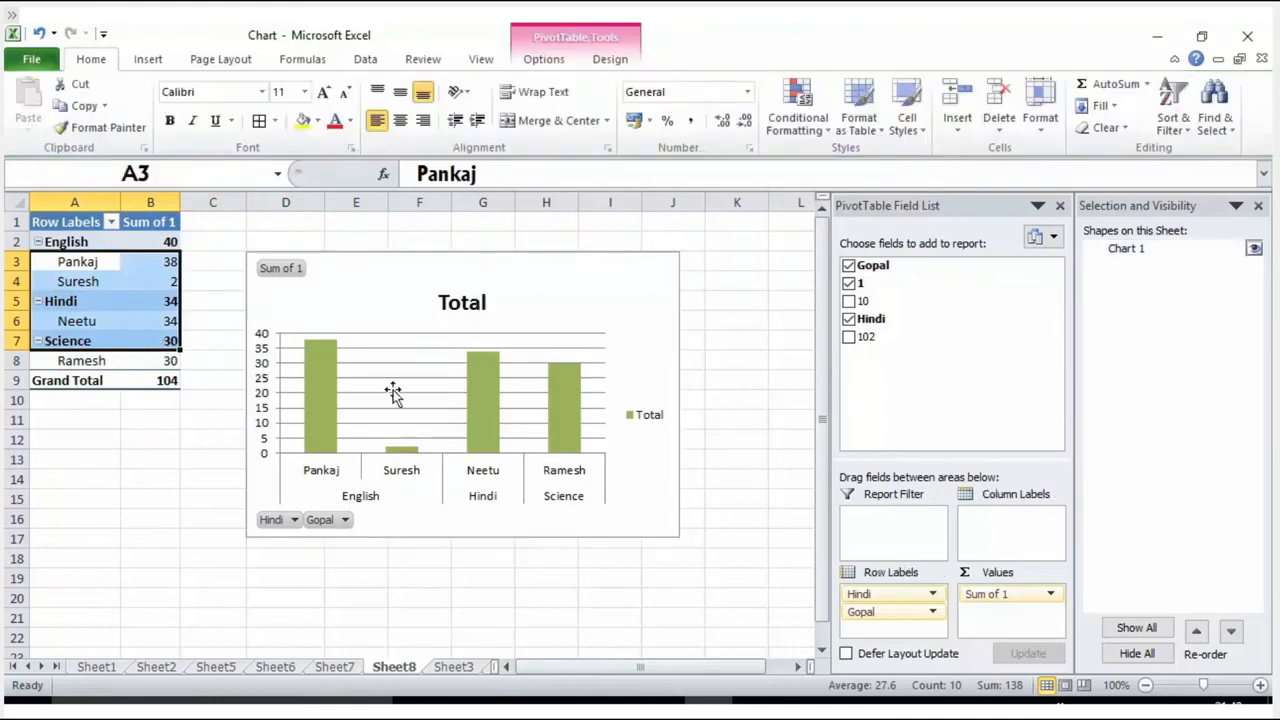
Step: Move the PivotChart on Sheet8 further from the PivotTable, over columns E to K
click(442, 284)
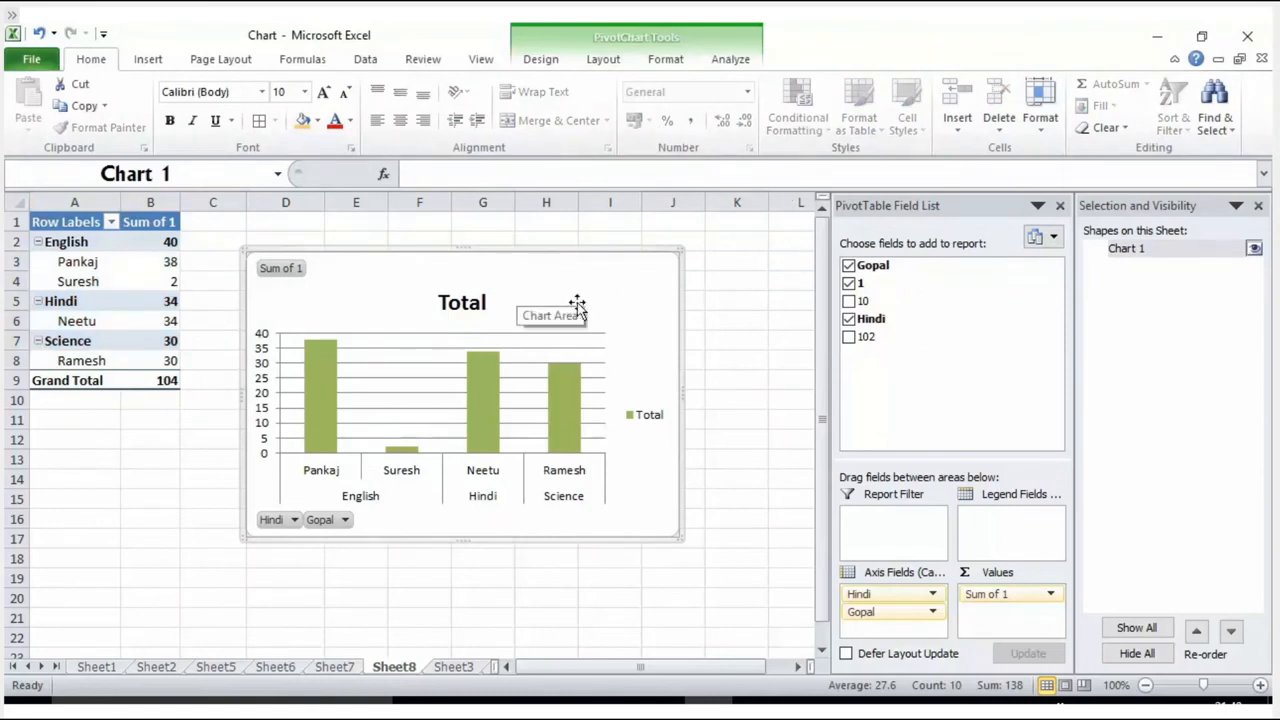
mouse_move(257, 263)
mouse_down()
mouse_move(283, 317)
mouse_move(259, 271)
mouse_up()
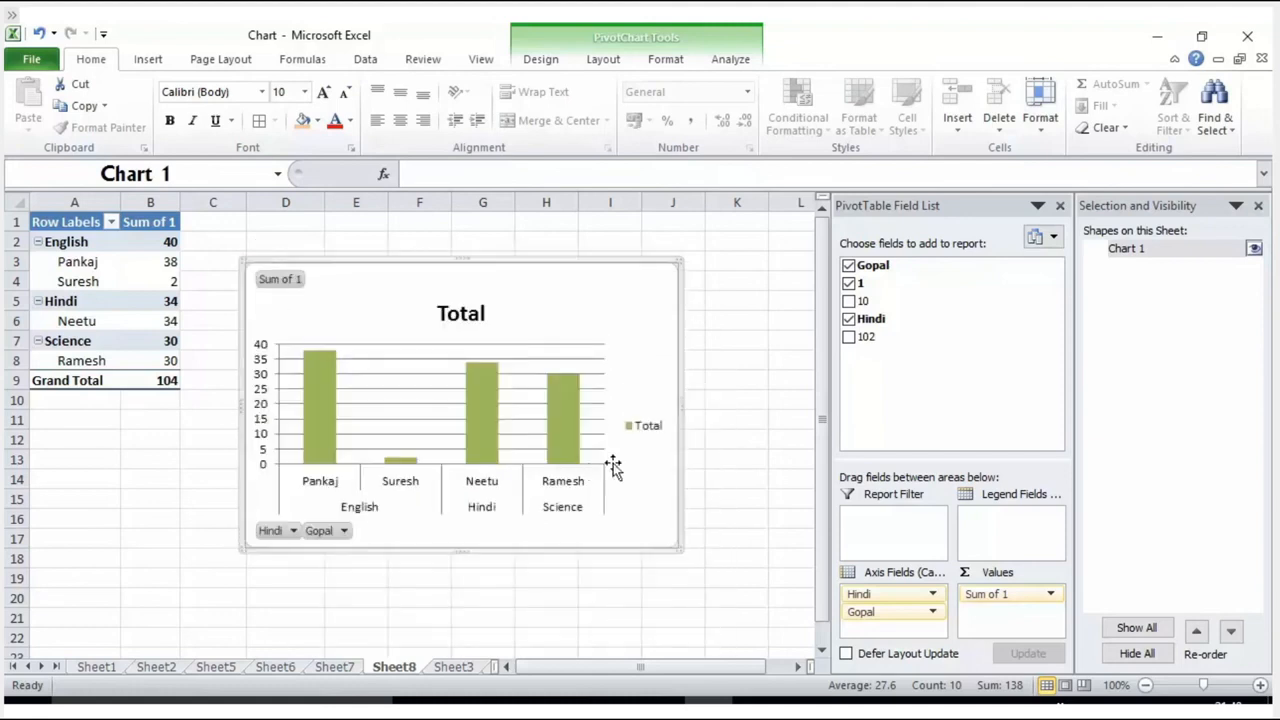
drag(503, 257, 596, 250)
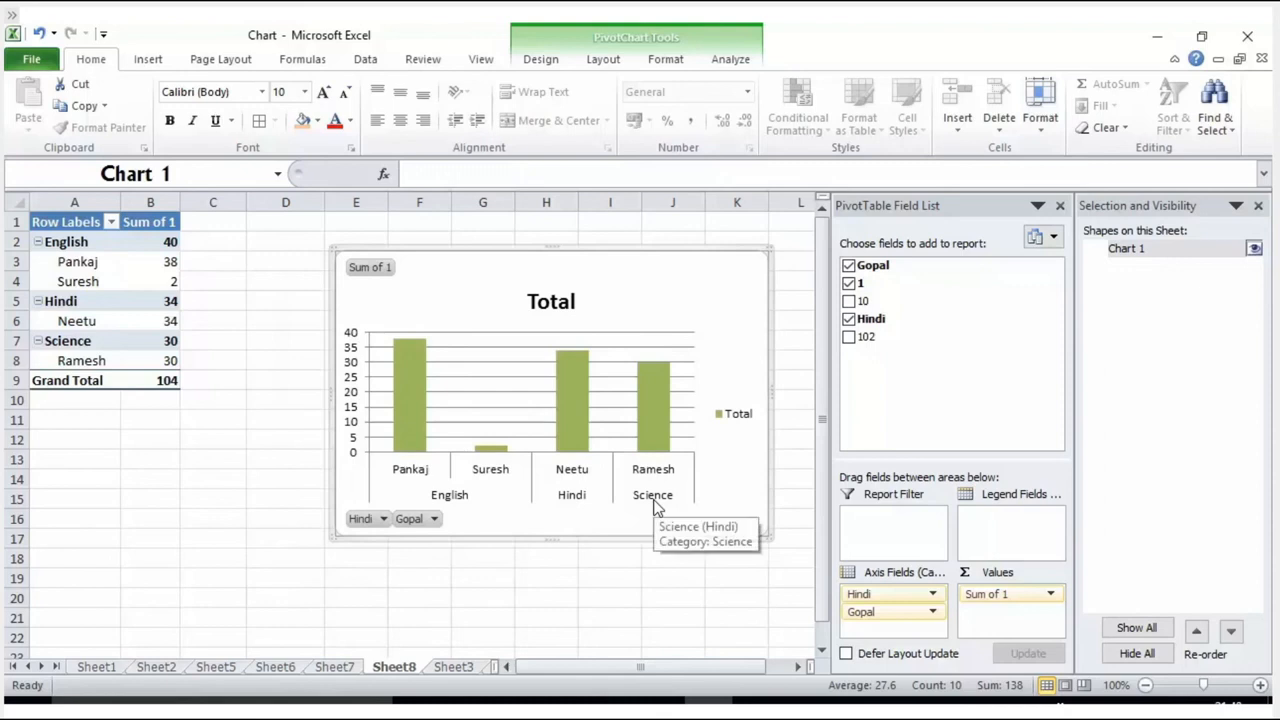
Step: Add the fields 10 and 102 to the PivotChart's report on Sheet8
click(848, 301)
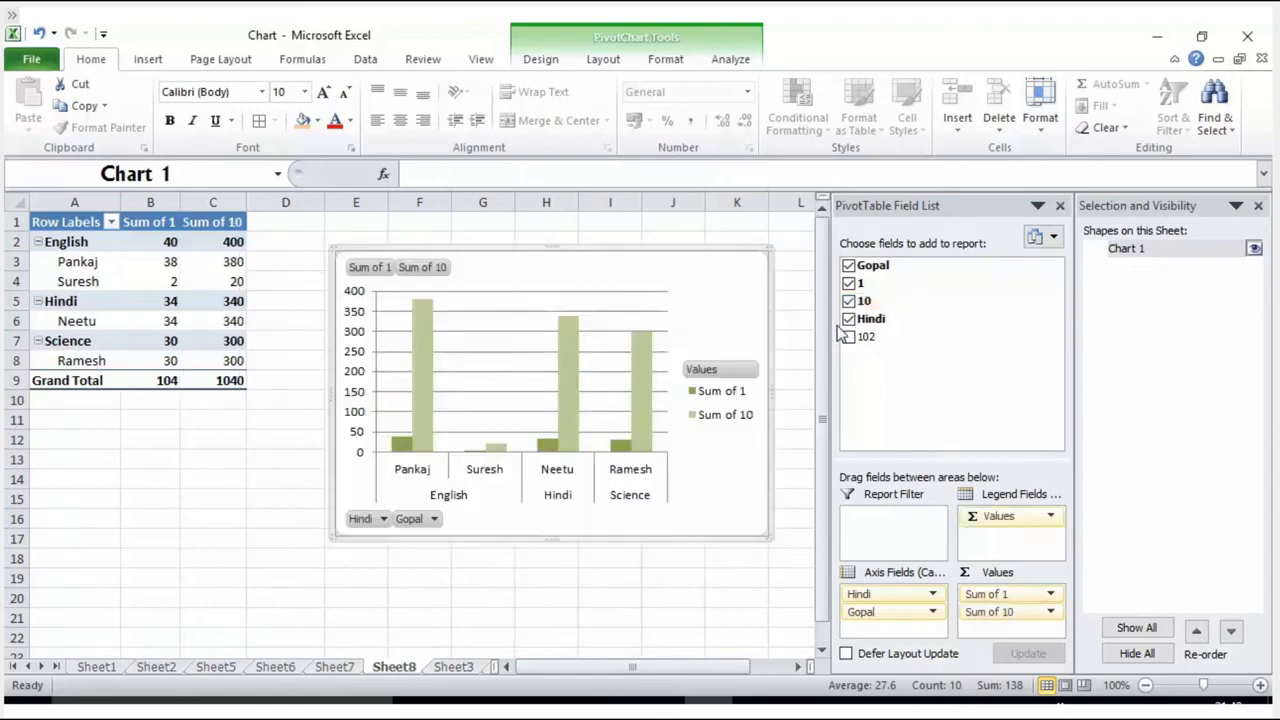
click(848, 339)
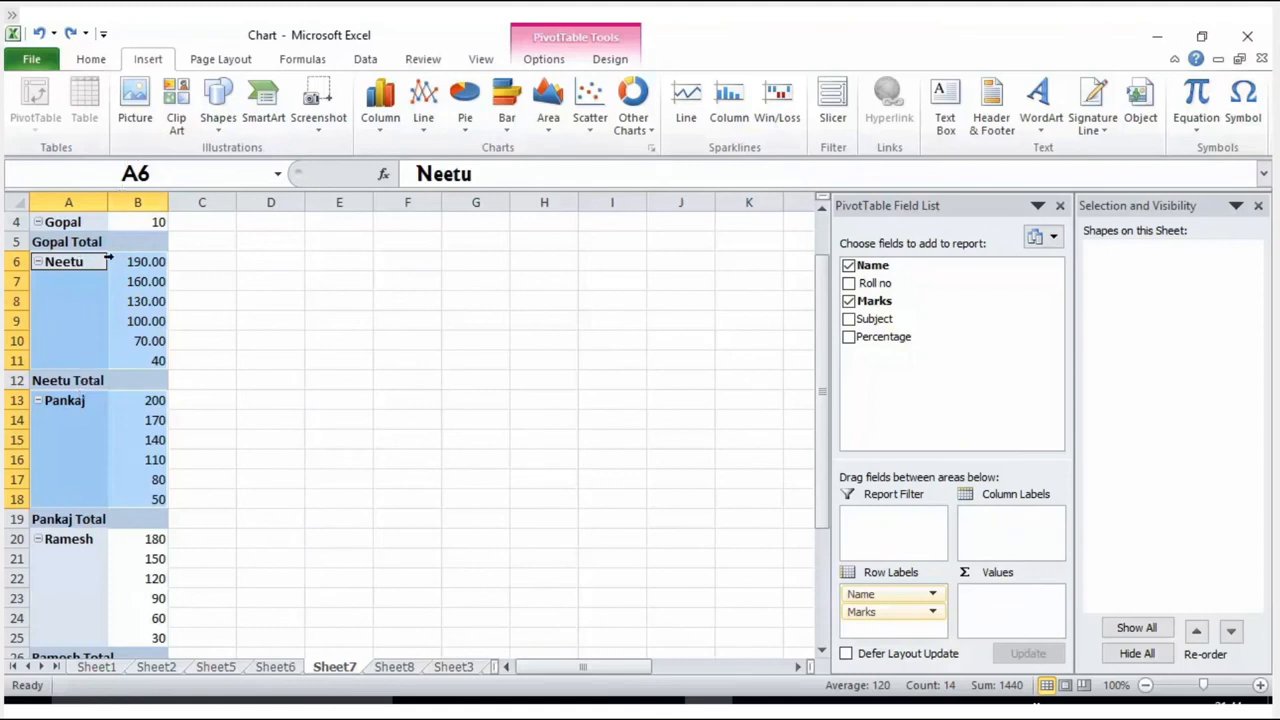
Step: Start inserting a slicer for the name and marks PivotTable on Sheet7
click(833, 110)
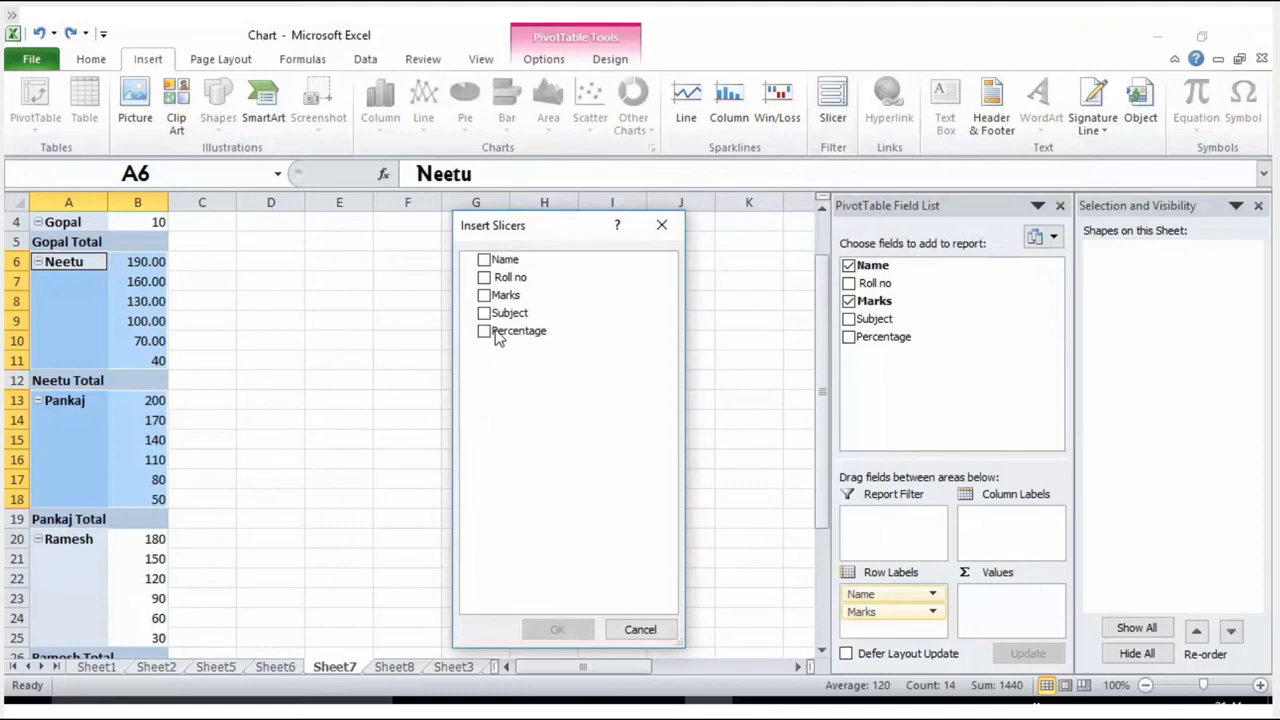
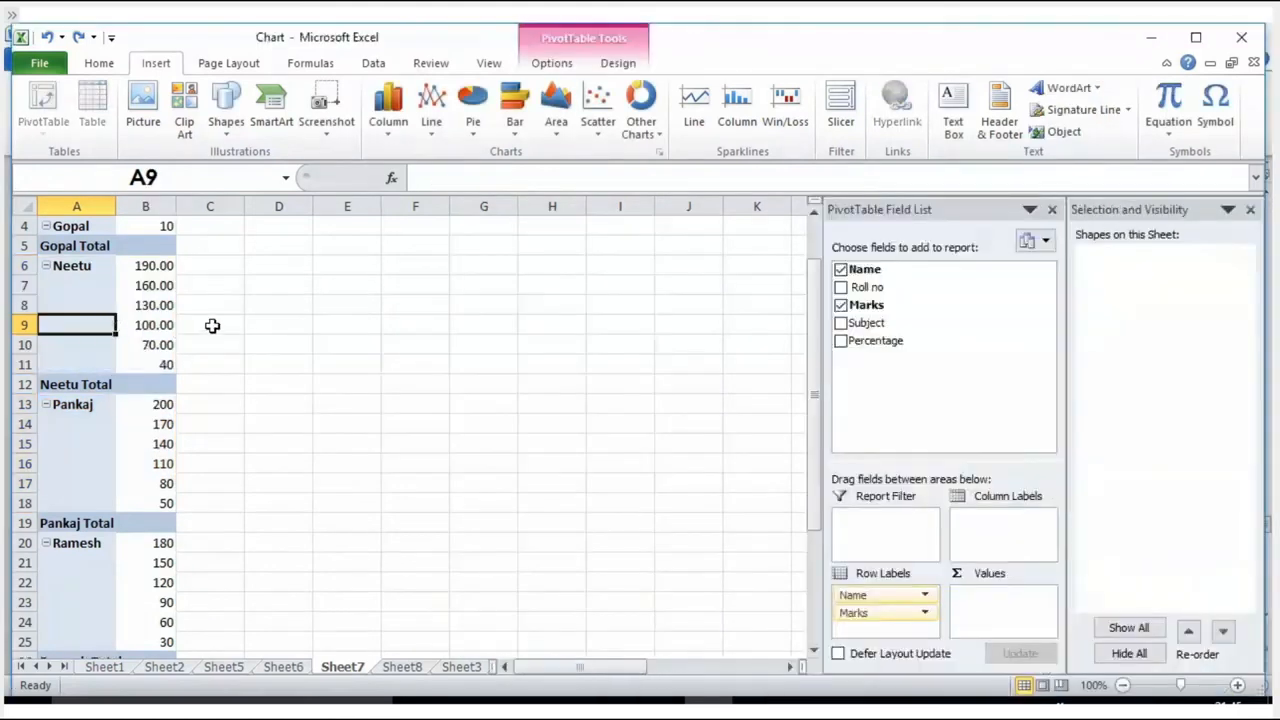
Step: Insert a Subject slicer for the name and marks PivotTable on Sheet7 and move it over columns G to I
drag(72, 265, 157, 364)
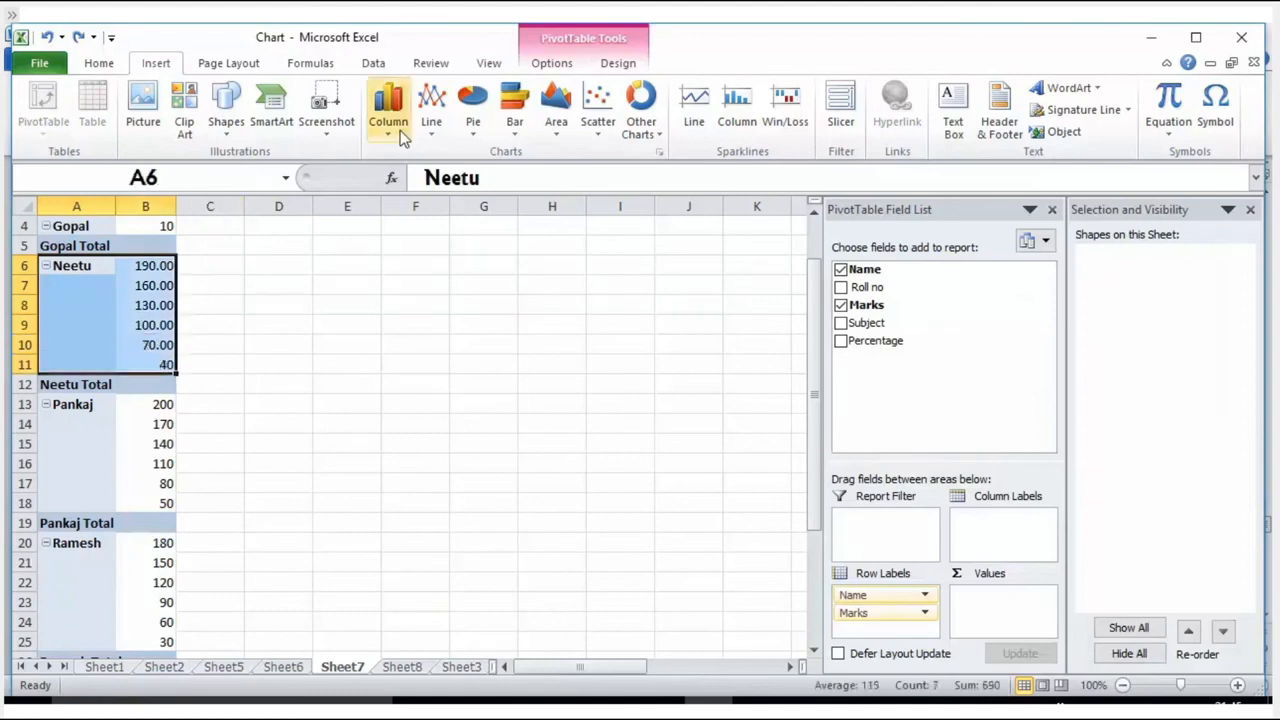
click(550, 64)
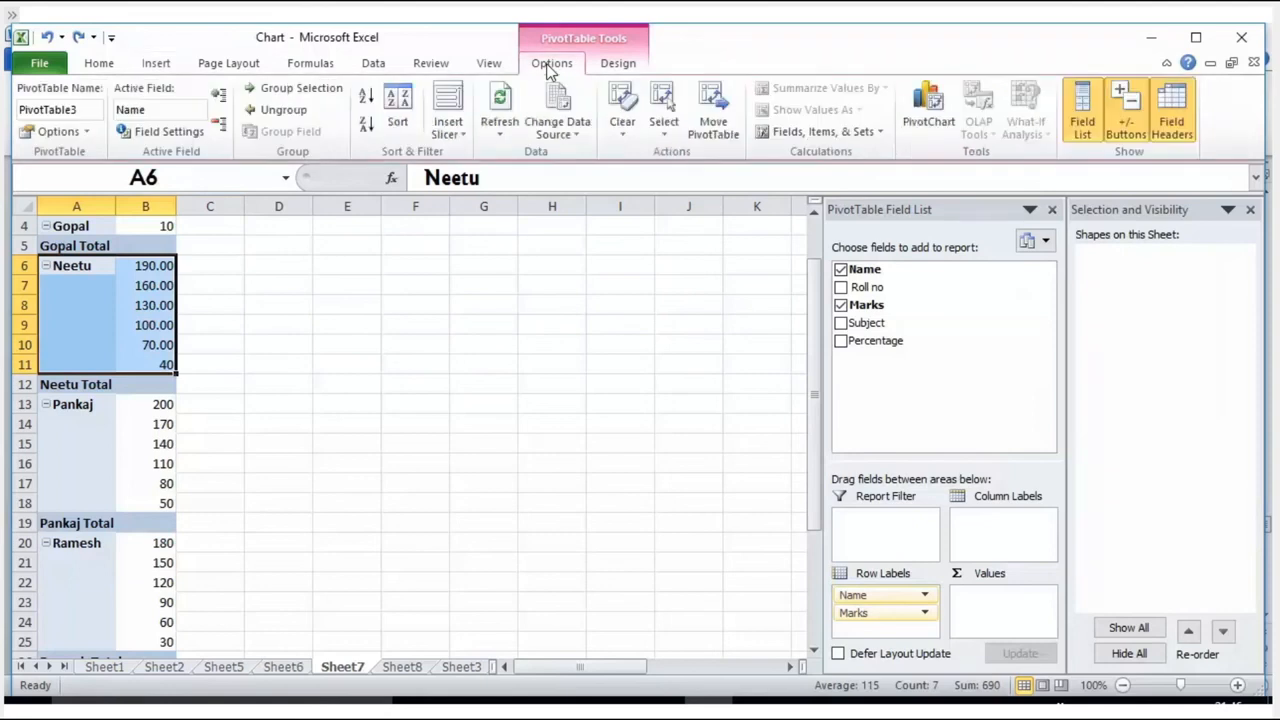
click(560, 280)
click(110, 317)
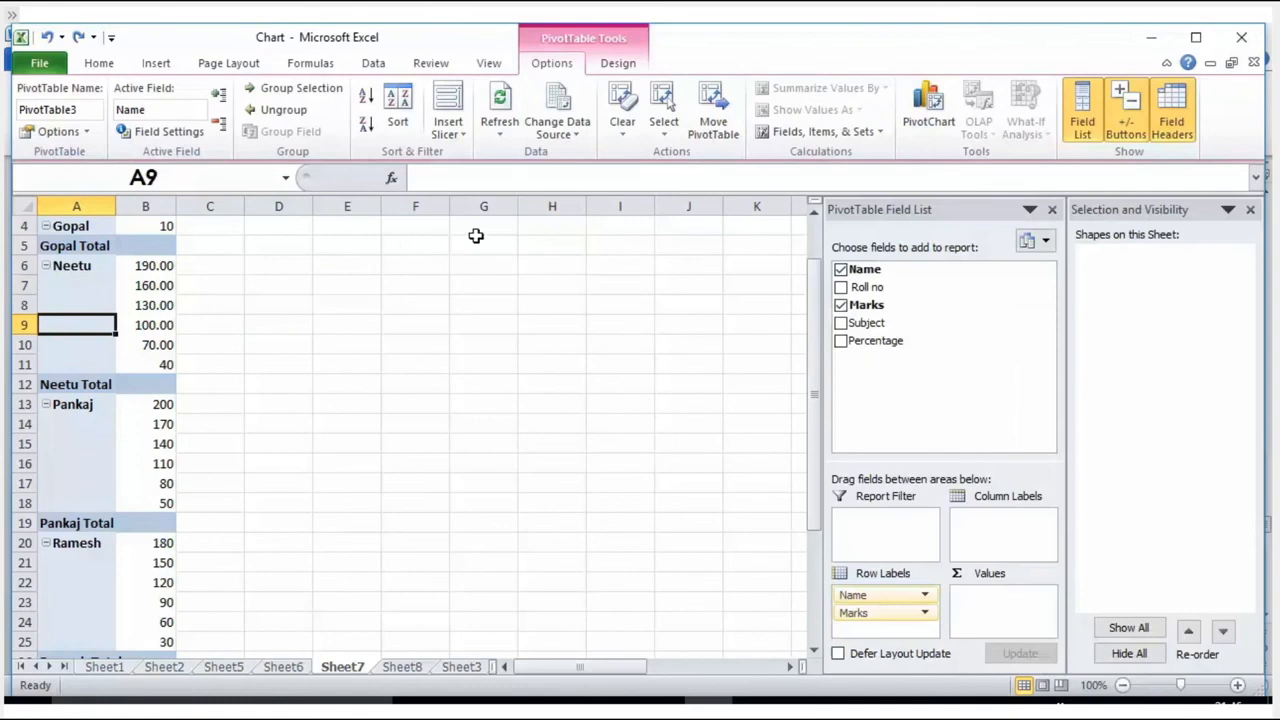
click(163, 64)
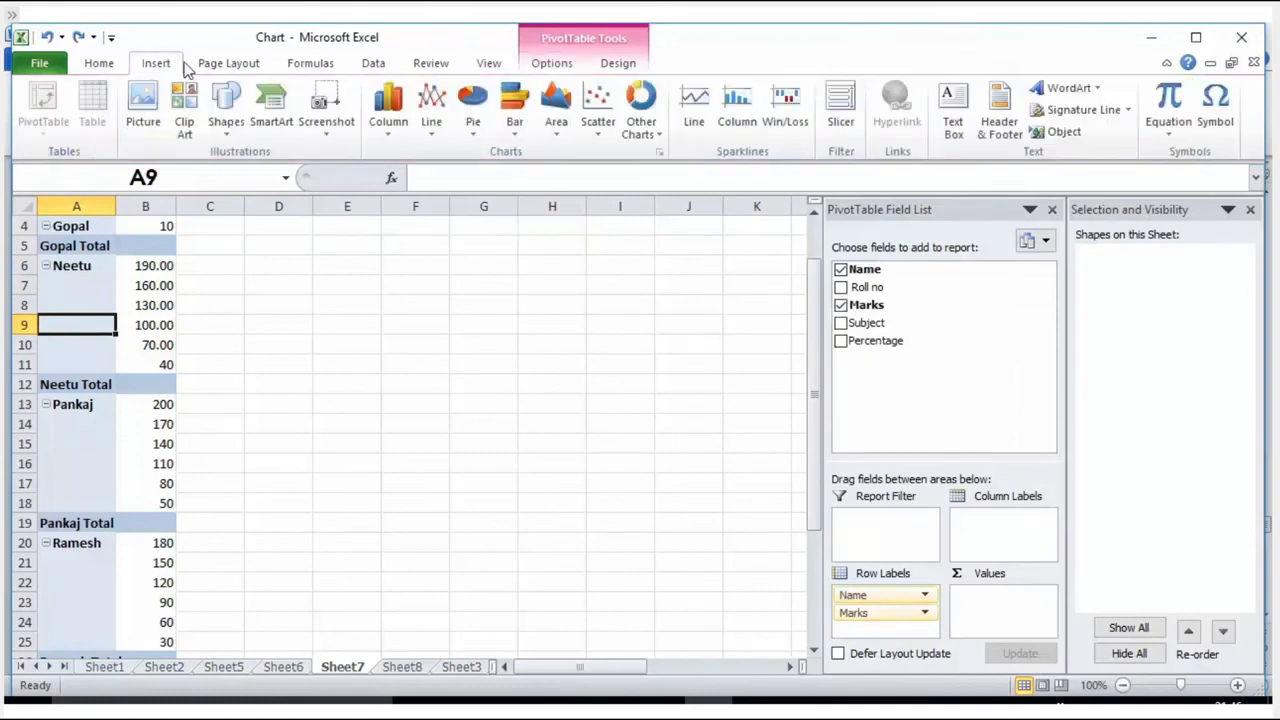
click(839, 115)
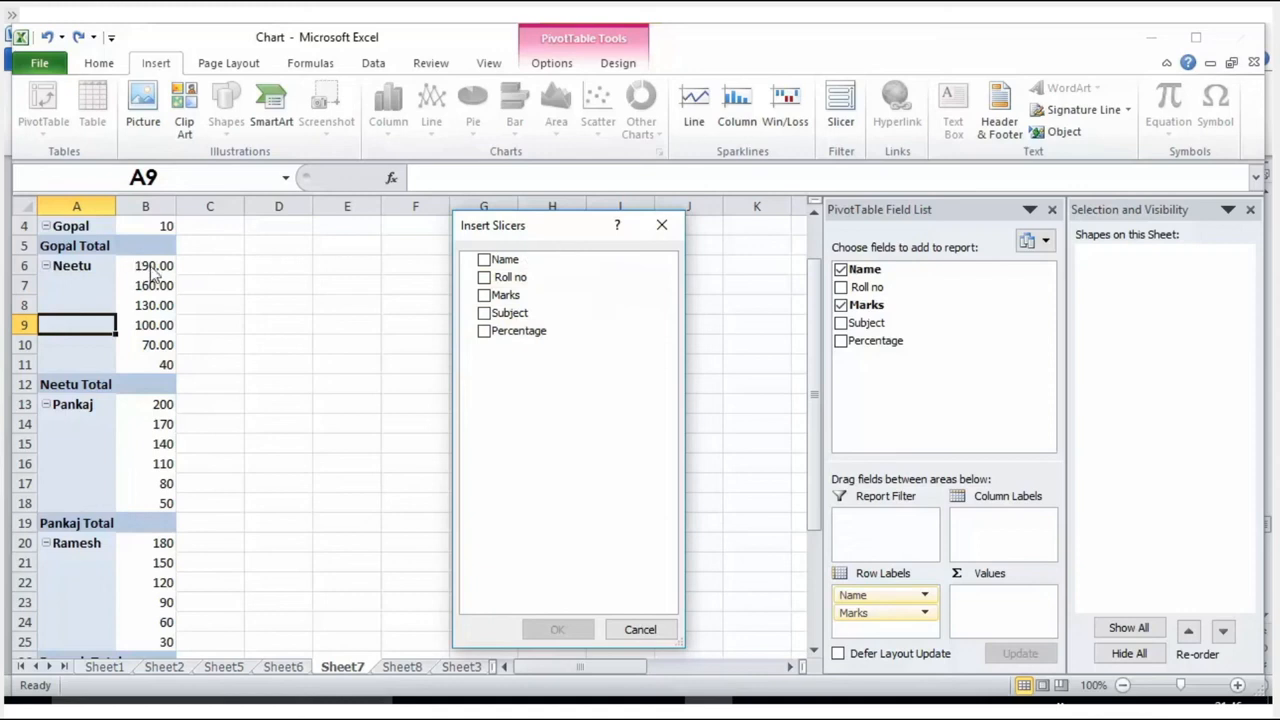
click(485, 313)
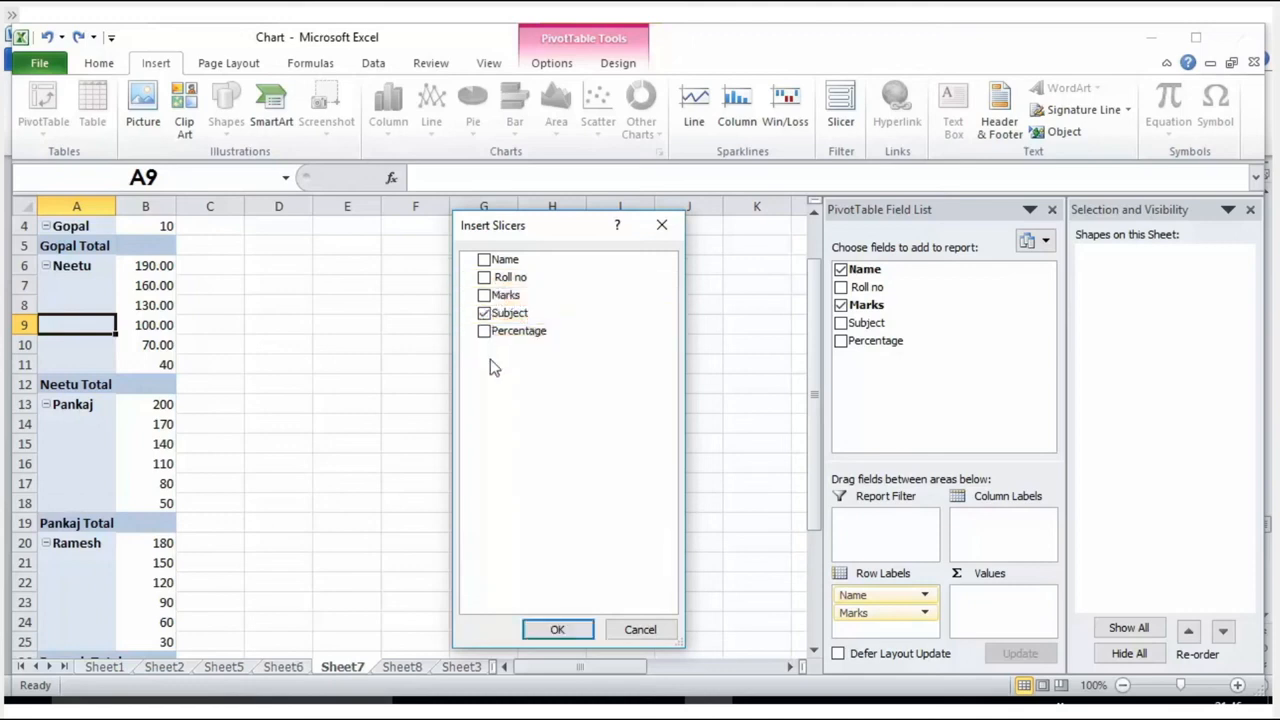
click(557, 631)
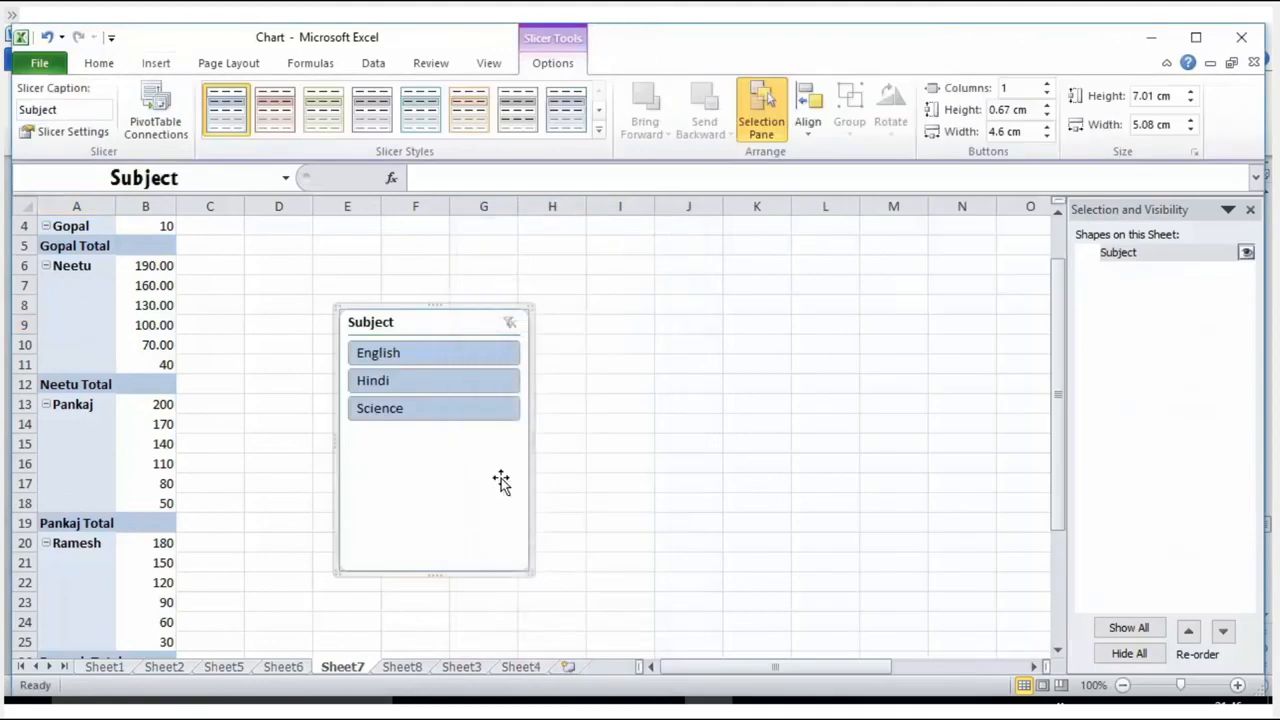
drag(440, 309, 545, 257)
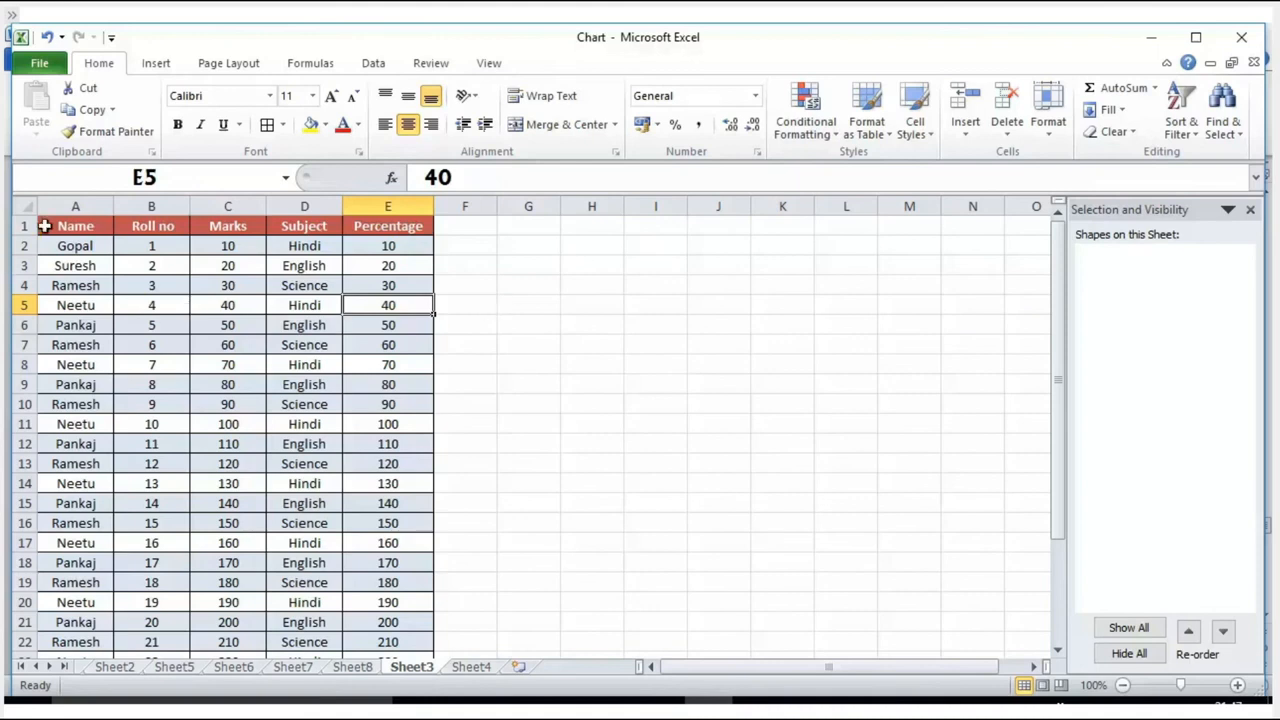
Step: Apply a three-color scale to A1:E22 on Sheet3, with green for low, yellow for middle and red for high values
click(59, 226)
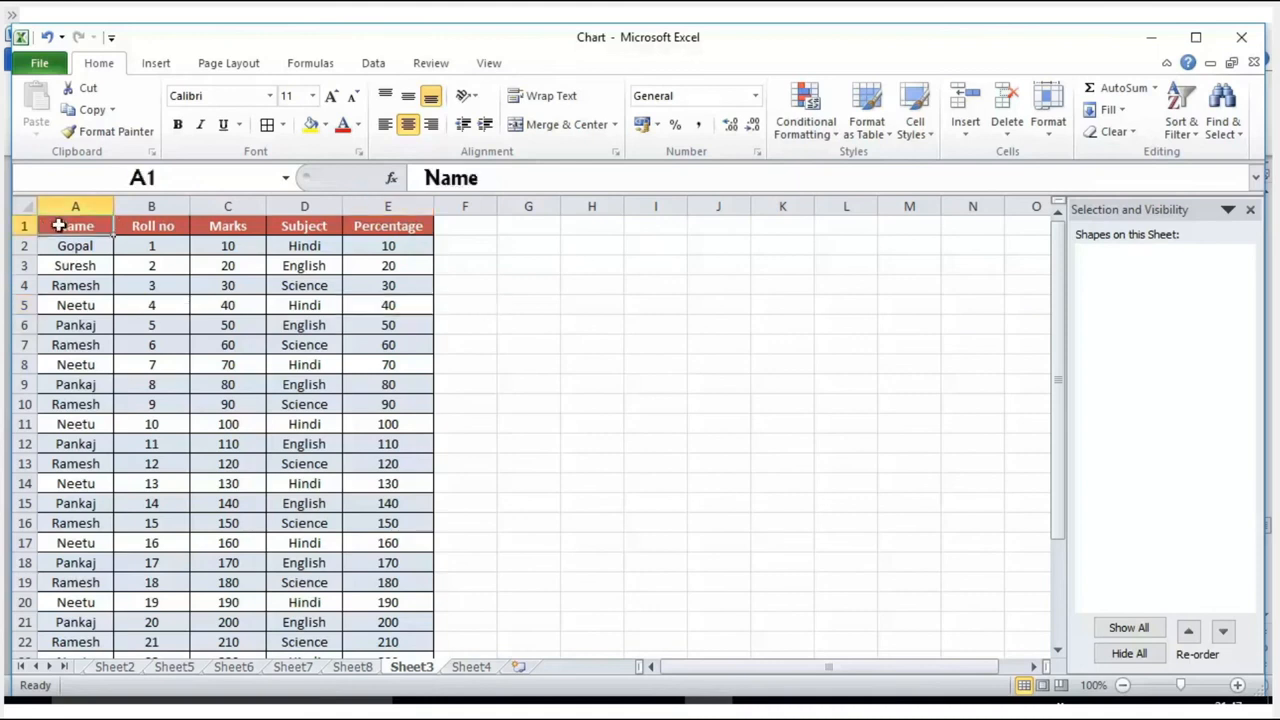
drag(59, 226, 386, 616)
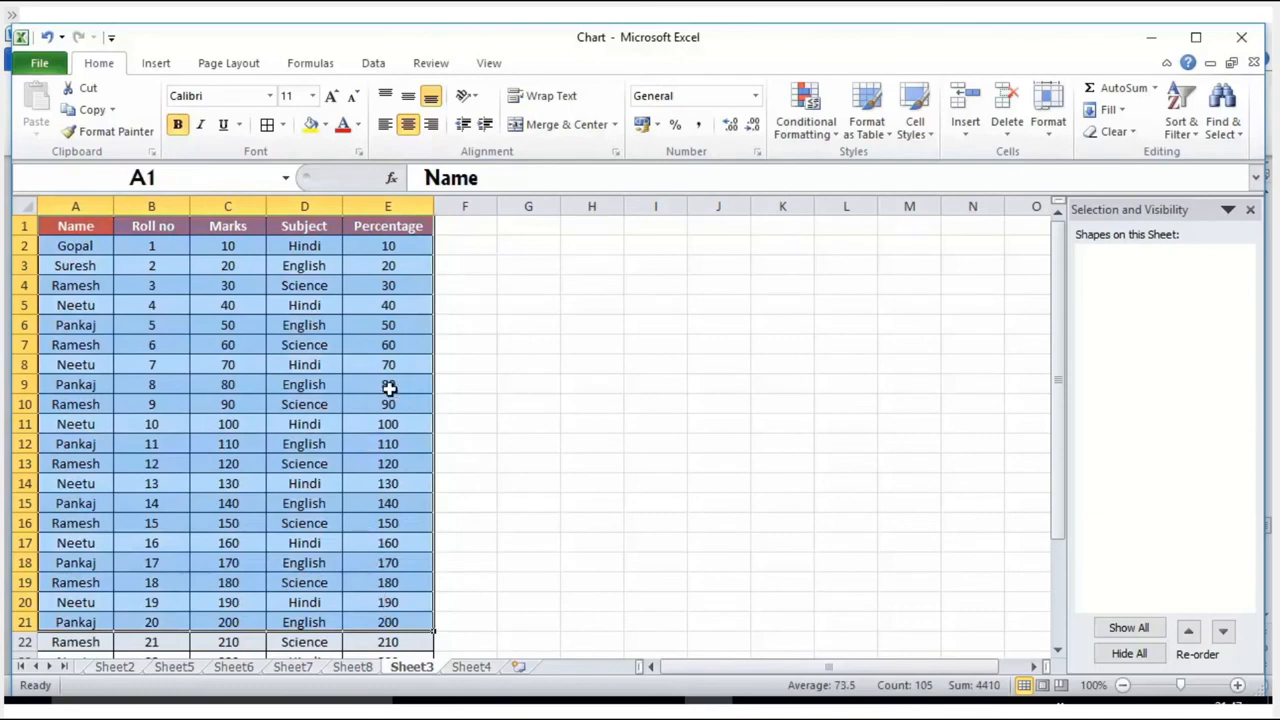
drag(60, 226, 403, 645)
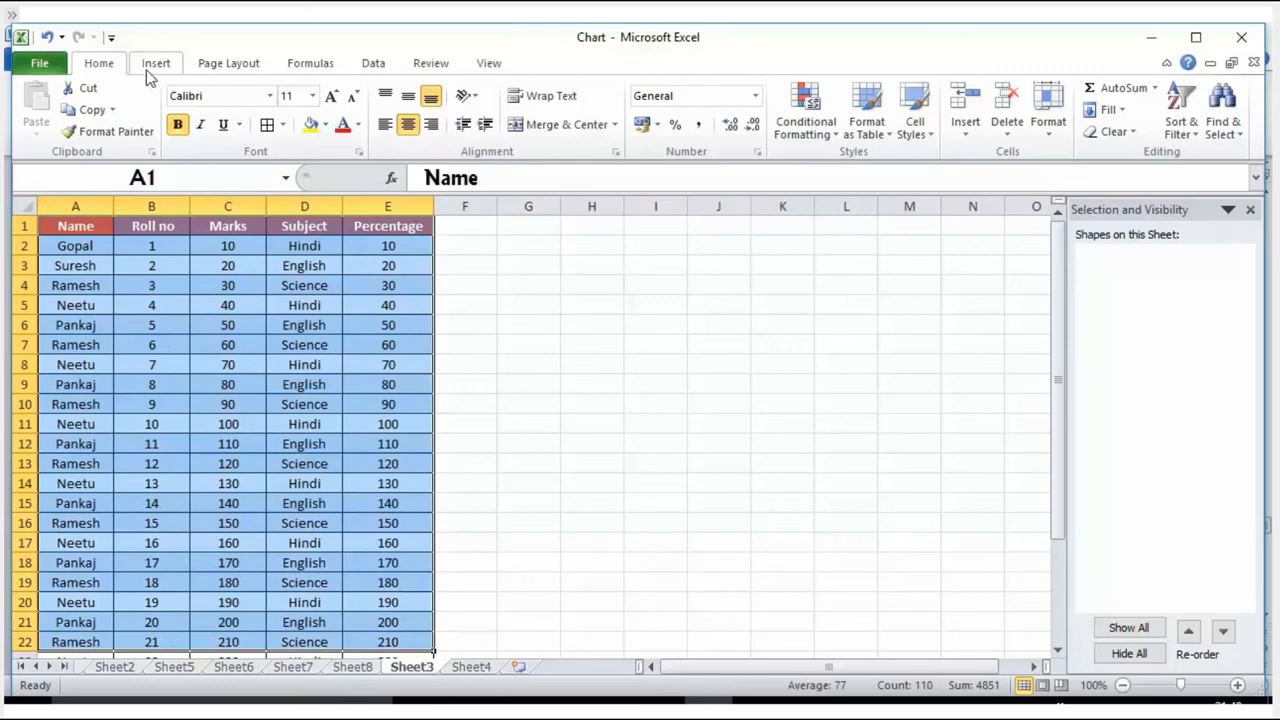
click(836, 134)
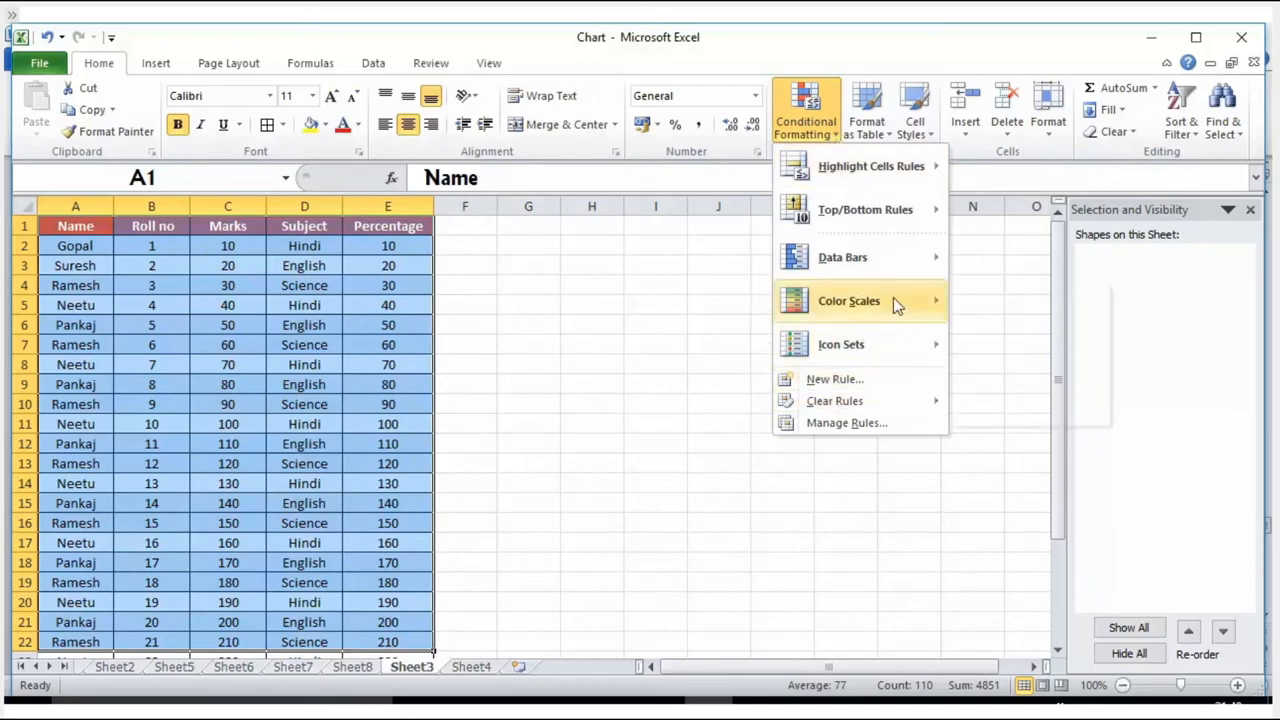
mouse_move(893, 297)
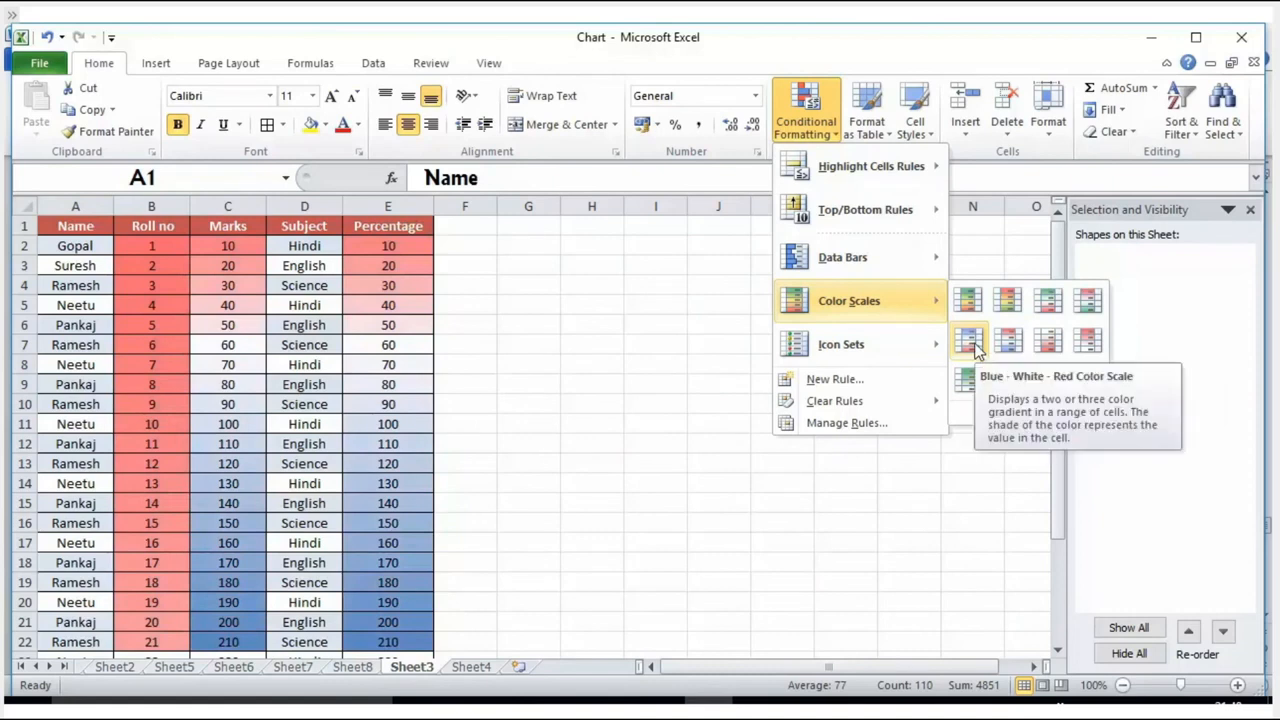
click(1014, 304)
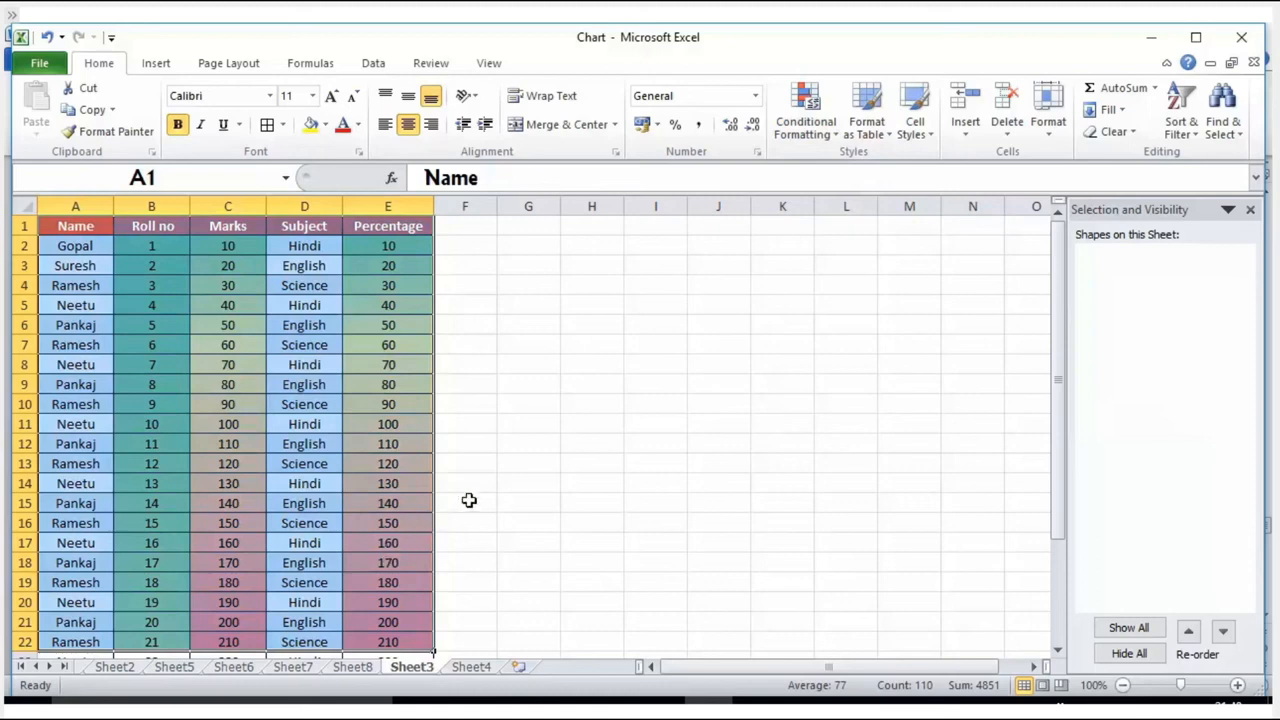
click(591, 423)
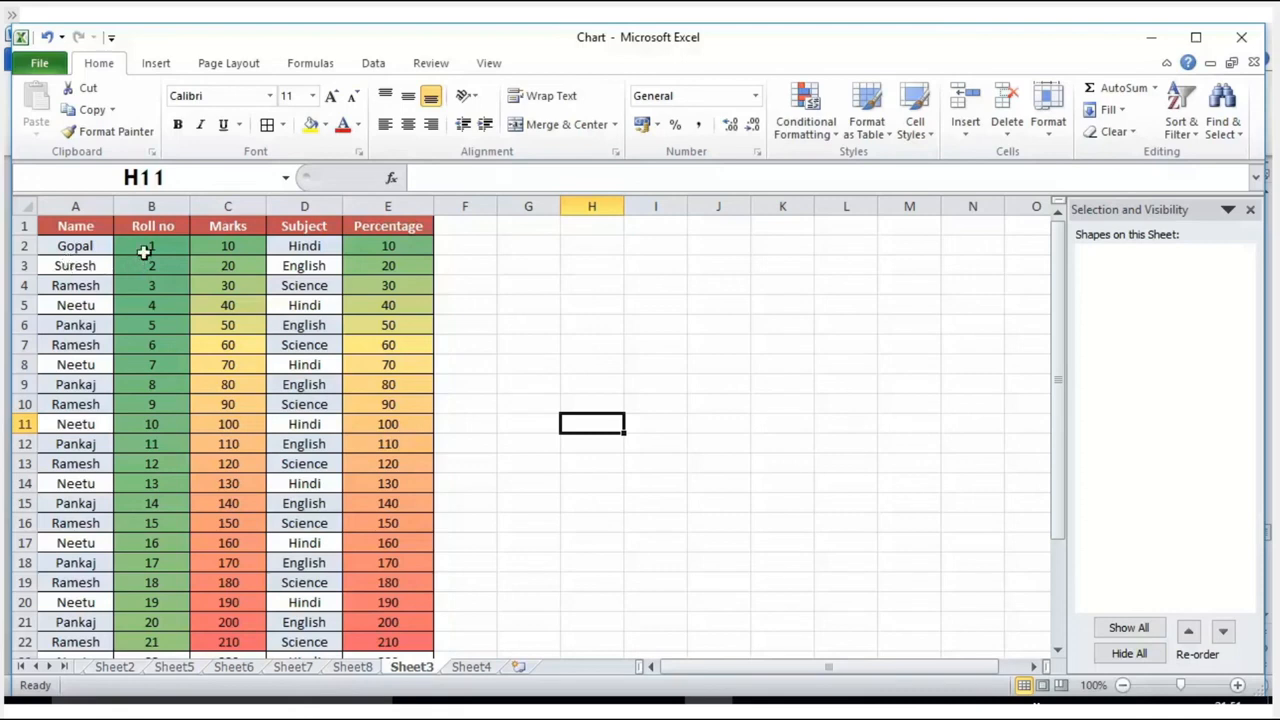
Step: Temporarily add header filters to the student table on Sheet3 and inspect the Marks and Subject filter options
drag(143, 246, 296, 503)
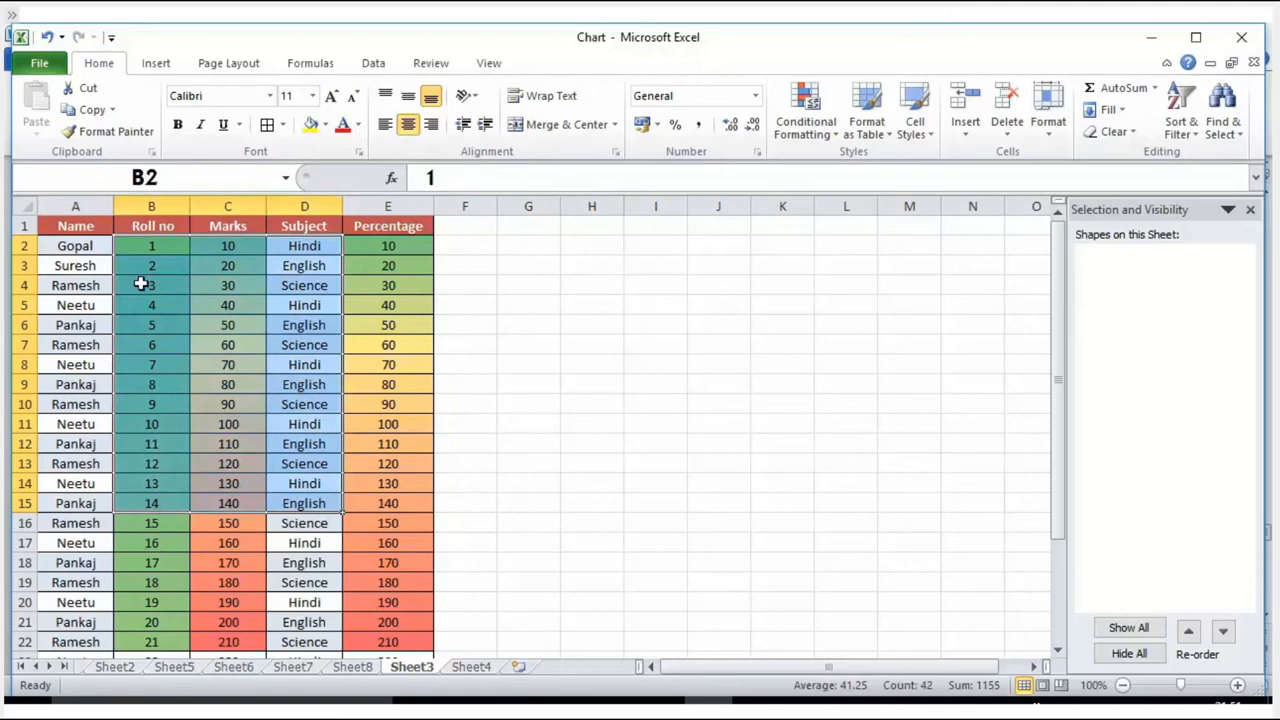
click(158, 228)
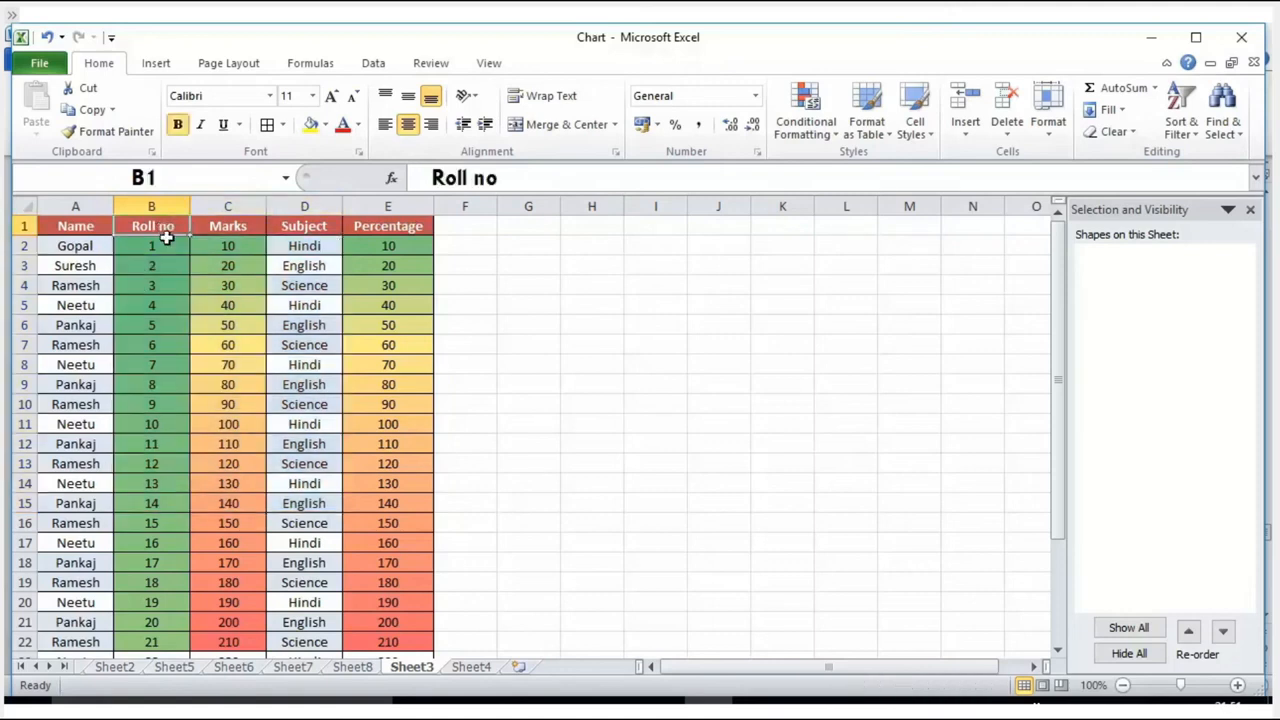
key(ctrl+shift+l)
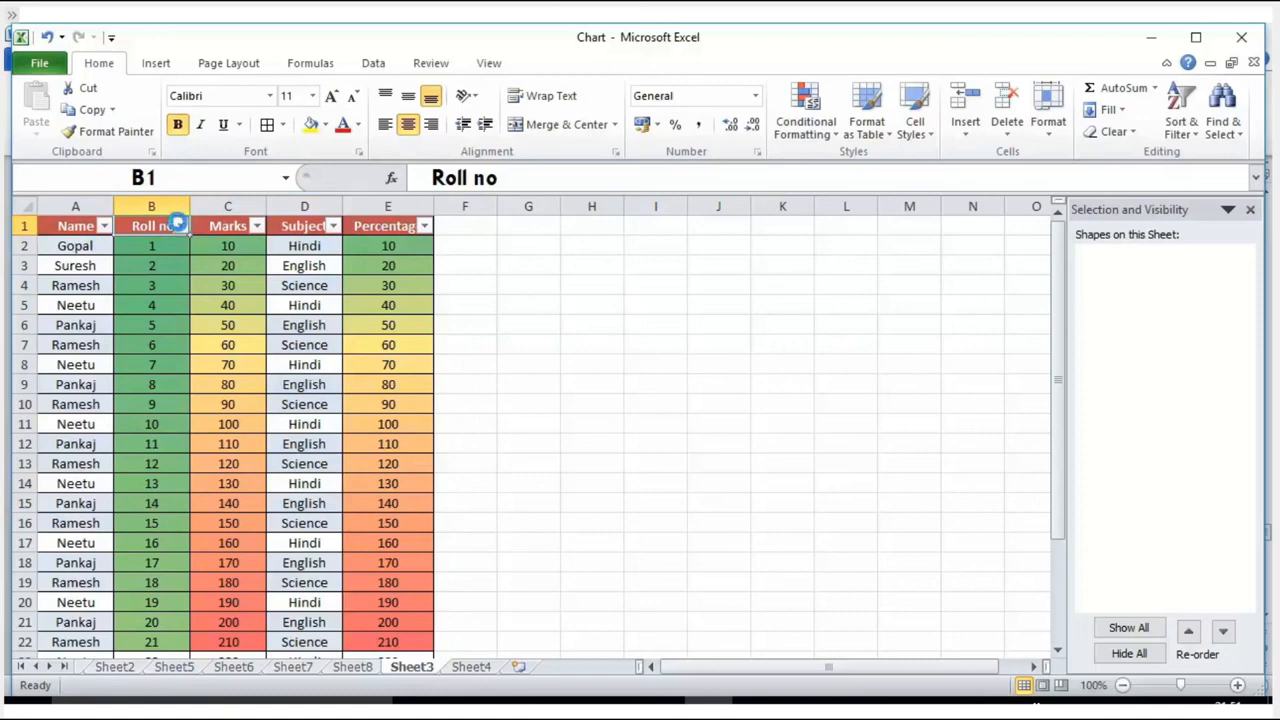
click(180, 226)
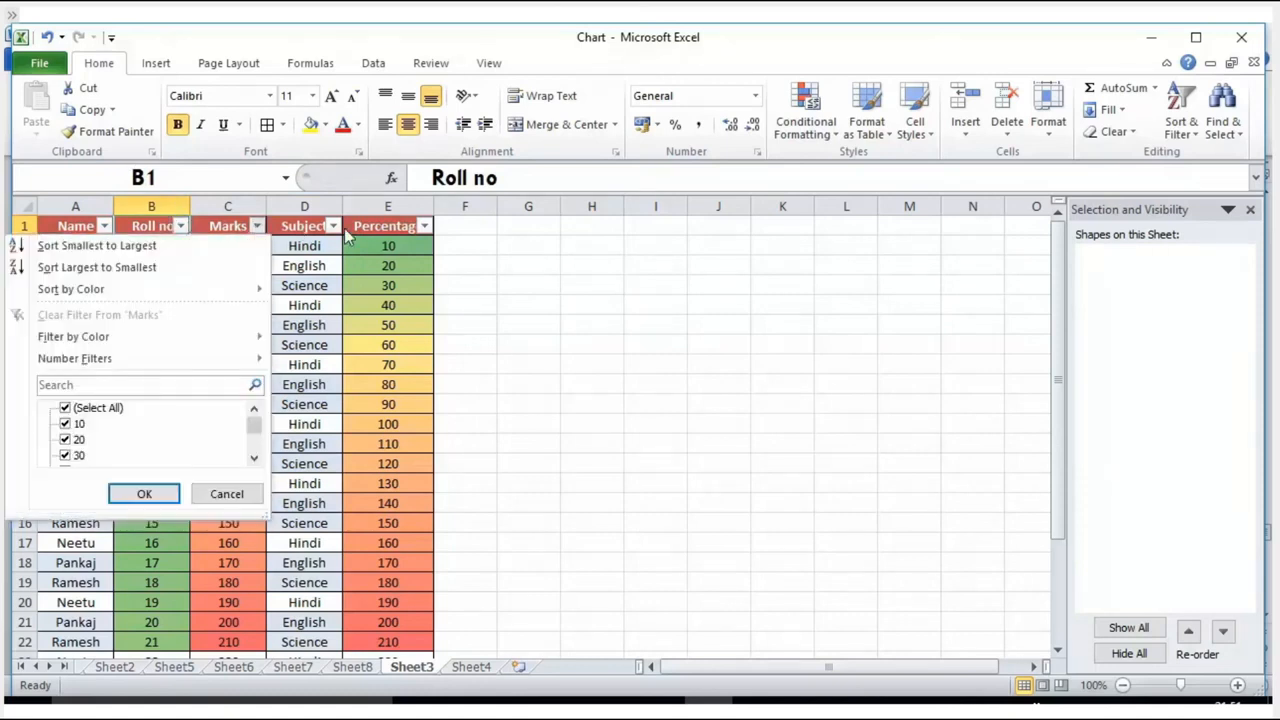
click(346, 232)
click(333, 226)
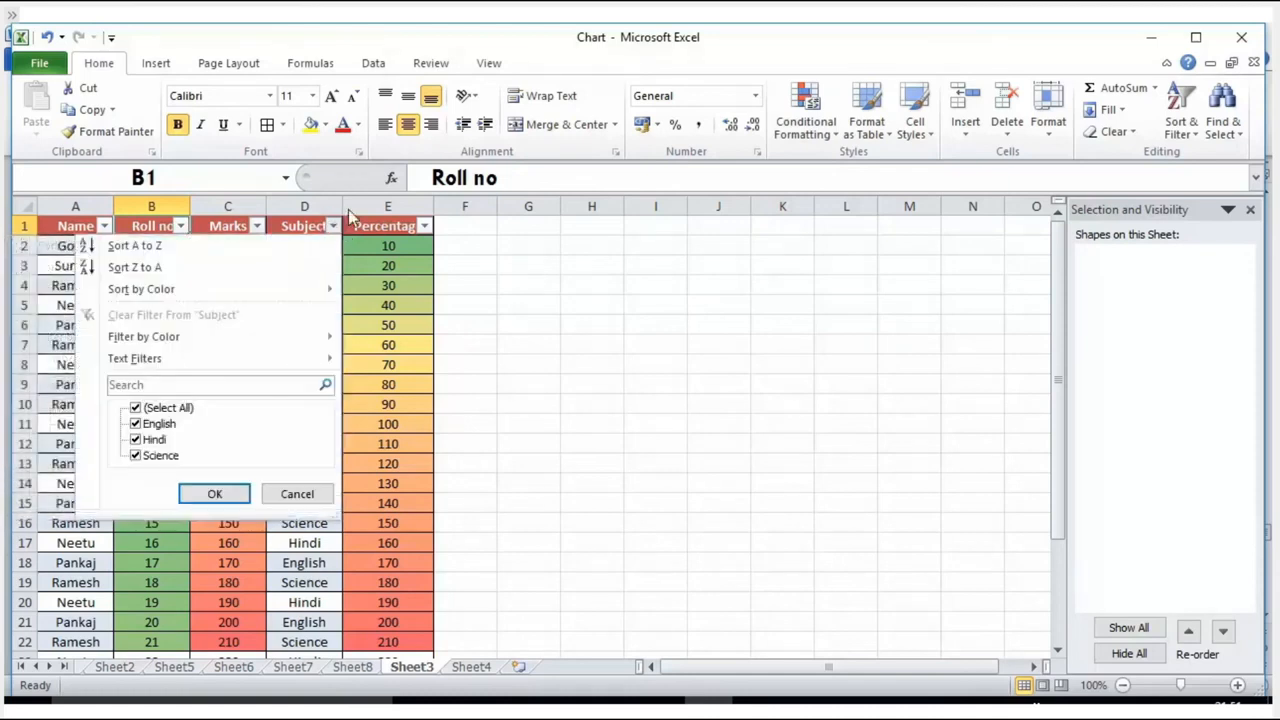
key(Escape)
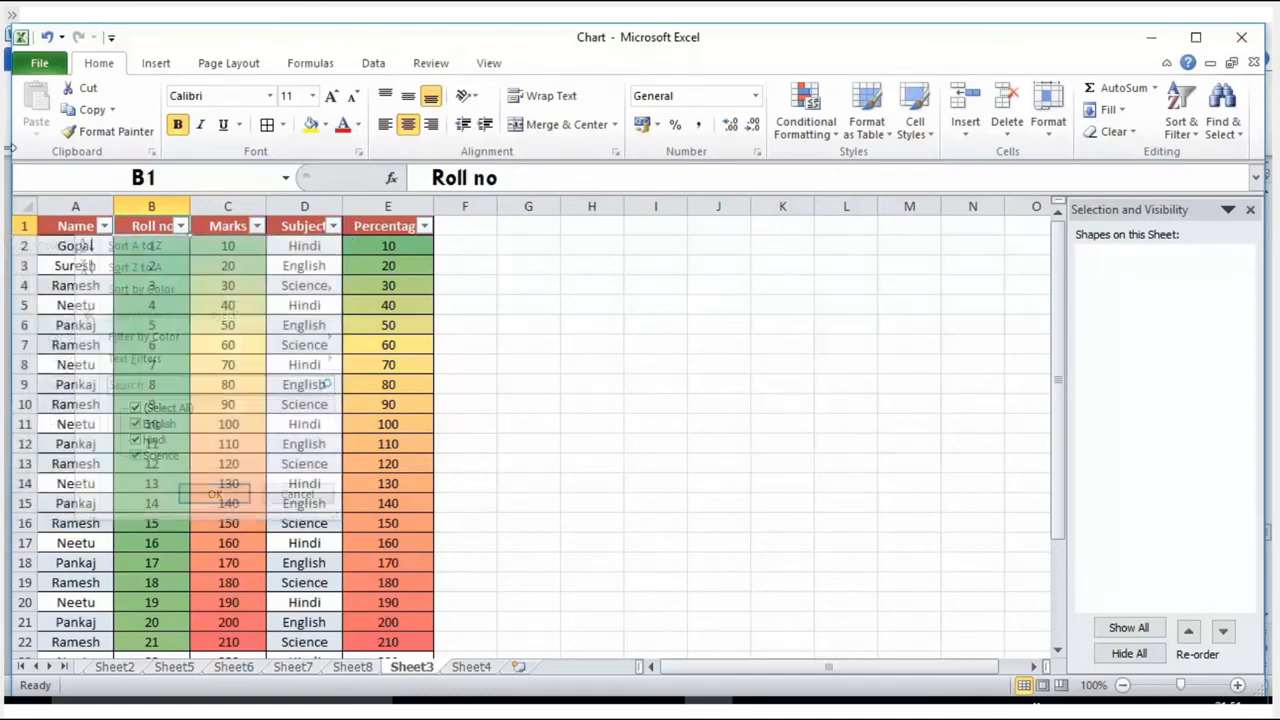
key(ctrl+shift+l)
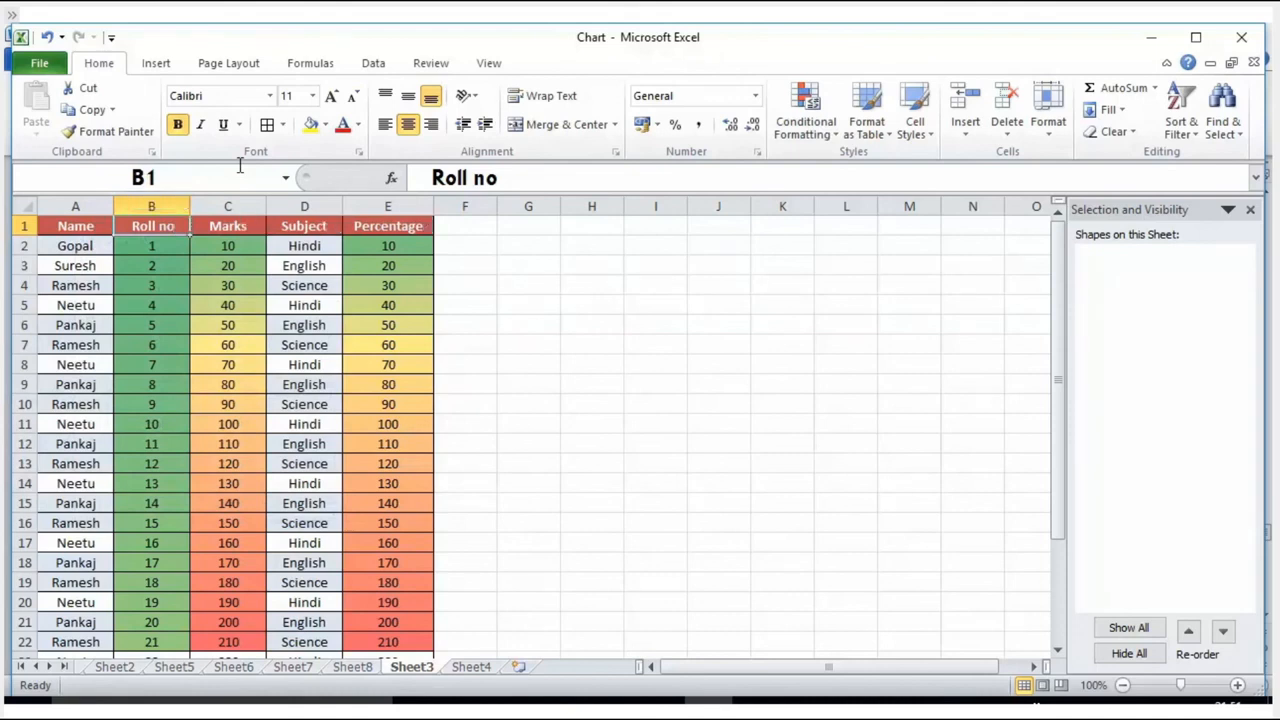
Step: Run Remove Duplicates on the whole of Sheet3 with all columns included
click(23, 205)
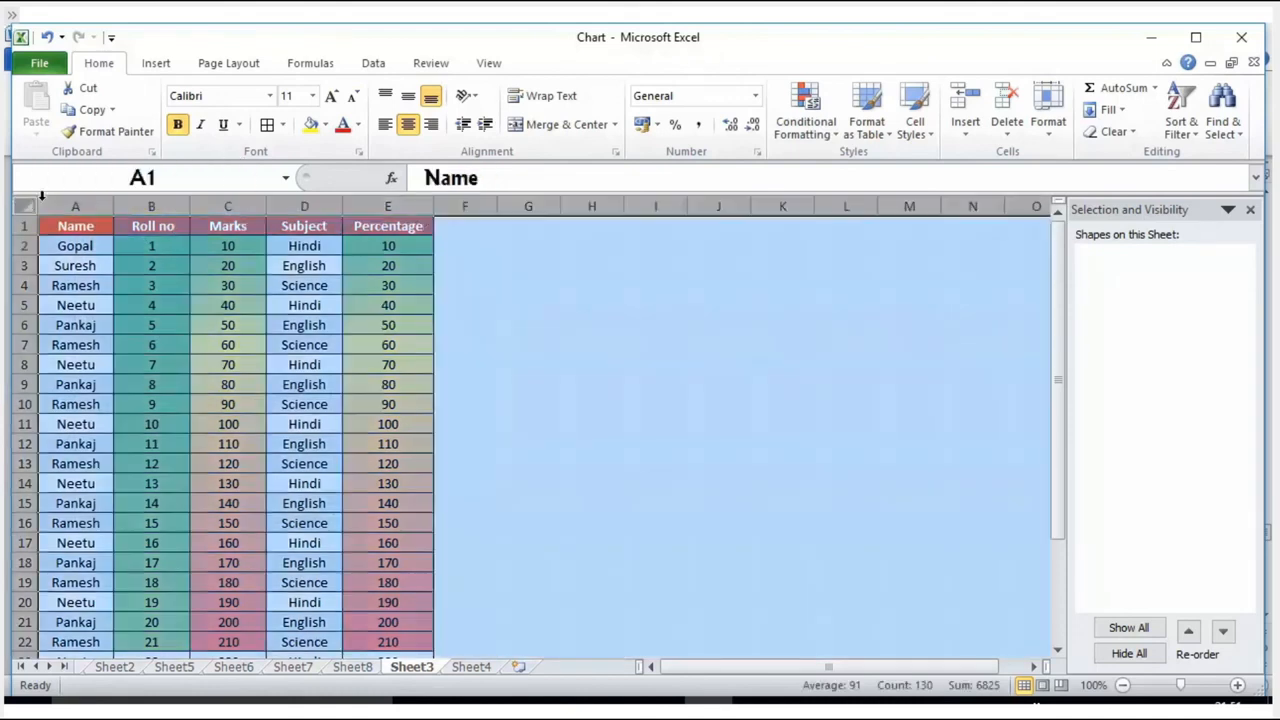
click(389, 64)
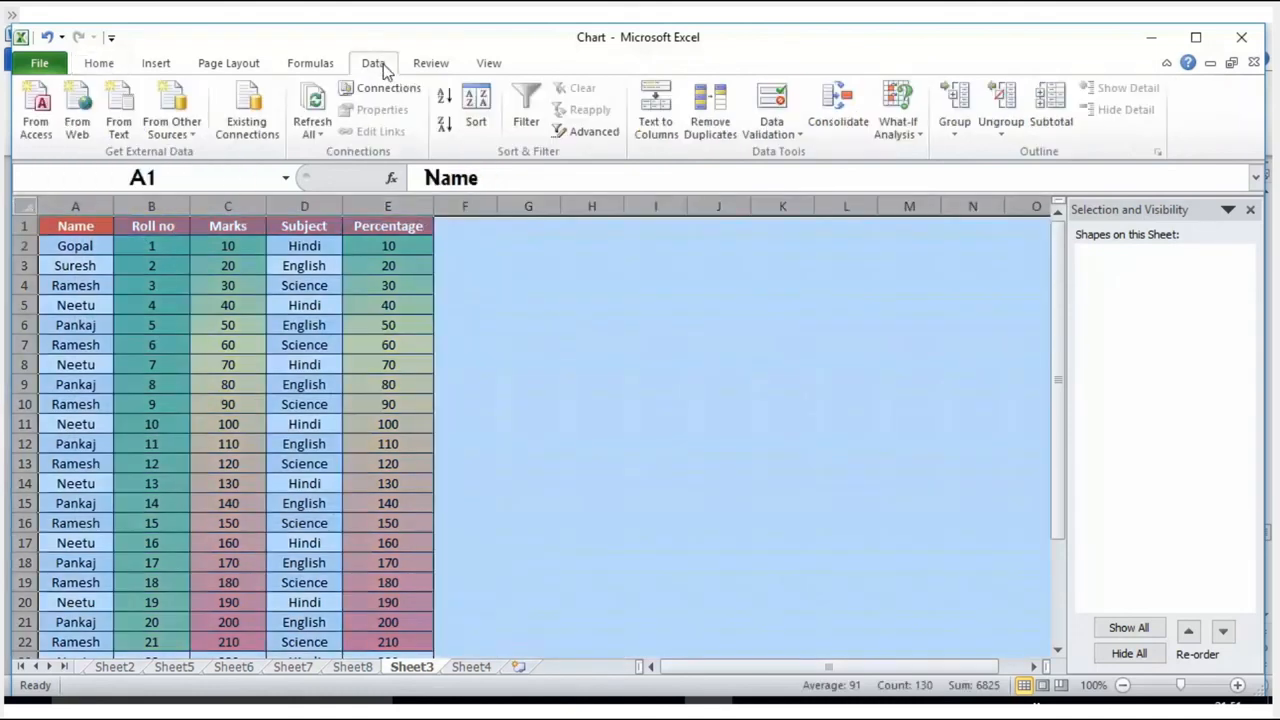
click(711, 115)
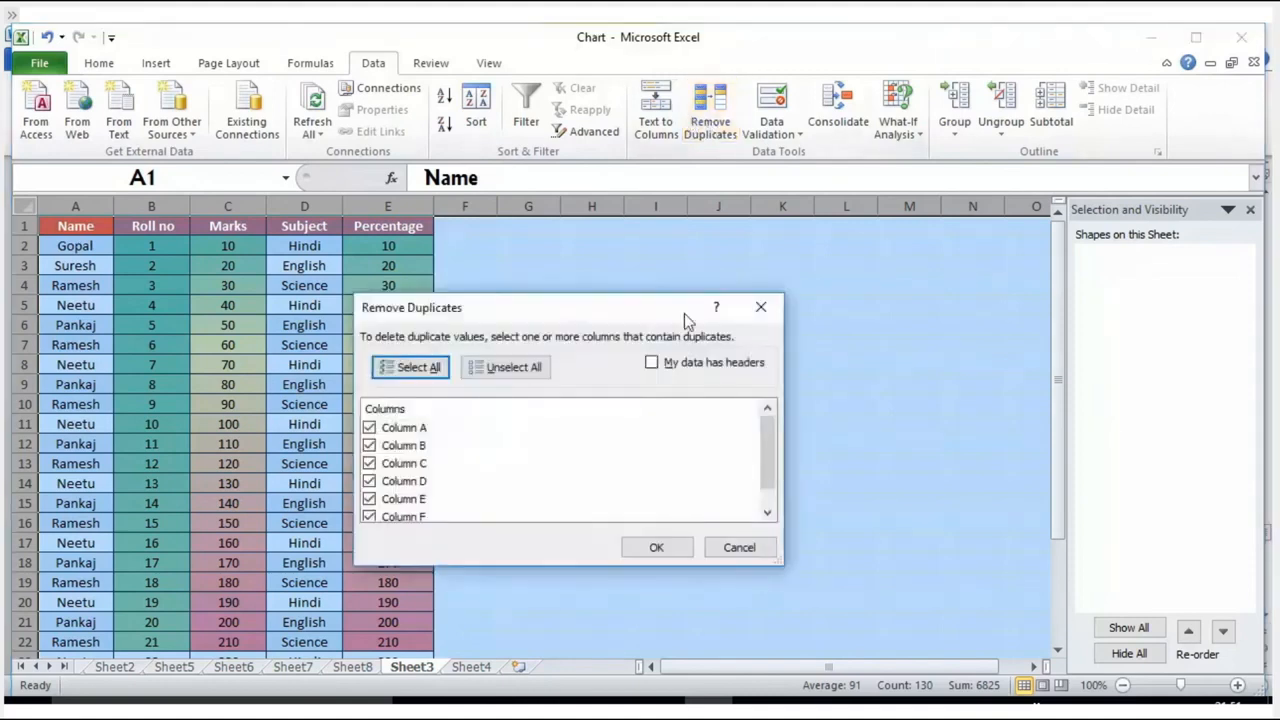
click(665, 545)
click(630, 419)
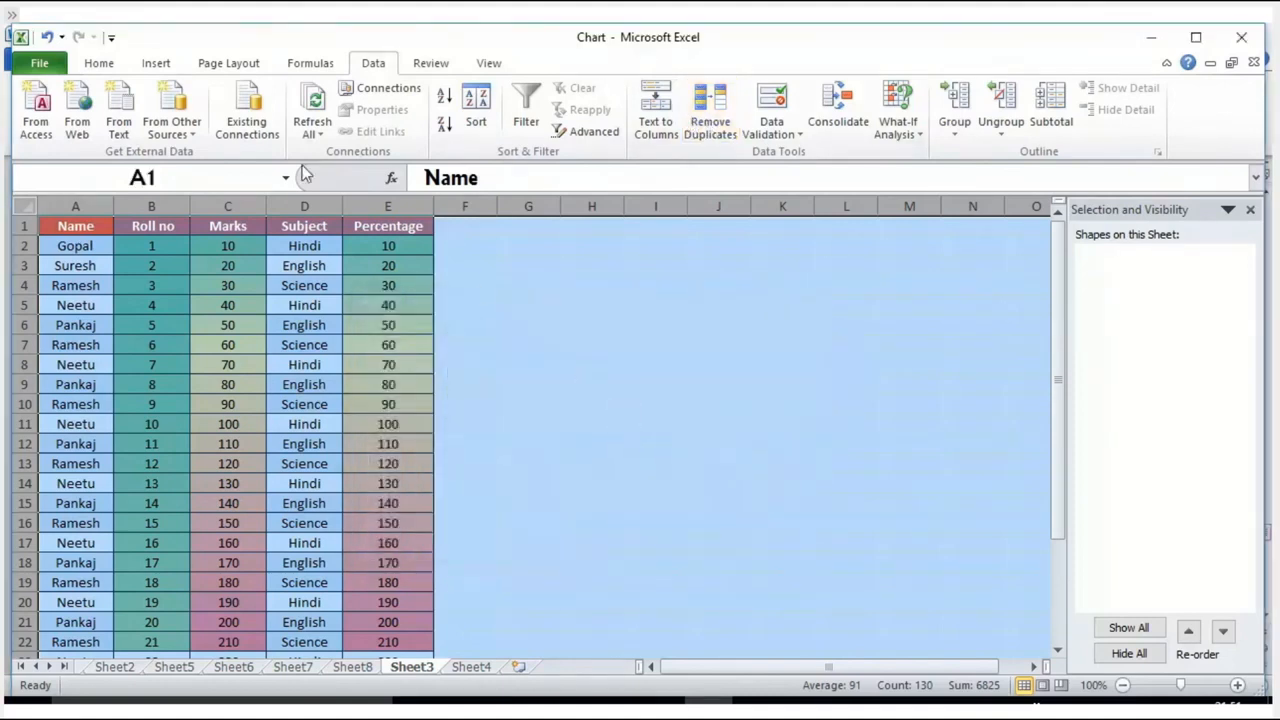
Step: Highlight duplicate values across Sheet3 using Light Red Fill with Dark Red Text
click(100, 64)
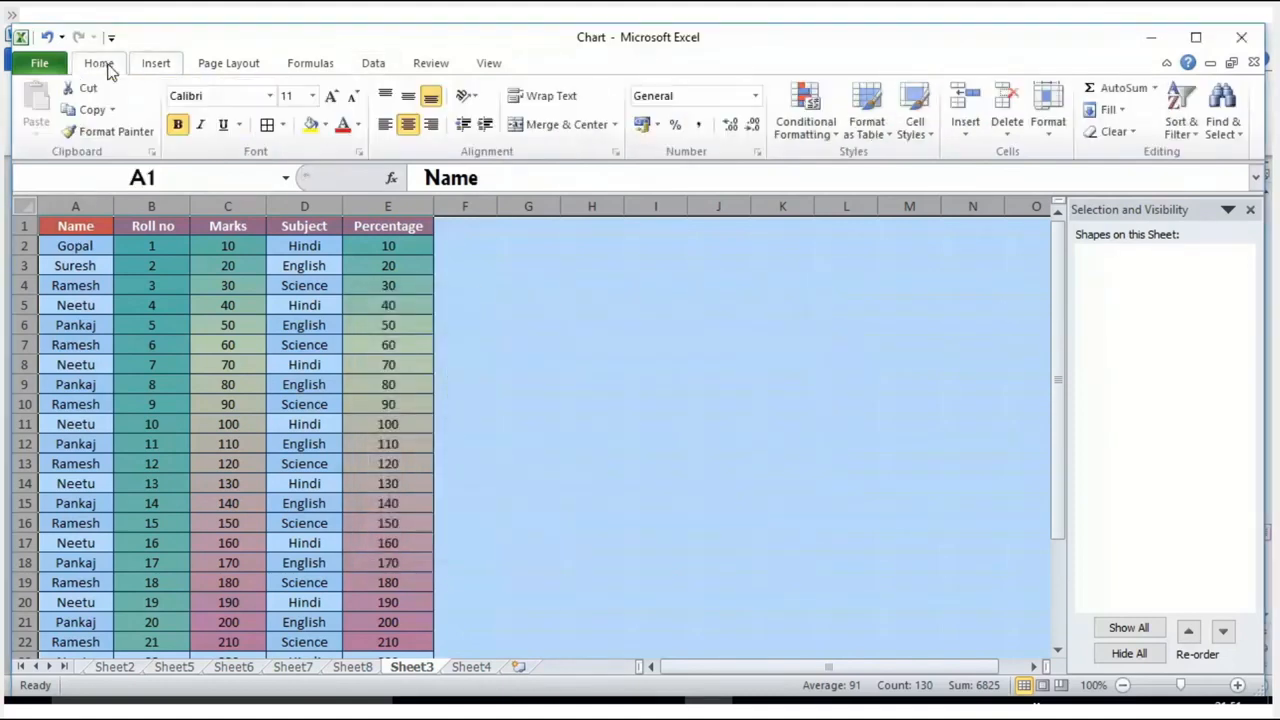
click(827, 137)
mouse_move(852, 180)
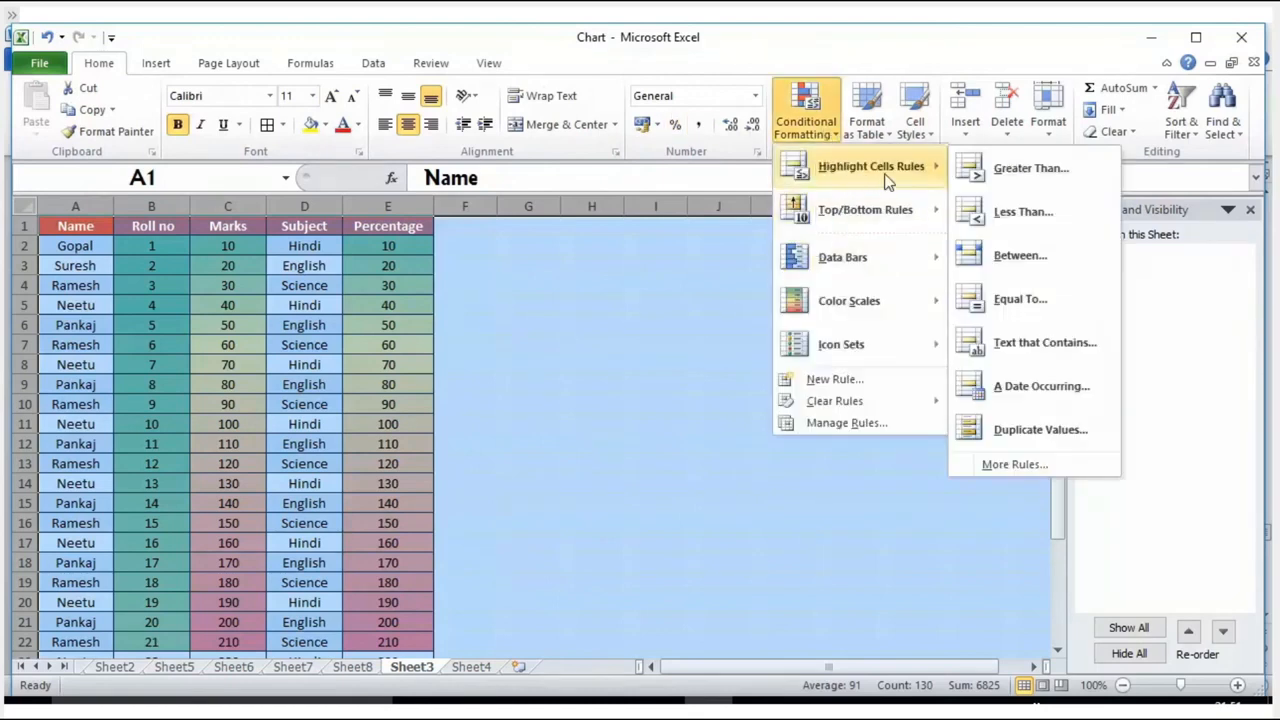
click(1024, 430)
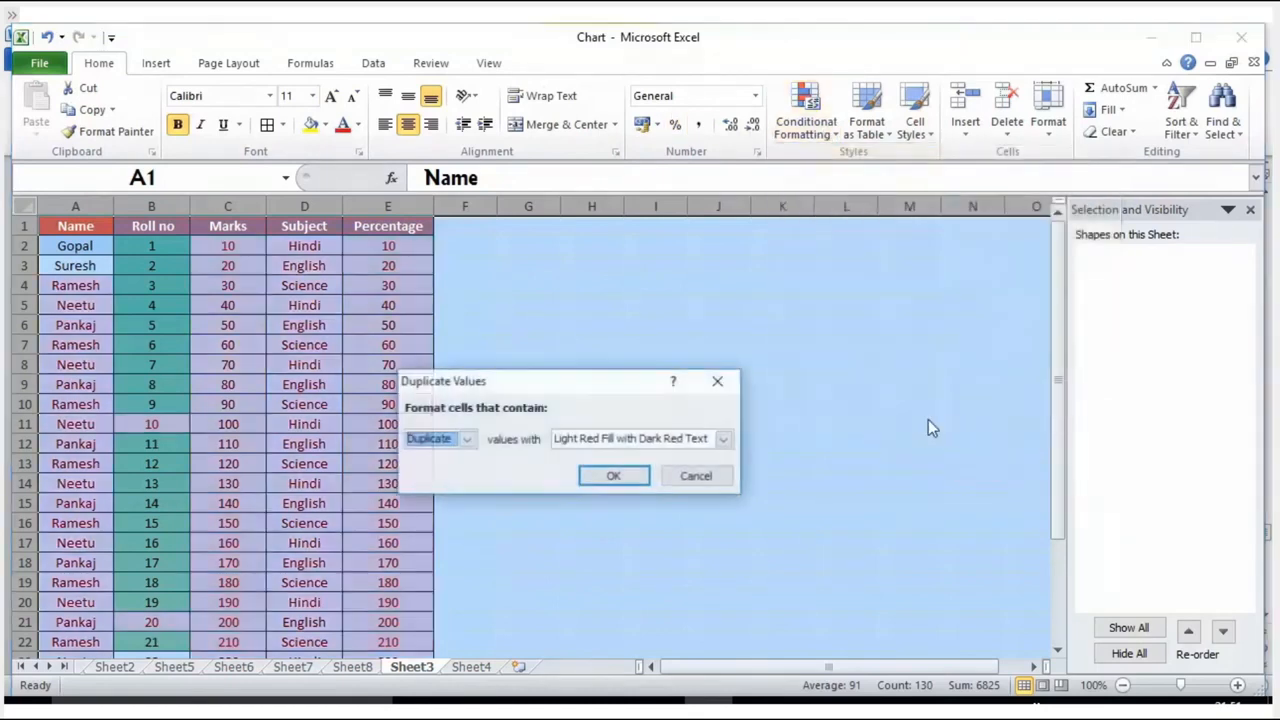
click(613, 478)
click(138, 424)
click(138, 622)
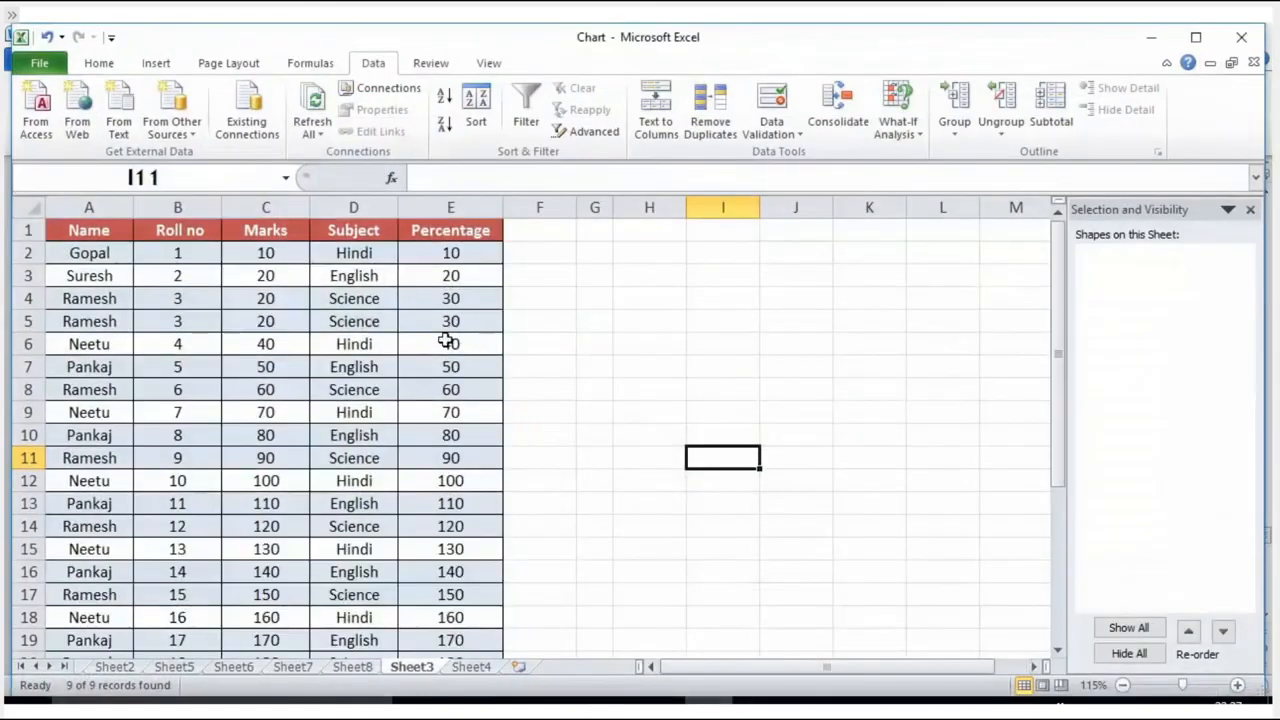
Step: Copy only unique records from A1:E11 to H4 with an Advanced Filter, using A1:E19 as the criteria range
drag(77, 231, 478, 594)
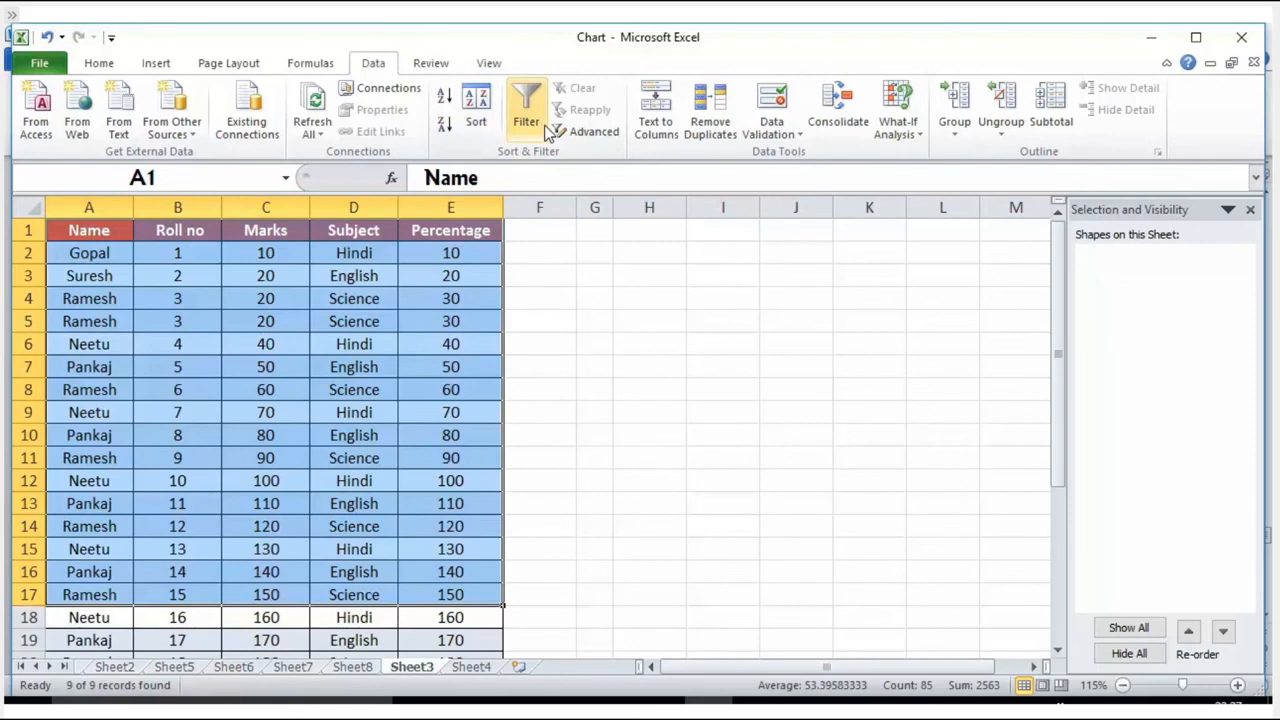
click(574, 133)
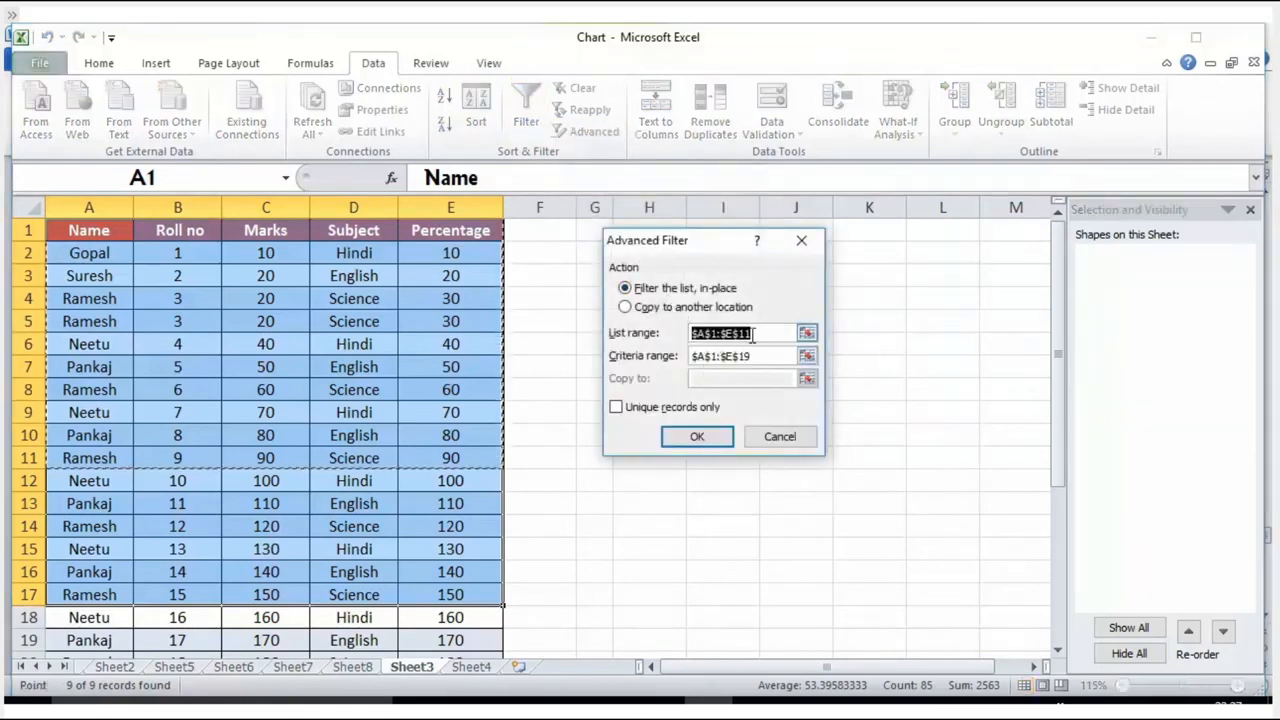
click(648, 290)
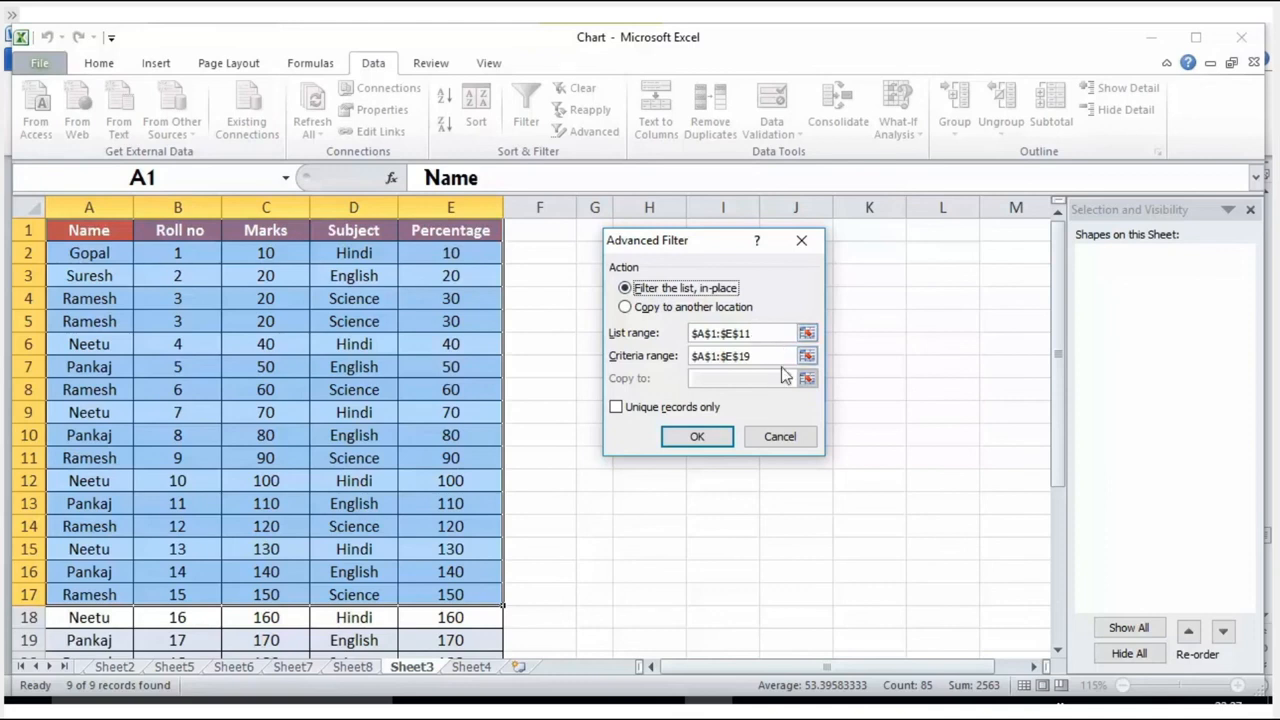
click(680, 307)
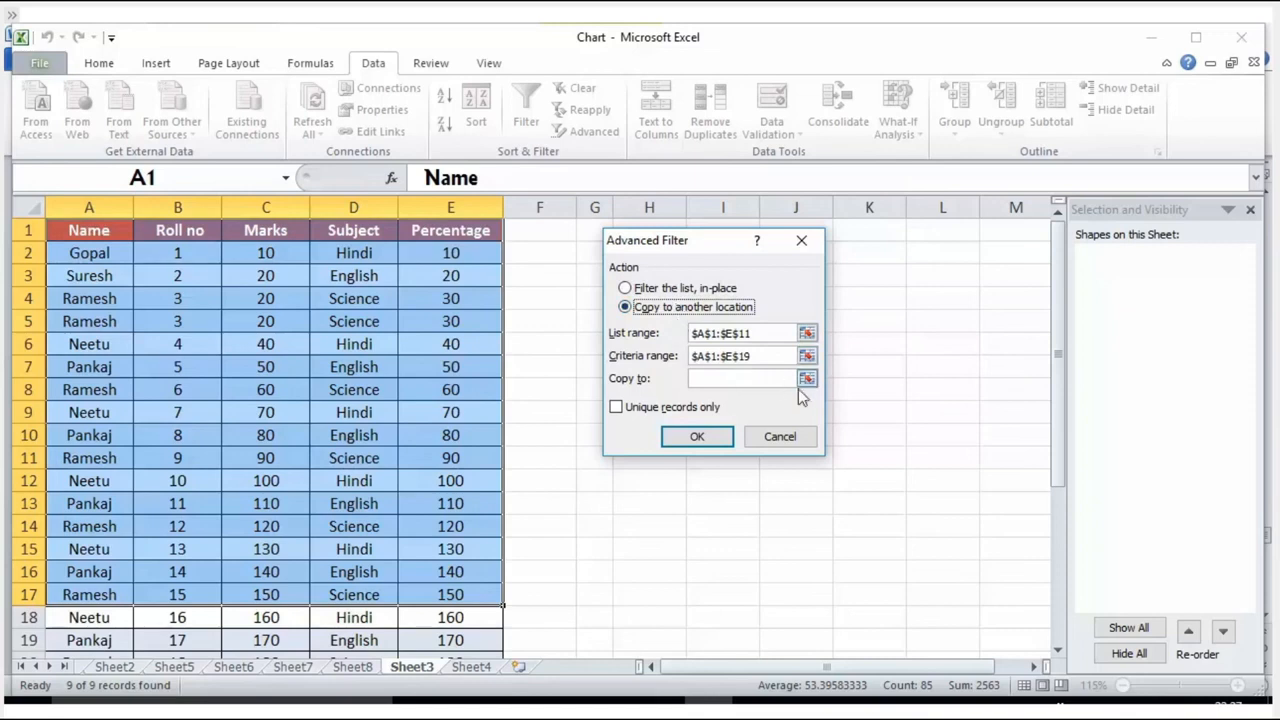
click(807, 378)
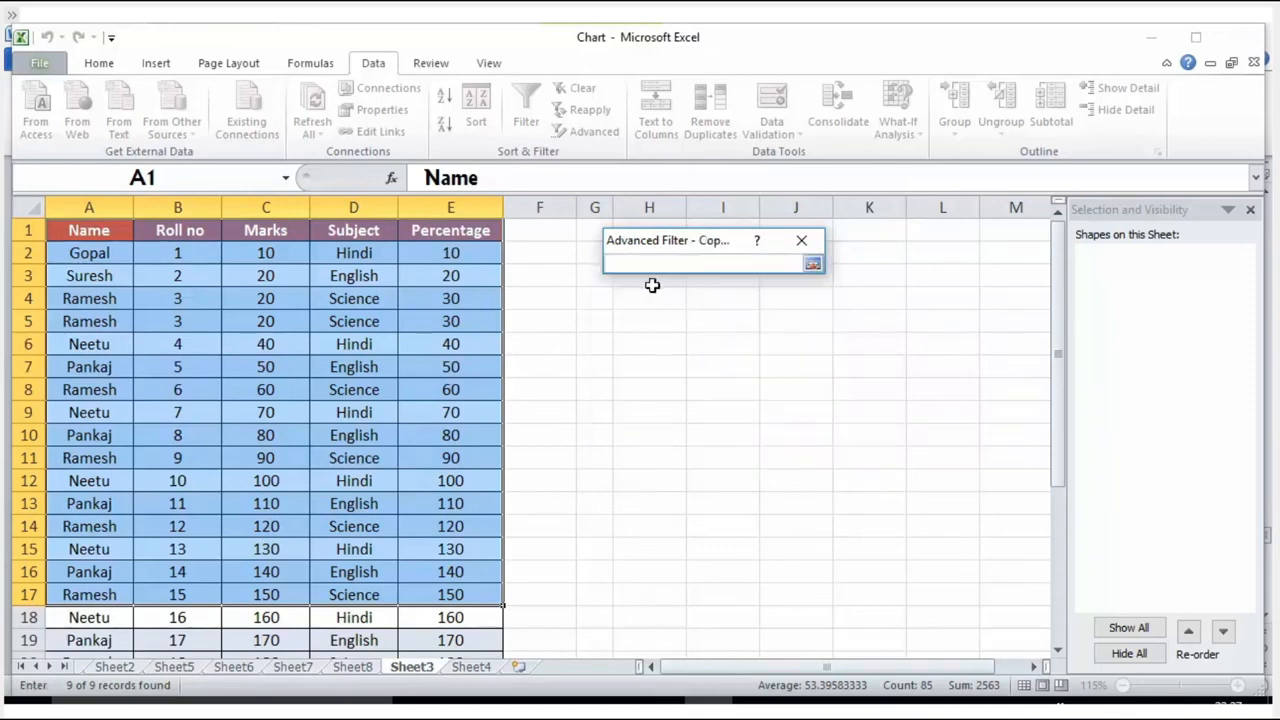
click(650, 297)
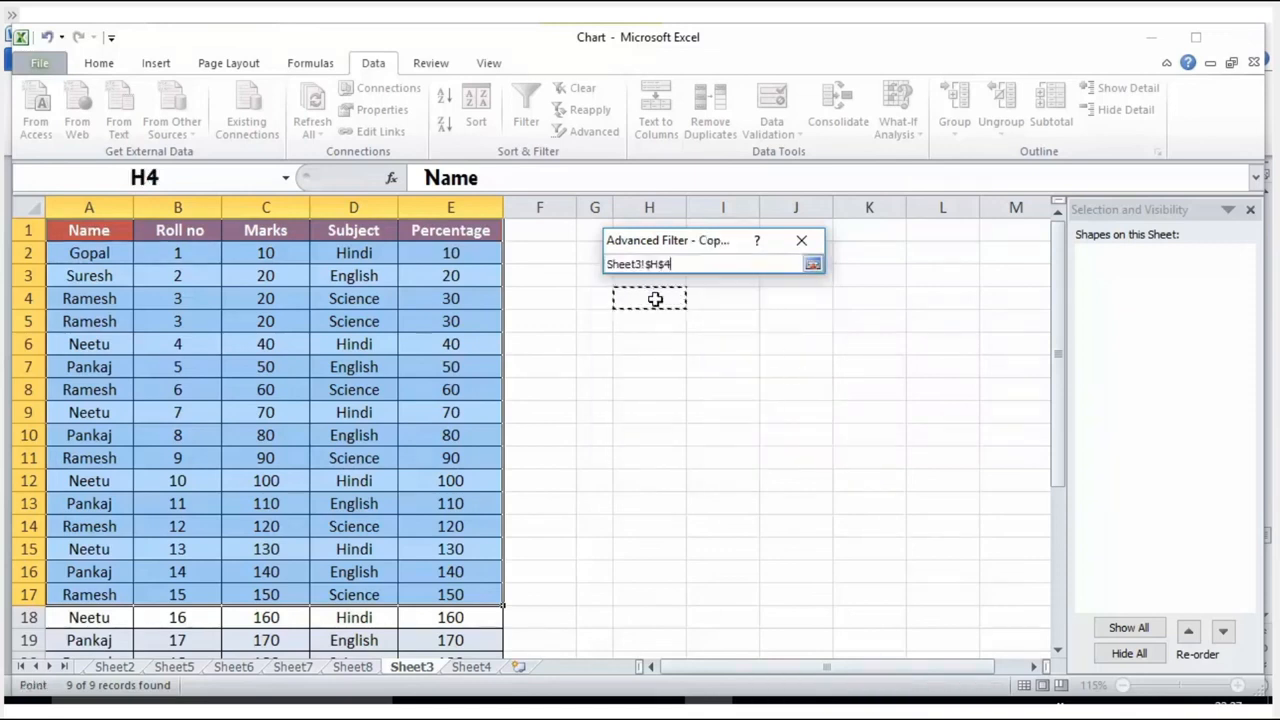
key(Return)
click(622, 407)
click(630, 411)
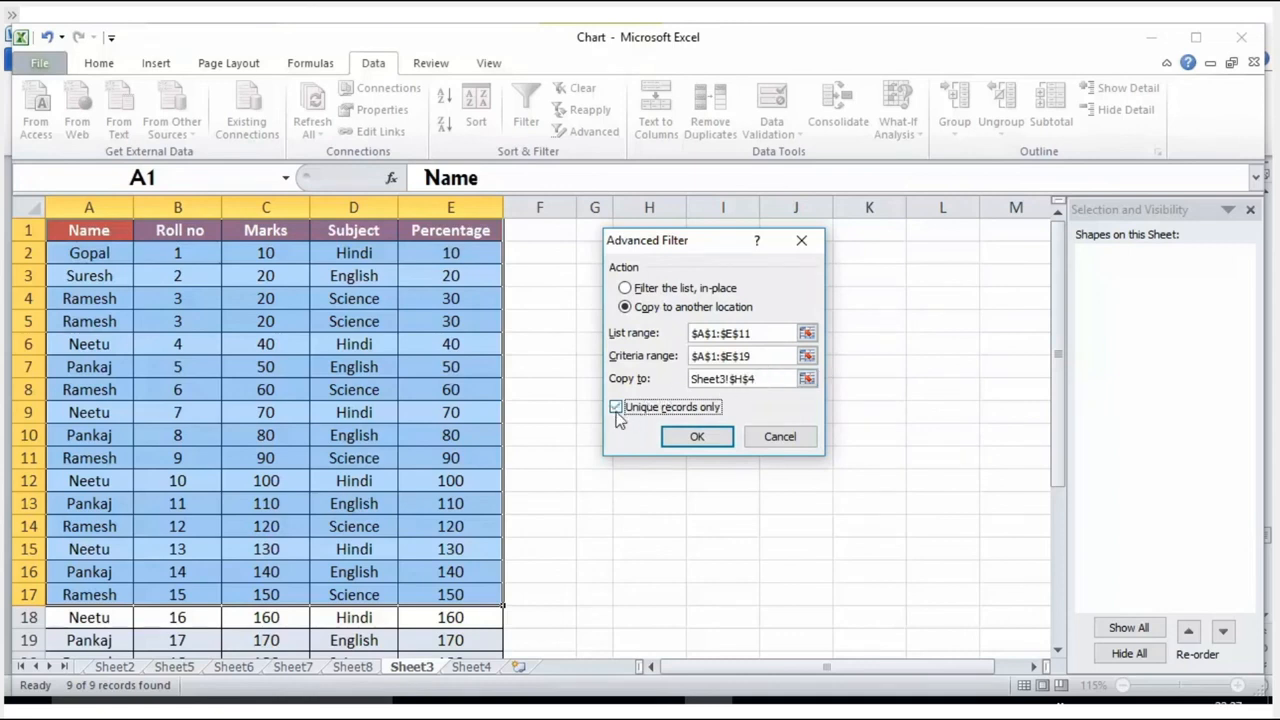
click(691, 436)
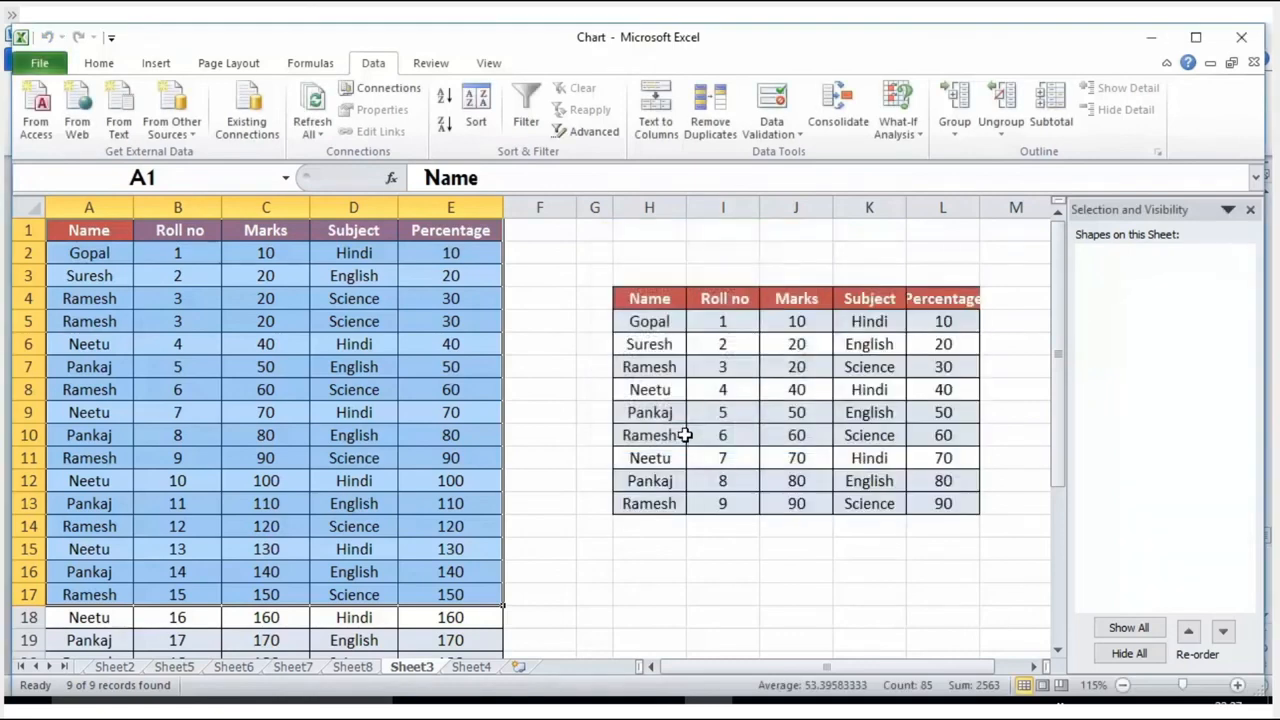
drag(632, 298, 943, 503)
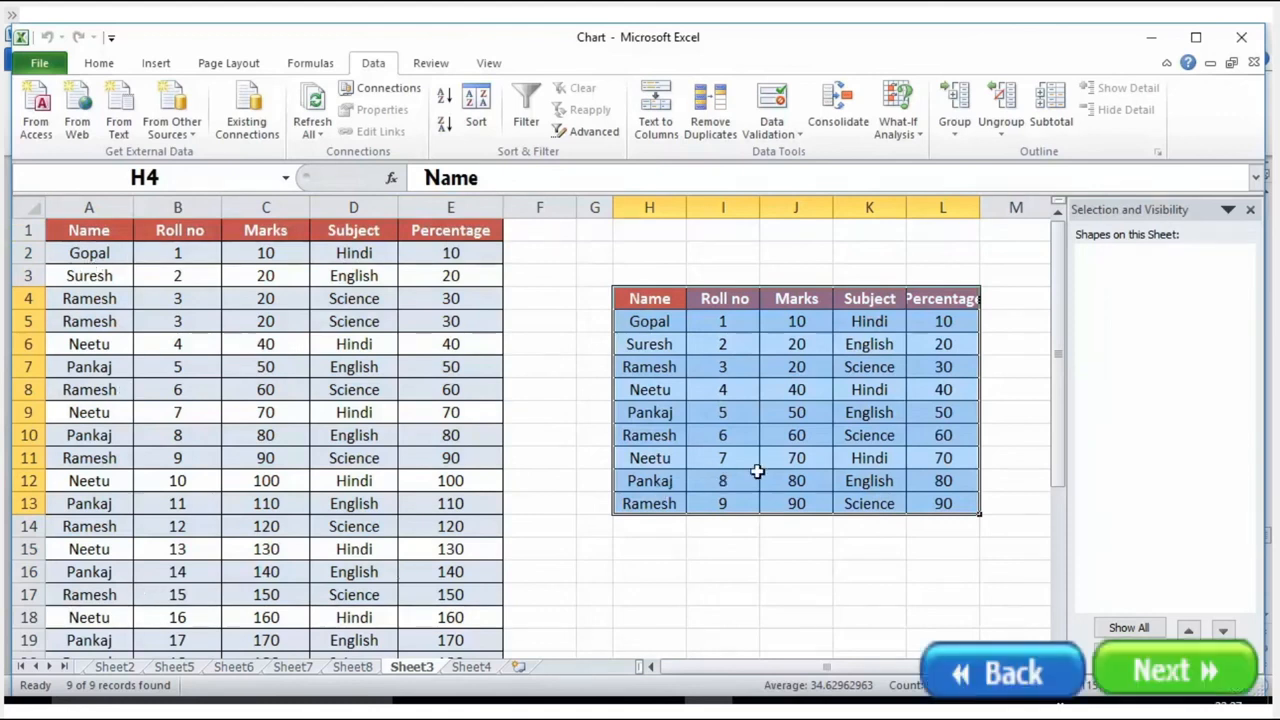
drag(80, 230, 465, 483)
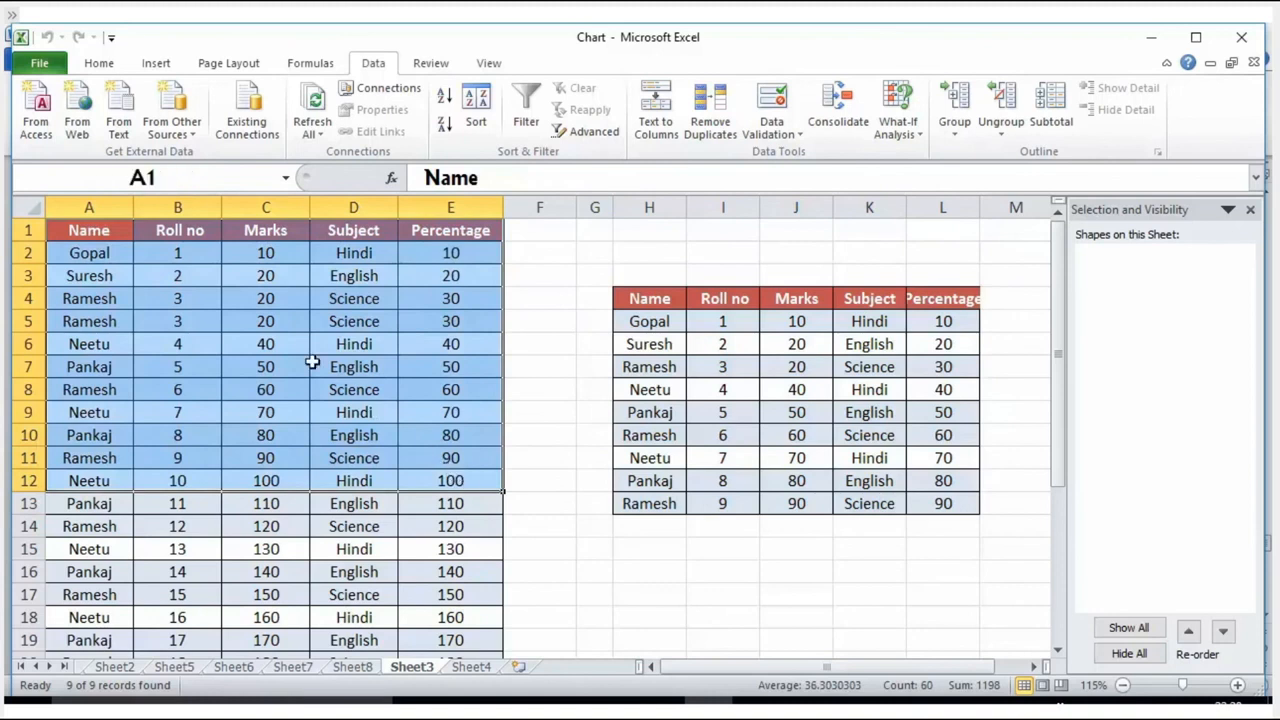
Step: Remove duplicate rows from the student table in A1:E19, comparing all five columns and treating the first row as headers
click(26, 205)
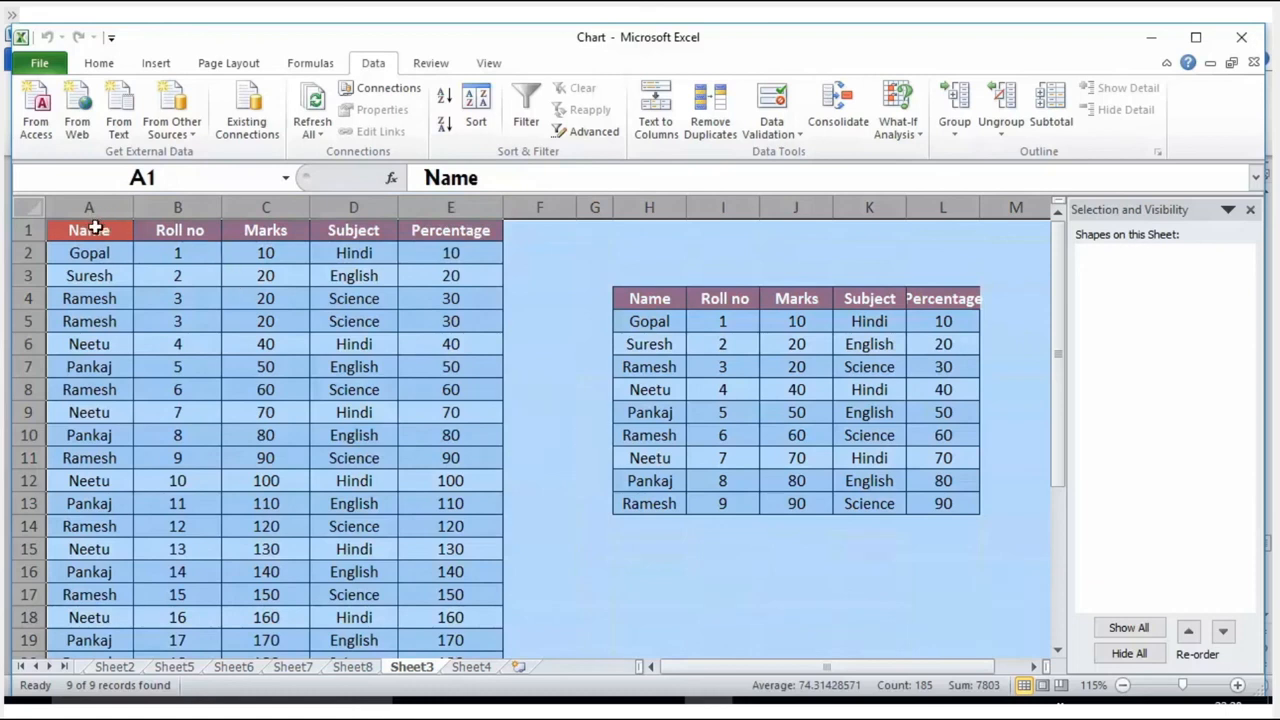
drag(70, 229, 491, 640)
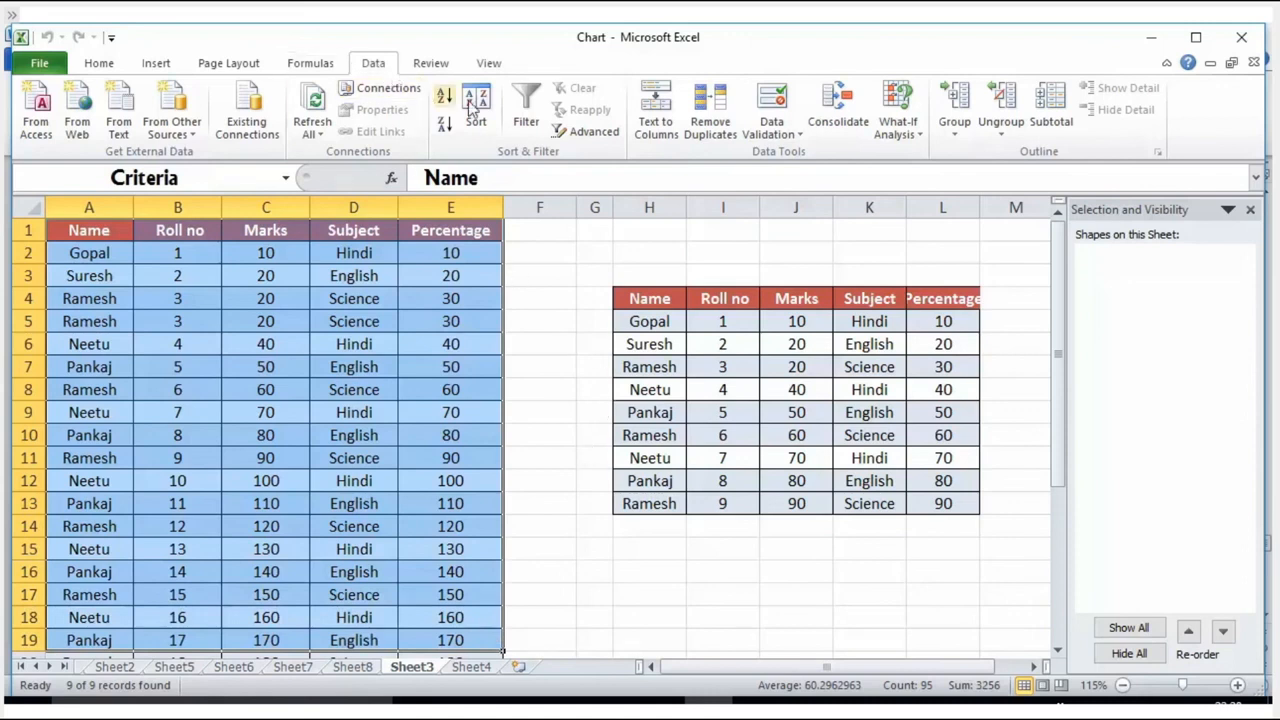
click(705, 127)
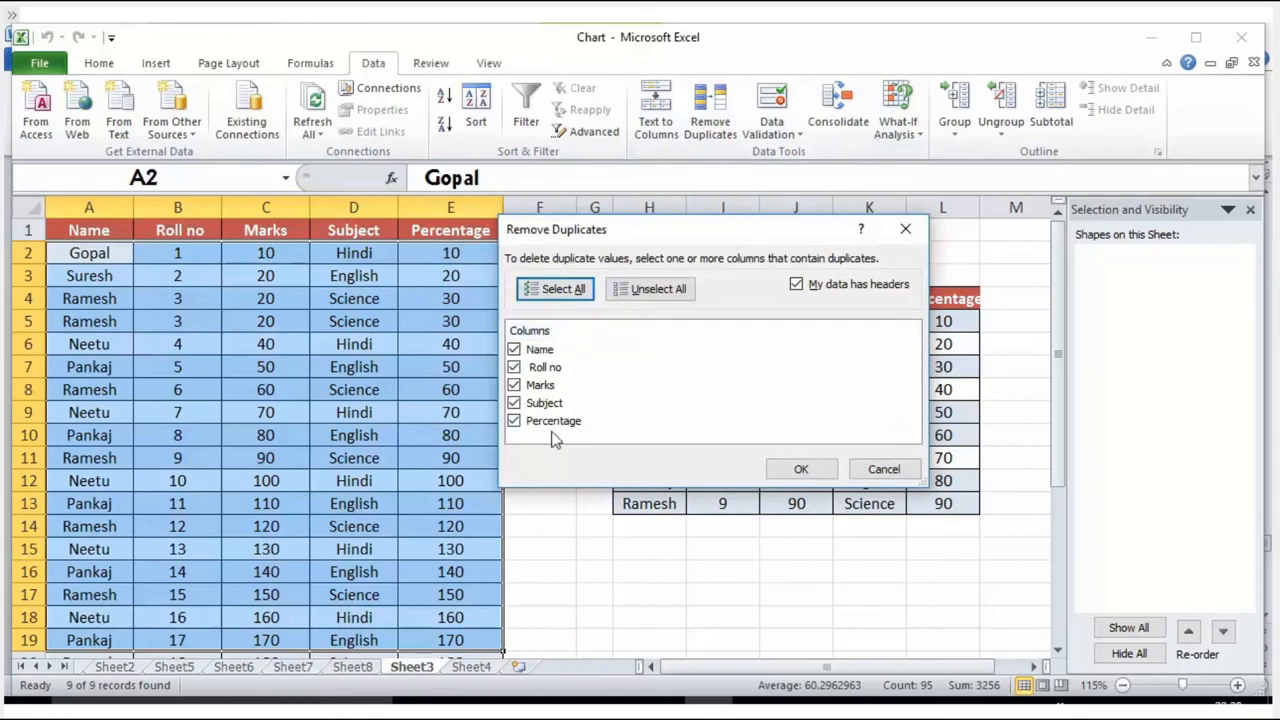
click(792, 469)
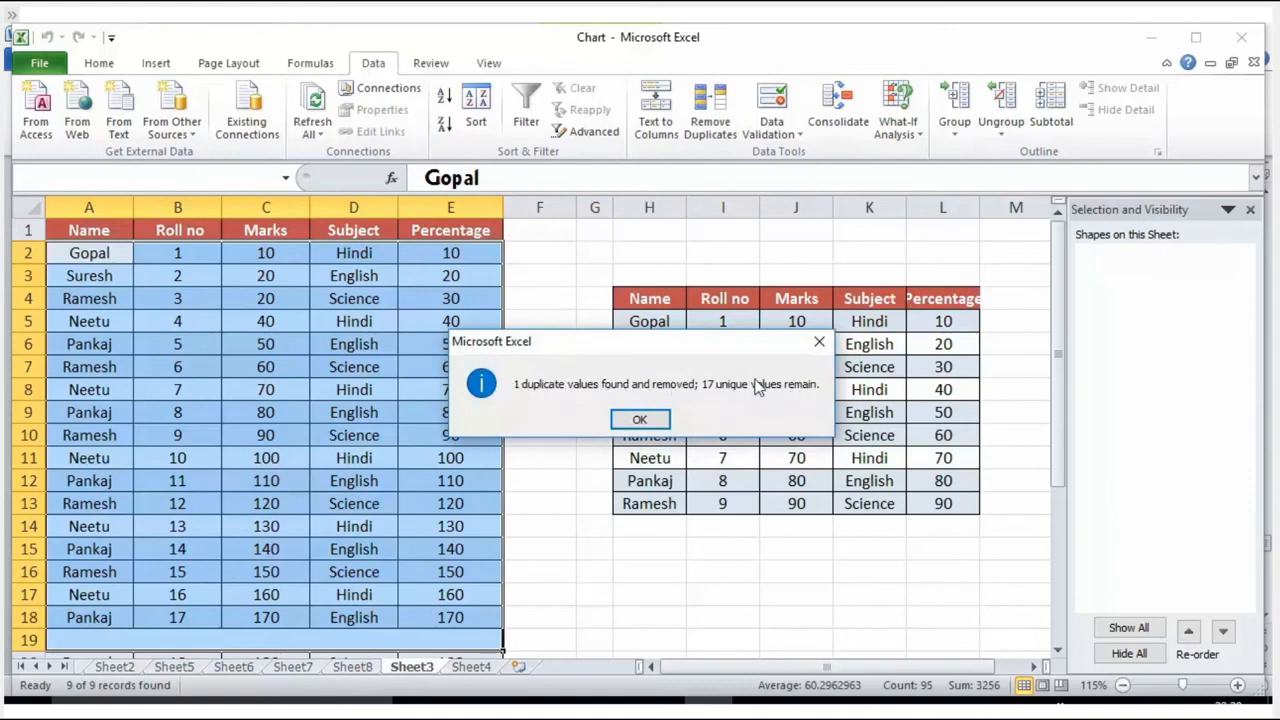
click(640, 417)
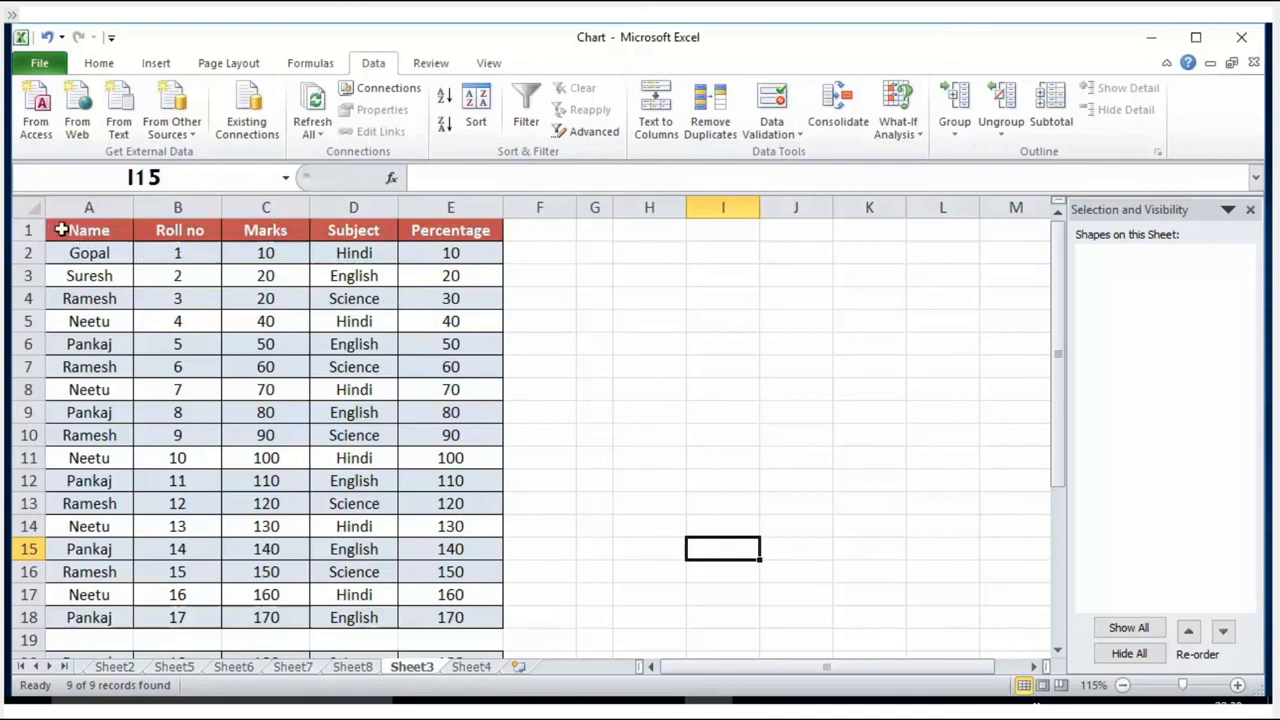
Step: Highlight duplicate values in A1:E18 with Light Red Fill with Dark Red Text
click(62, 230)
drag(62, 230, 471, 617)
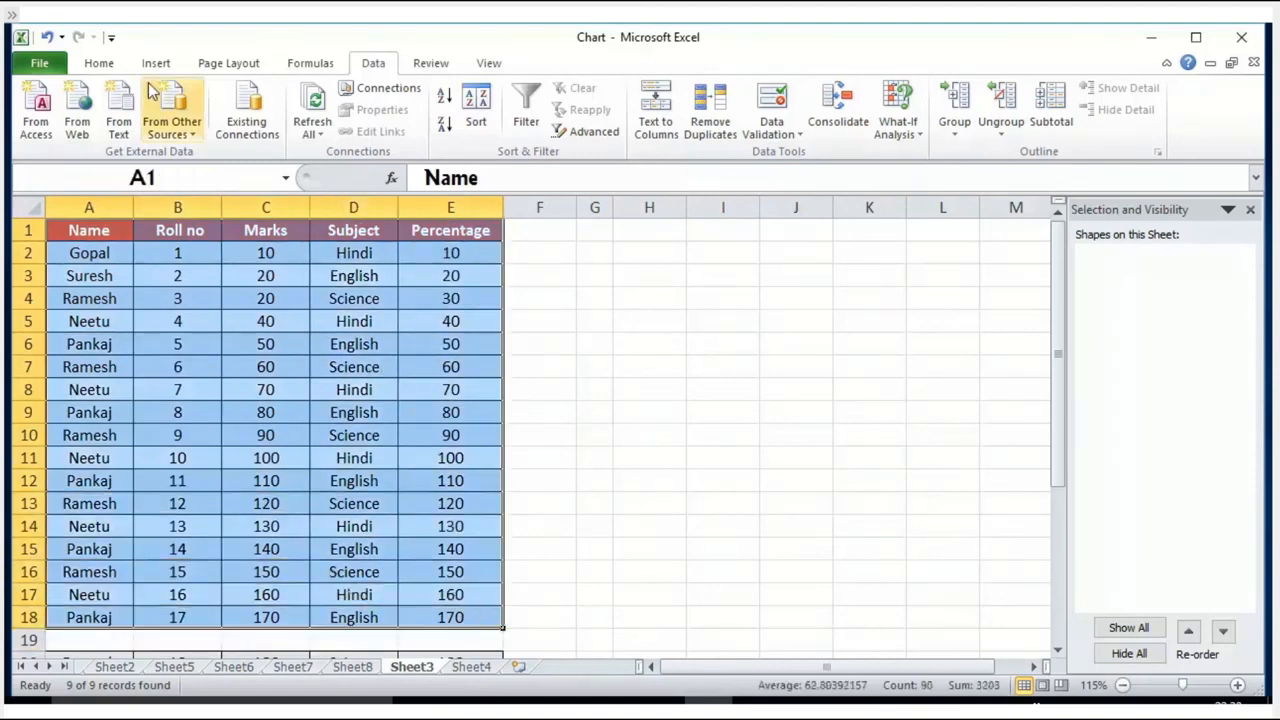
click(99, 63)
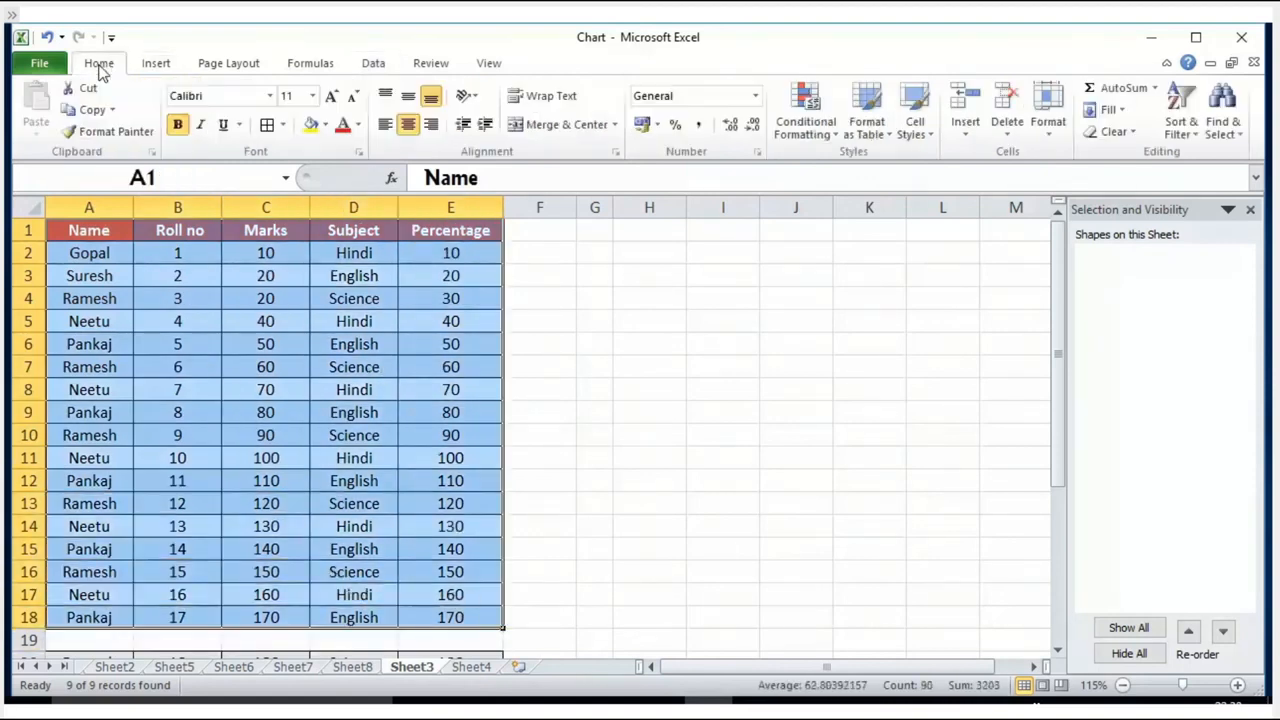
click(831, 137)
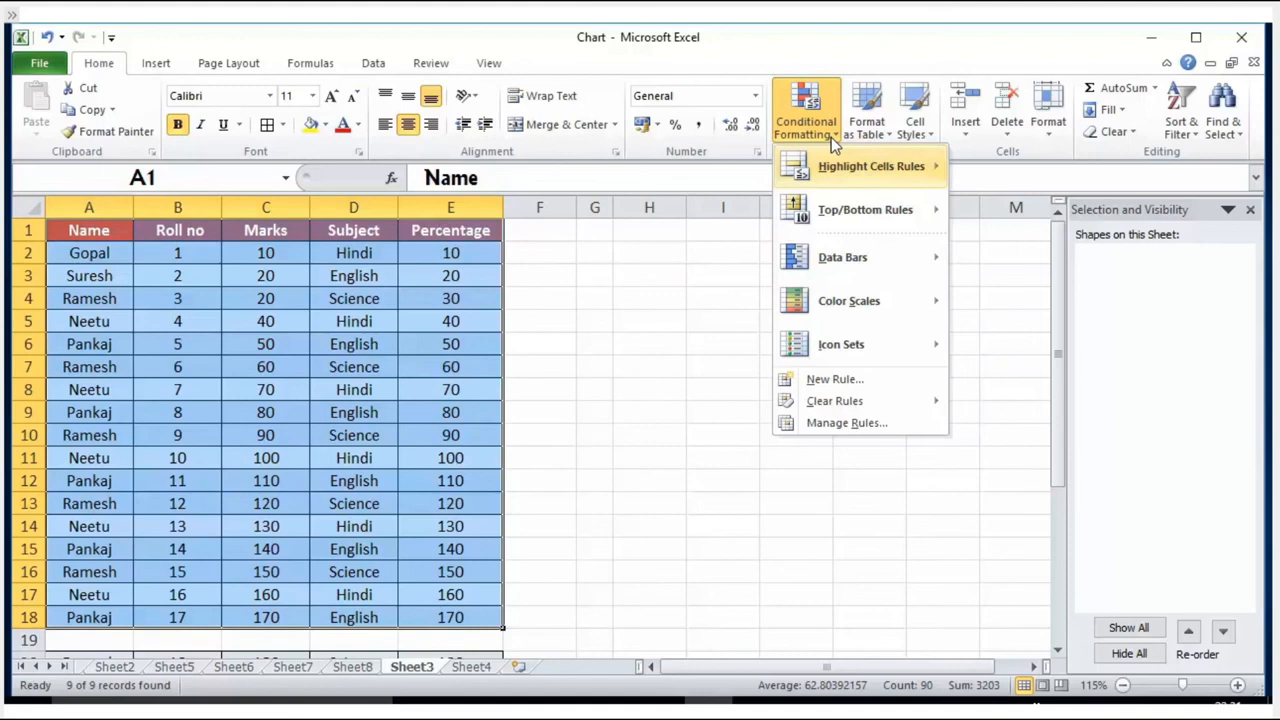
mouse_move(853, 177)
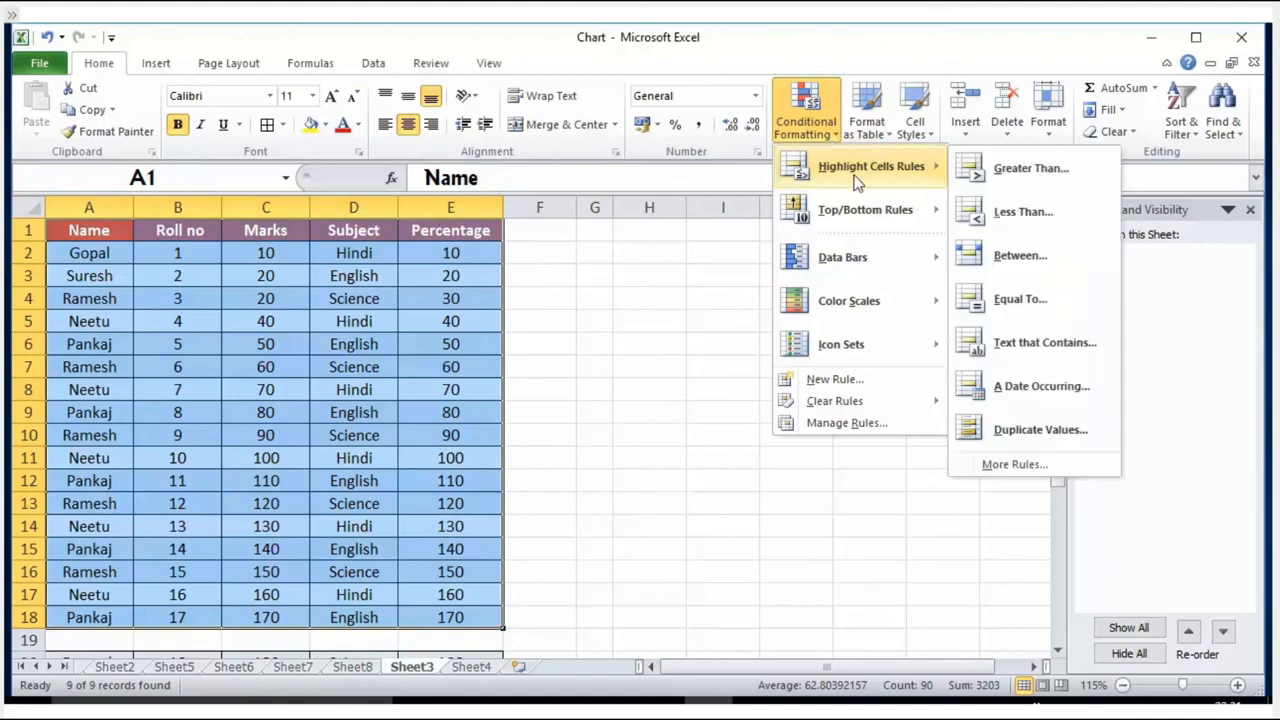
click(1019, 430)
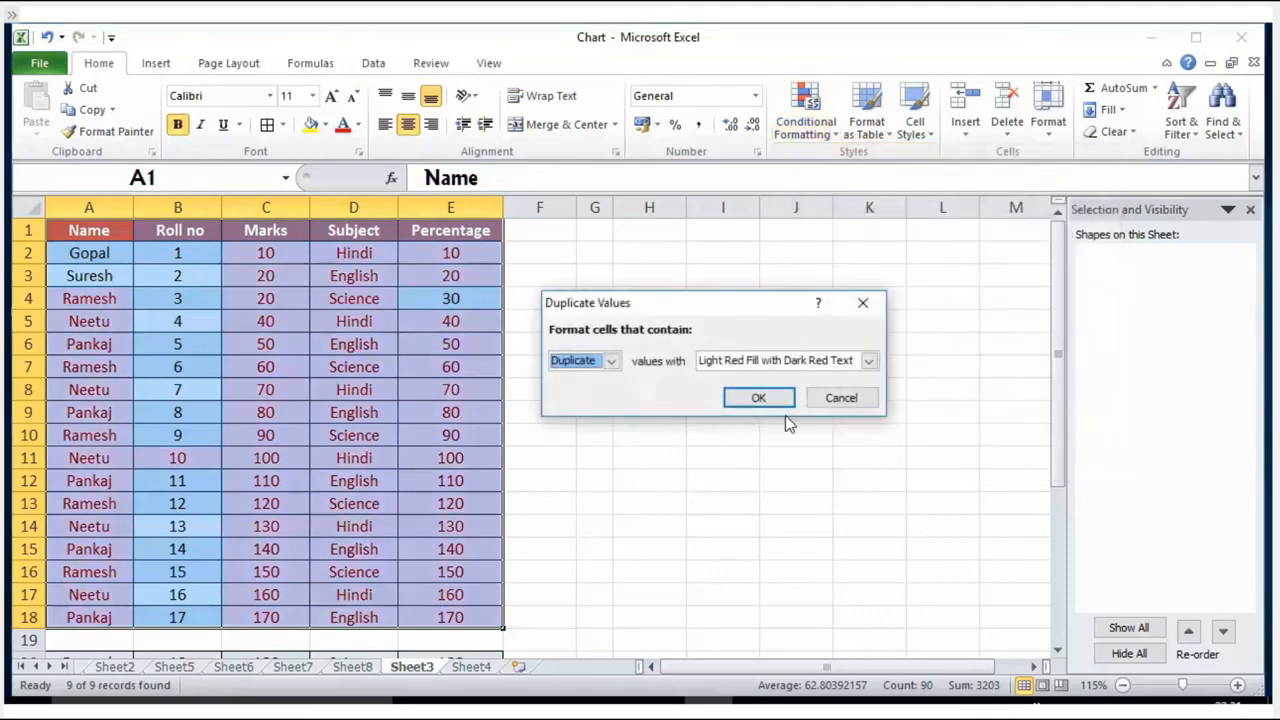
click(757, 399)
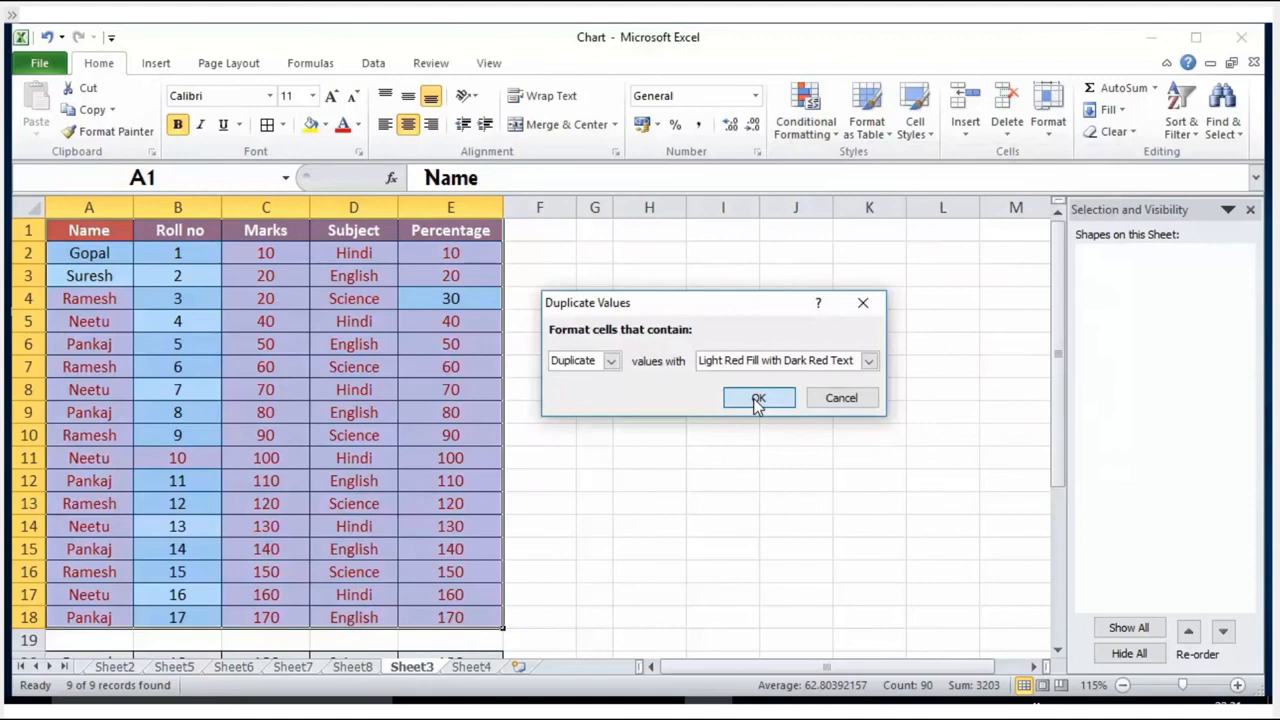
click(757, 399)
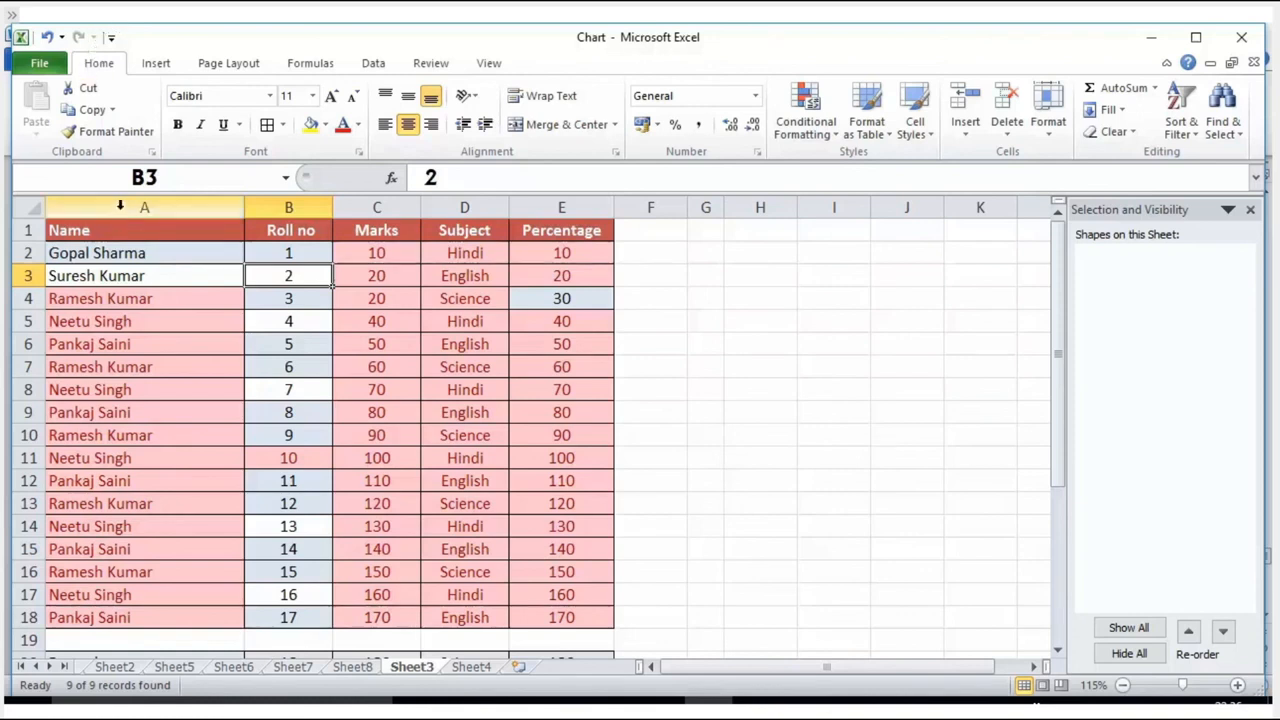
Step: Split the full names in column A with Text to Columns, using Tab and Space delimiters and replacing the destination cells
click(119, 204)
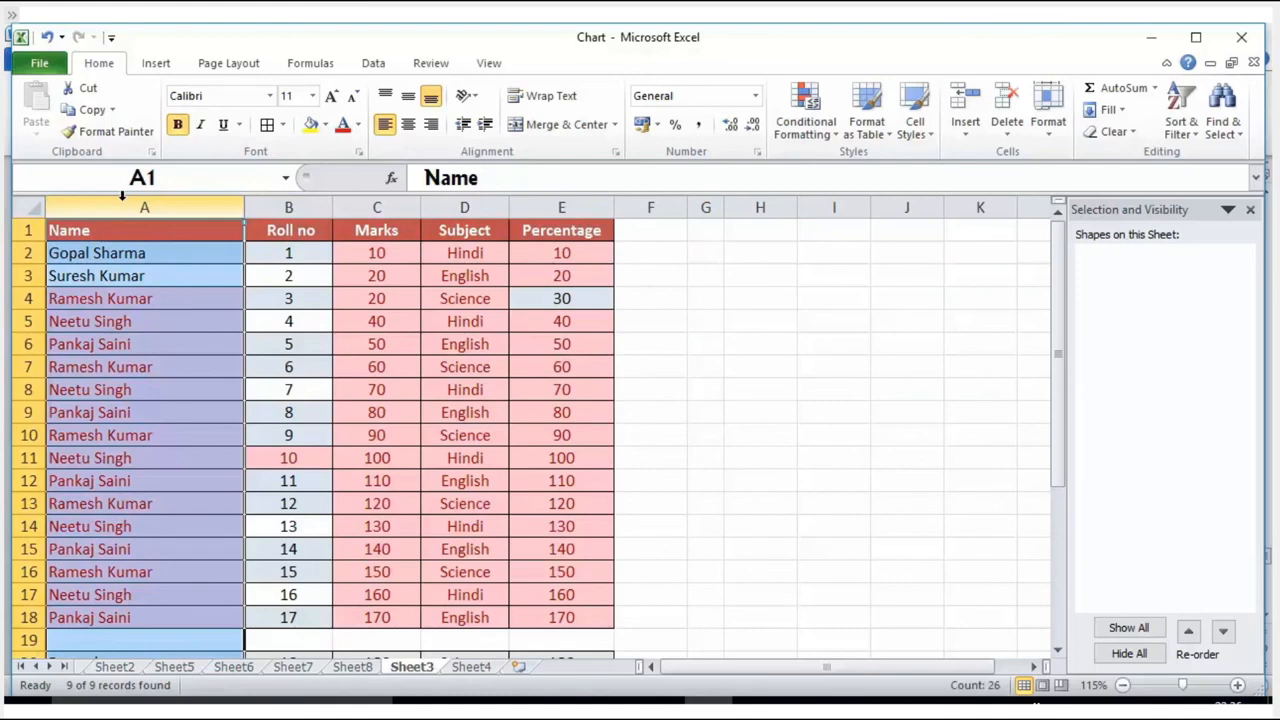
drag(120, 256, 110, 435)
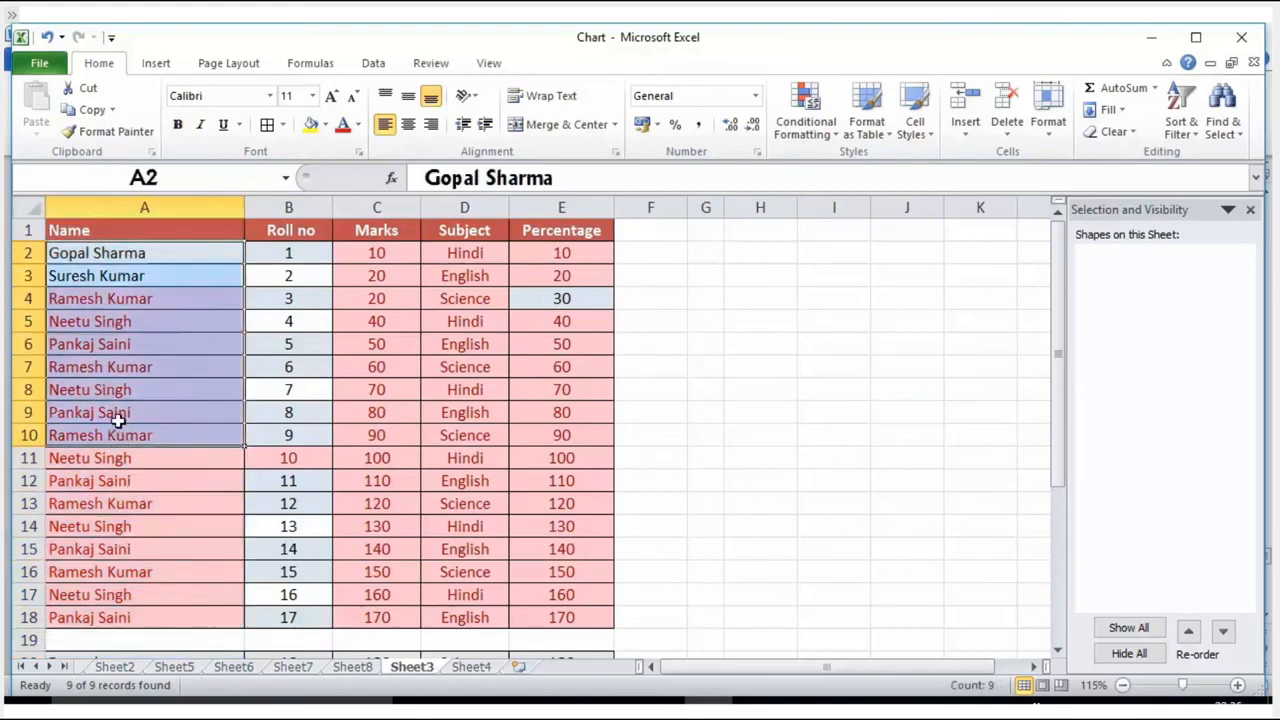
click(133, 204)
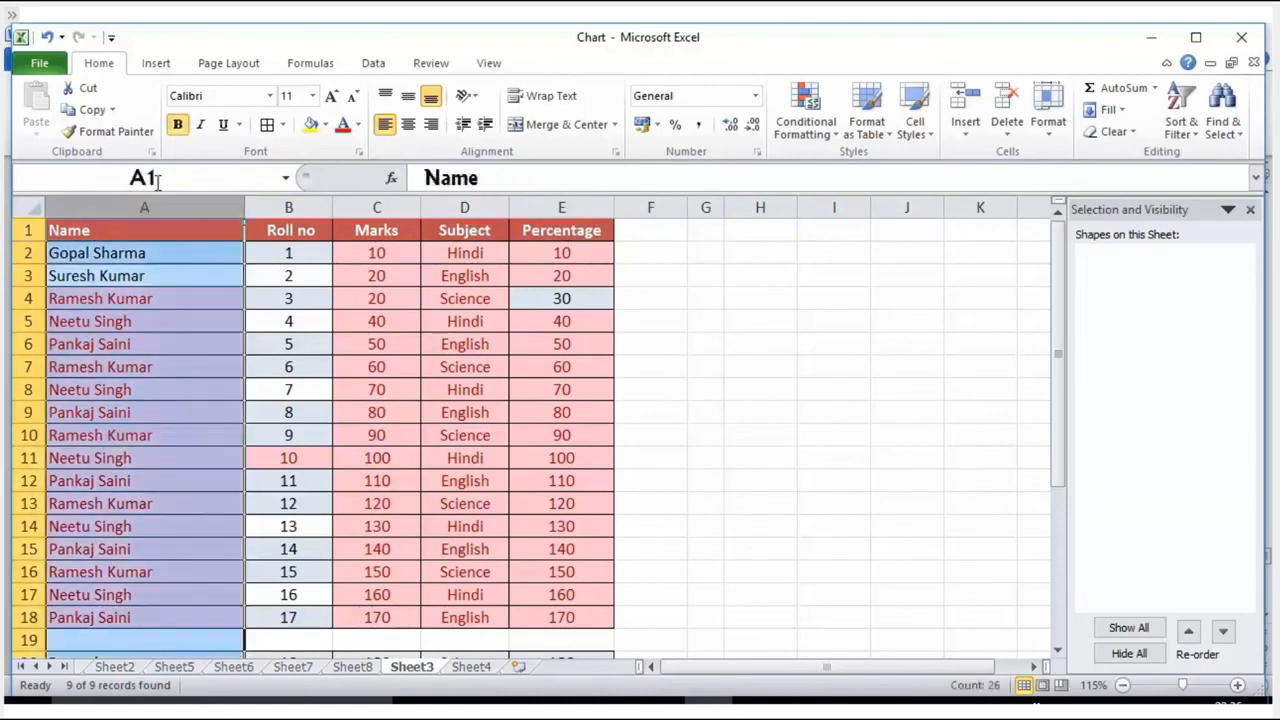
click(371, 66)
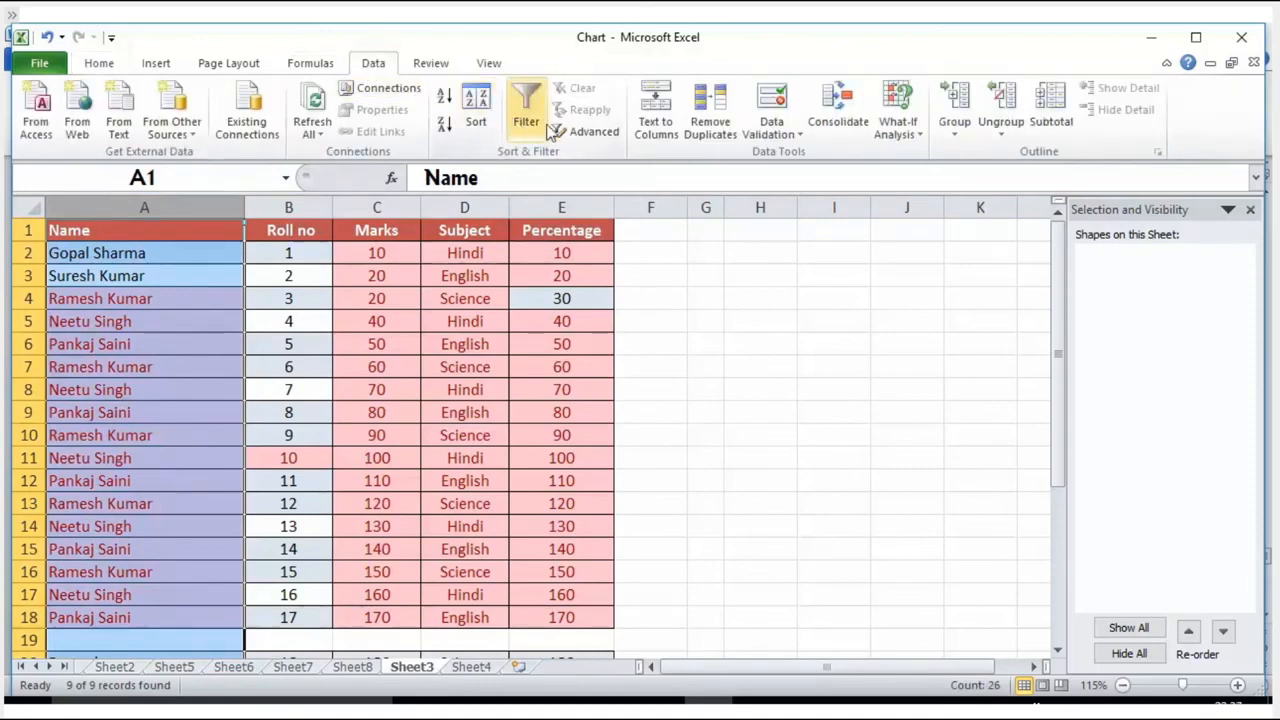
click(659, 130)
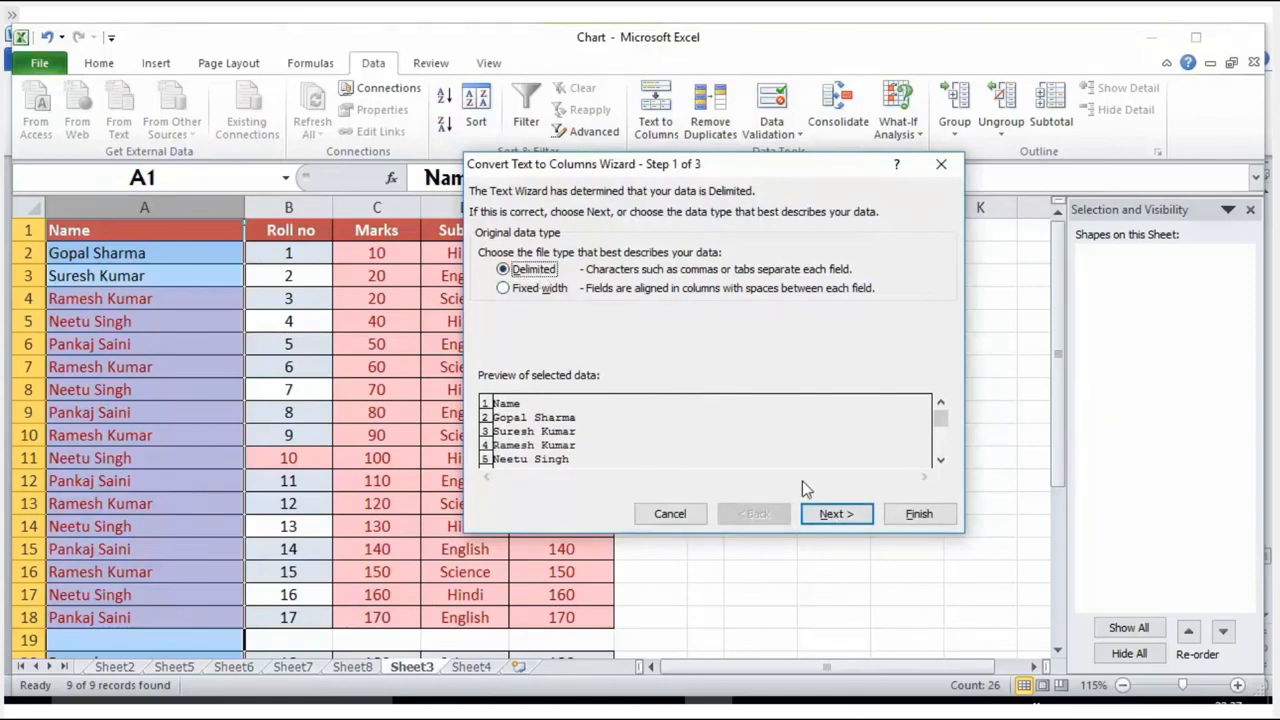
click(830, 514)
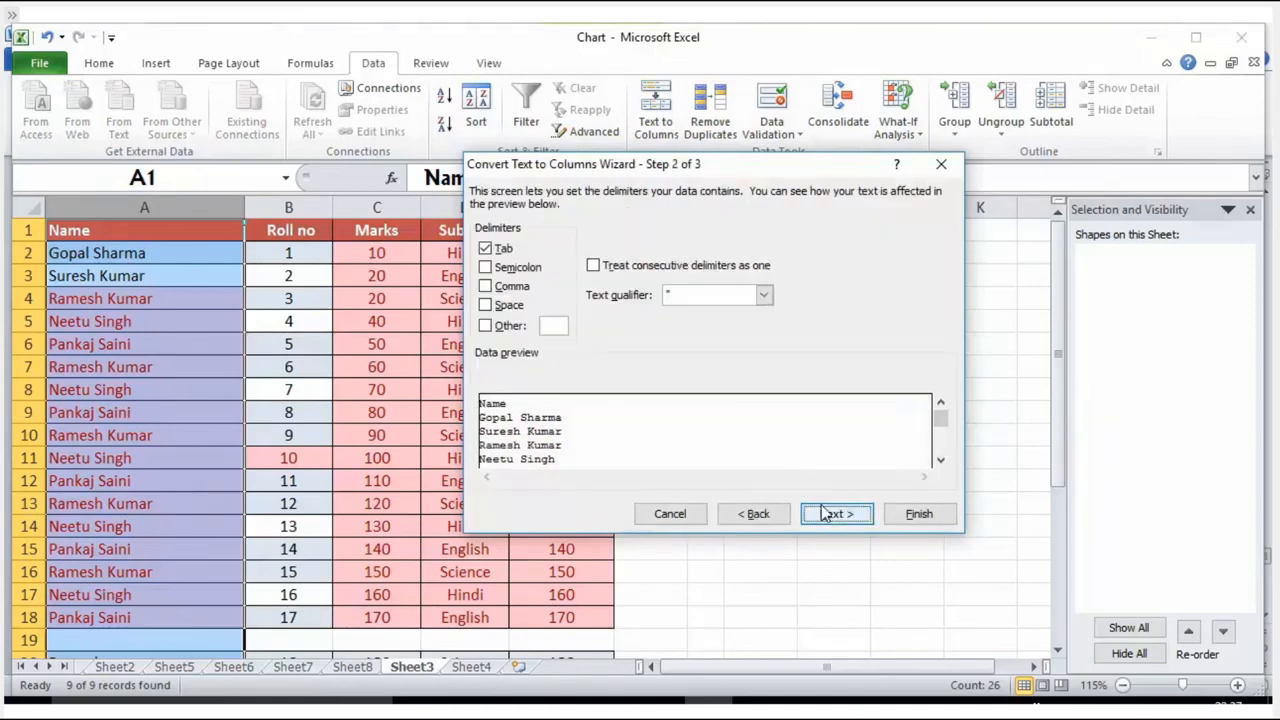
click(510, 305)
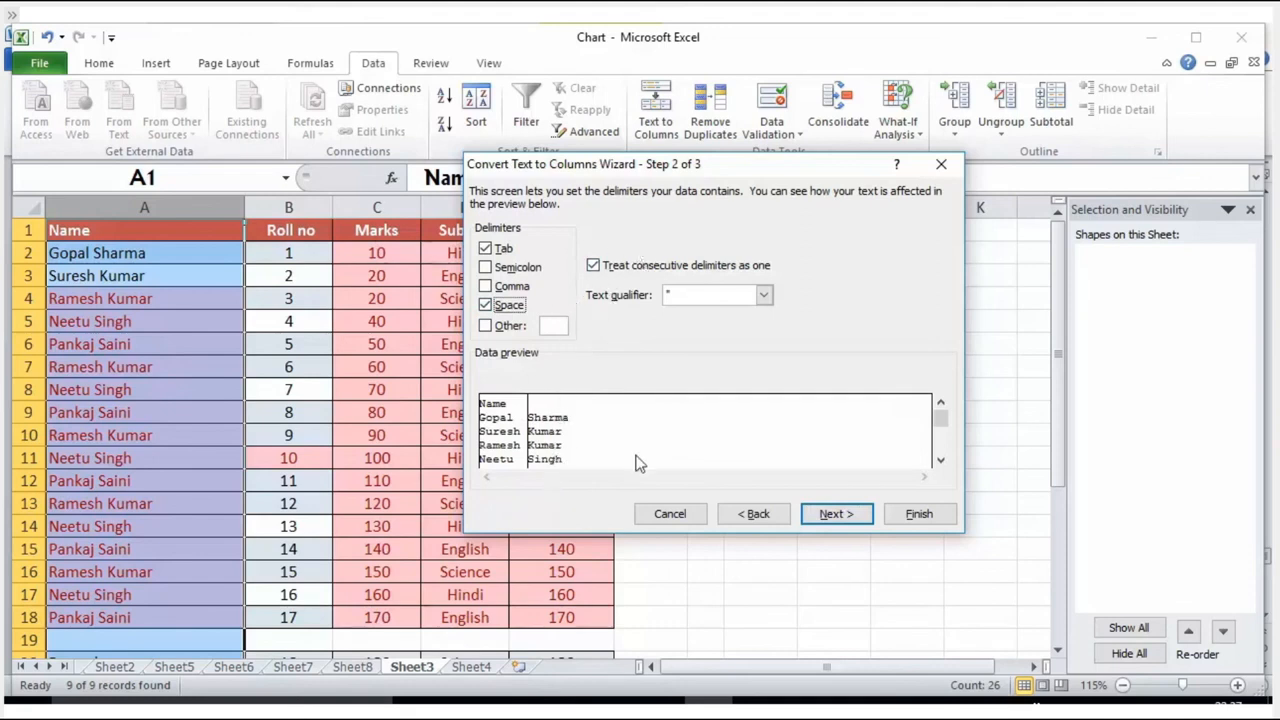
click(814, 516)
click(912, 514)
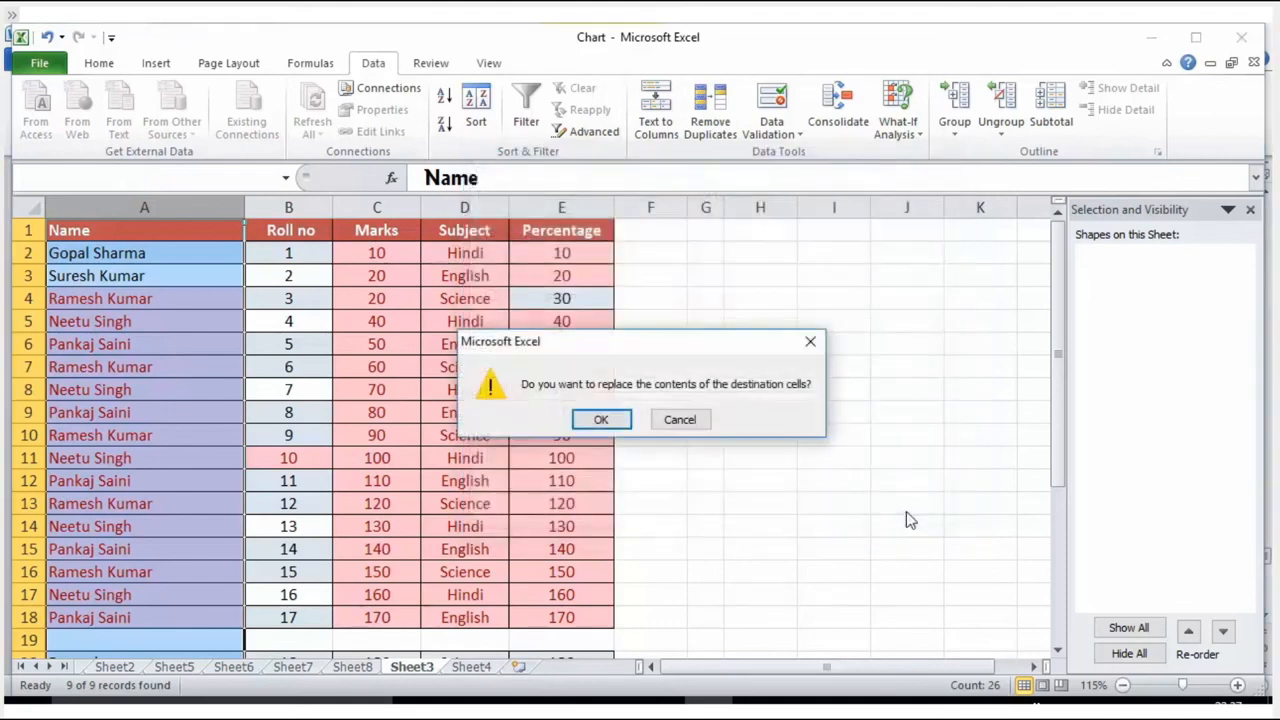
click(608, 425)
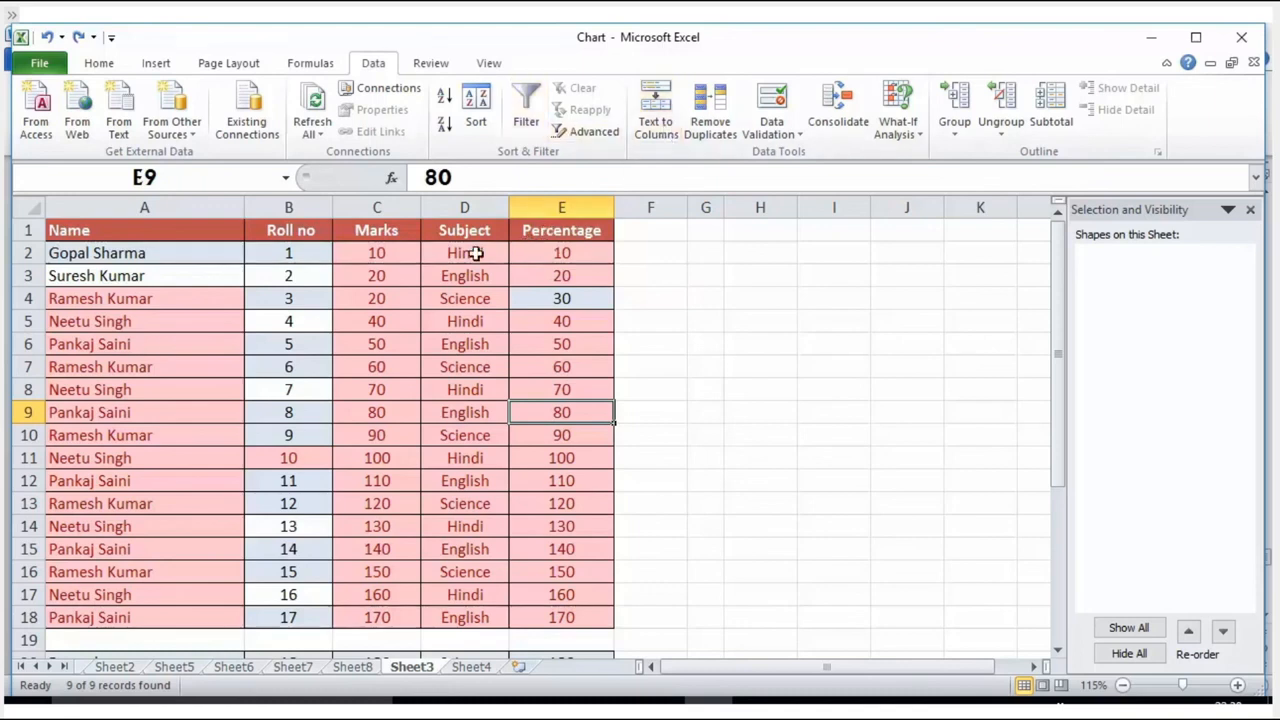
Step: Try to run Text to Columns on the whole student table, A1:E18
drag(51, 229, 569, 611)
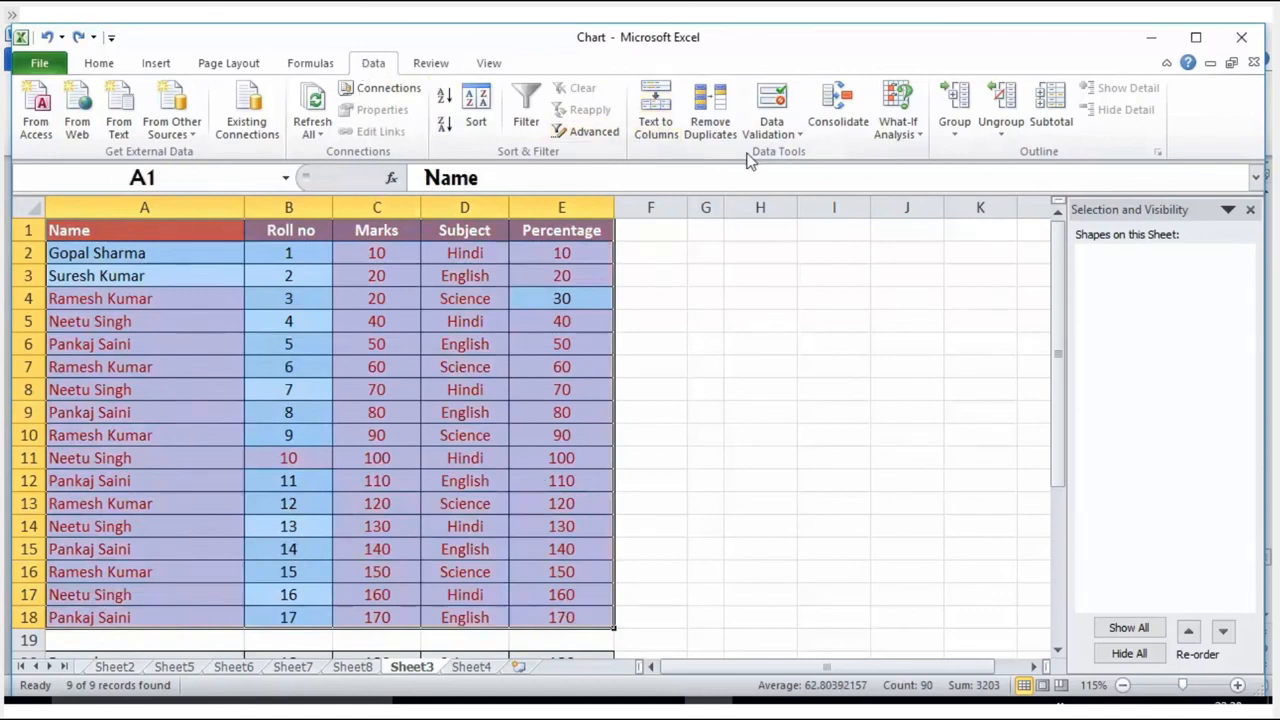
click(653, 122)
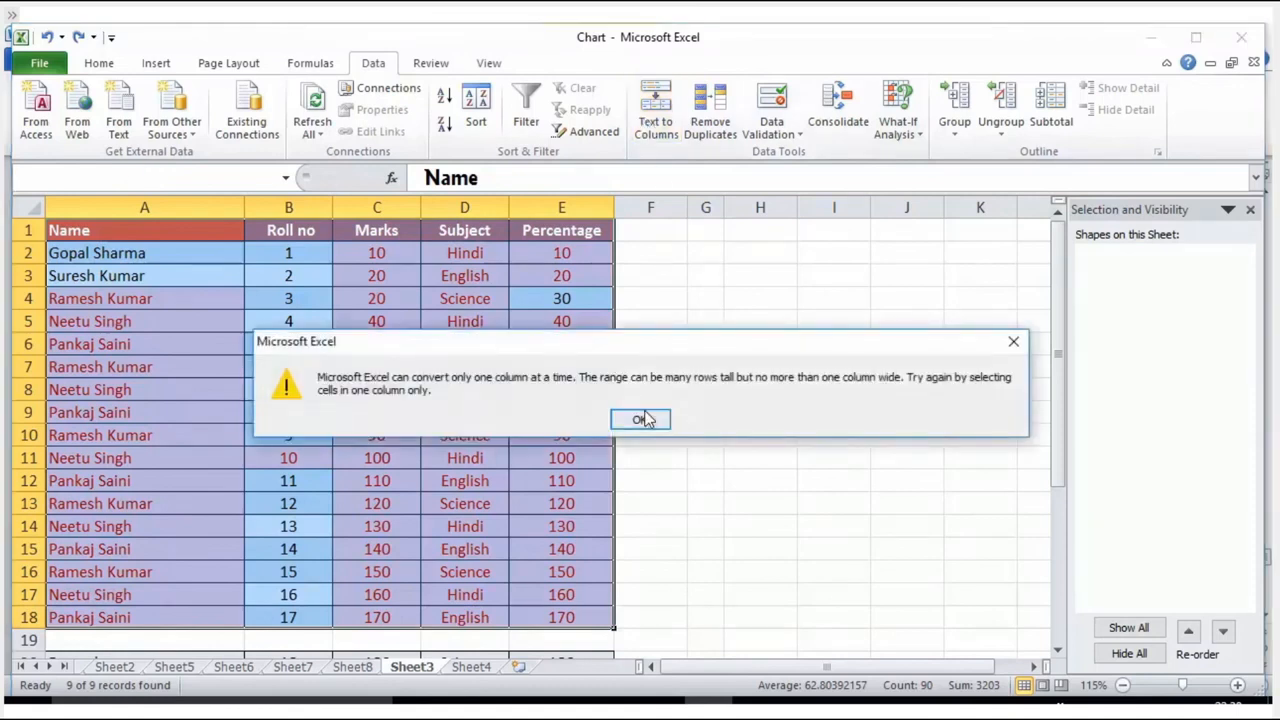
click(645, 419)
Step: Set up Text to Columns on cell A1 as delimited data with Space as the only delimiter
click(120, 236)
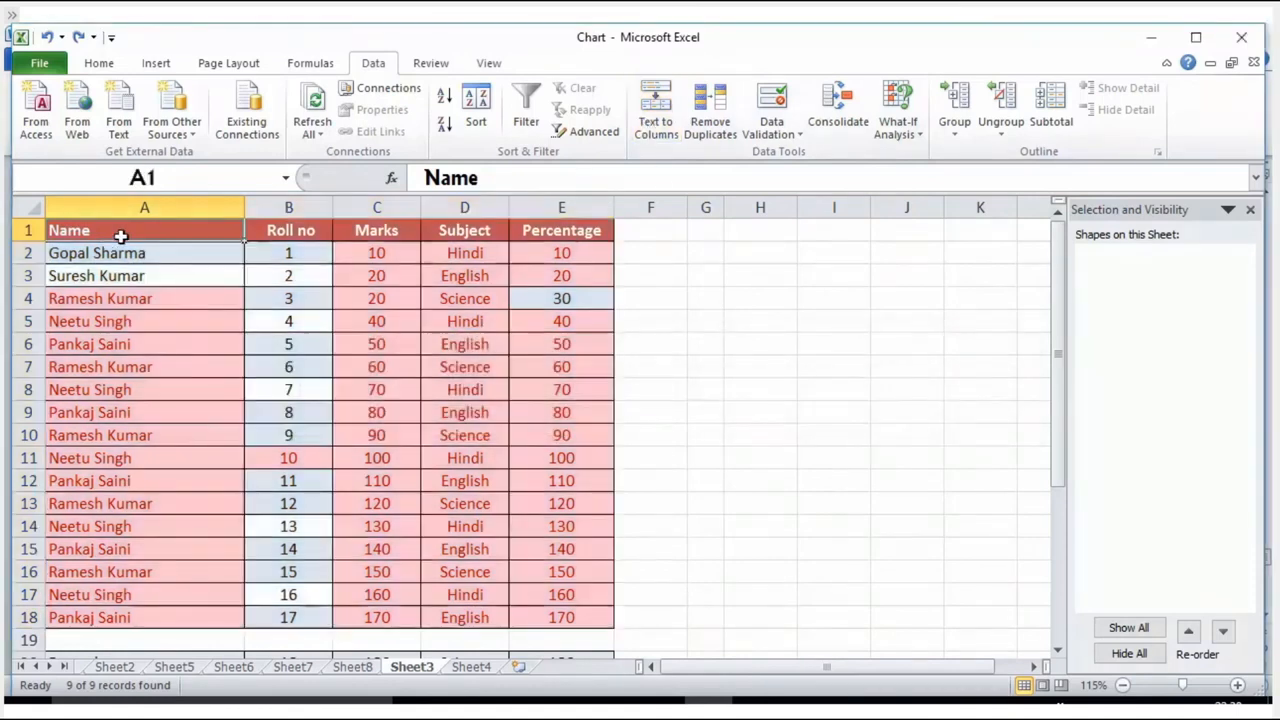
click(655, 115)
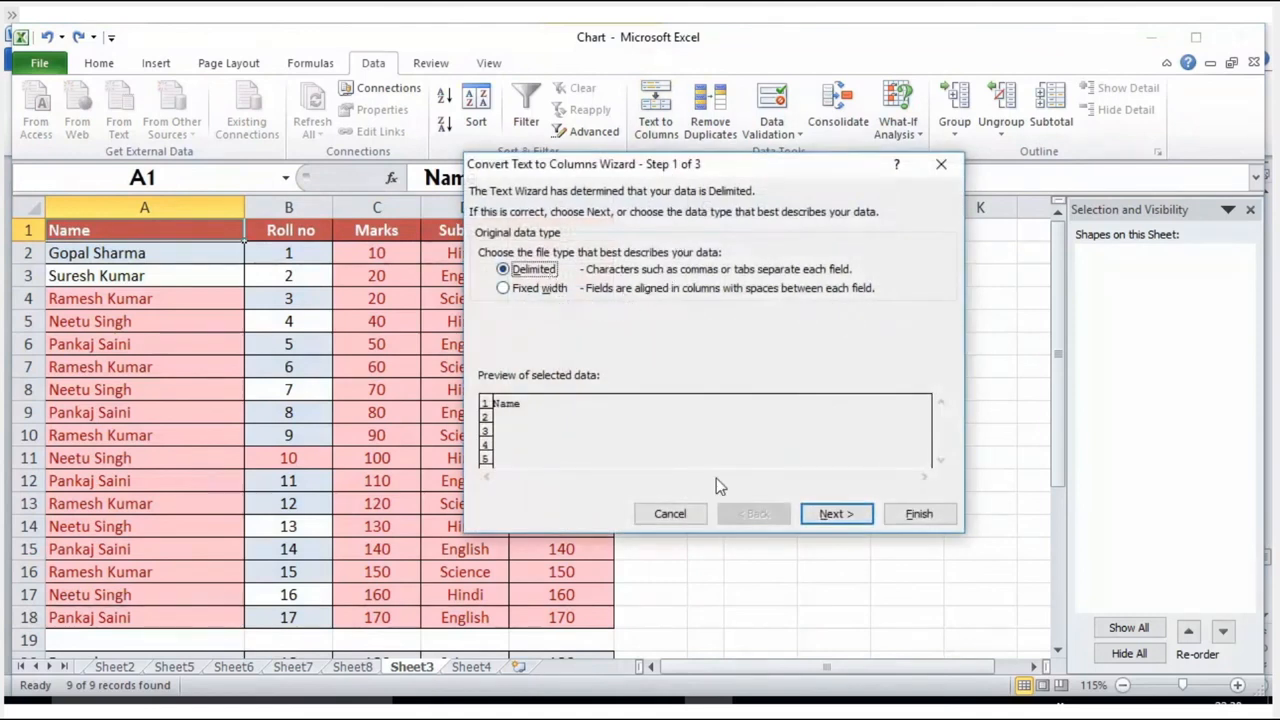
click(830, 514)
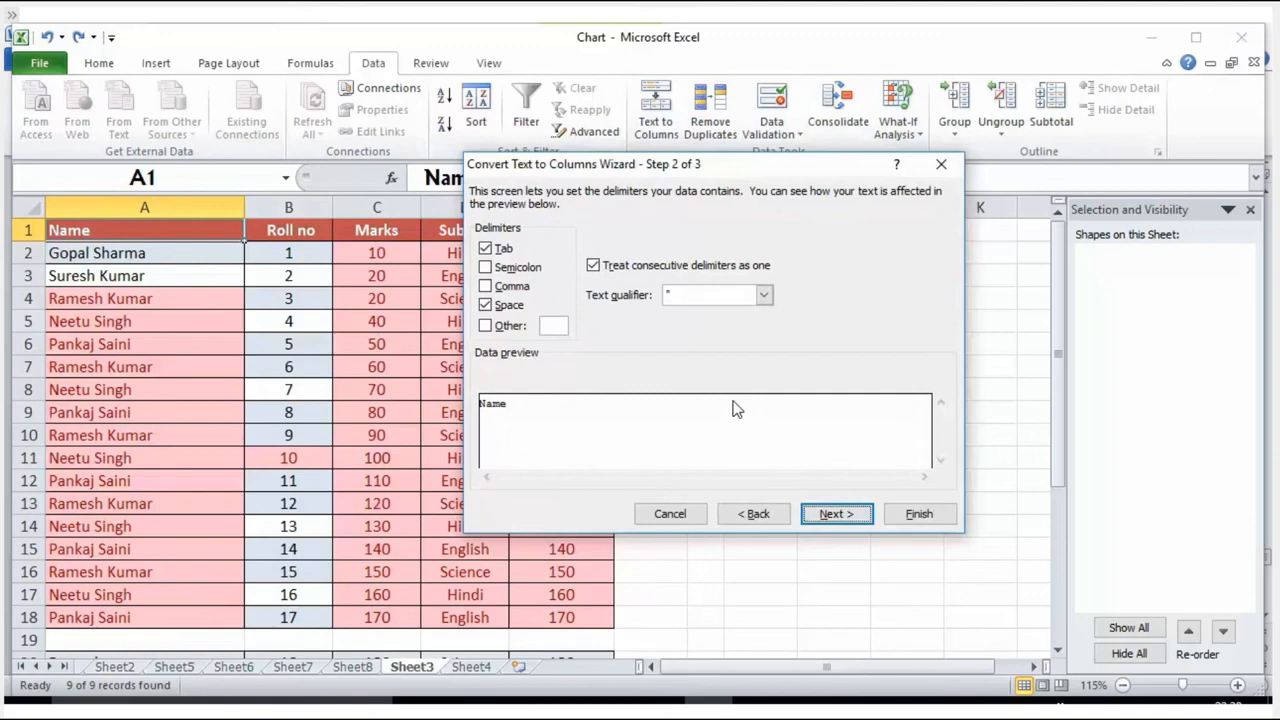
click(497, 308)
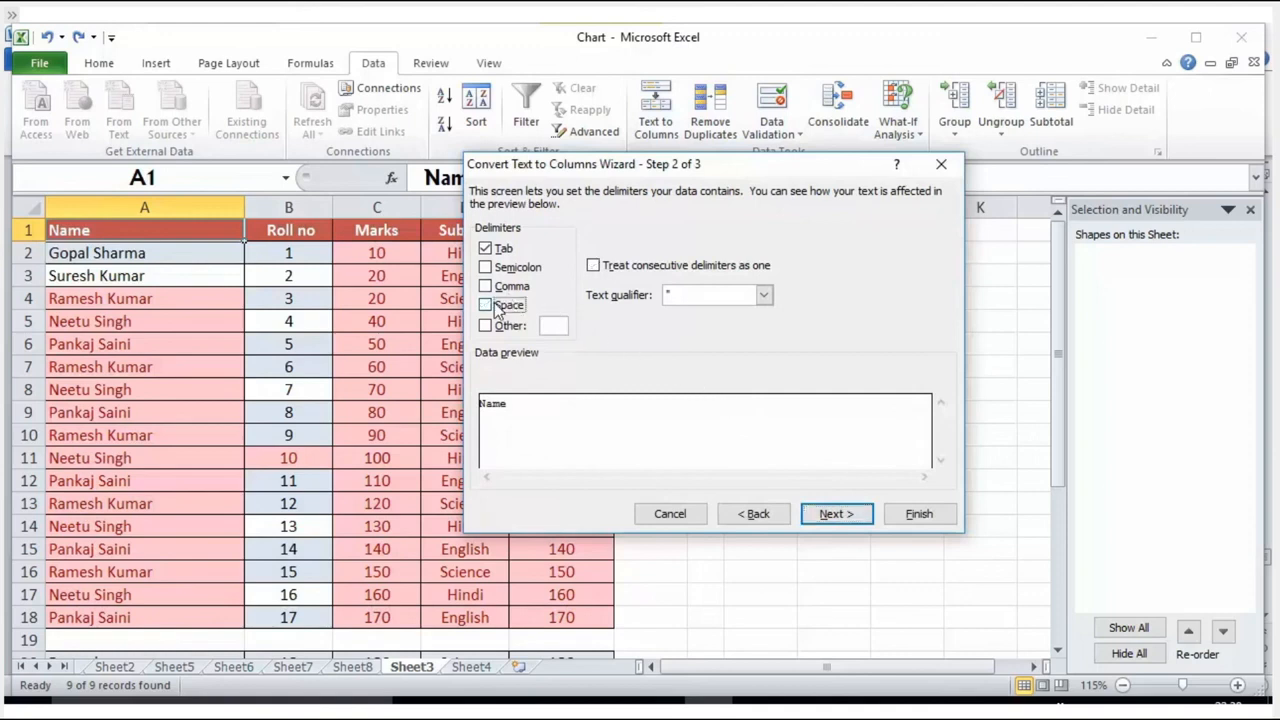
click(486, 248)
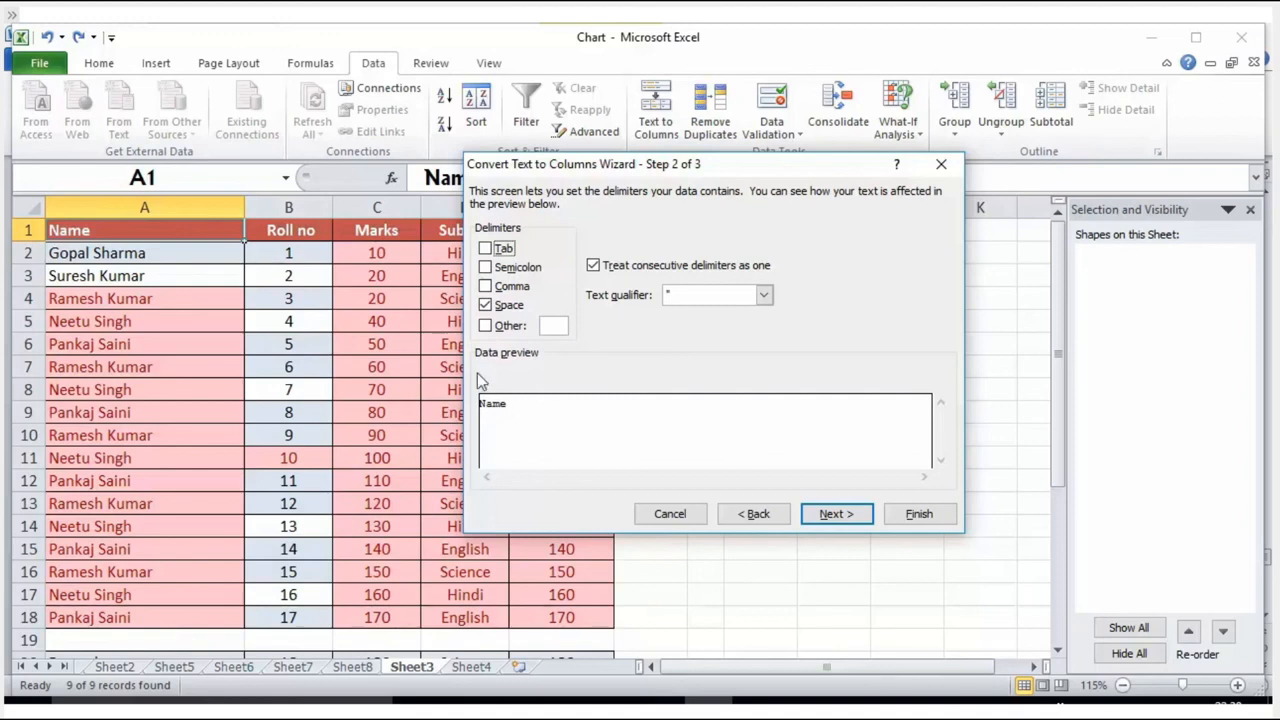
click(832, 519)
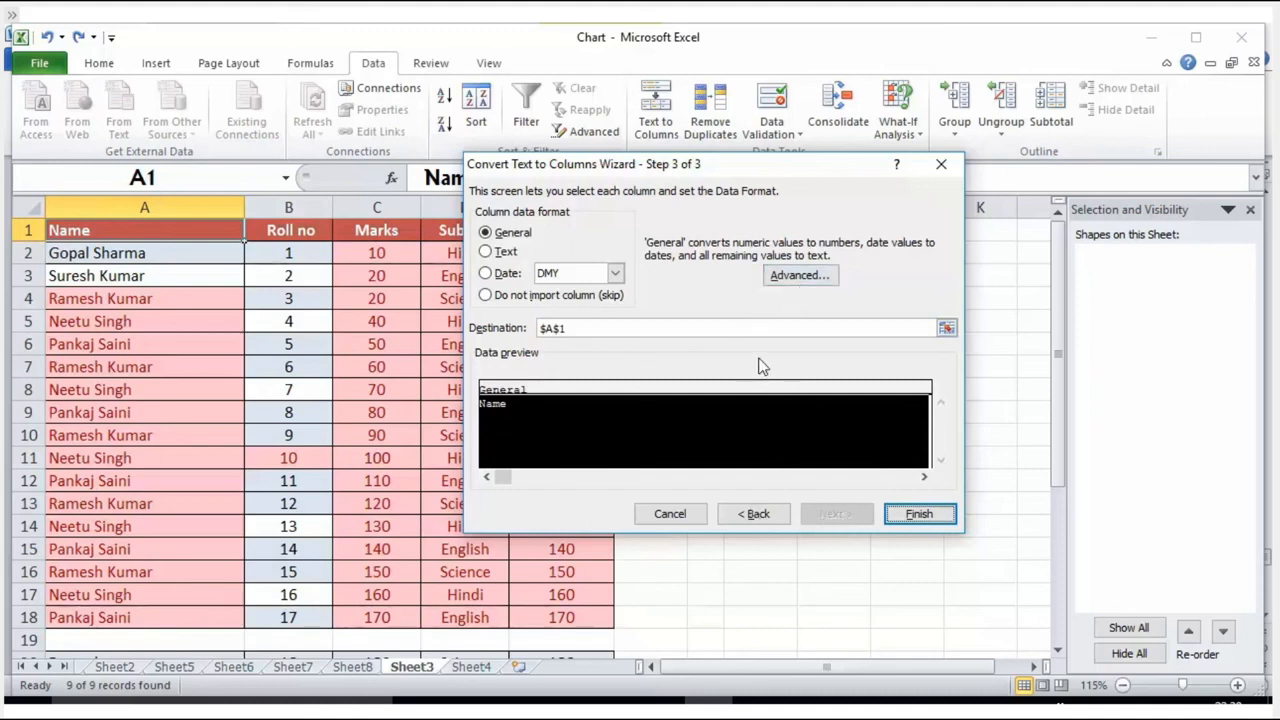
Step: Set the converted column's data format to Text and its destination to =$A:$A, and finish the Text to Columns conversion
click(512, 252)
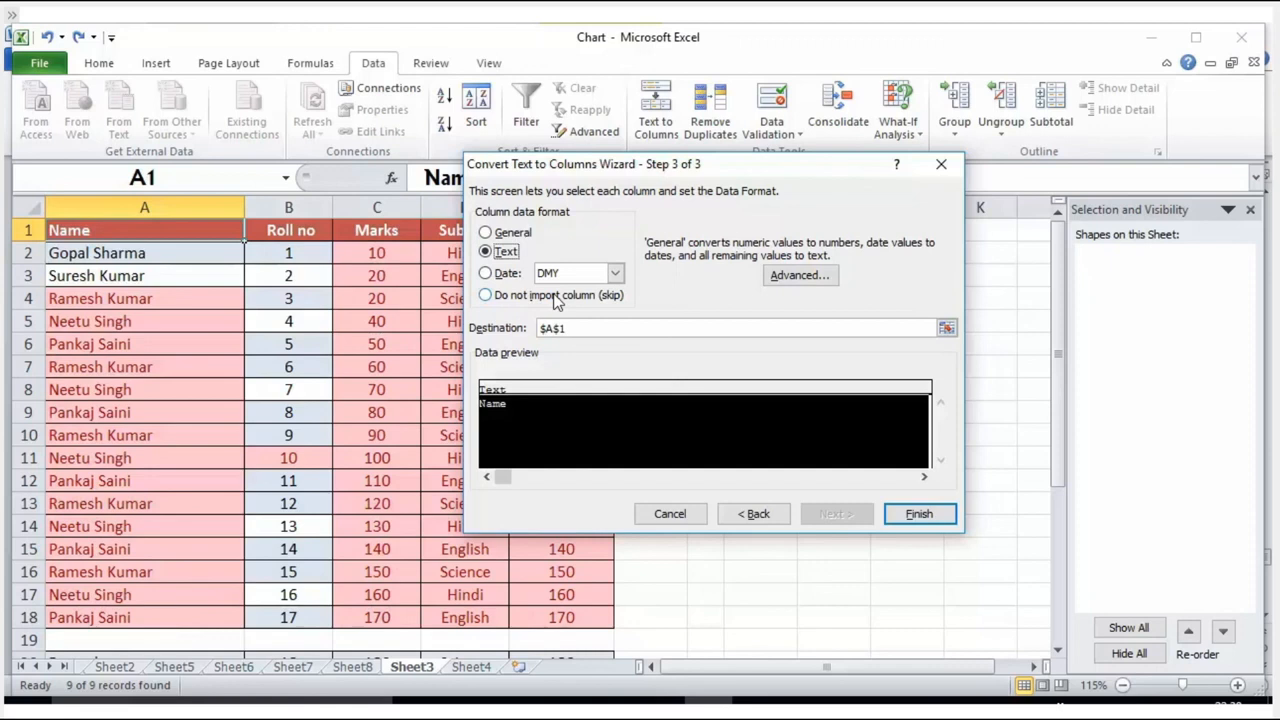
click(946, 328)
click(194, 207)
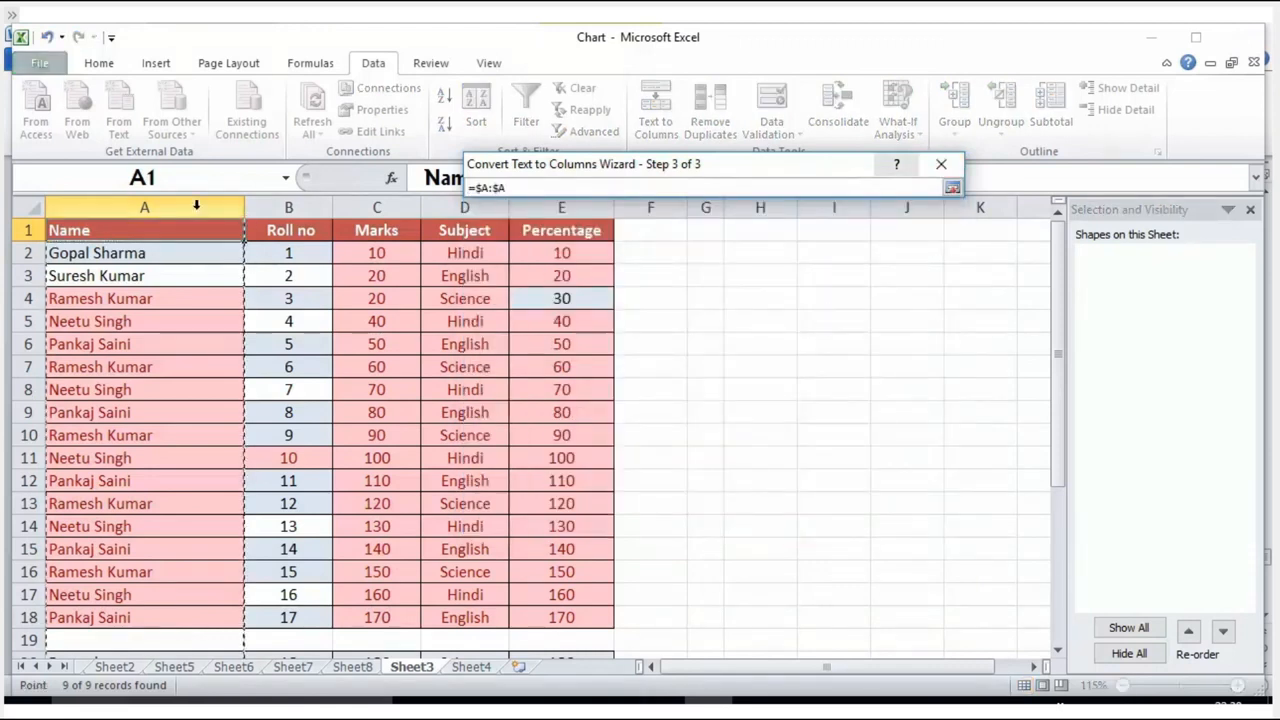
click(951, 187)
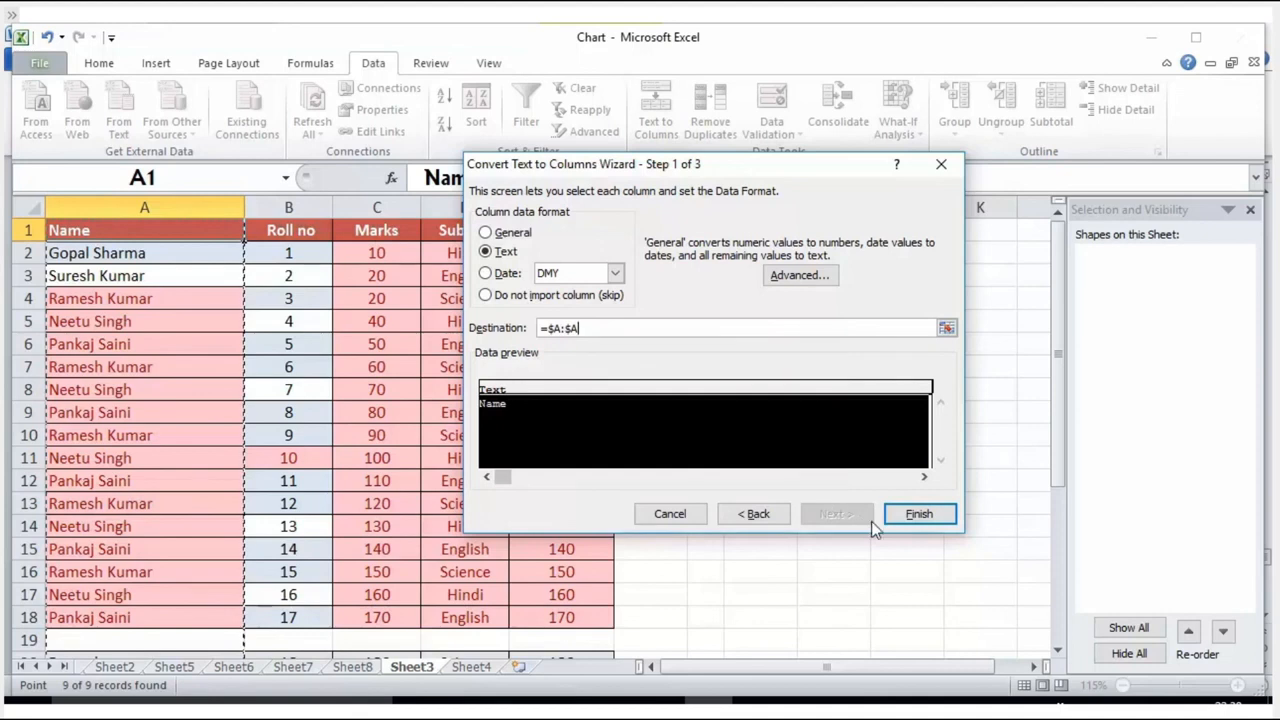
click(898, 519)
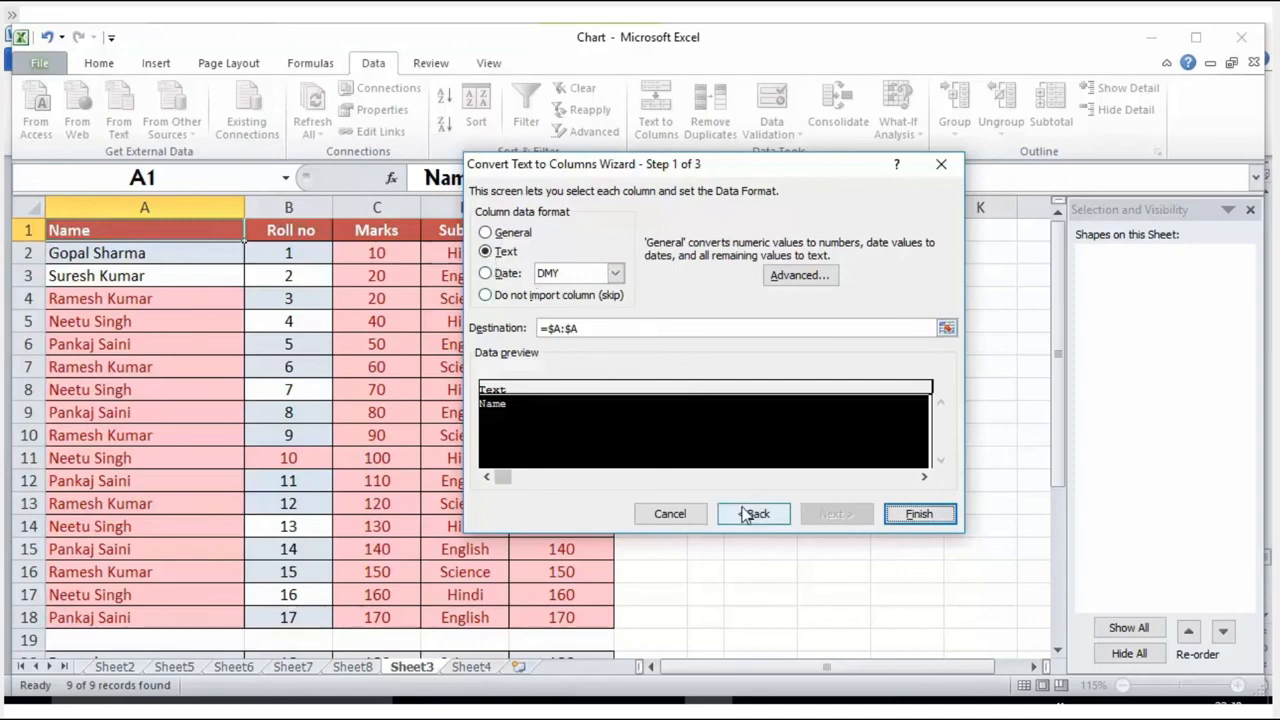
click(905, 515)
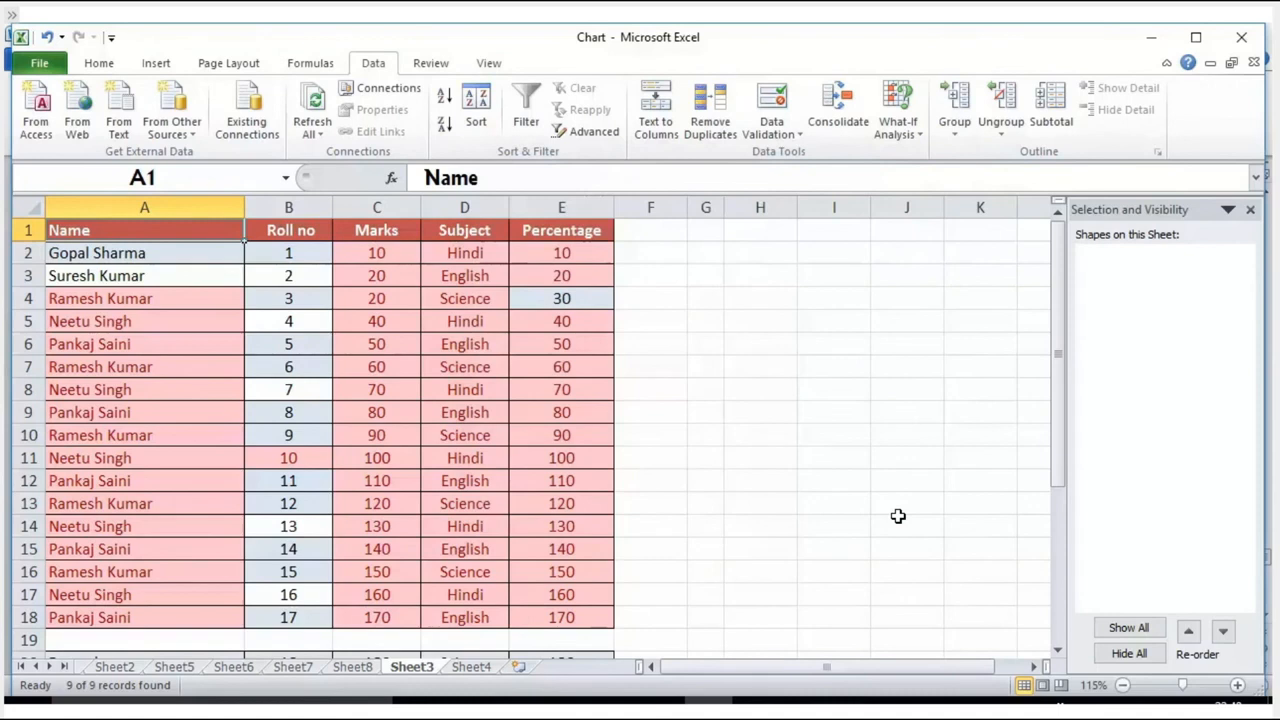
click(833, 458)
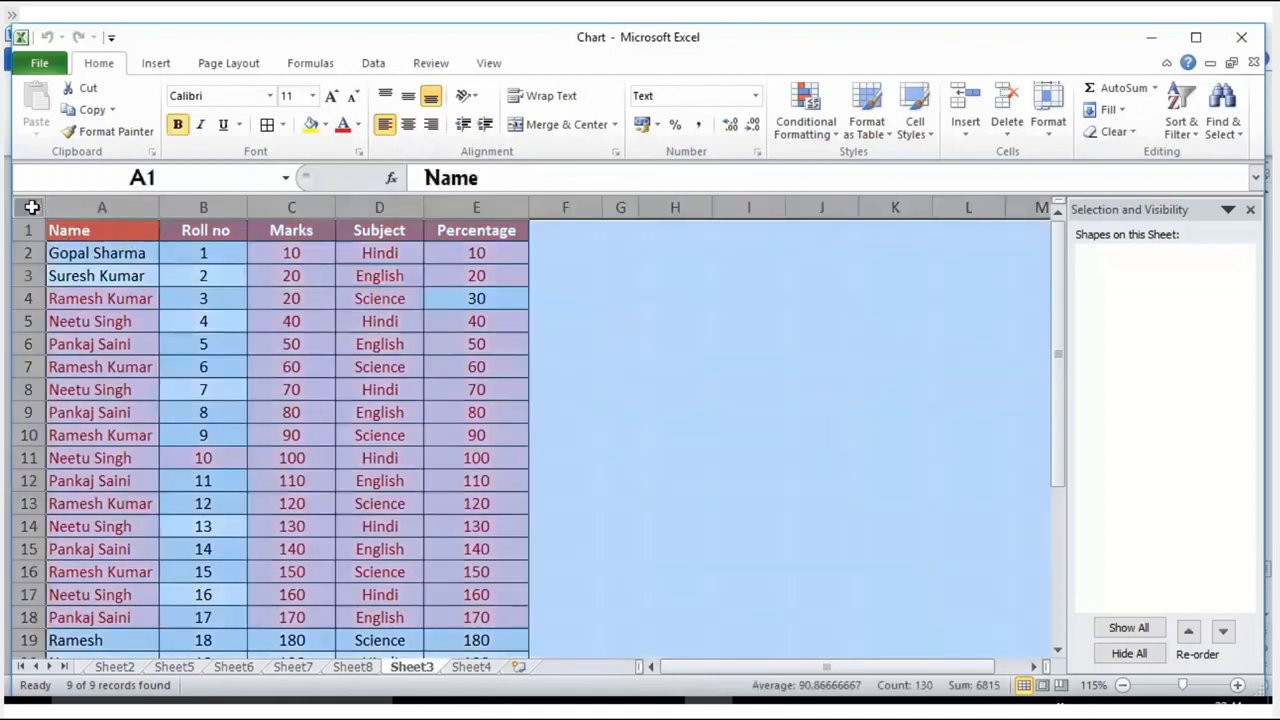
click(29, 207)
click(221, 321)
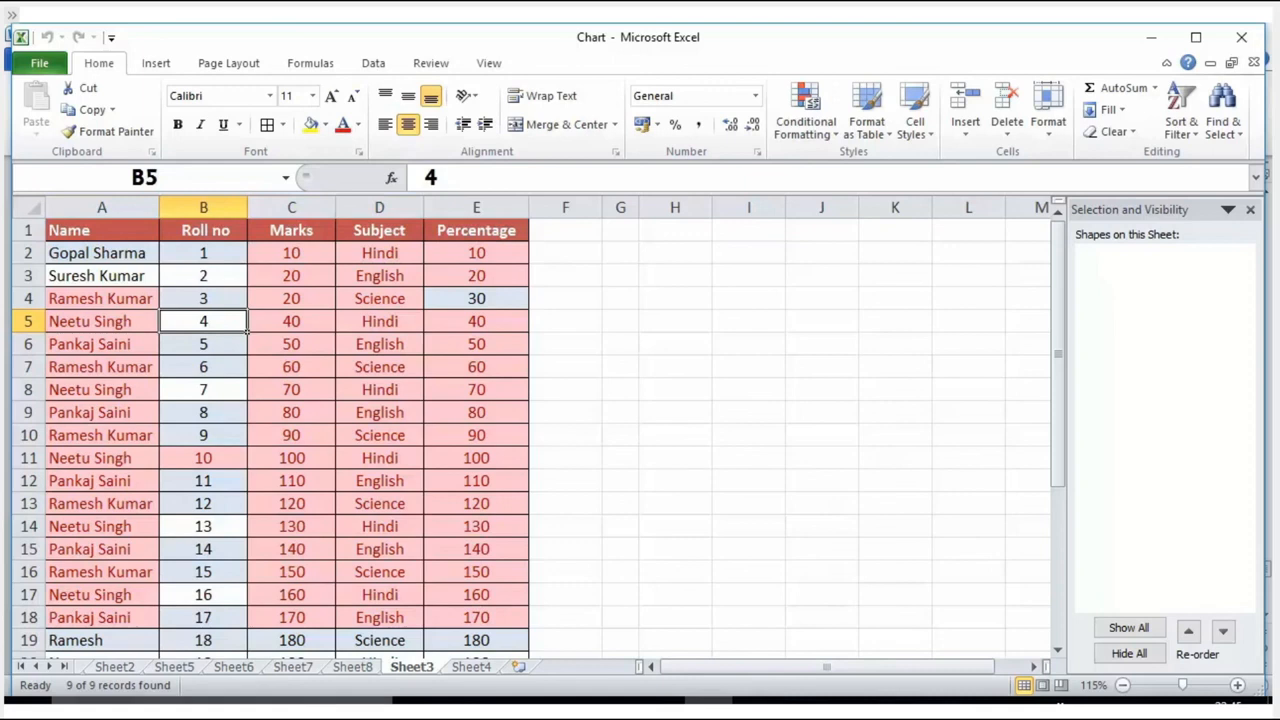
click(370, 667)
click(405, 667)
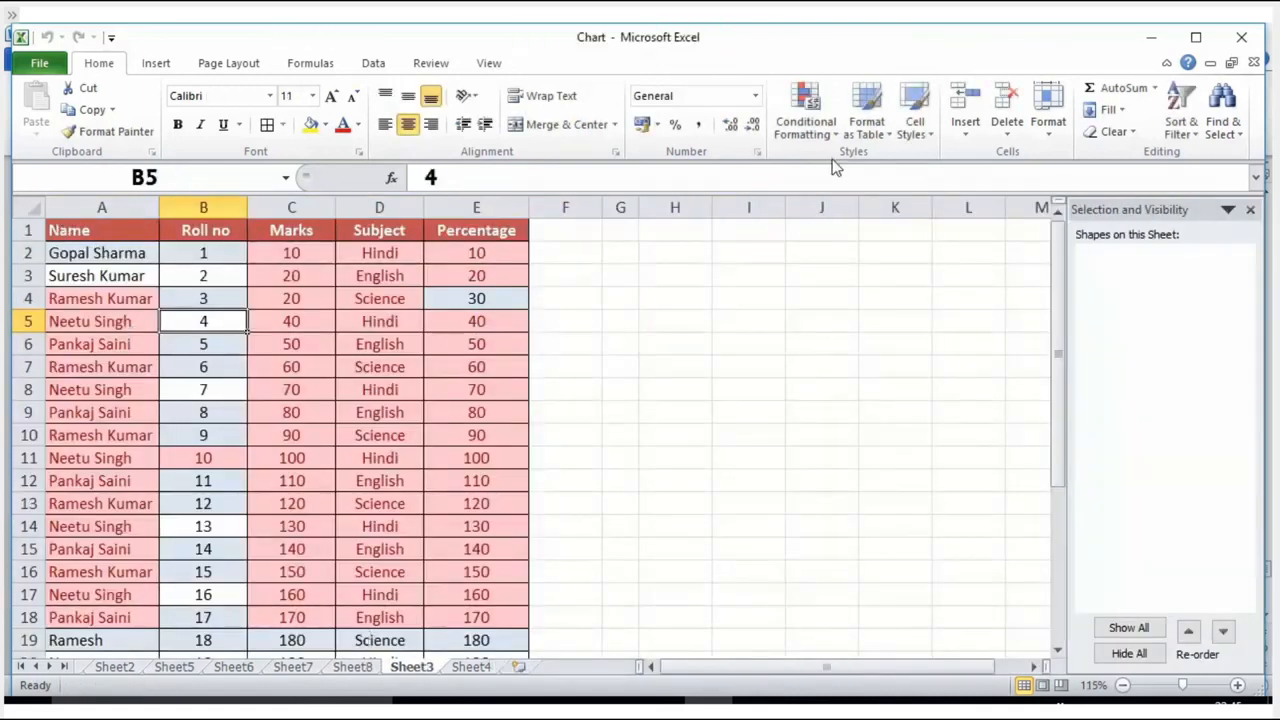
Step: Protect Sheet3 without a password, additionally allowing users to format cells, format columns, format rows and insert columns
click(430, 64)
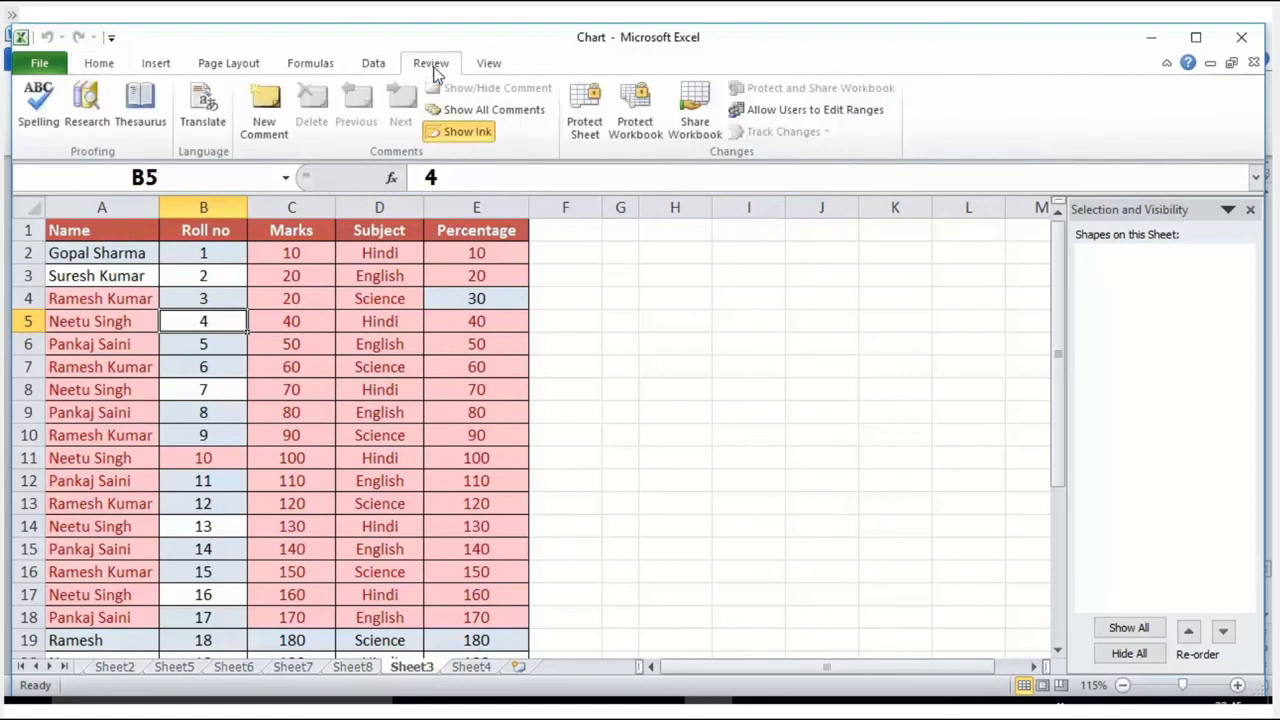
click(580, 125)
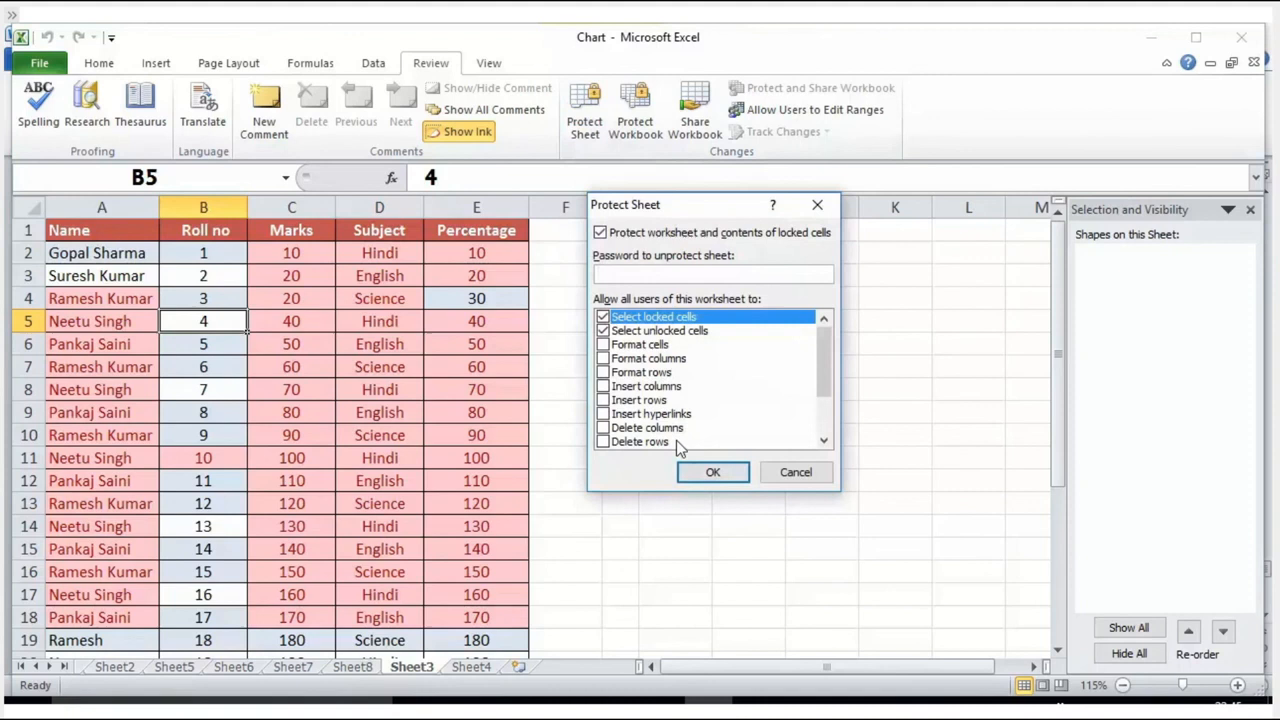
click(603, 345)
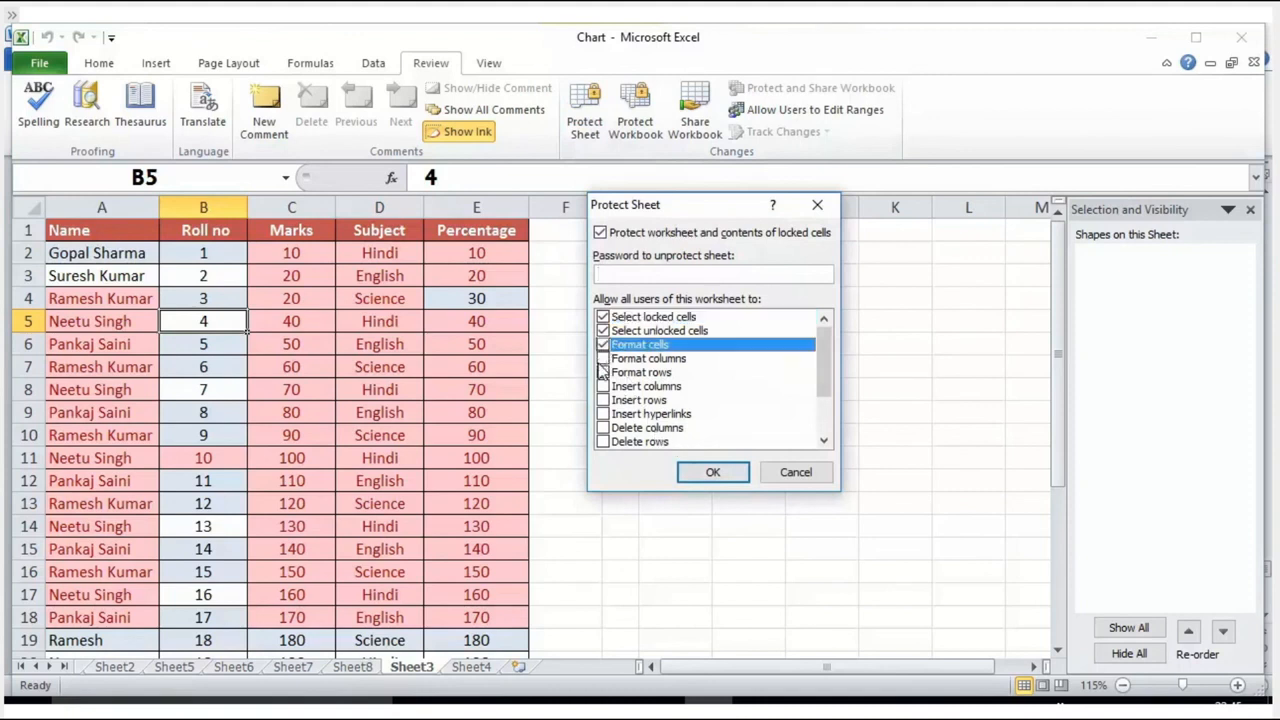
click(603, 358)
click(603, 386)
click(603, 372)
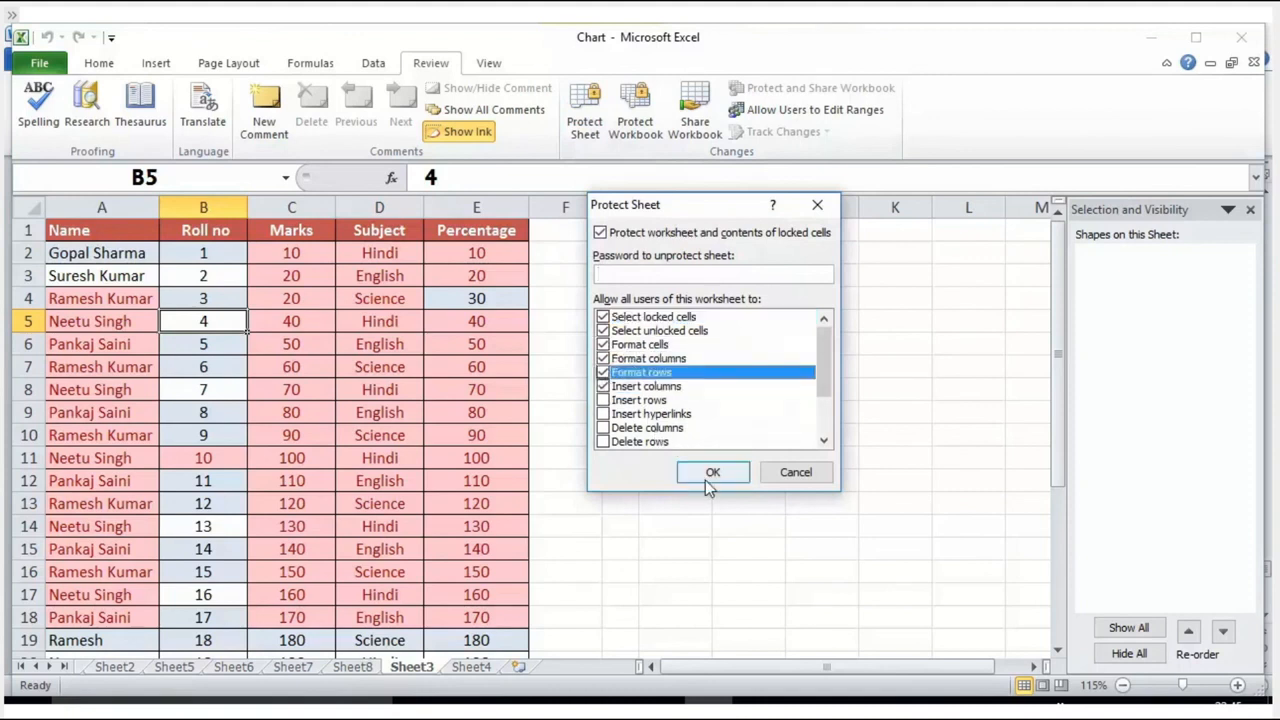
click(708, 476)
click(415, 410)
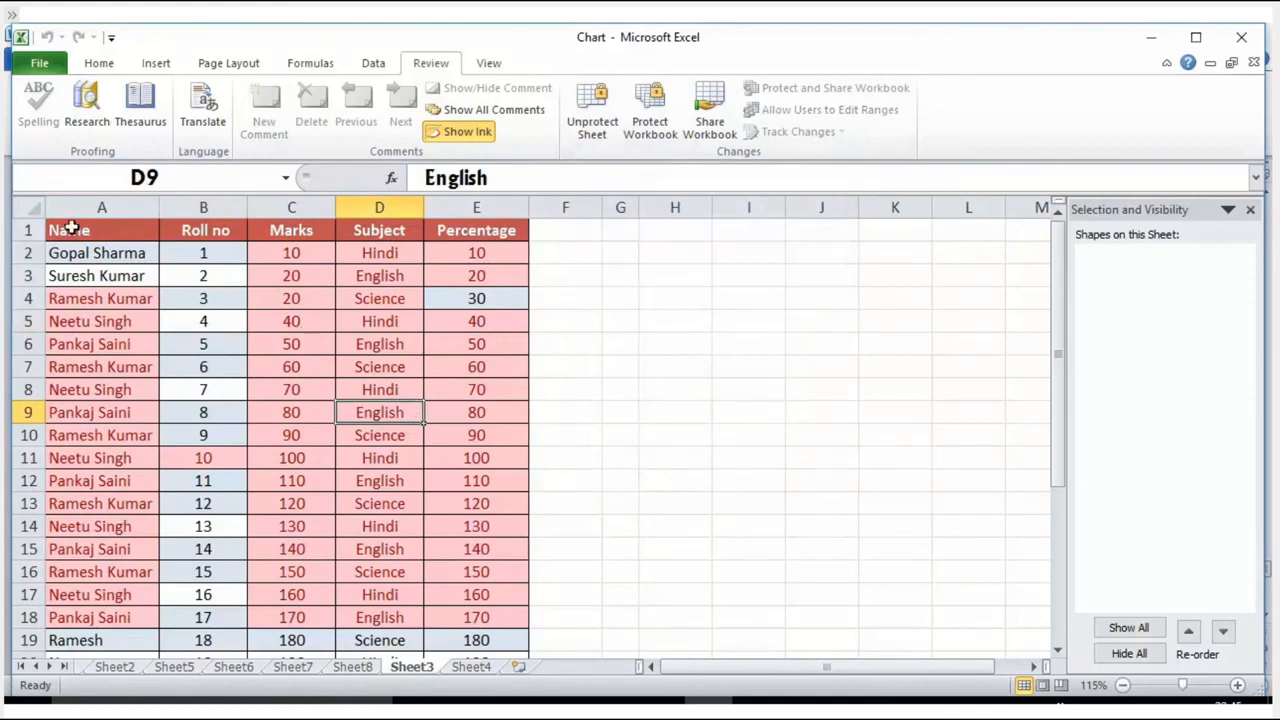
Step: Examine the Format Cells settings for the entire protected sheet and accept them as they are
click(29, 208)
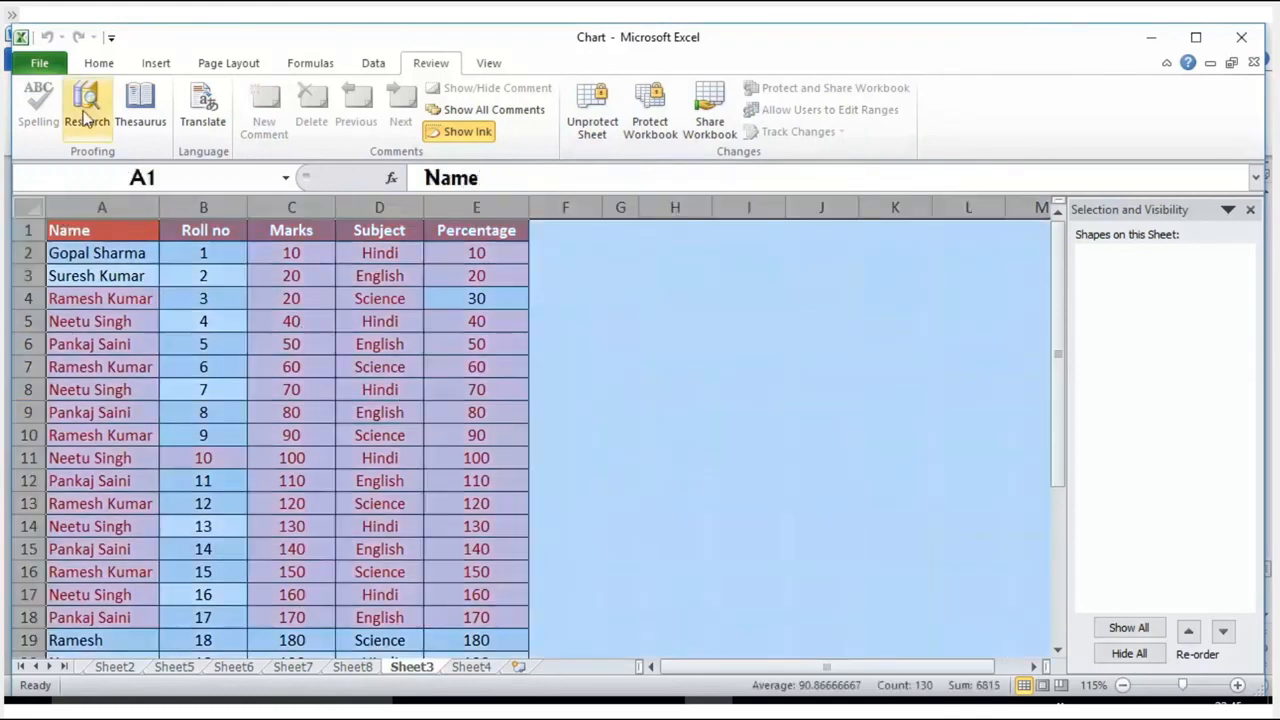
click(100, 62)
click(1050, 130)
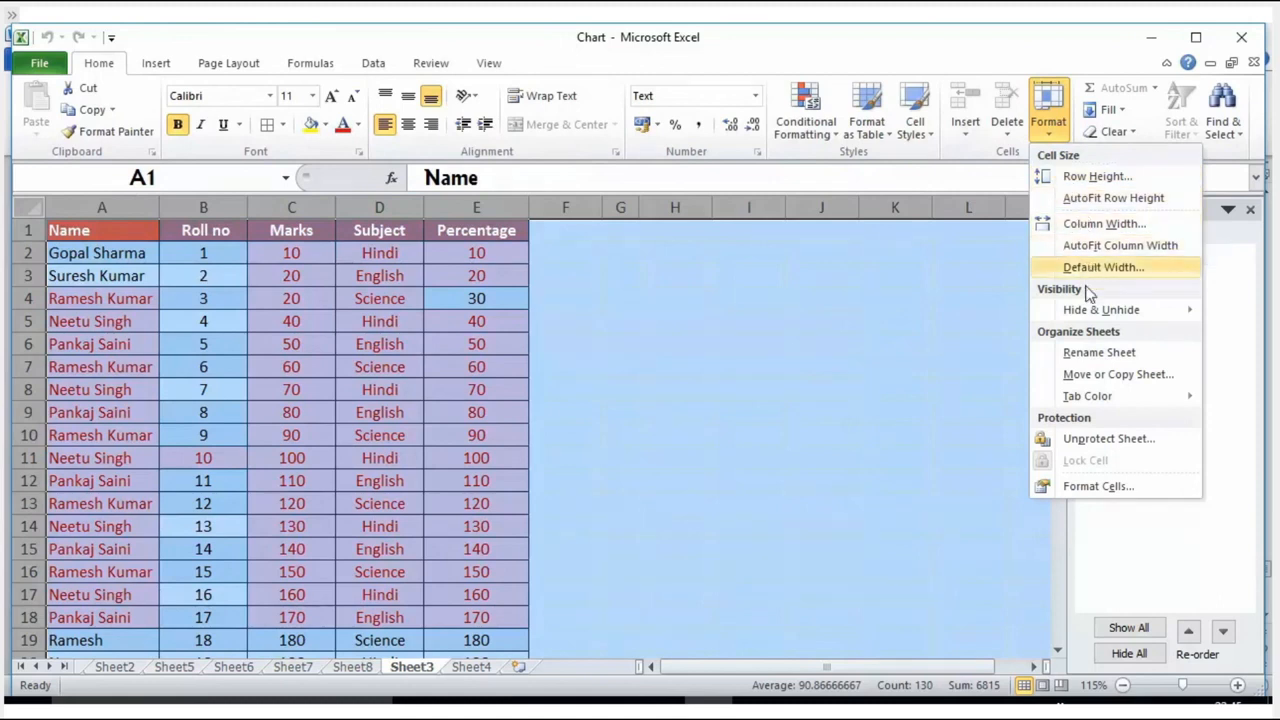
click(1098, 487)
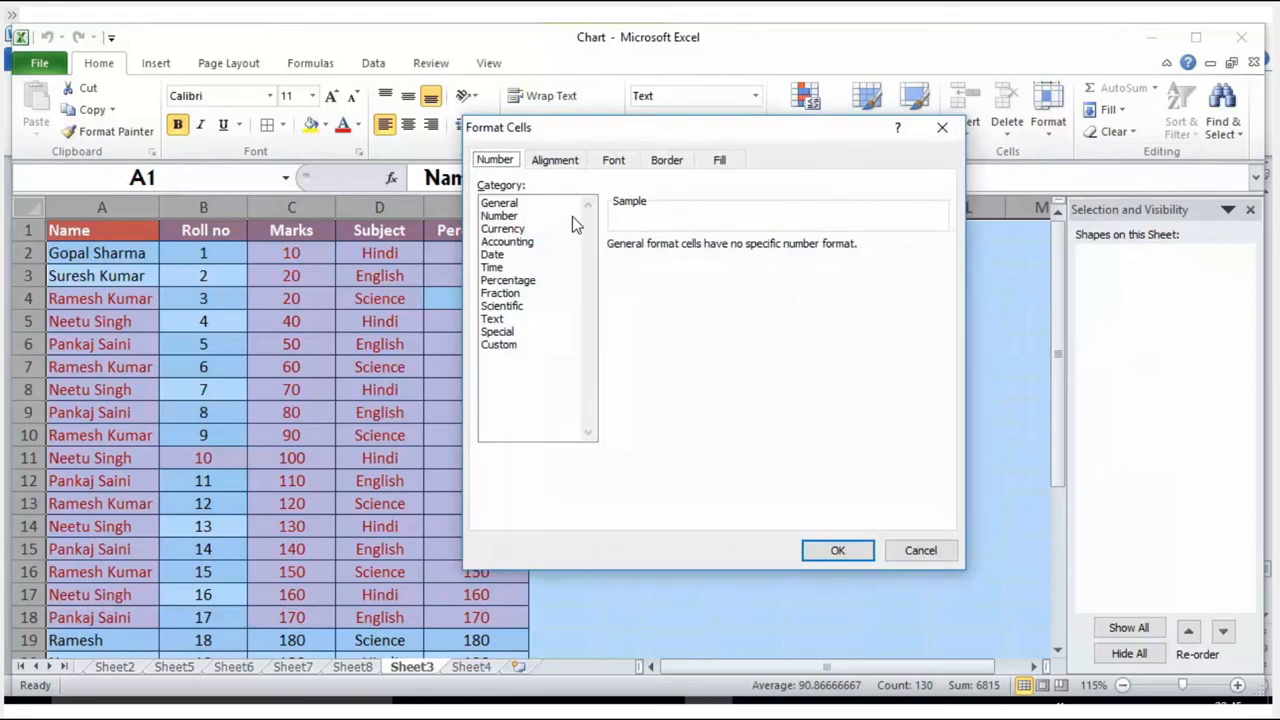
click(822, 556)
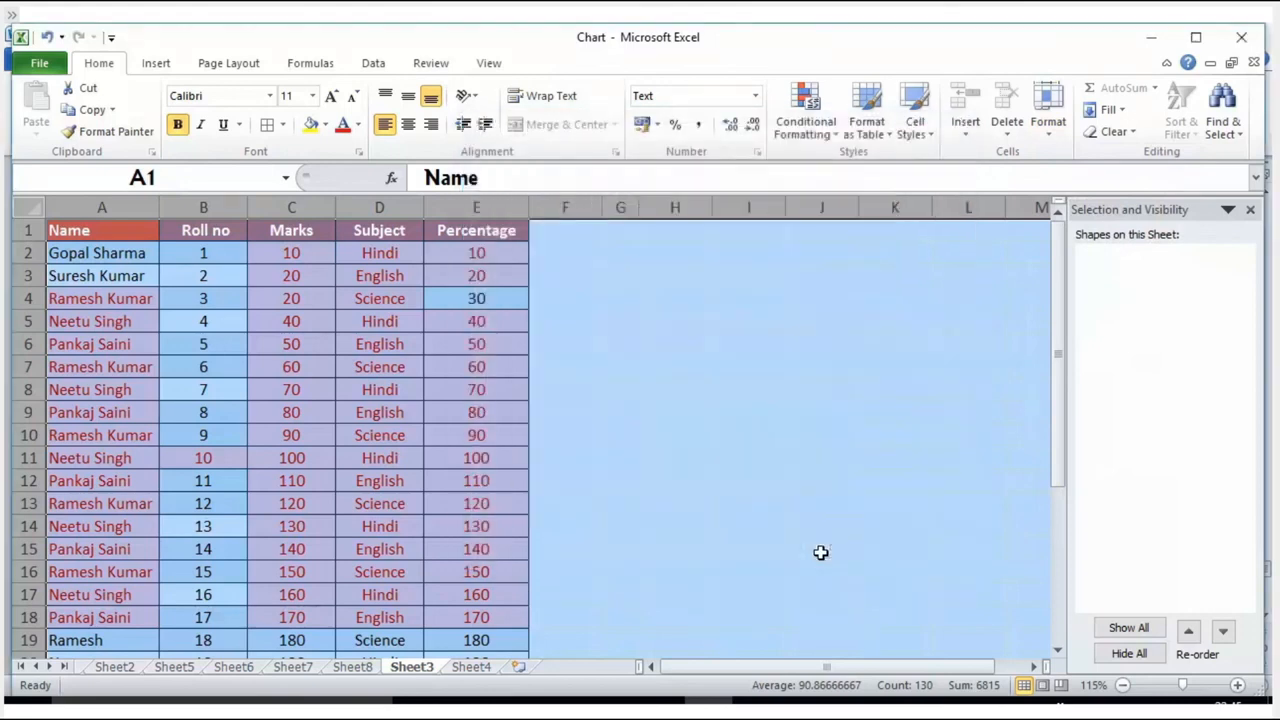
click(648, 410)
drag(148, 251, 264, 270)
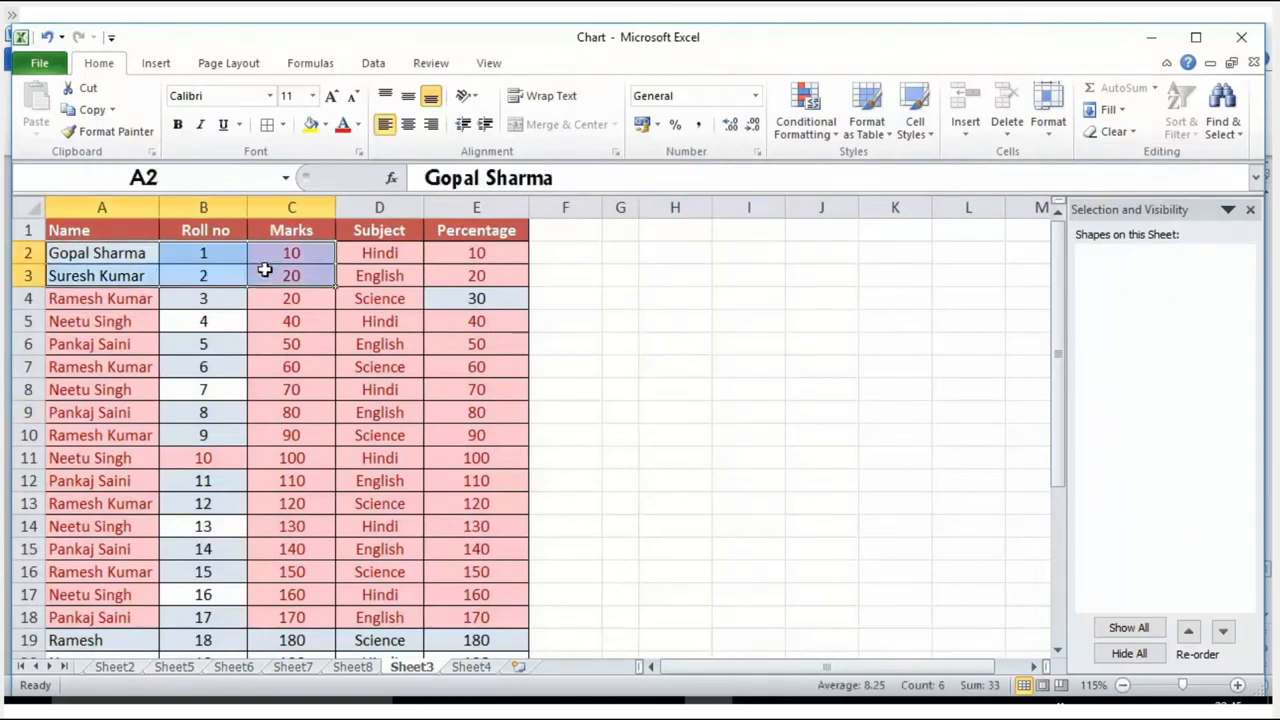
click(113, 308)
drag(80, 251, 483, 303)
Step: Examine the Format Cells number categories for cell E7 and accept the settings as they are
click(437, 360)
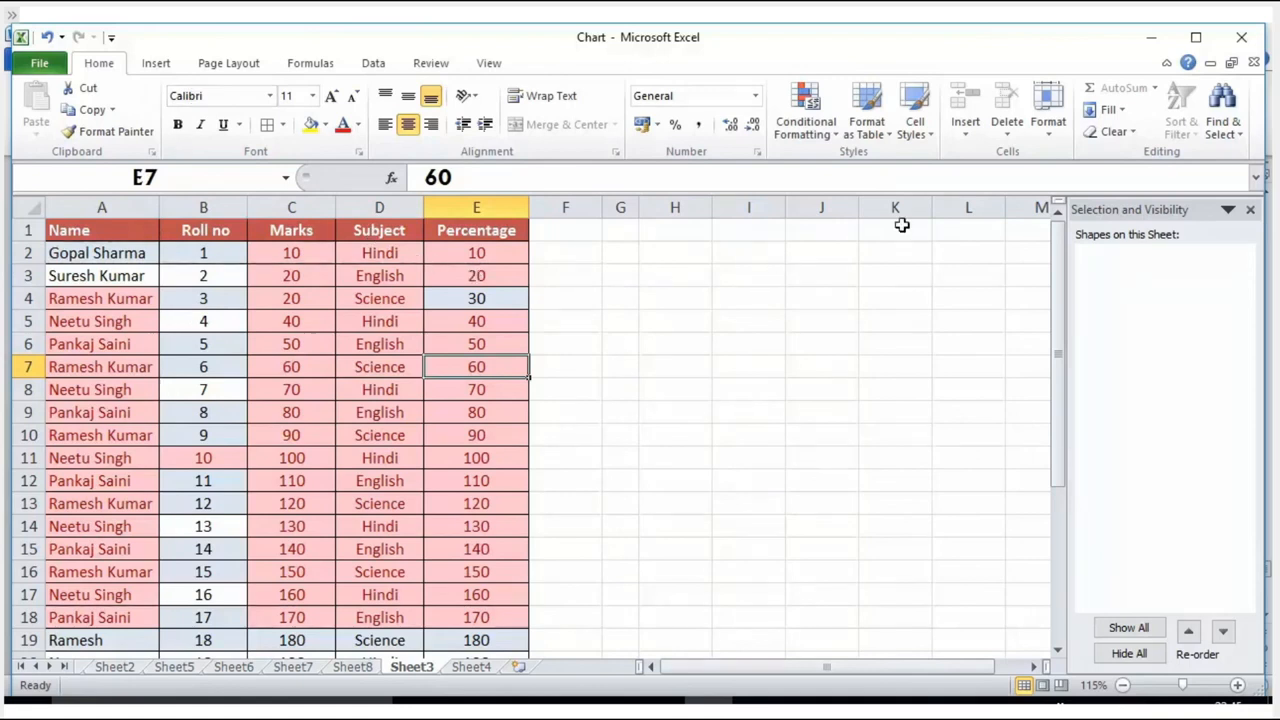
click(1052, 120)
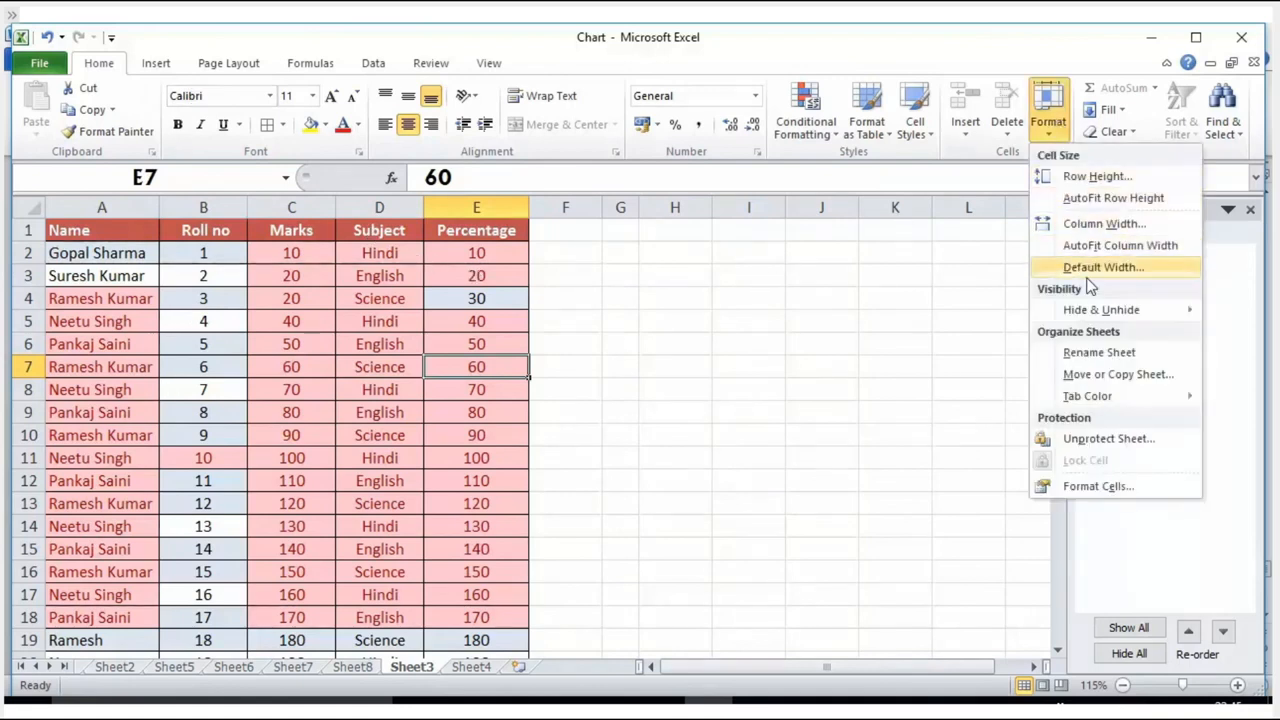
click(1080, 488)
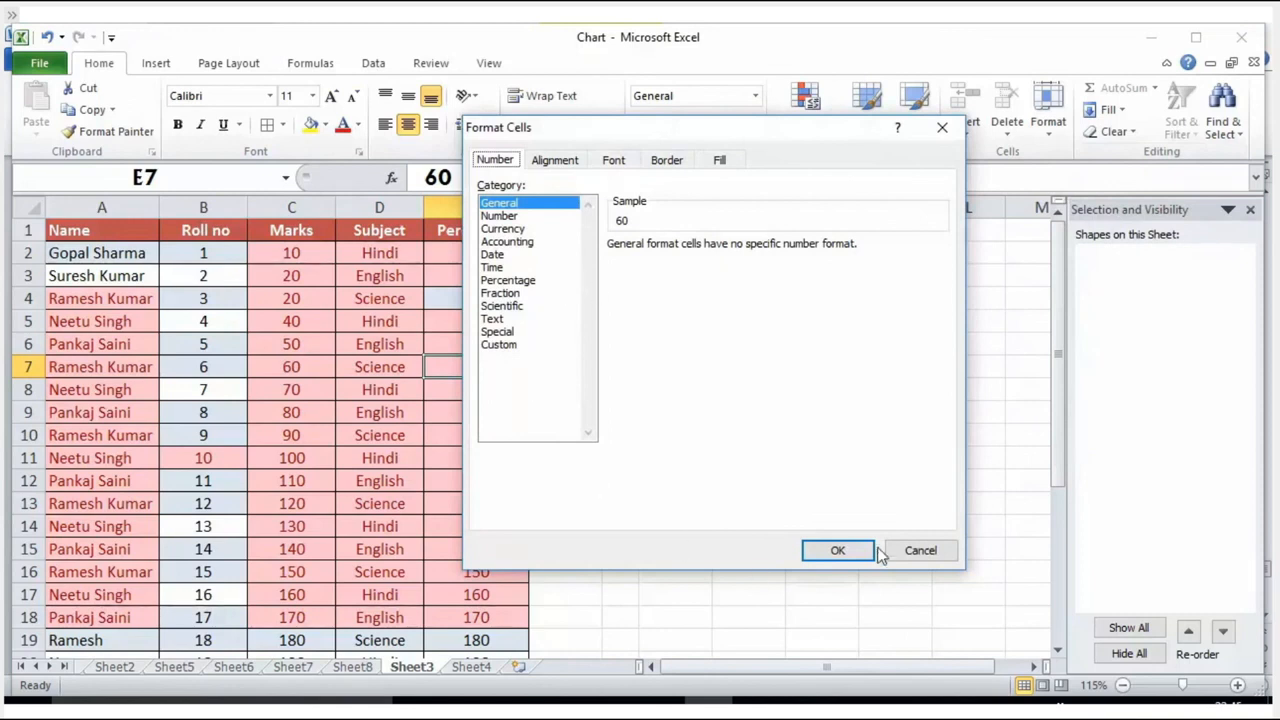
click(828, 548)
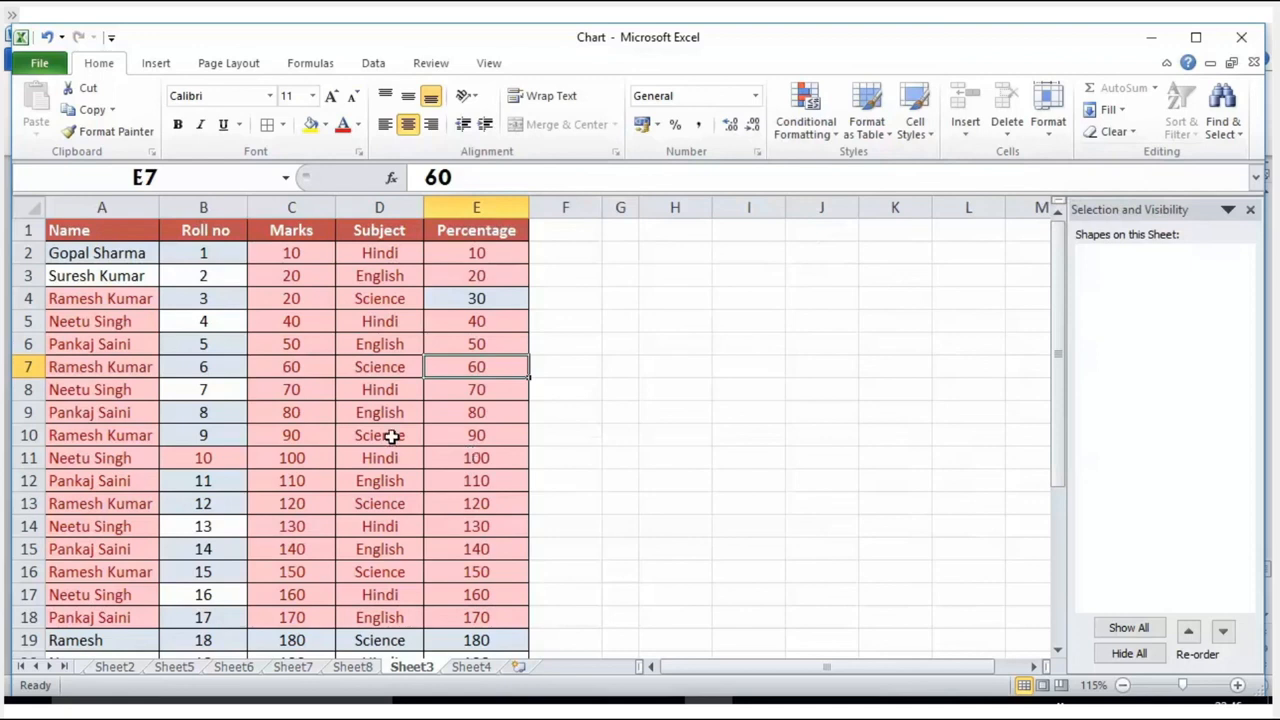
Step: Examine the number, alignment and font settings in Format Cells for A1:B5 together with E7, and accept them as they are
drag(104, 240, 214, 321)
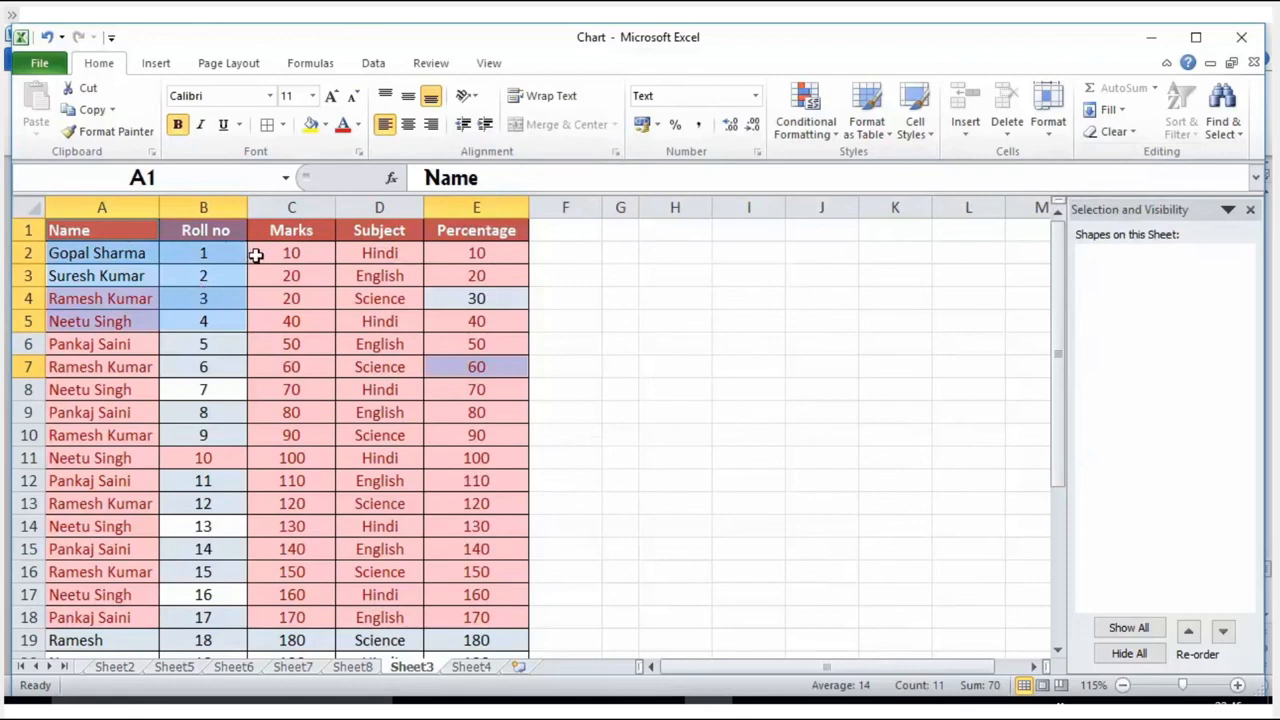
click(1048, 125)
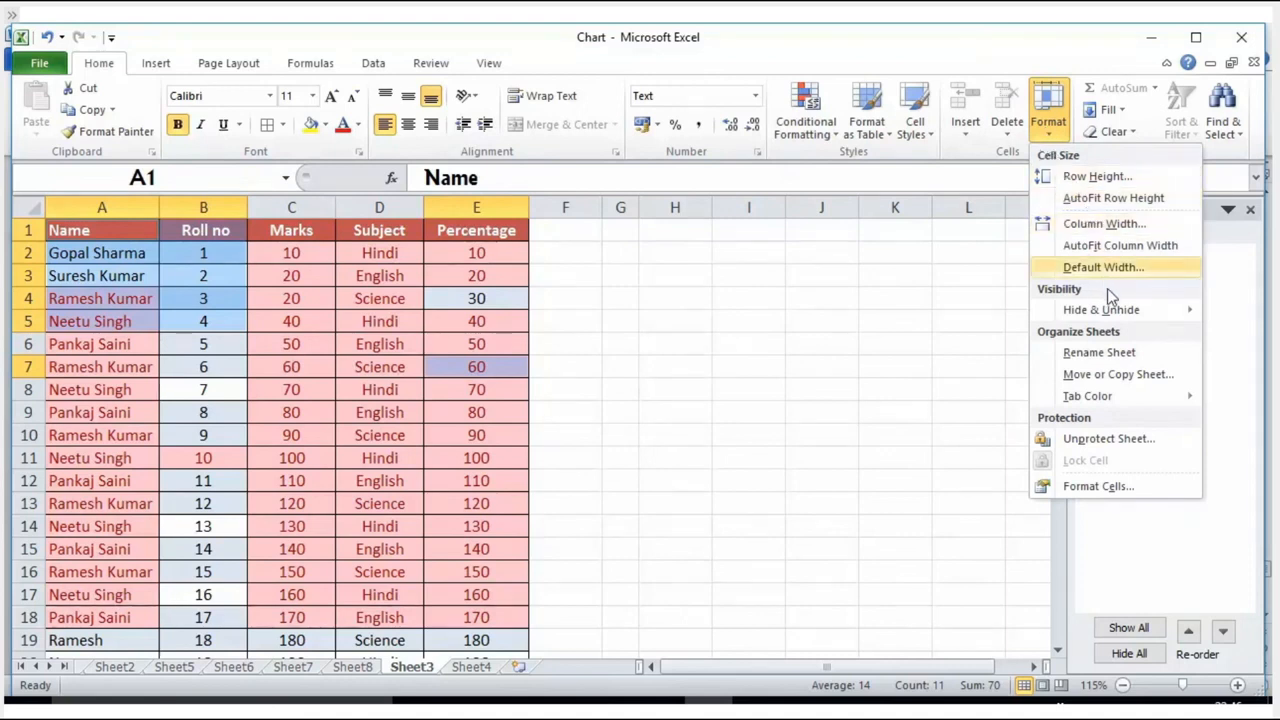
mouse_move(1108, 308)
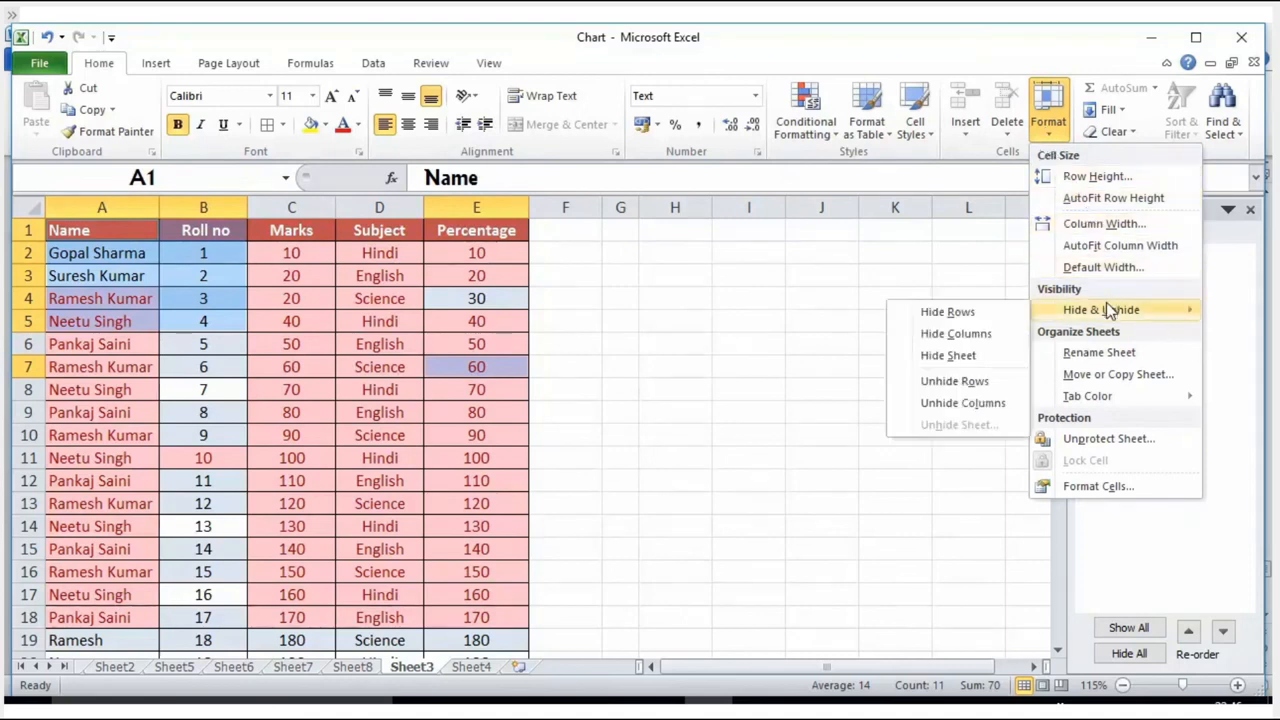
click(1100, 487)
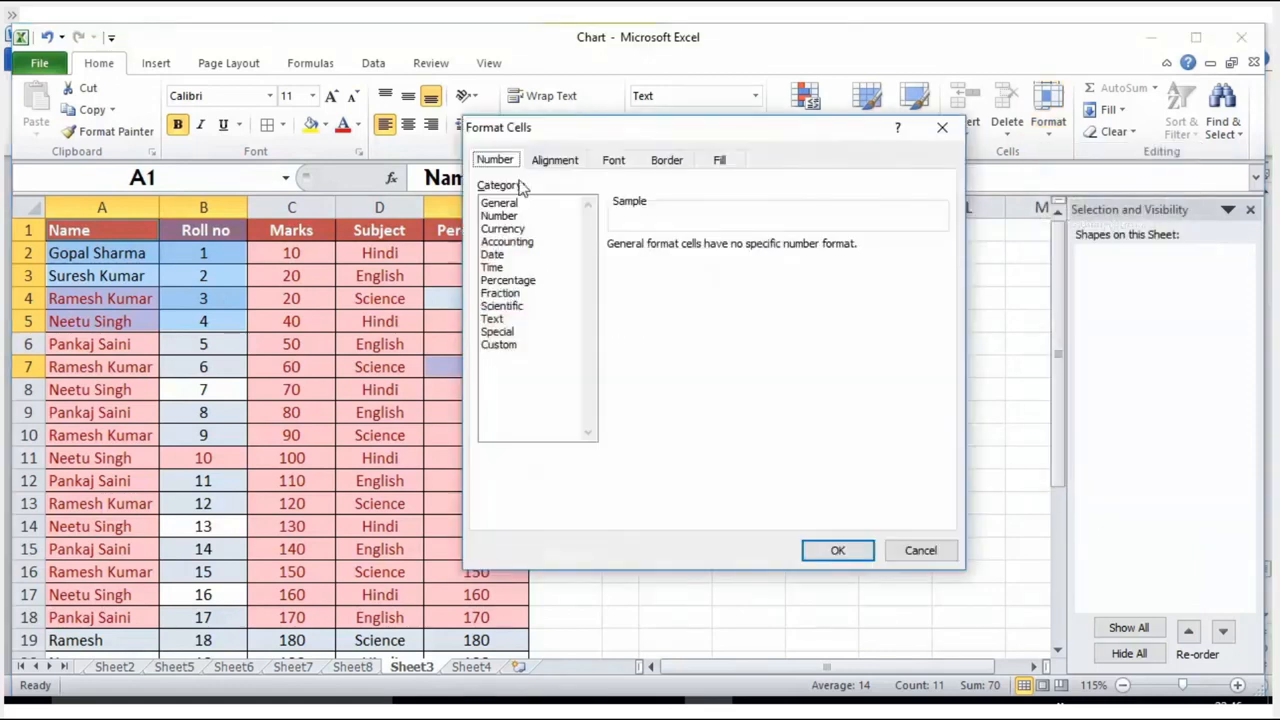
click(555, 162)
click(614, 162)
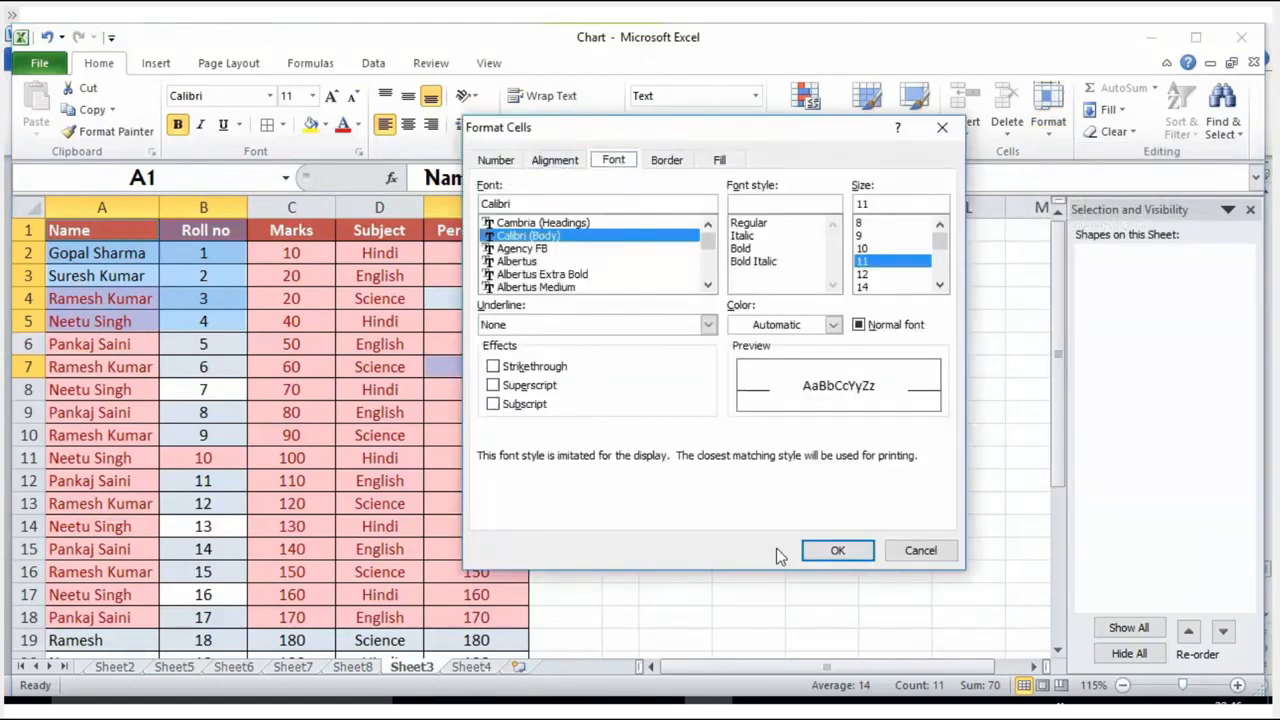
click(834, 553)
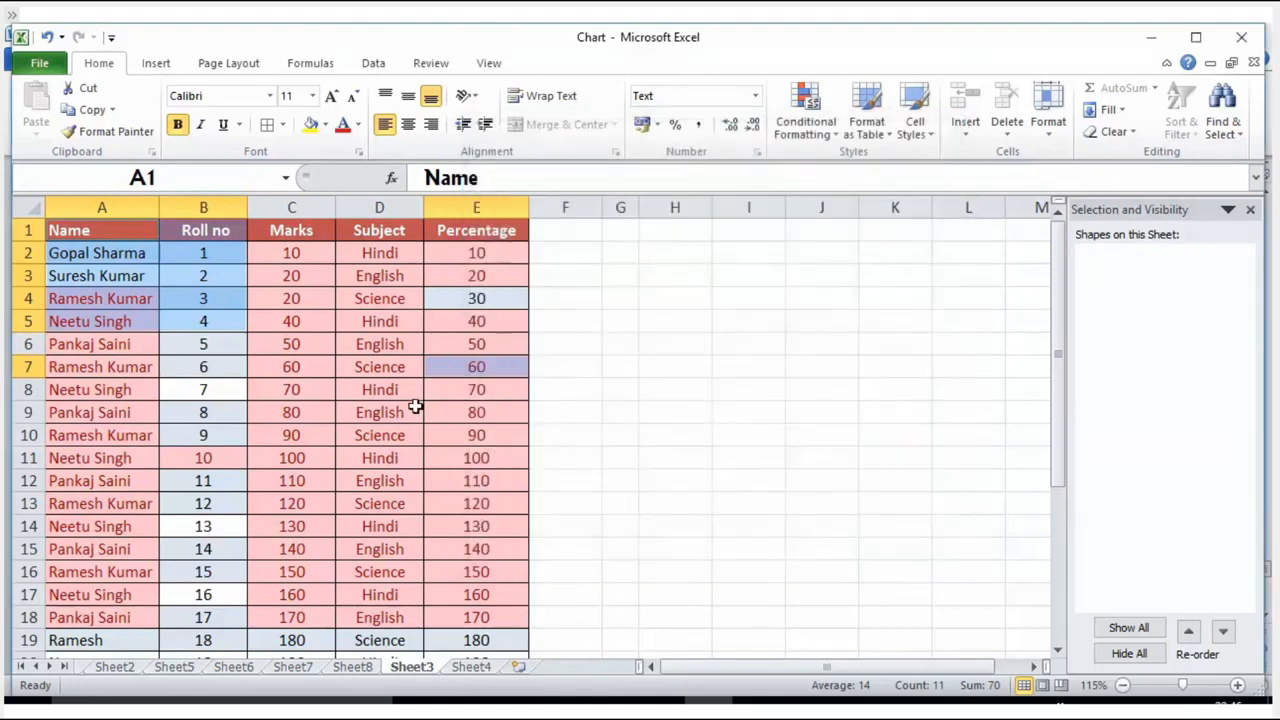
click(432, 66)
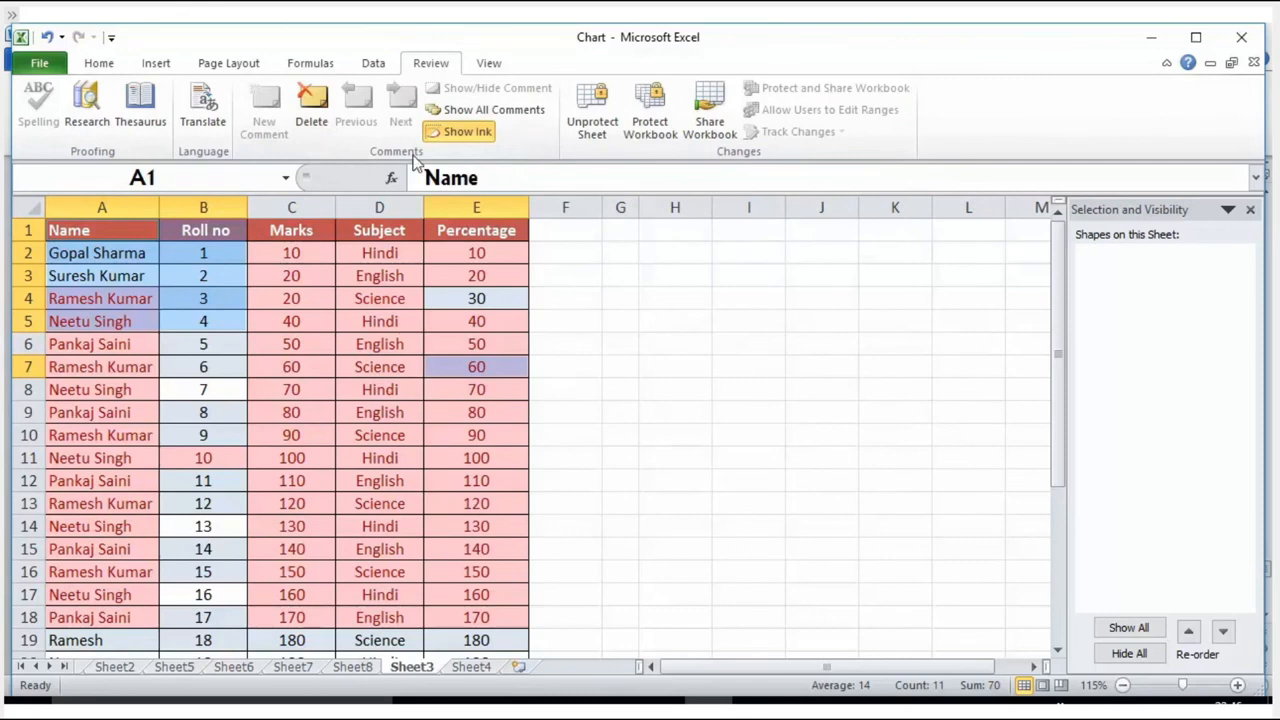
Step: Unprotect Sheet3, then review the ranges users may edit and accept the settings without adding a range
click(592, 127)
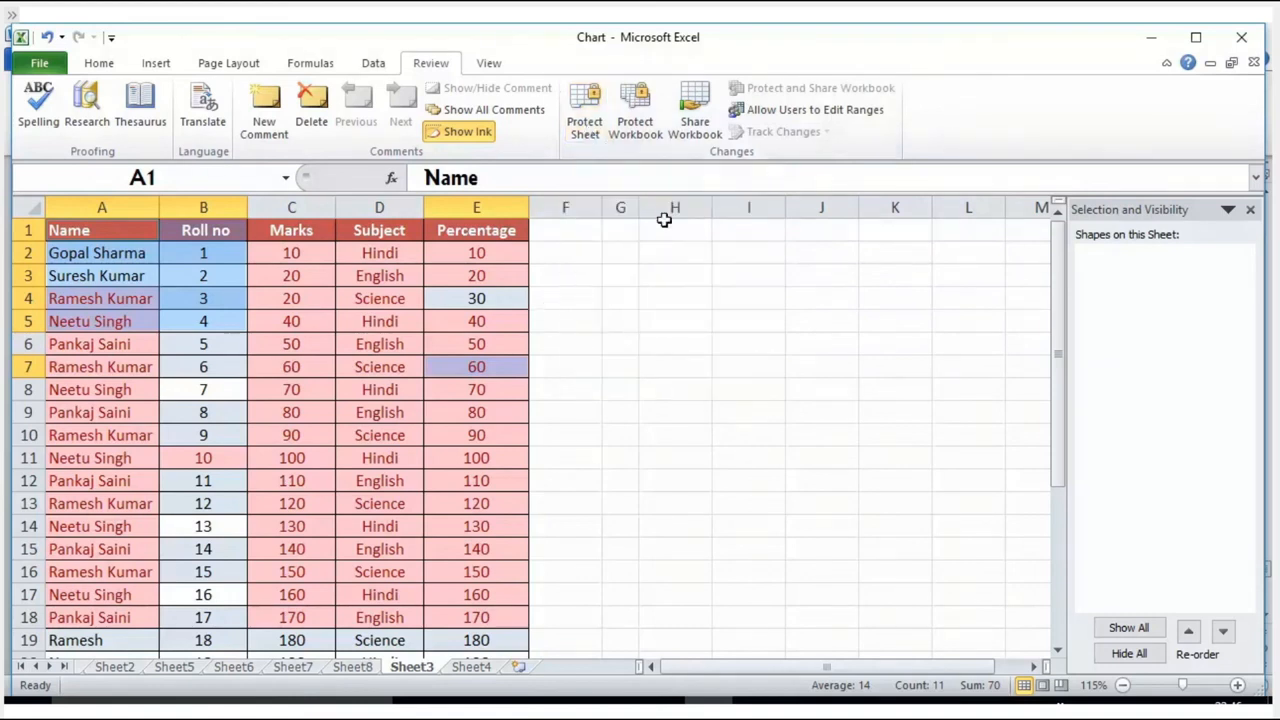
click(790, 110)
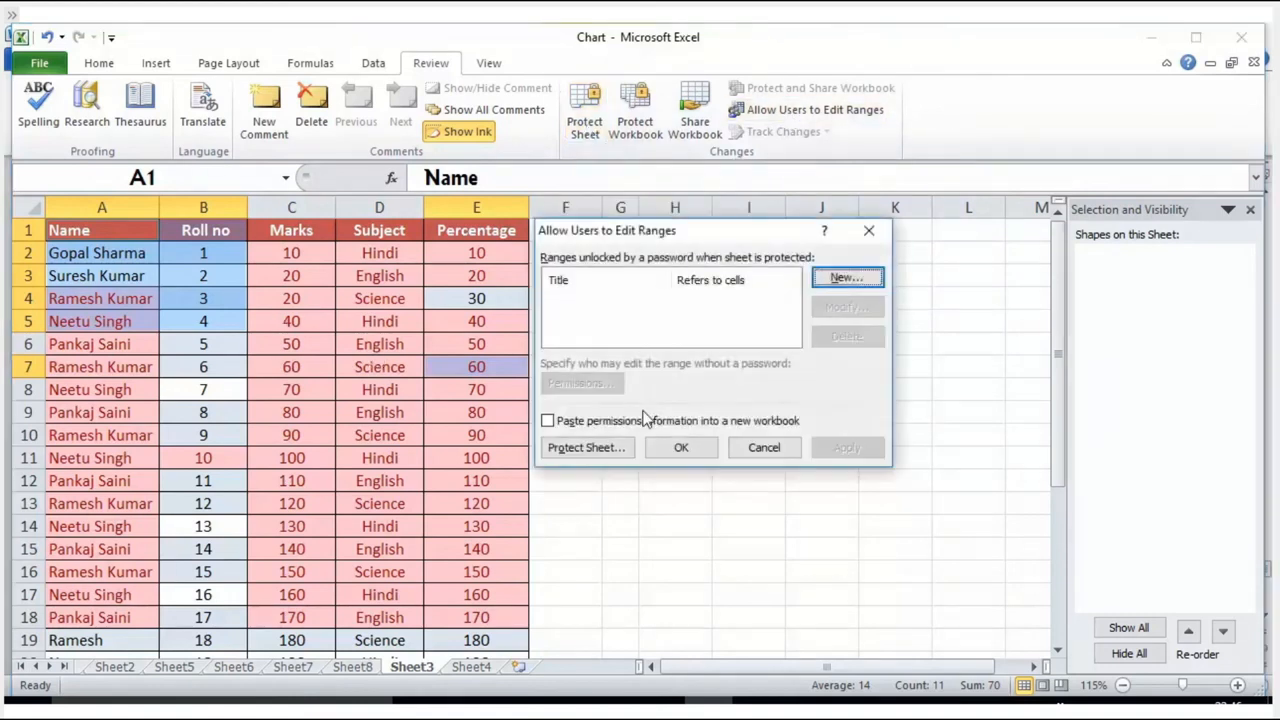
click(679, 449)
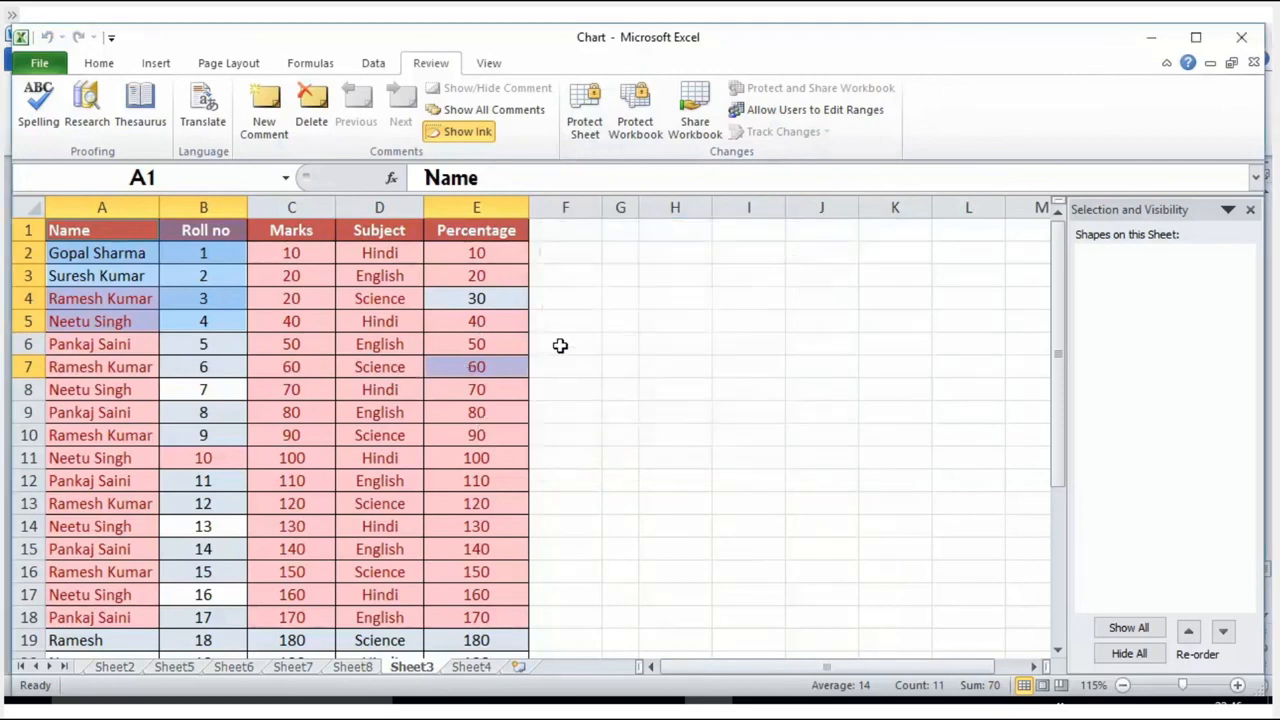
Step: Select the entire sheet and protect it with an unprotect password, keeping the current selection, formatting and column-insertion permissions
click(26, 206)
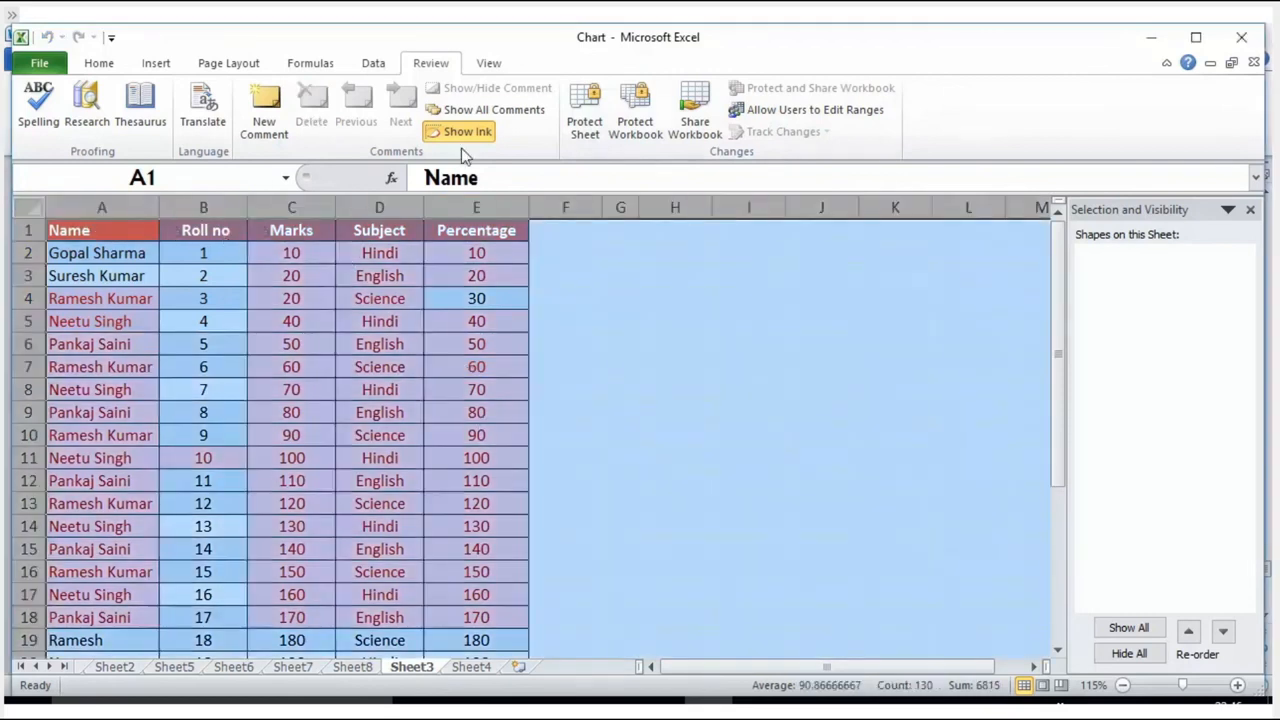
click(585, 112)
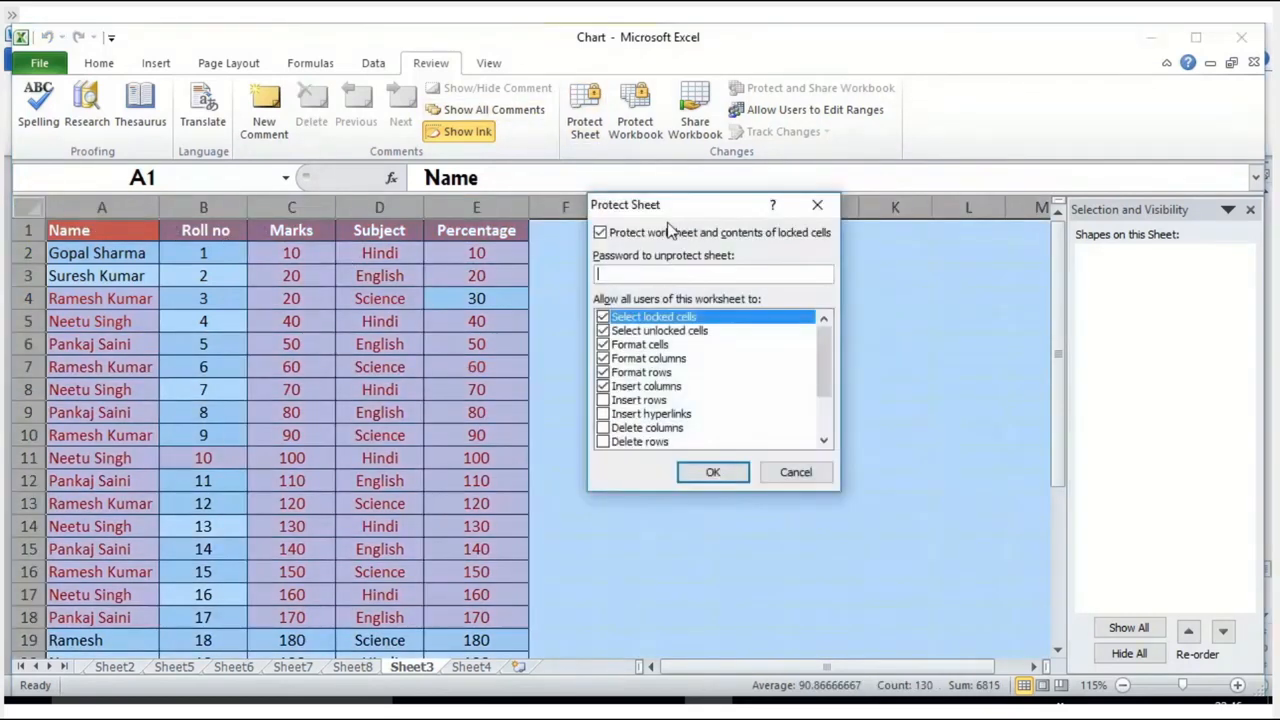
click(713, 472)
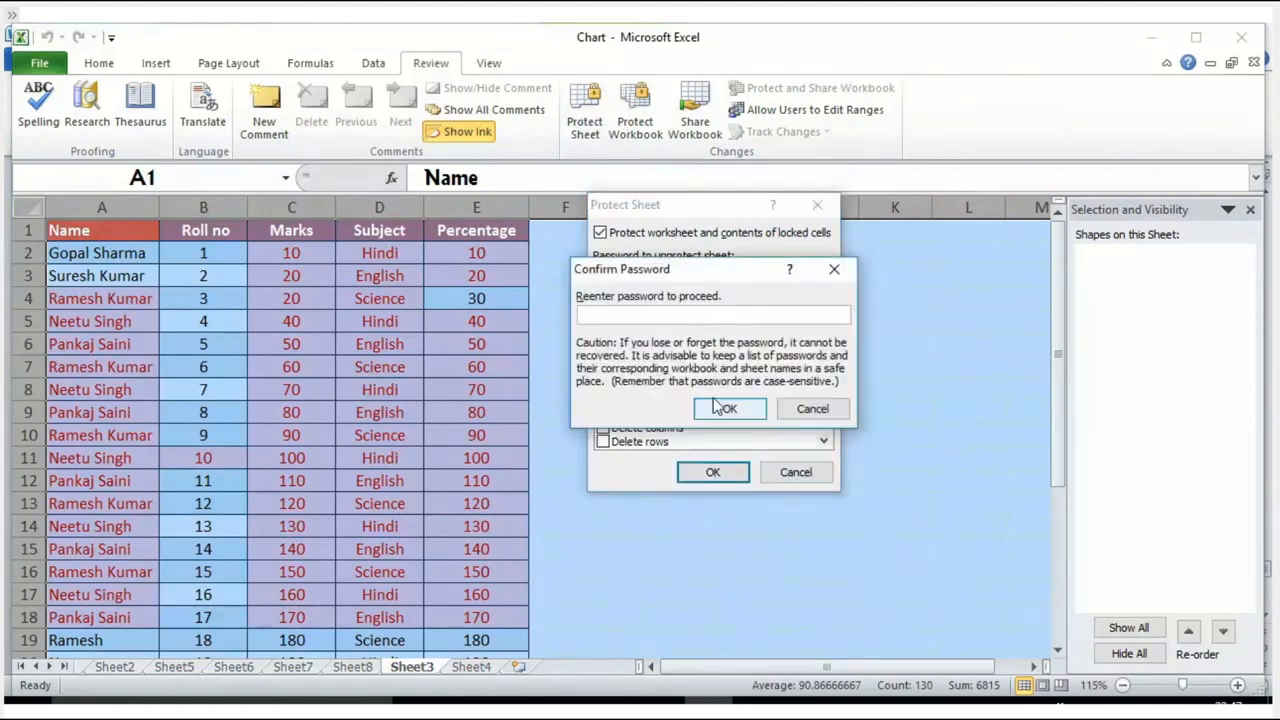